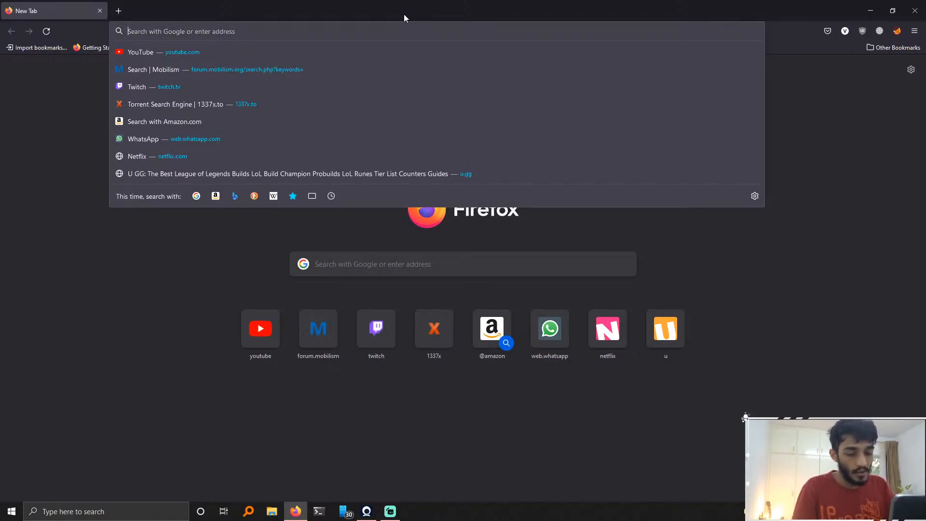
Step: Open Google and search for android studio emulator
type("g")
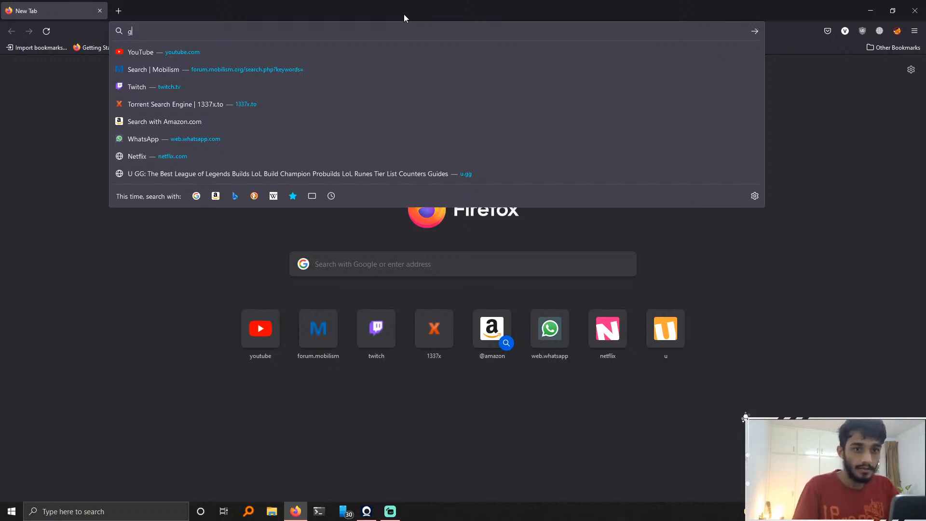
key("Return")
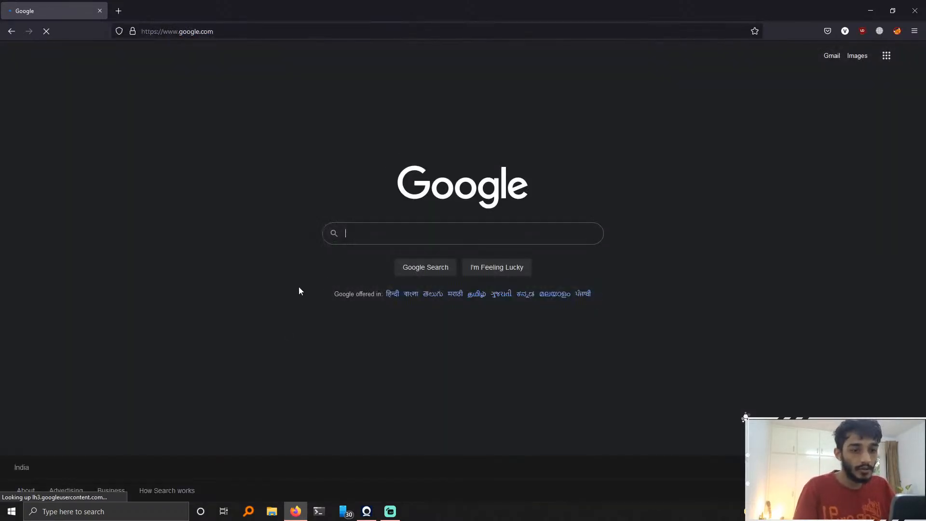
left_click(411, 231)
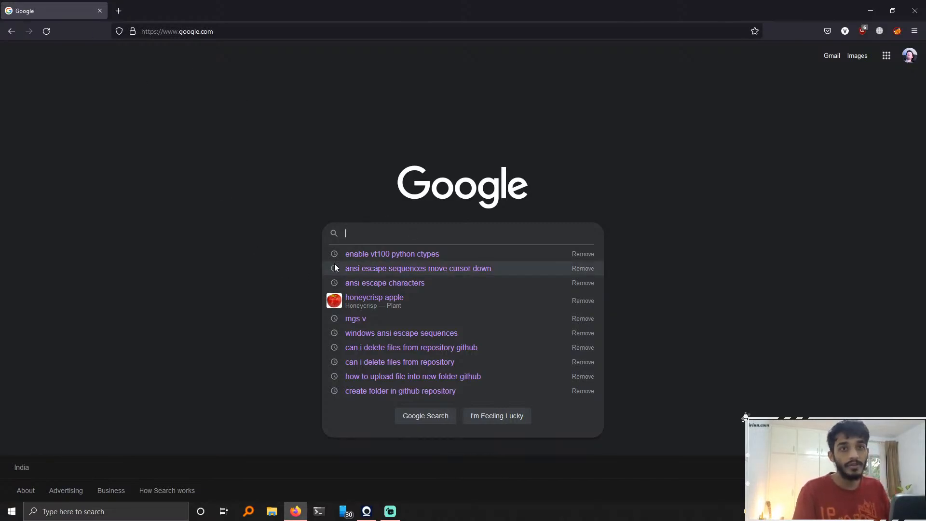
type("an")
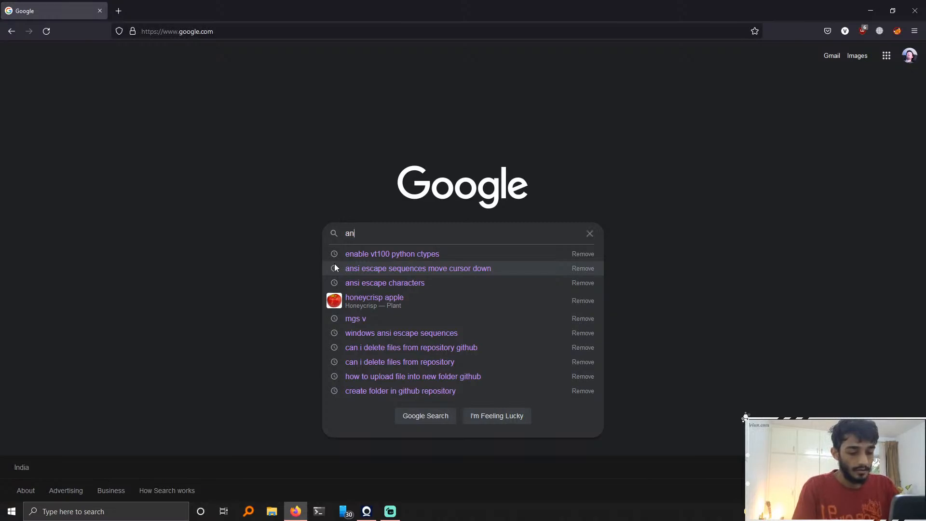
type("droid stu")
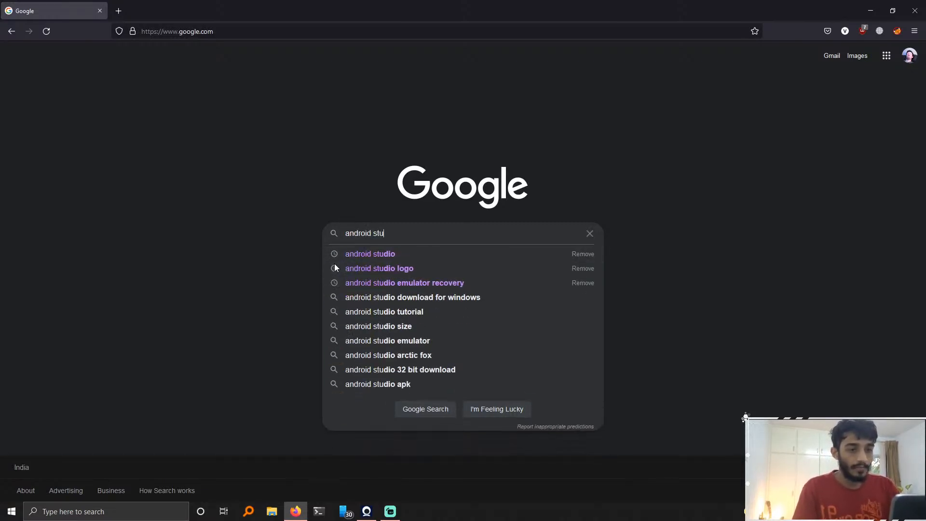
type("dio emulator")
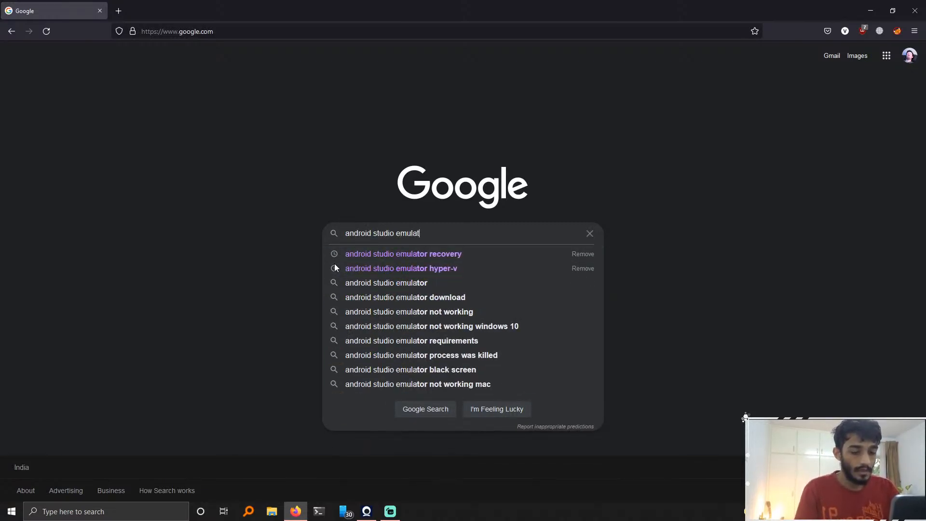
key("Return")
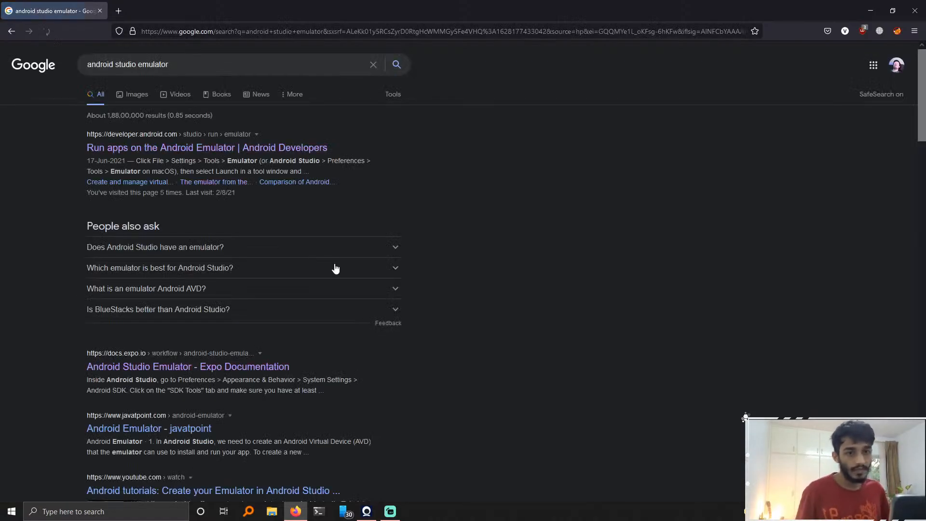
Step: Open the Android Developers result 'Run apps on the Android Emulator' in a new tab and switch to it
scroll(21, 360, "down", 1)
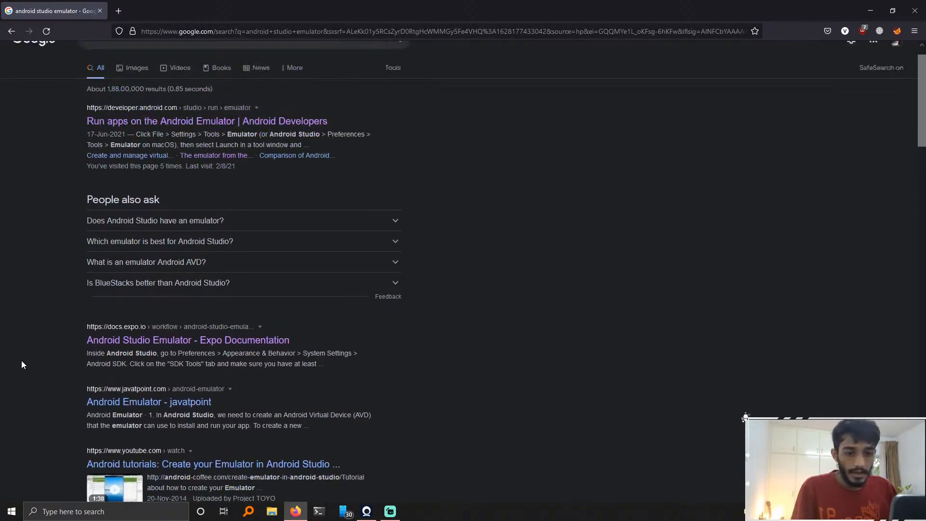
scroll(59, 319, "up", 1)
scroll(23, 193, "down", 3)
scroll(25, 192, "up", 3)
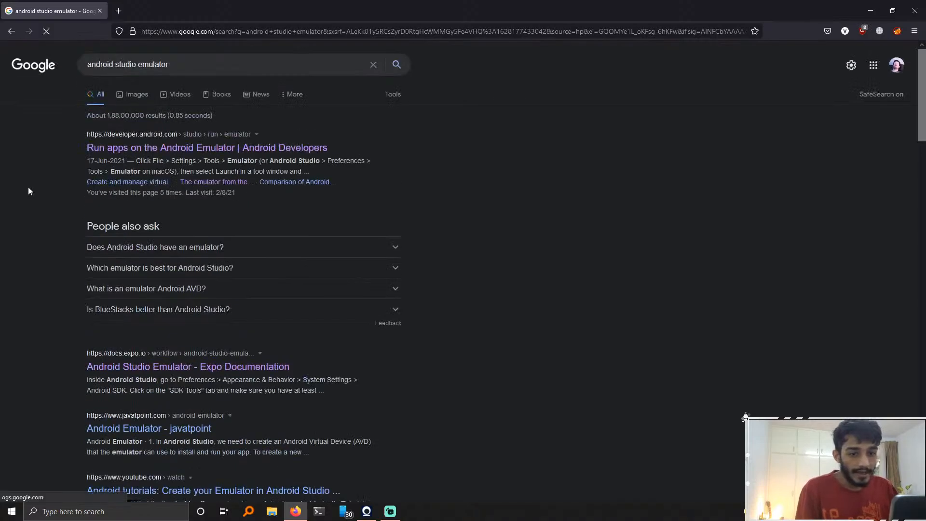
right_click(199, 145)
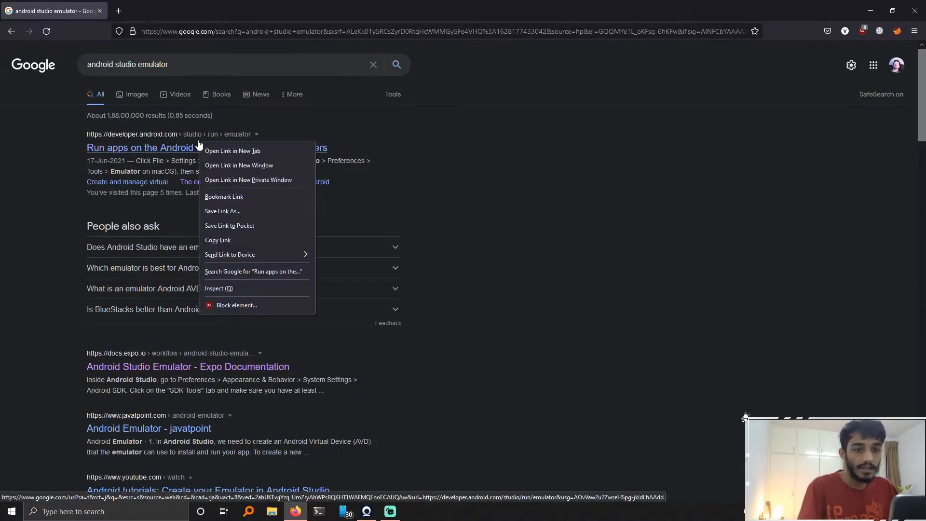
left_click(213, 152)
left_click(166, 4)
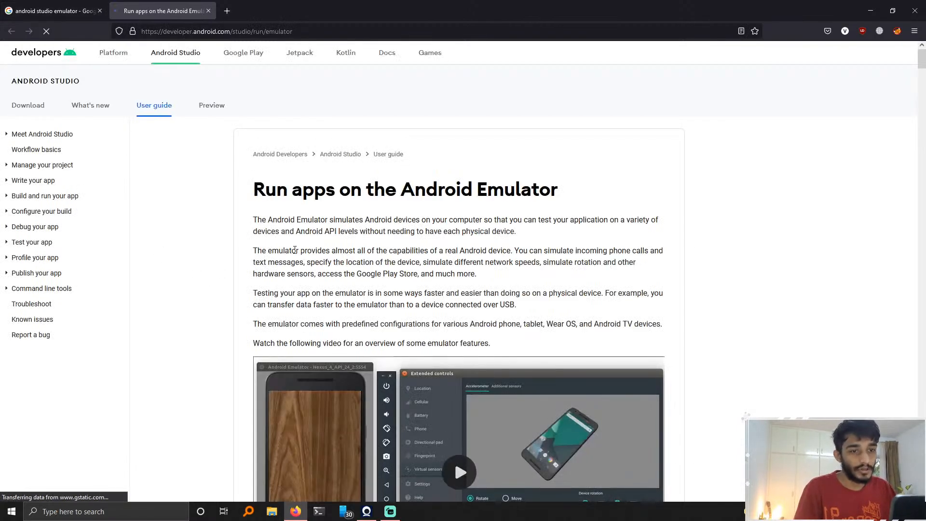
Step: Read the emulator's requirements and recommendations, highlighting the HAXM requirement line
scroll(295, 251, "down", 7)
scroll(296, 251, "up", 6)
scroll(240, 260, "down", 6)
scroll(240, 260, "up", 6)
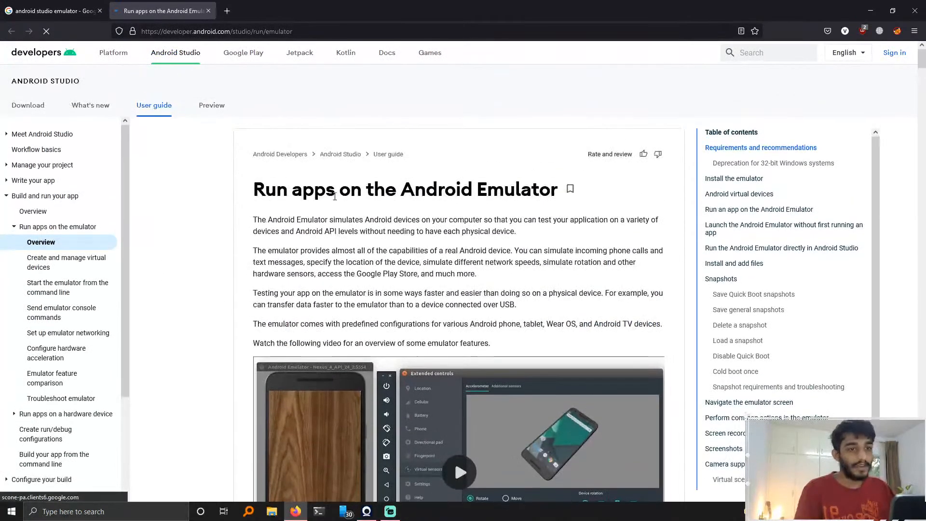
scroll(240, 259, "down", 10)
scroll(188, 289, "up", 1)
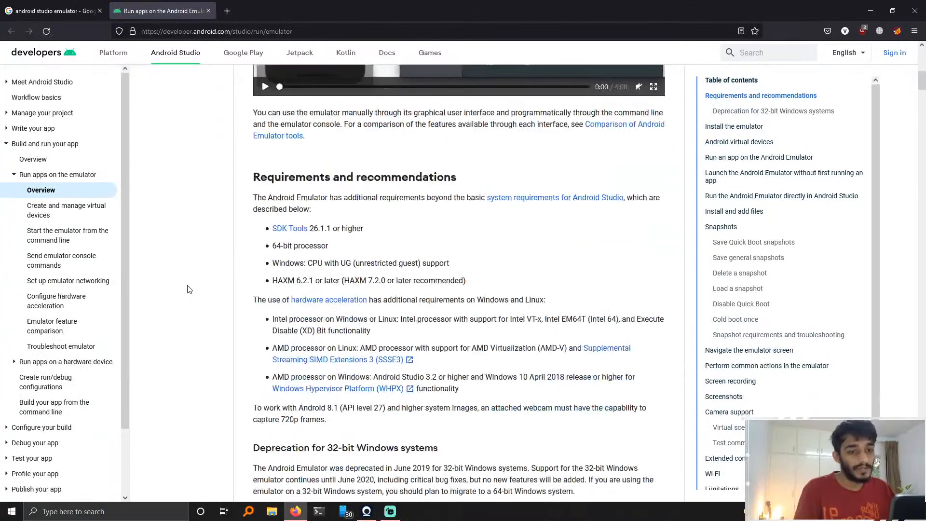
double_click(283, 282)
left_click_drag(284, 284, 313, 282)
left_click(381, 278)
double_click(289, 282)
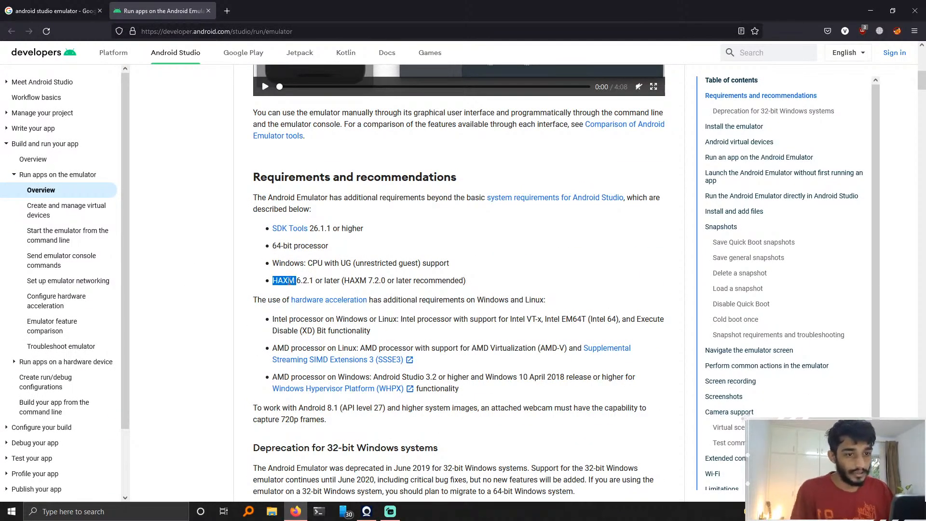
triple_click(289, 281)
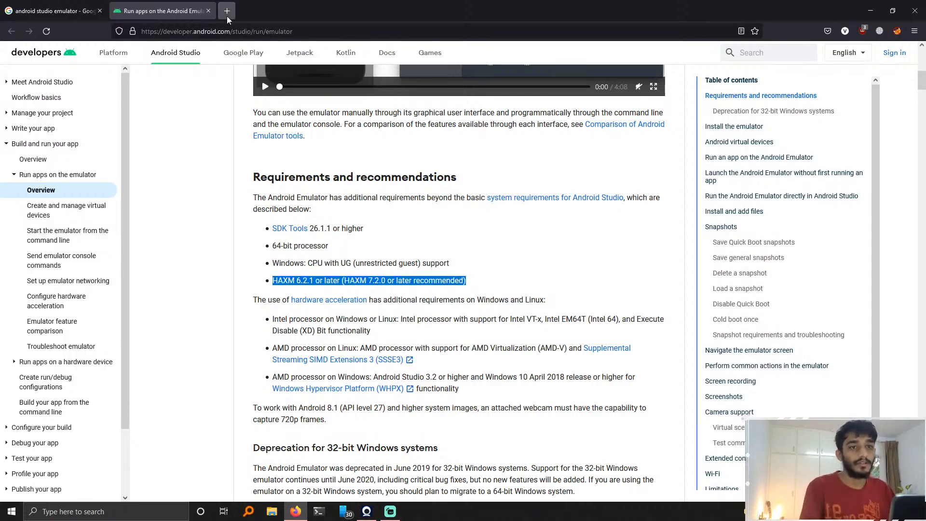
left_click(27, 8)
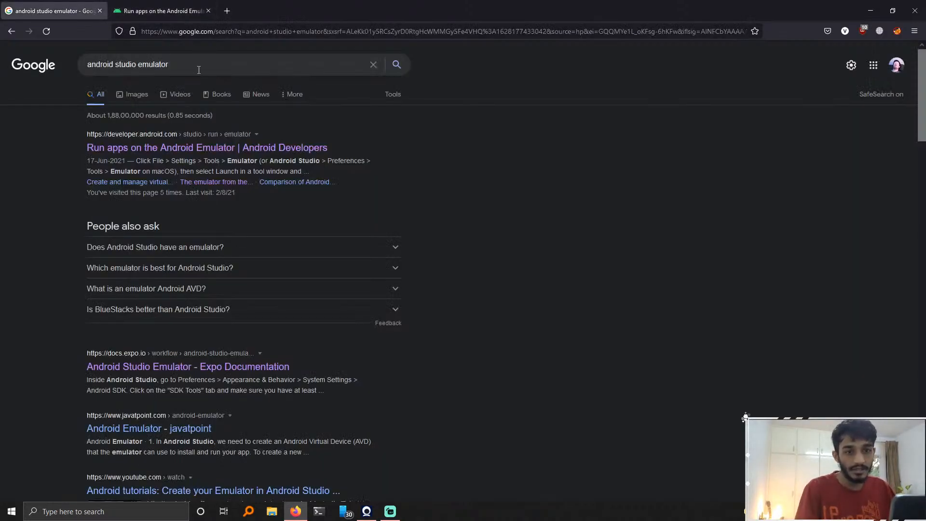
left_click(198, 70)
key("ctrl+a")
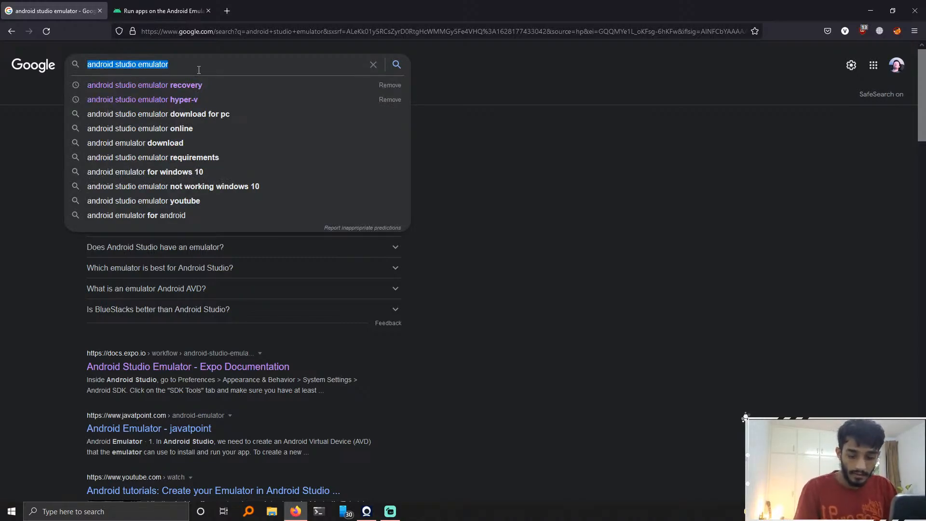
left_click(176, 8)
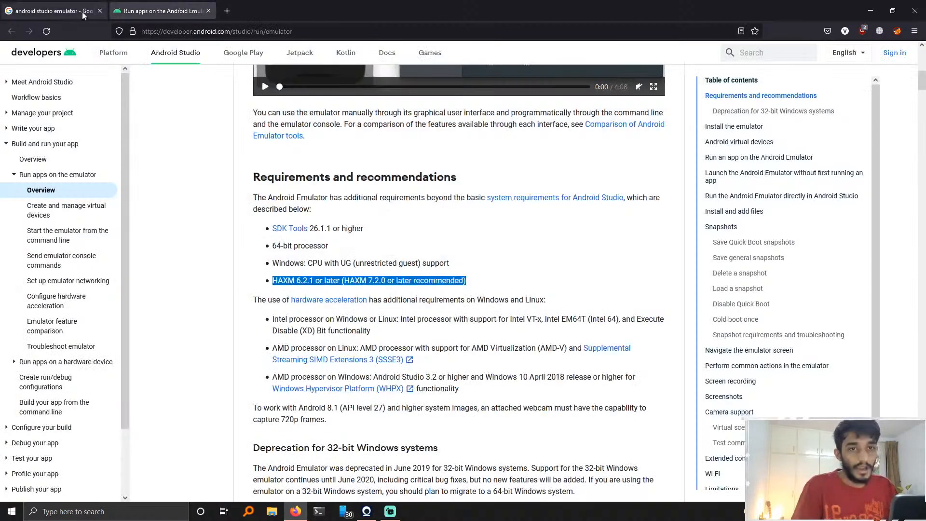
left_click(357, 277)
double_click(356, 281)
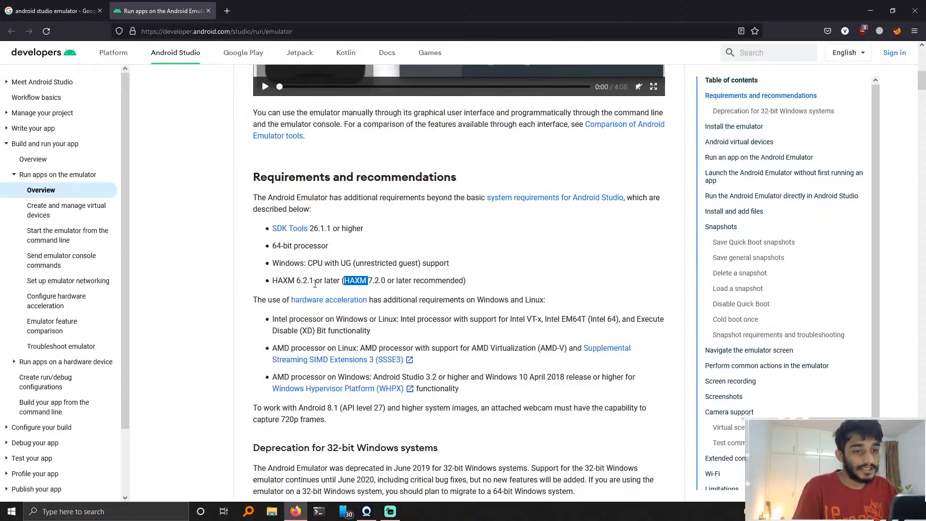
double_click(312, 280)
left_click(64, 5)
left_click(161, 7)
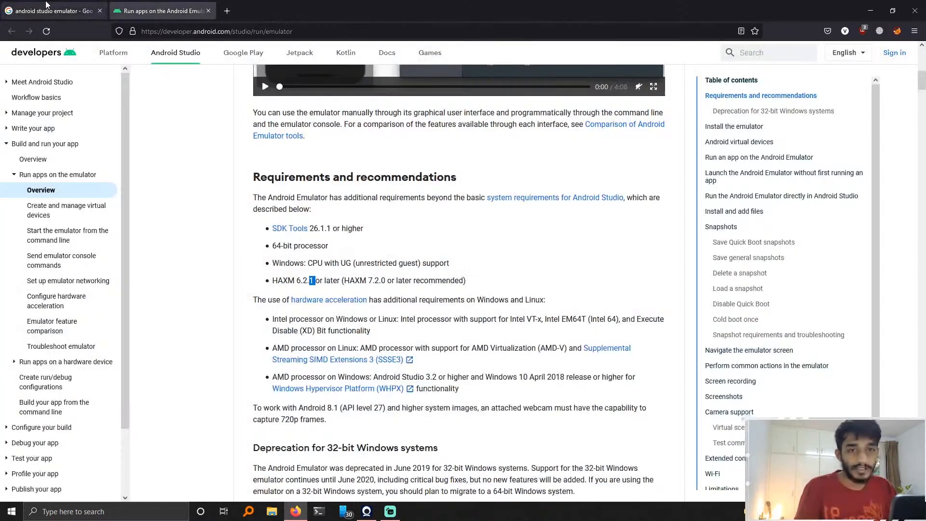
left_click(60, 7)
left_click(34, 174)
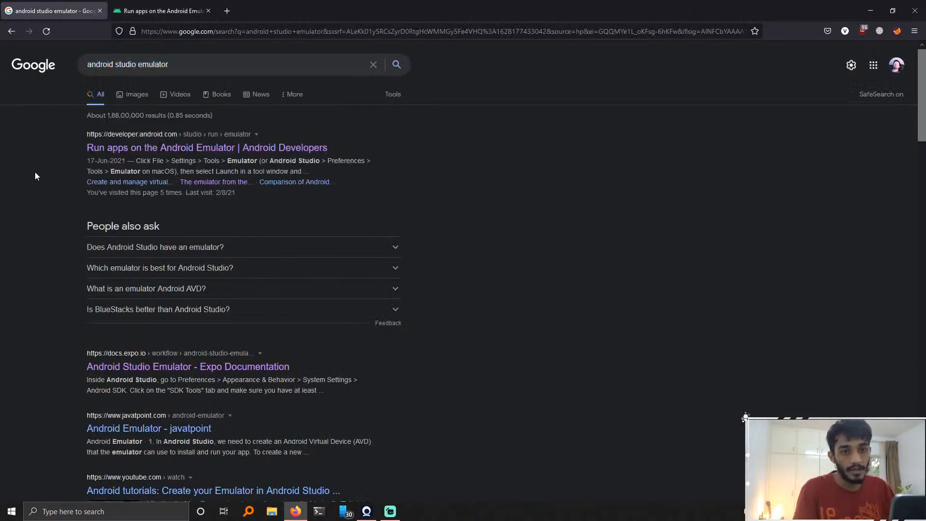
left_click(174, 64)
triple_click(174, 65)
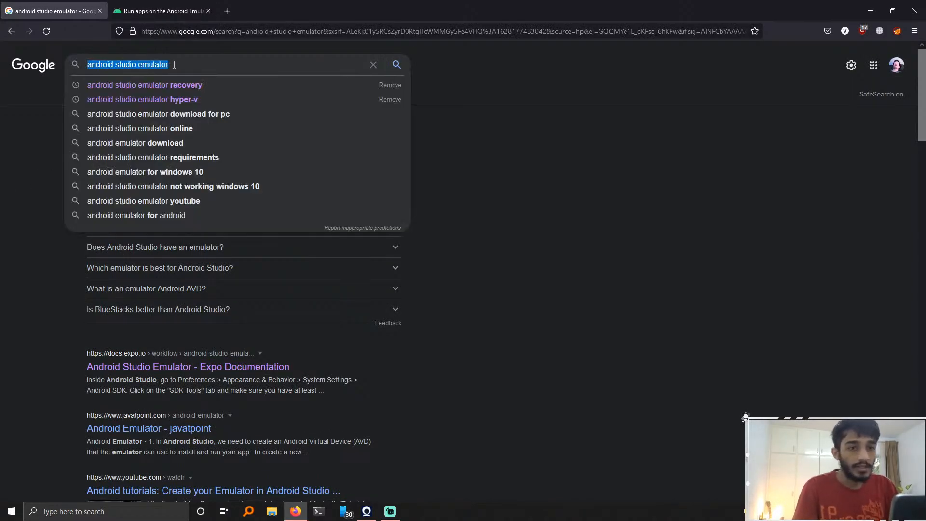
left_click(154, 5)
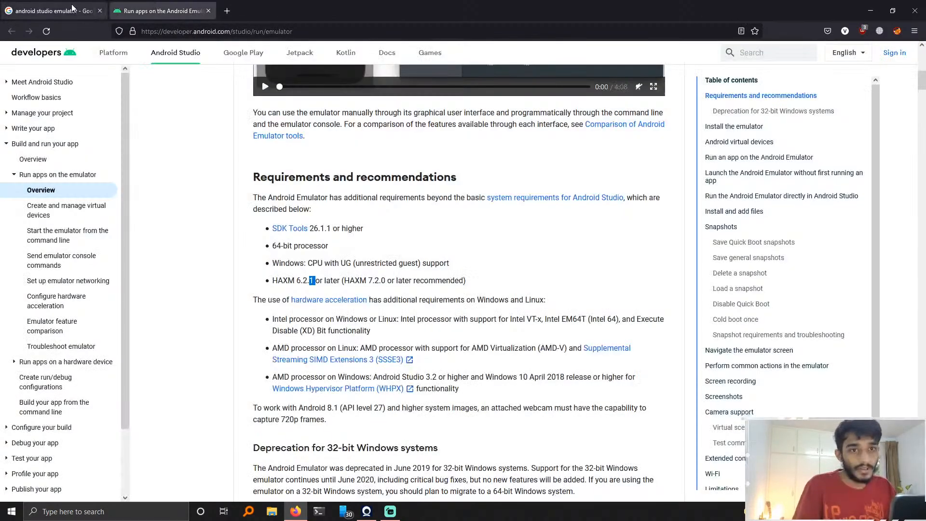
left_click(74, 7)
left_click(19, 355)
scroll(19, 356, "down", 3)
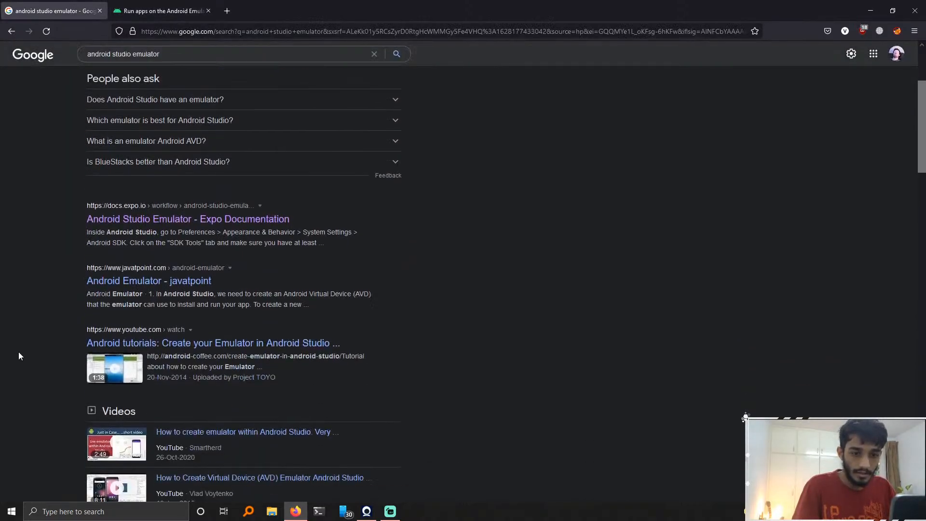
scroll(19, 356, "up", 3)
Step: Change the Google search to android studio
left_click(217, 65)
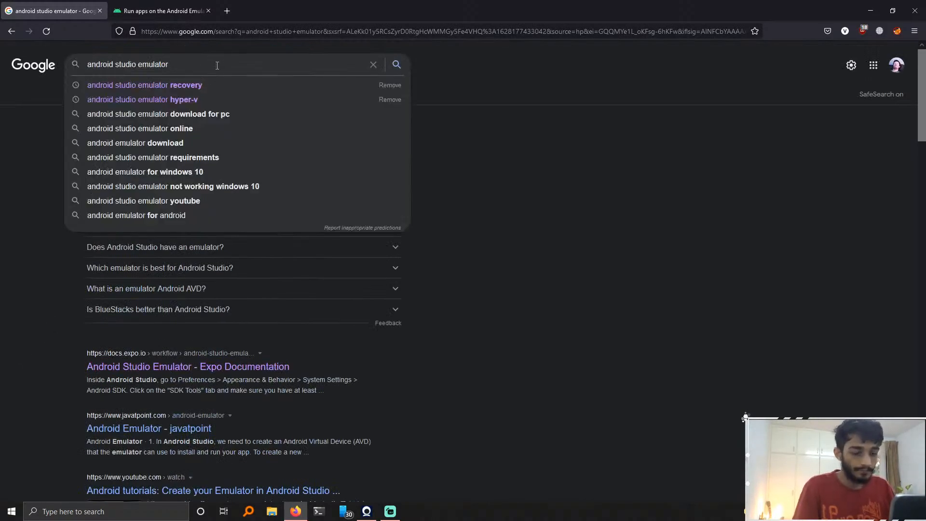
key("ctrl+shift+Left")
key("BackSpace")
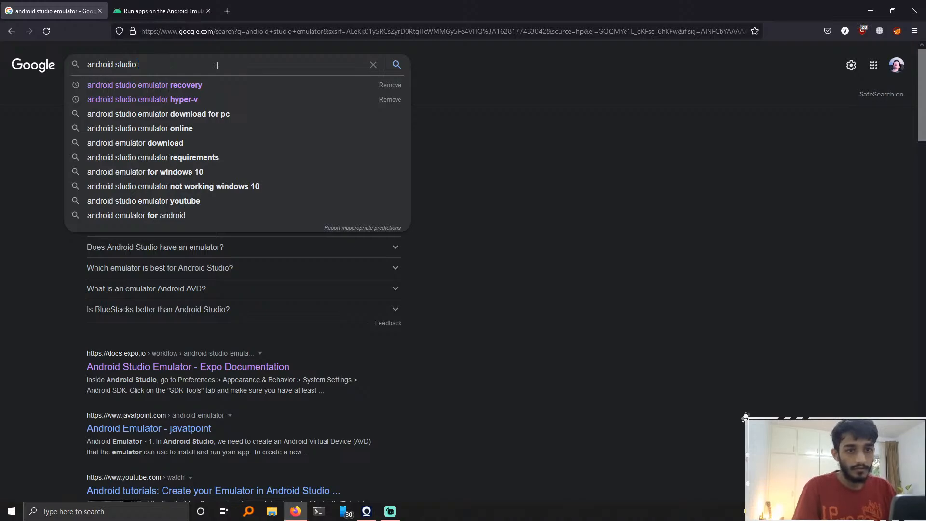
key("Return")
Step: Open the 'Download Android Studio and SDK tools' result in a new tab and switch to it
right_click(186, 148)
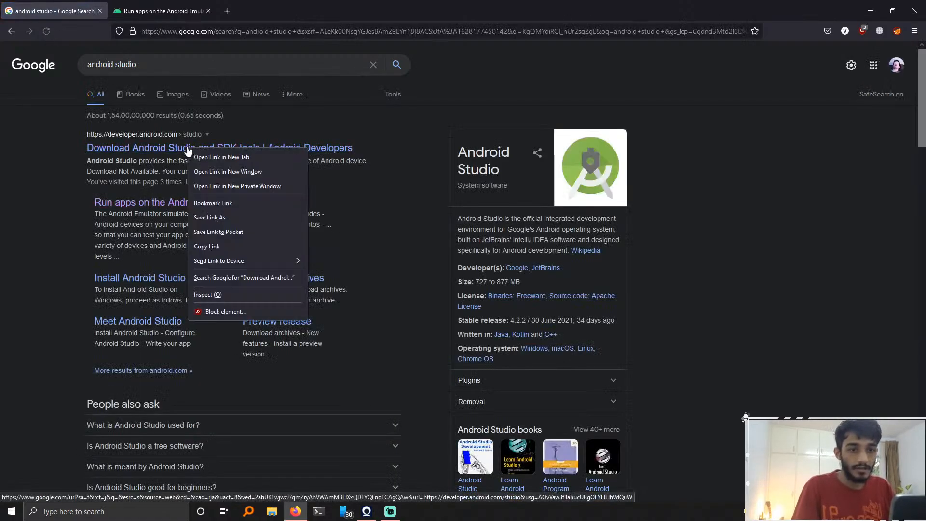
left_click(212, 154)
left_click(112, 8)
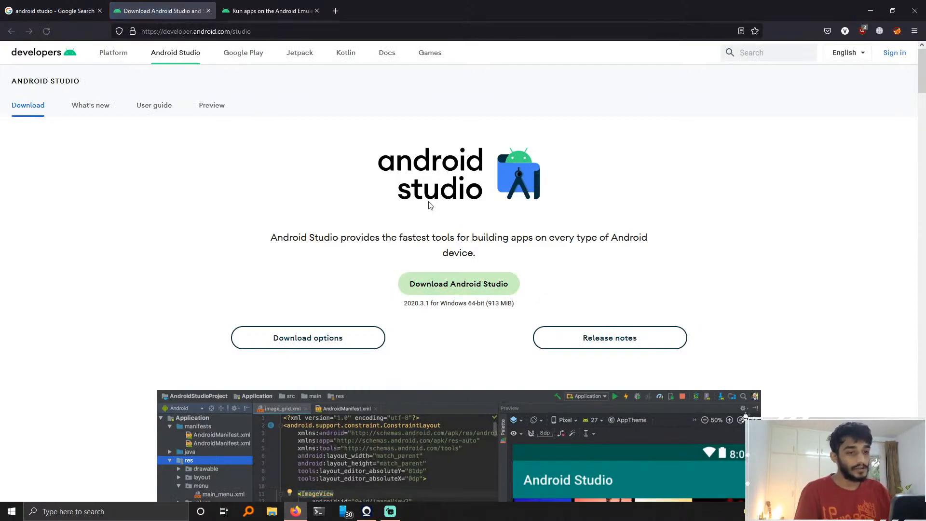
Step: Launch Android Studio from the Windows search
key("super+s")
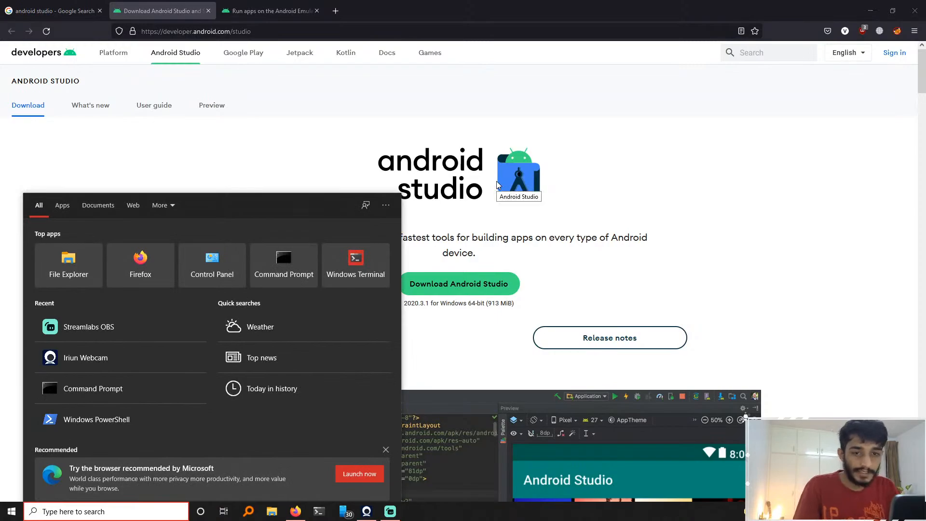
type("and")
key("Return")
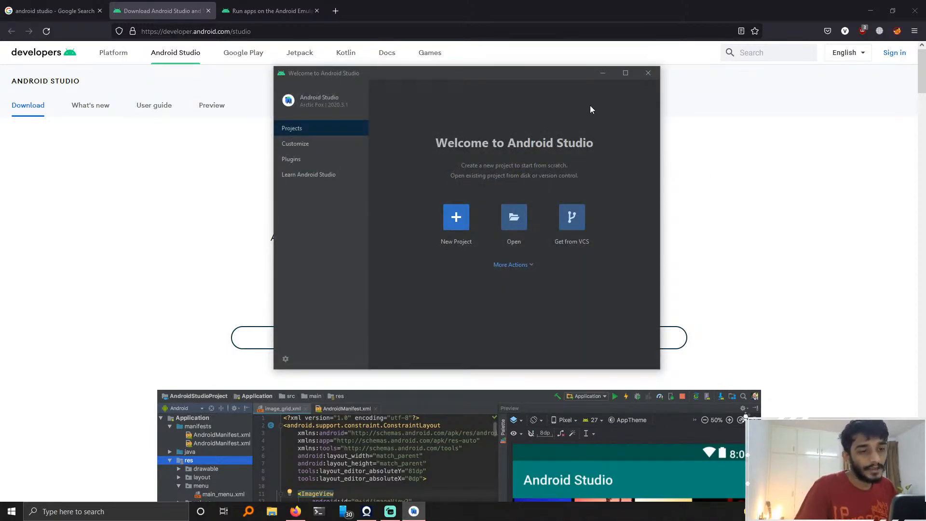
Step: Open the AVD Manager from the welcome screen's additional actions
left_click(519, 266)
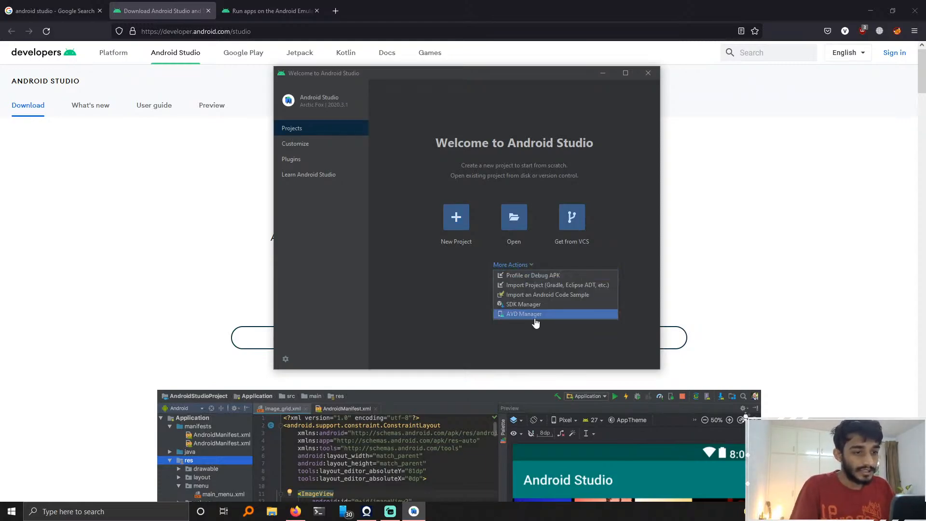
left_click(525, 266)
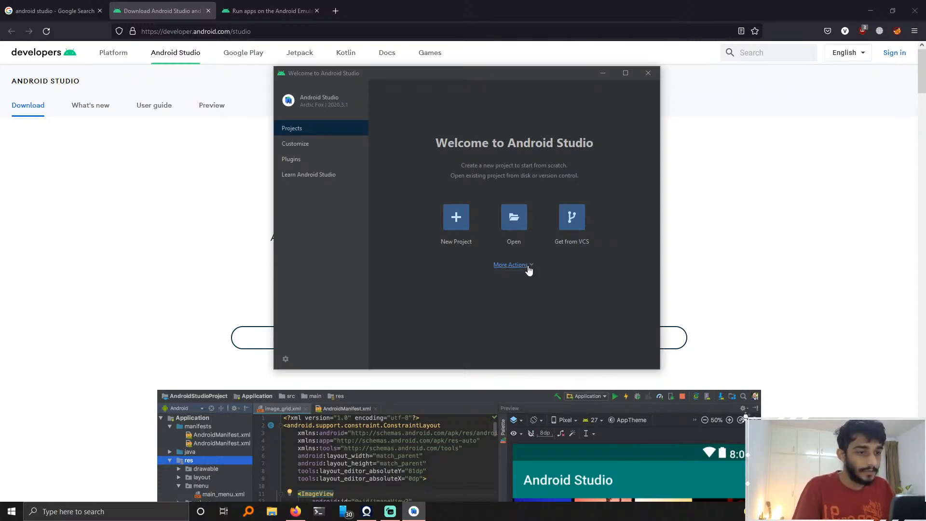
left_click(525, 266)
left_click(523, 315)
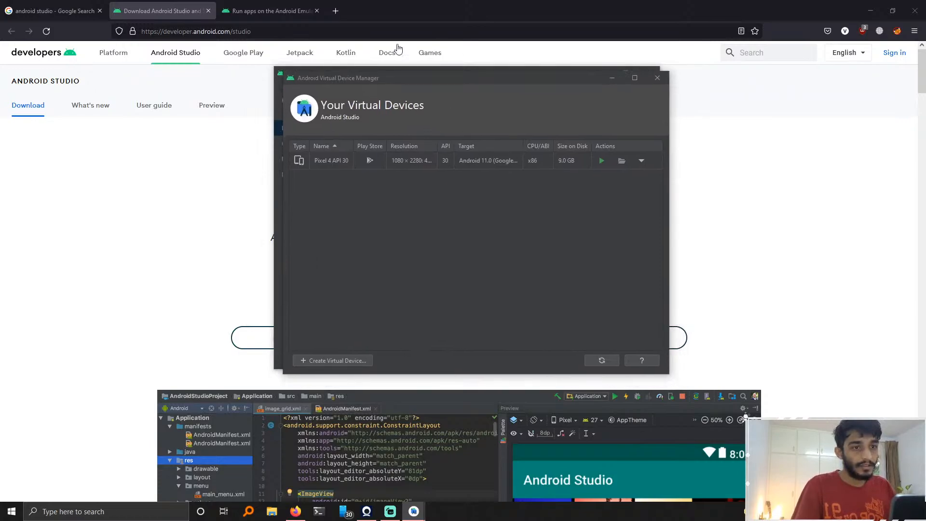
Step: Delete the existing Pixel 4 API 30 virtual device and confirm the deletion
left_click(641, 161)
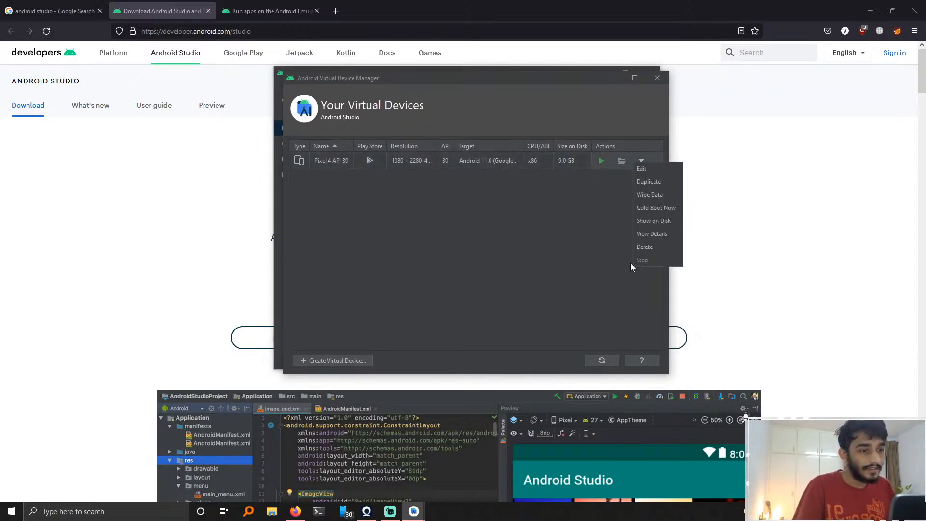
left_click(644, 246)
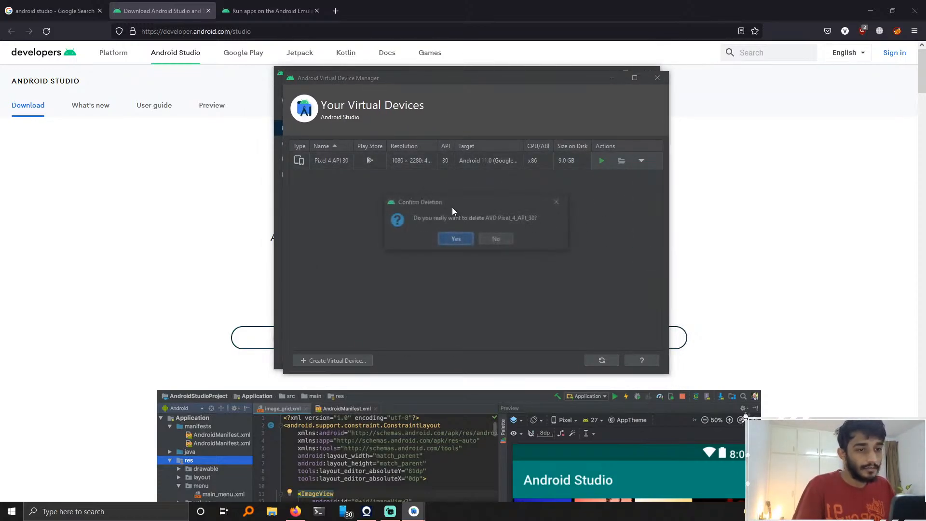
left_click(455, 239)
Step: Start creating a new virtual device and choose Pixel 4 as the phone hardware definition
left_click(475, 250)
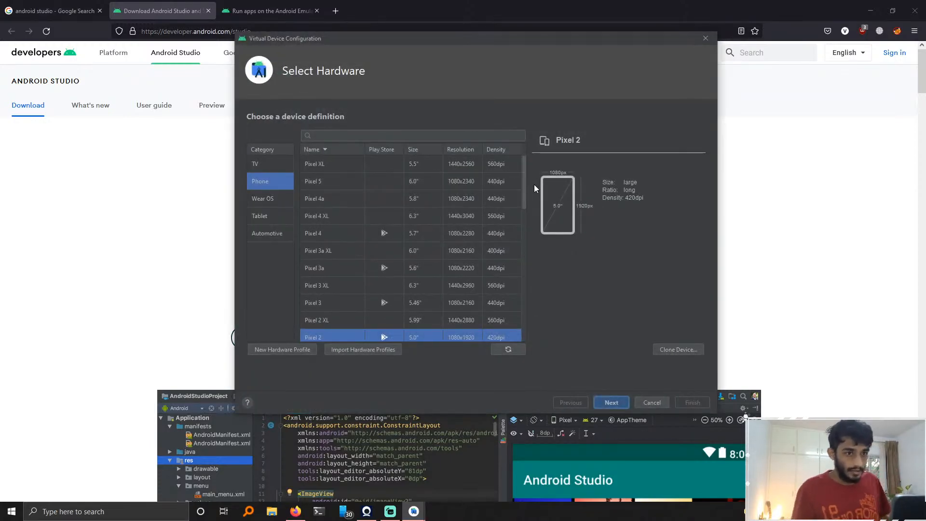
left_click(331, 234)
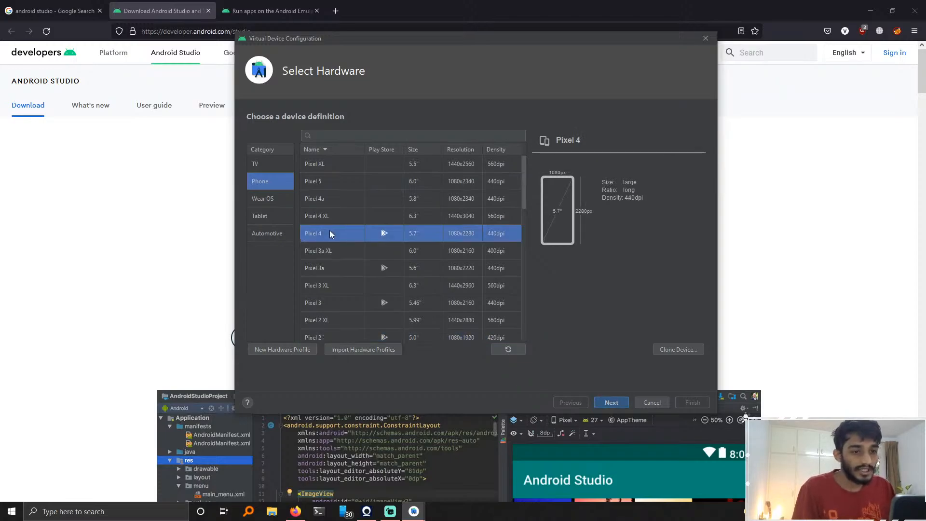
scroll(388, 153, "down", 3)
scroll(395, 201, "up", 3)
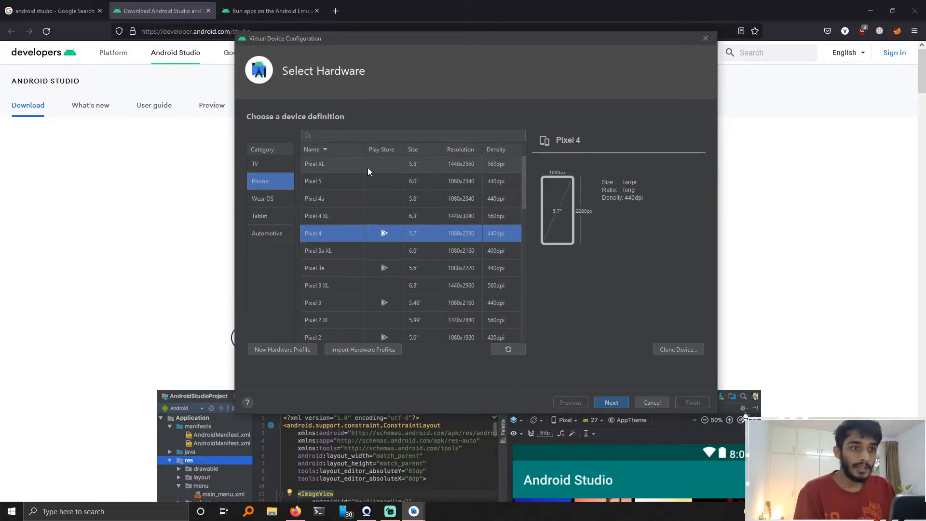
left_click(391, 511)
left_click(391, 511)
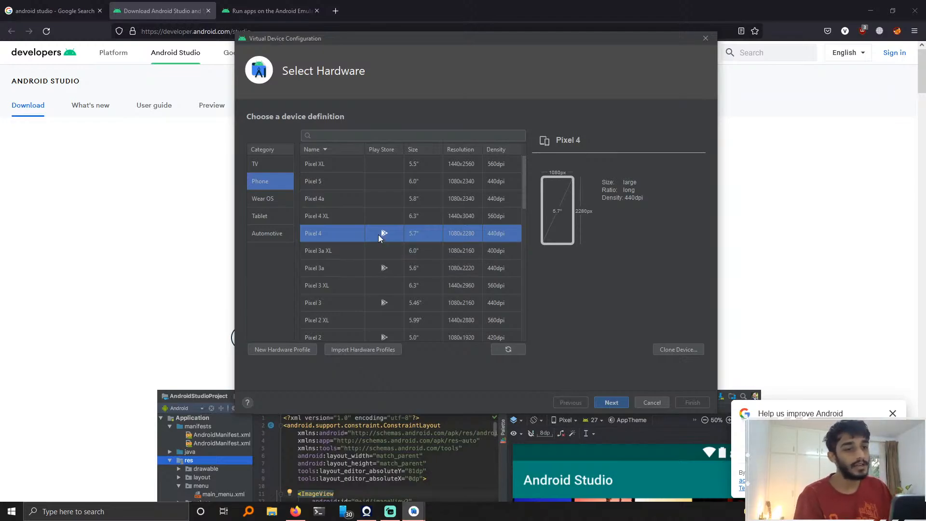
left_click(611, 402)
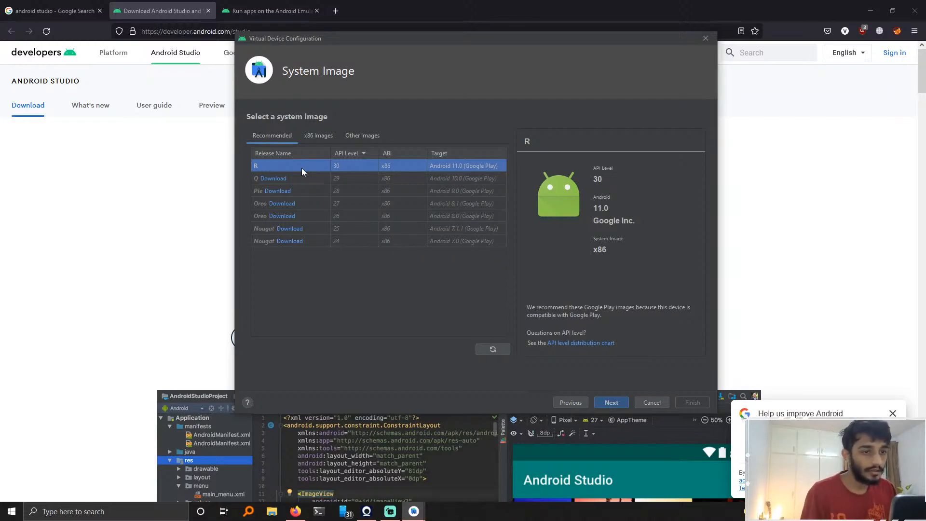
Step: Open the newbit1/rootAVD GitHub repository in a new browser tab by searching for rootav
left_click(336, 10)
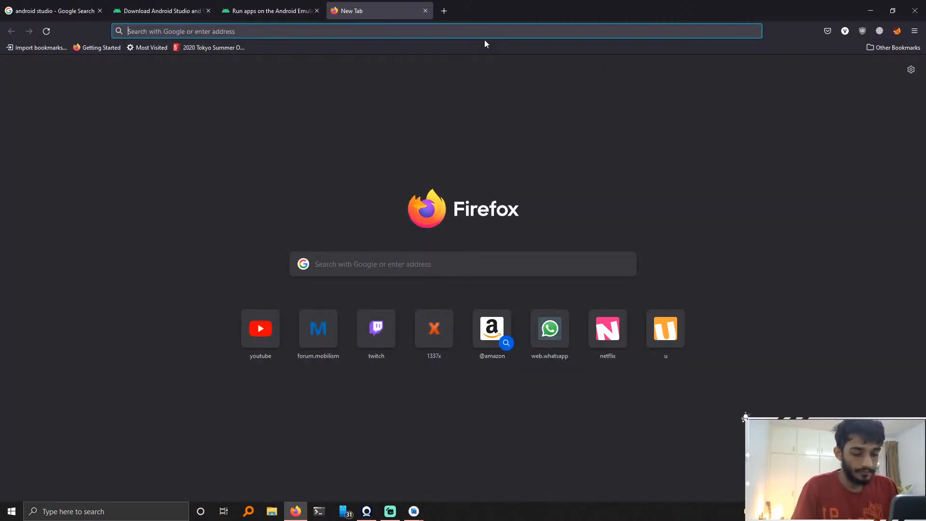
left_click(449, 36)
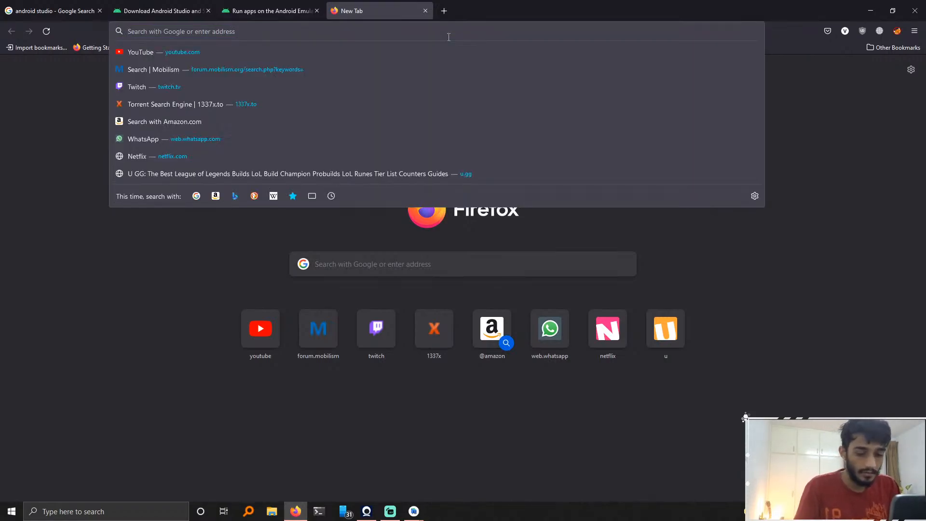
type("rootav")
key("Down")
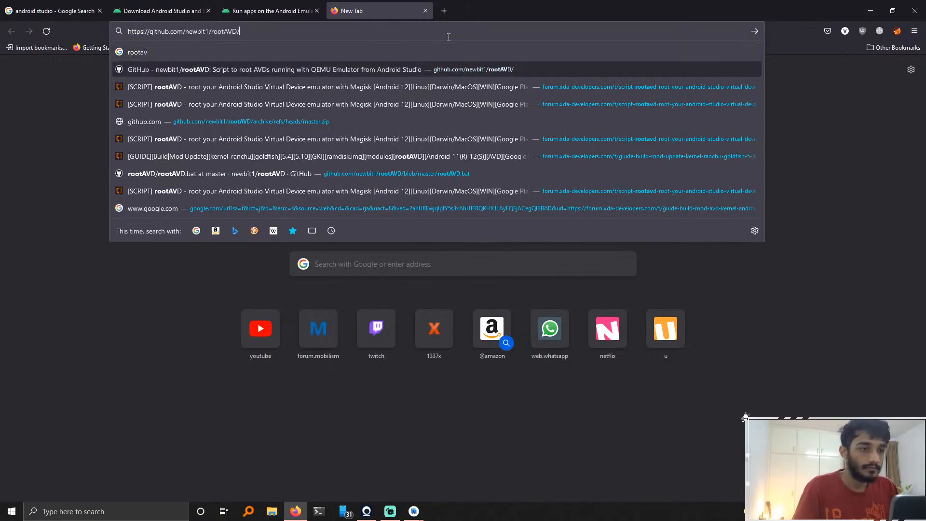
key("Down")
key("Up")
key("Return")
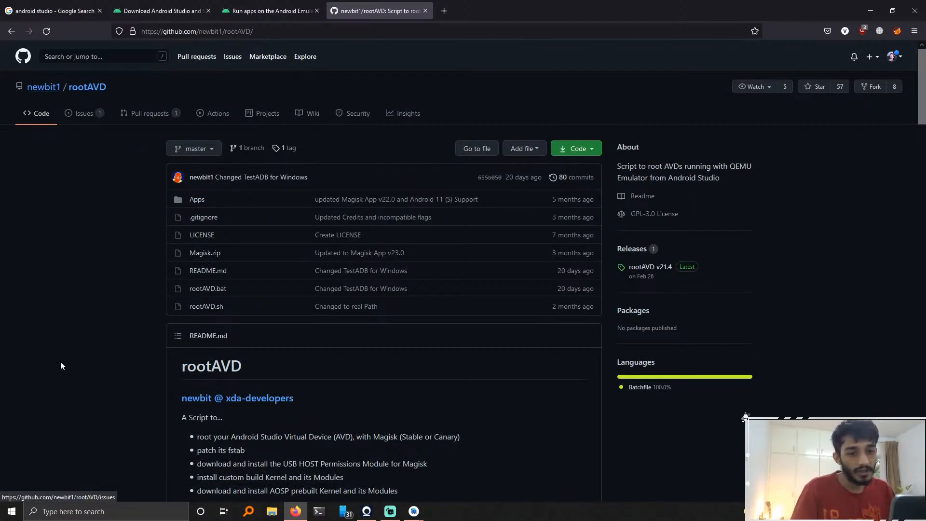
Step: Return to the device configuration and proceed with the recommended R (Android 11.0, API 30) system image
scroll(85, 341, "down", 4)
scroll(85, 341, "up", 4)
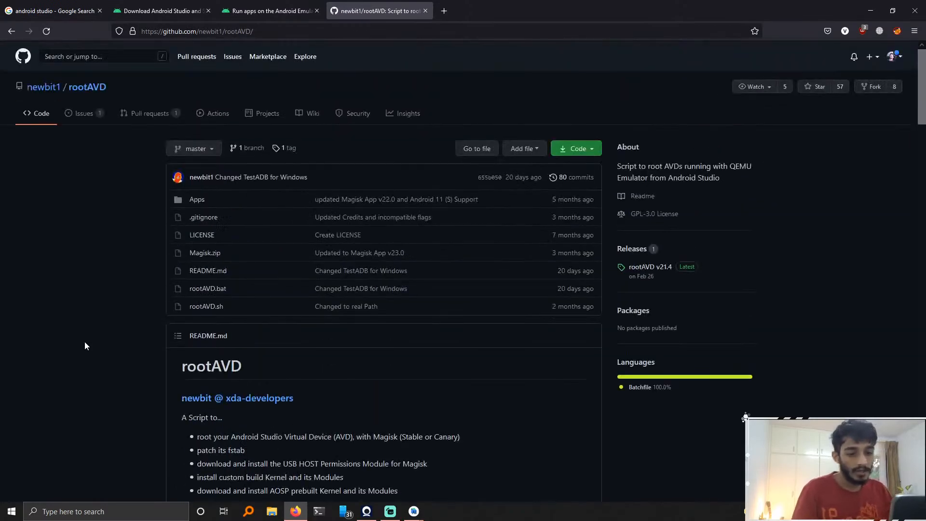
key("alt+Tab")
key("alt+Tab")
key("alt+shift+Tab")
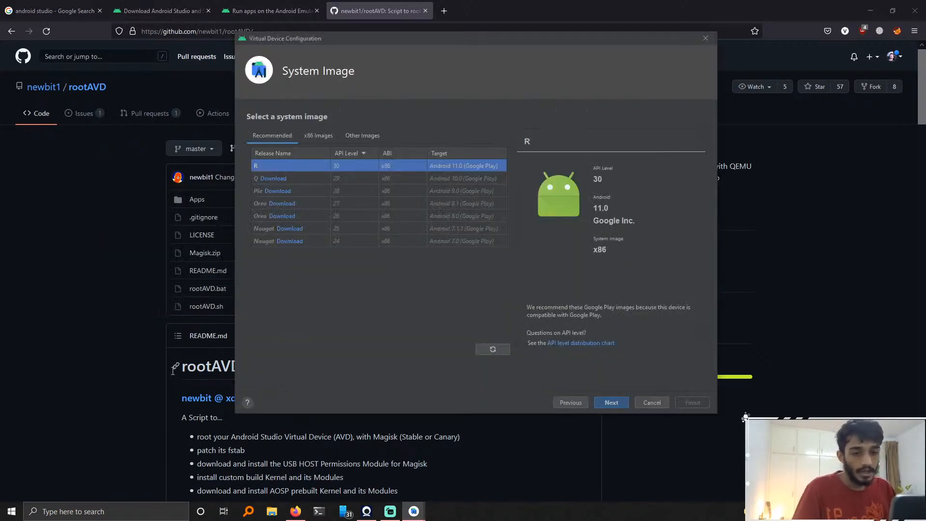
left_click(614, 403)
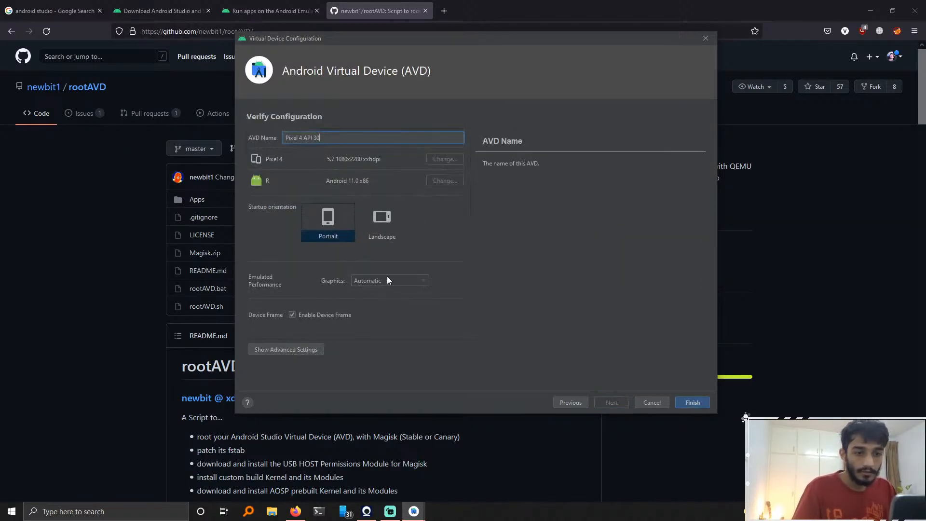
Step: Show the advanced AVD settings and set the boot option to Cold boot
left_click(301, 349)
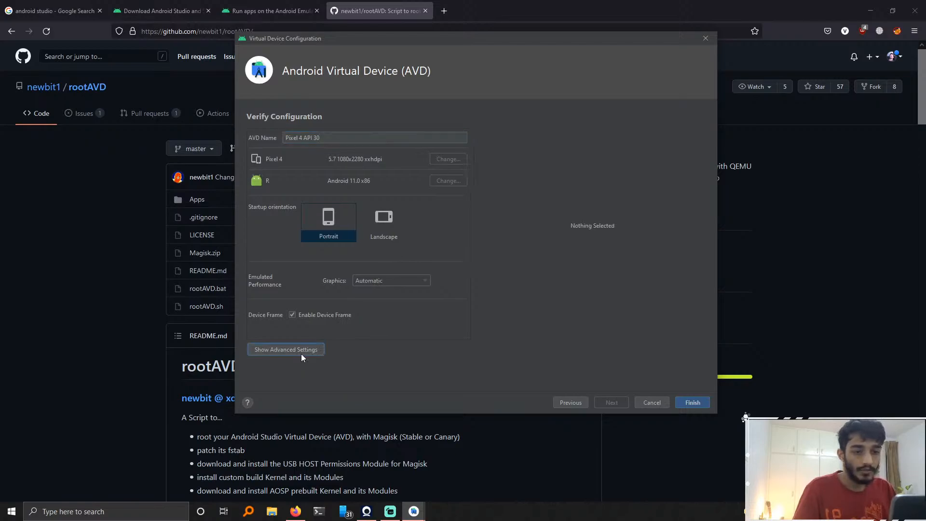
scroll(390, 280, "down", 5)
scroll(403, 227, "down", 2)
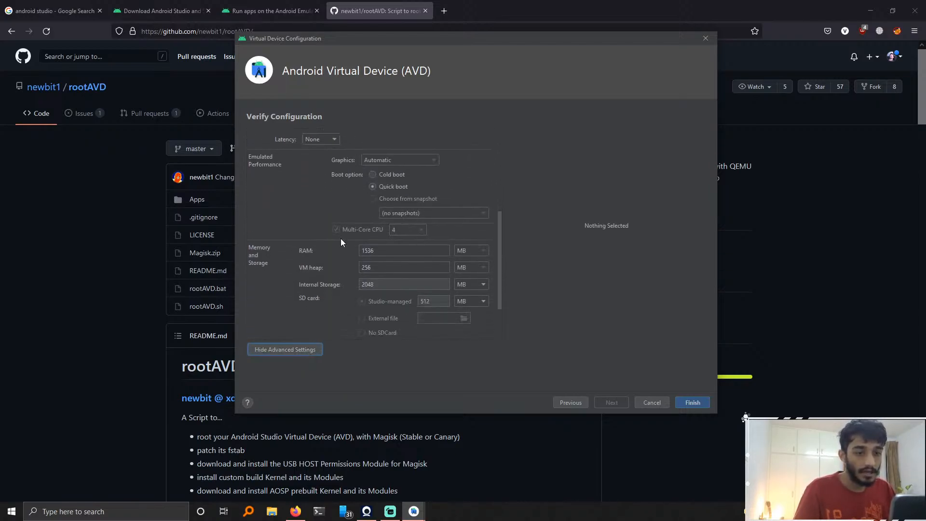
scroll(299, 259, "up", 1)
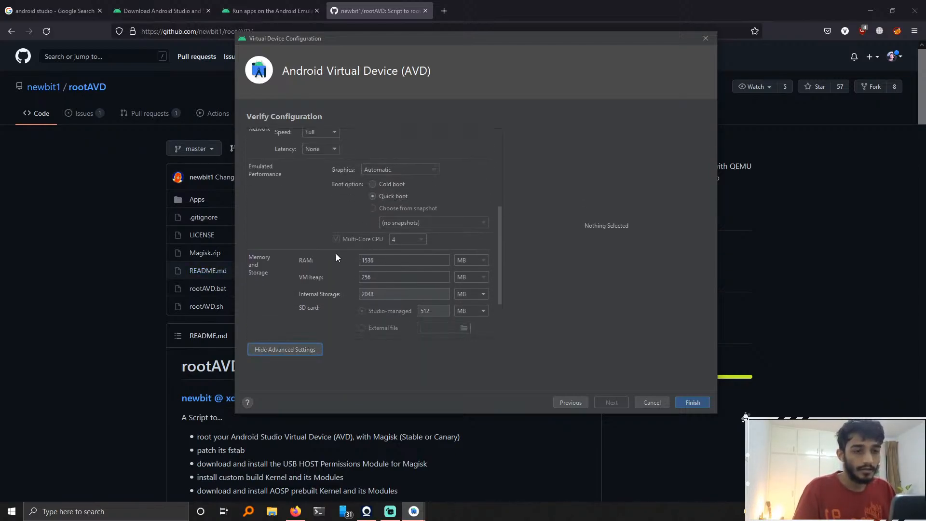
scroll(362, 241, "up", 3)
left_click(372, 229)
Step: Review the advanced AVD settings for camera, network, emulated performance, memory and storage, and device frame
scroll(311, 274, "up", 3)
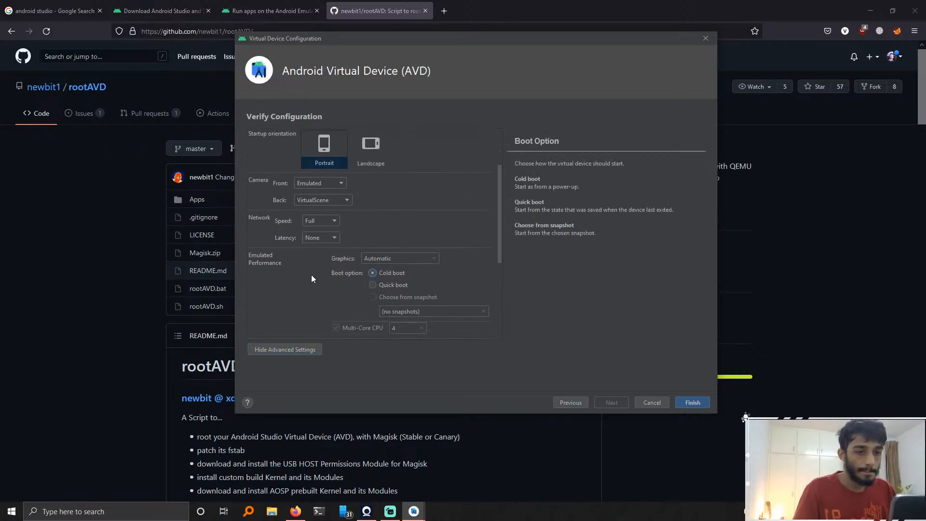
scroll(311, 274, "down", 2)
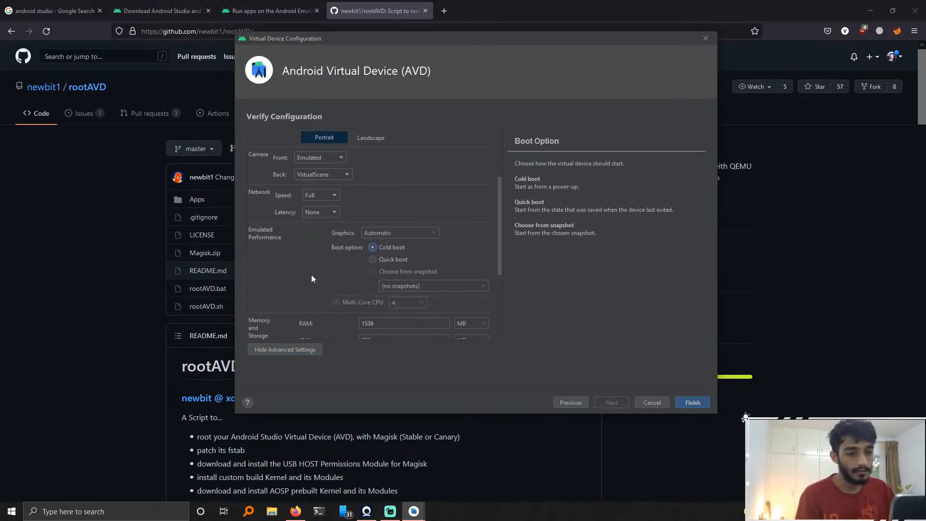
scroll(311, 274, "down", 3)
scroll(311, 291, "up", 5)
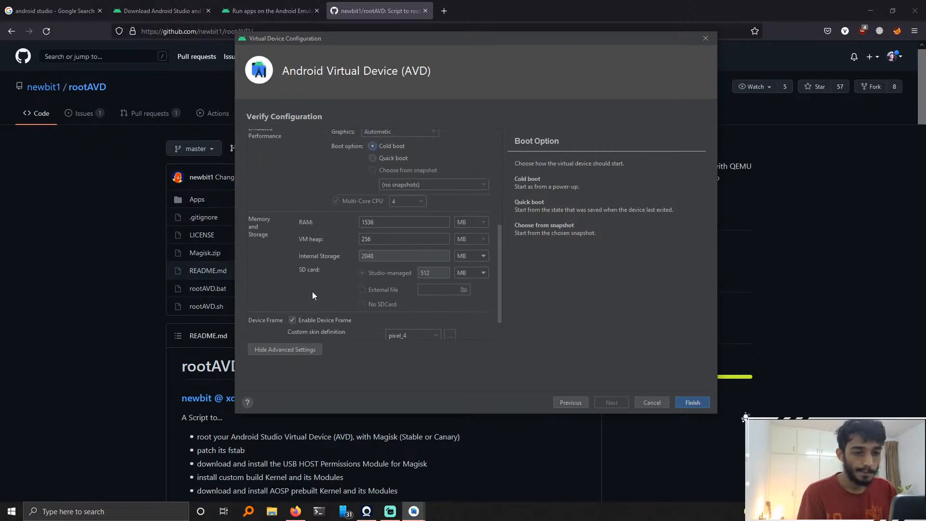
scroll(311, 292, "up", 3)
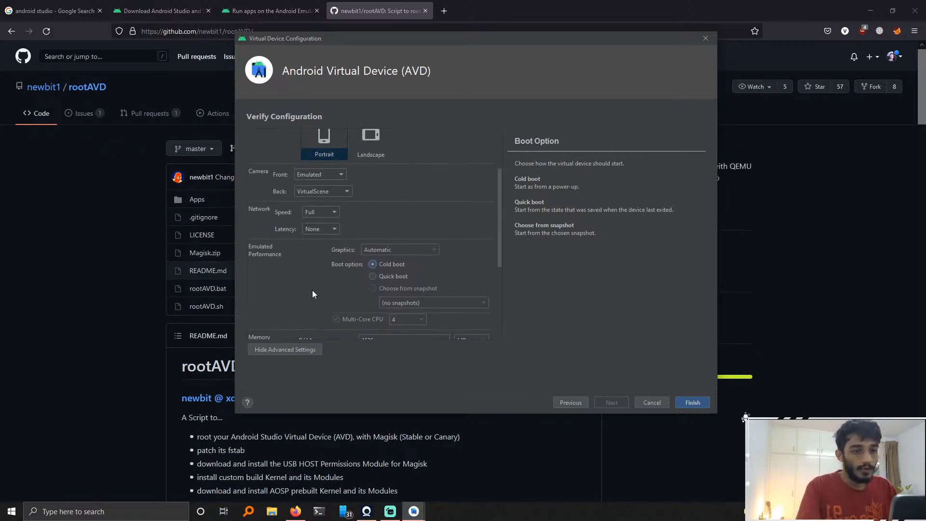
scroll(397, 233, "up", 2)
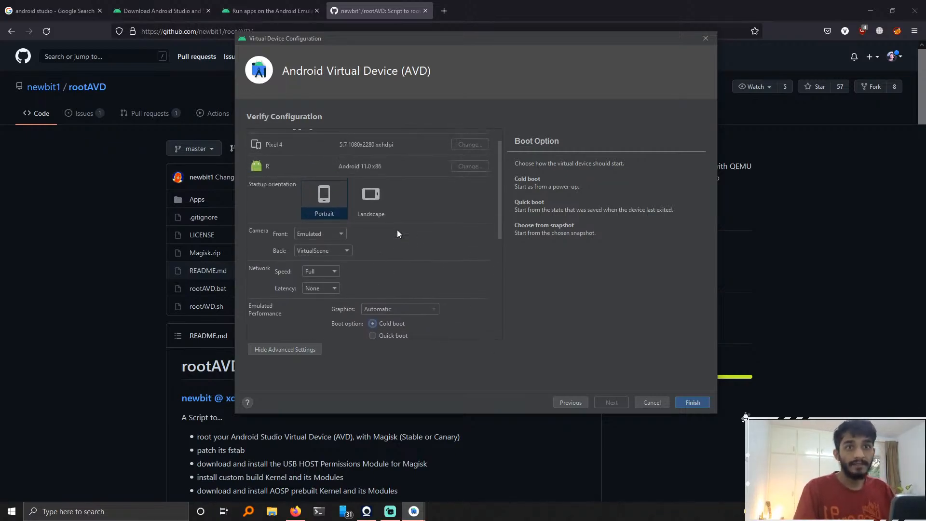
scroll(397, 234, "up", 1)
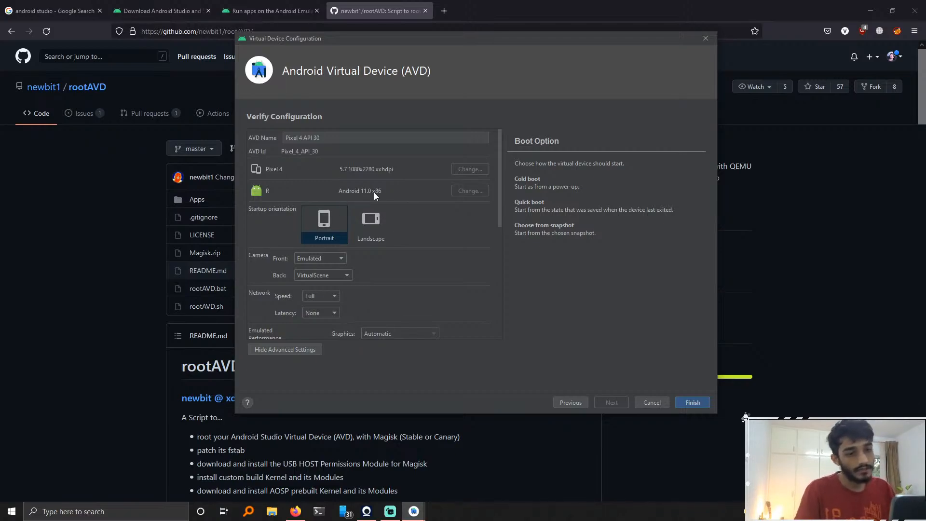
scroll(374, 192, "down", 3)
scroll(397, 245, "down", 3)
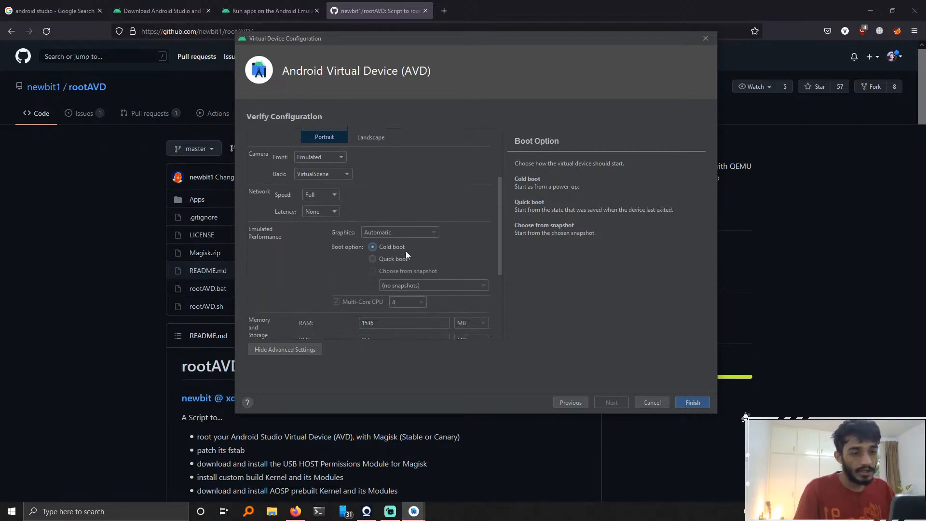
scroll(323, 186, "up", 5)
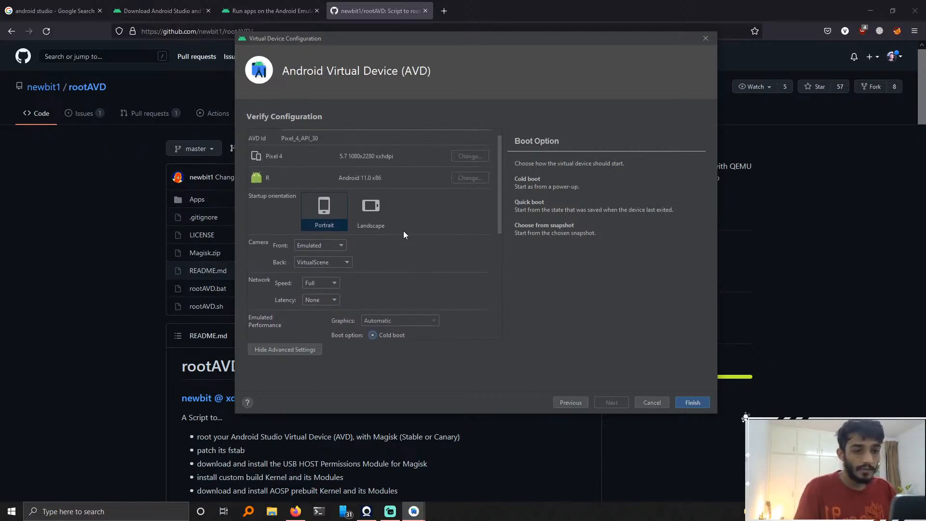
scroll(403, 231, "down", 4)
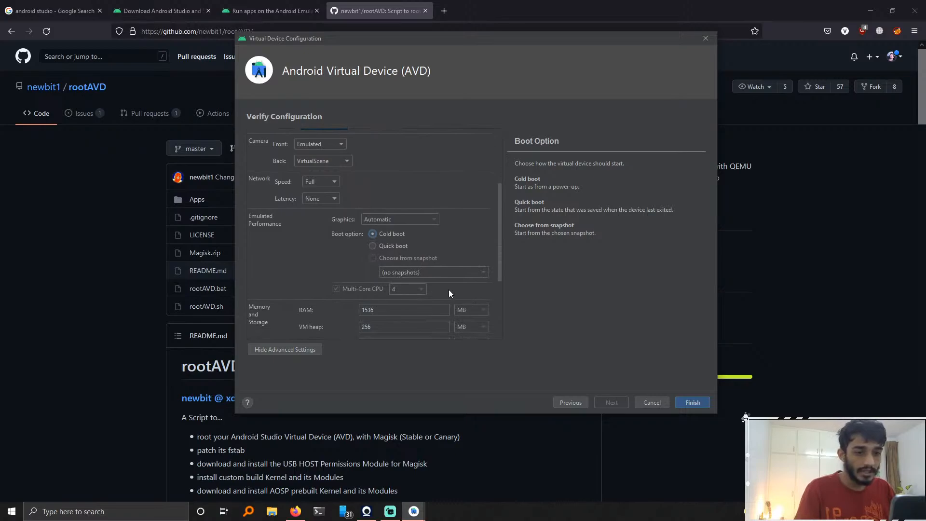
scroll(418, 310, "down", 4)
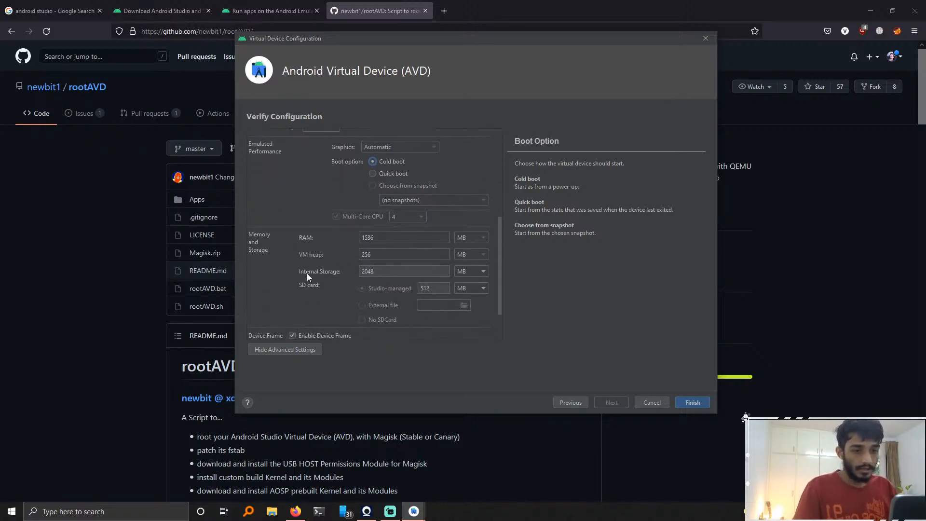
scroll(445, 207, "up", 4)
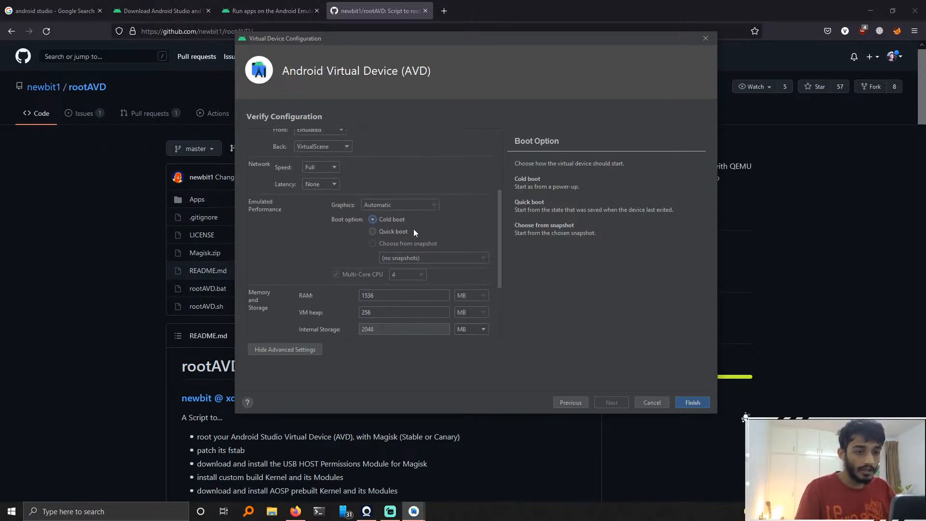
scroll(398, 221, "down", 2)
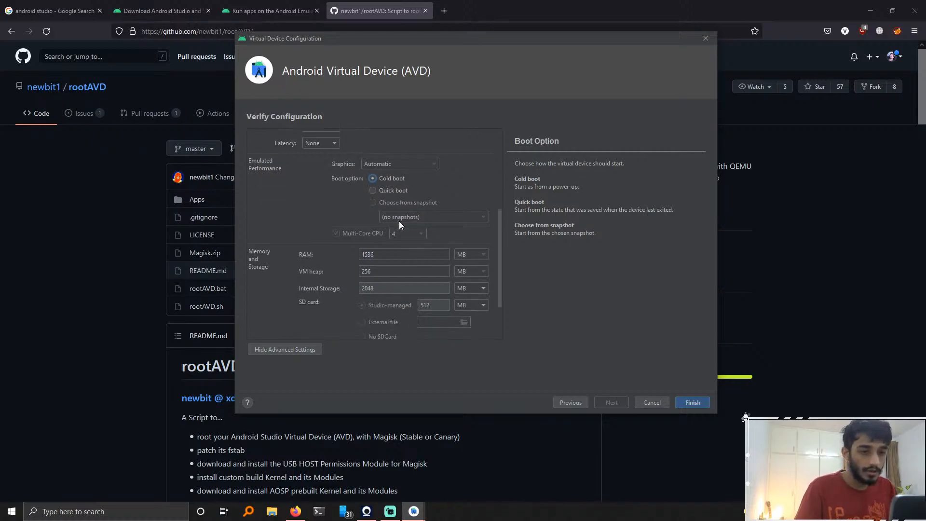
scroll(383, 224, "up", 2)
scroll(363, 225, "down", 2)
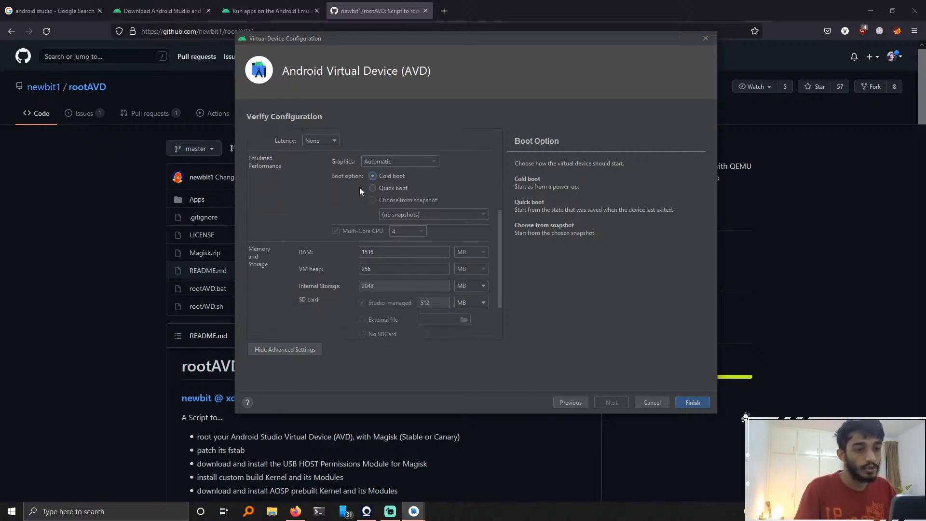
scroll(376, 173, "down", 1)
scroll(350, 223, "down", 3)
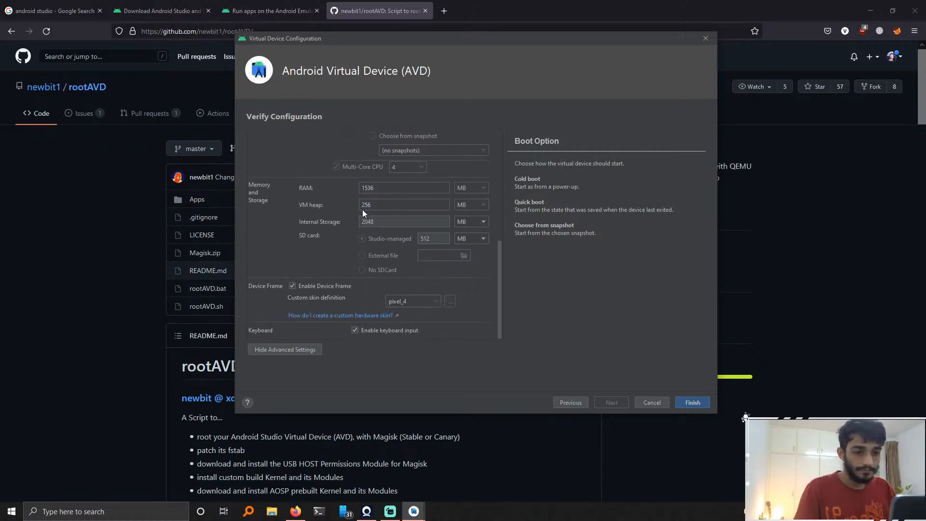
scroll(362, 210, "up", 2)
scroll(363, 209, "down", 2)
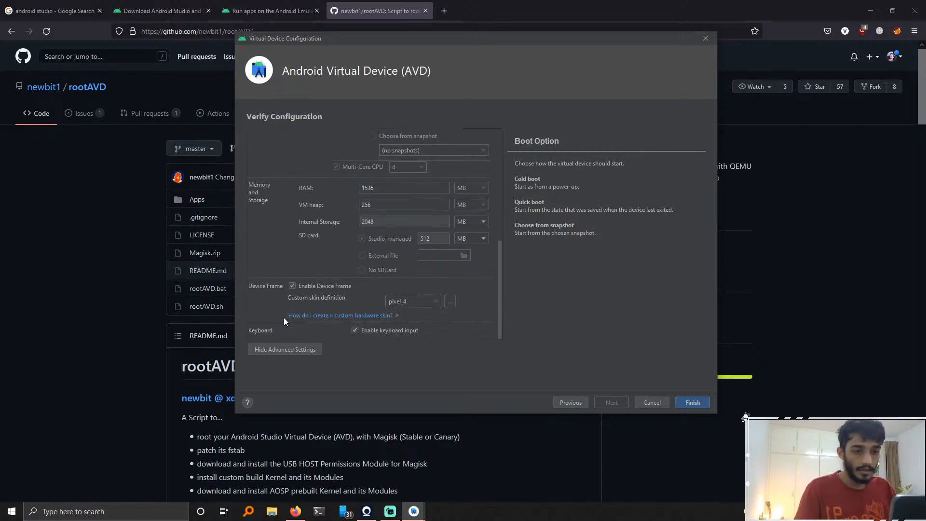
Step: Disable the device frame and finish creating the virtual device
left_click(292, 286)
scroll(332, 244, "up", 2)
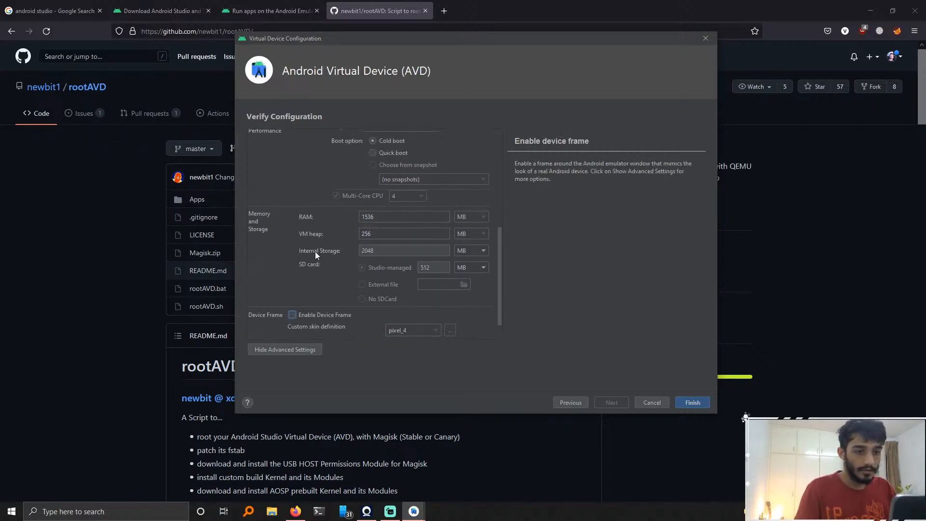
scroll(408, 276, "up", 3)
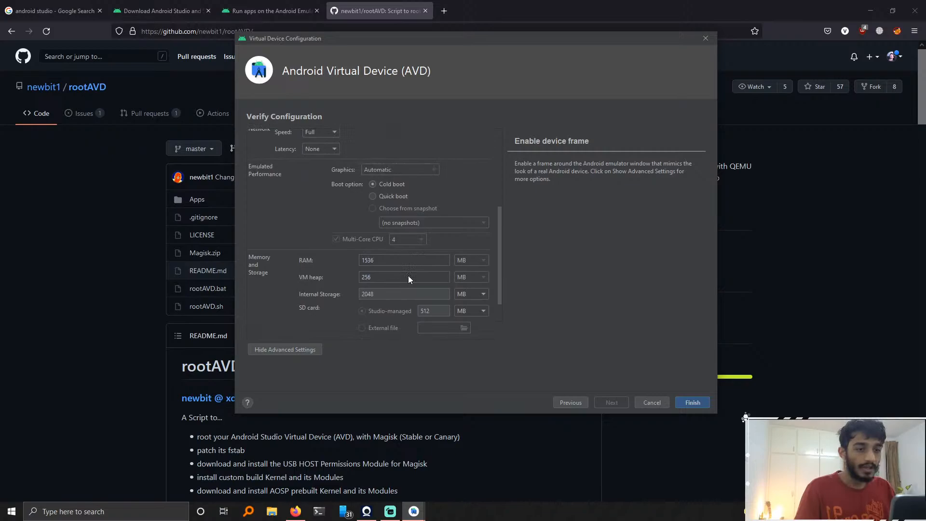
left_click(692, 402)
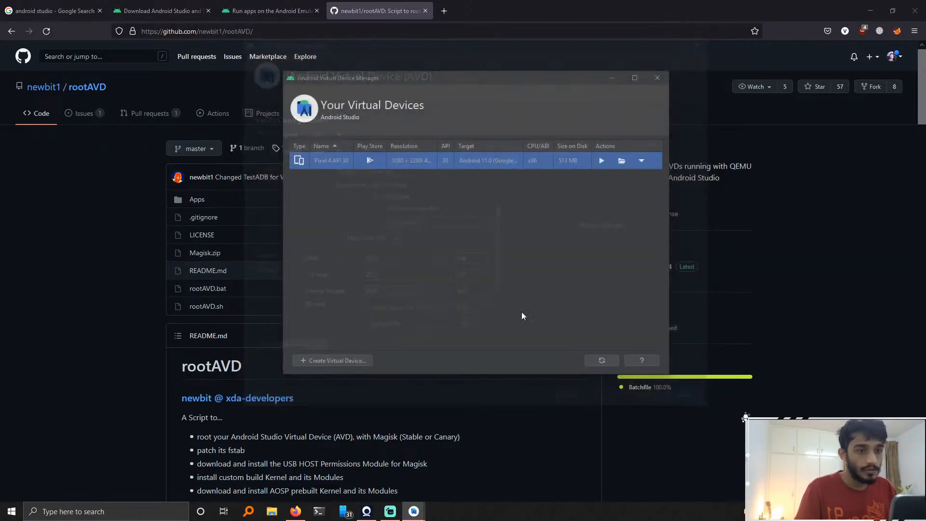
Step: Launch the Pixel 4 API 30 emulator from the virtual device list and reposition its window
left_click(601, 161)
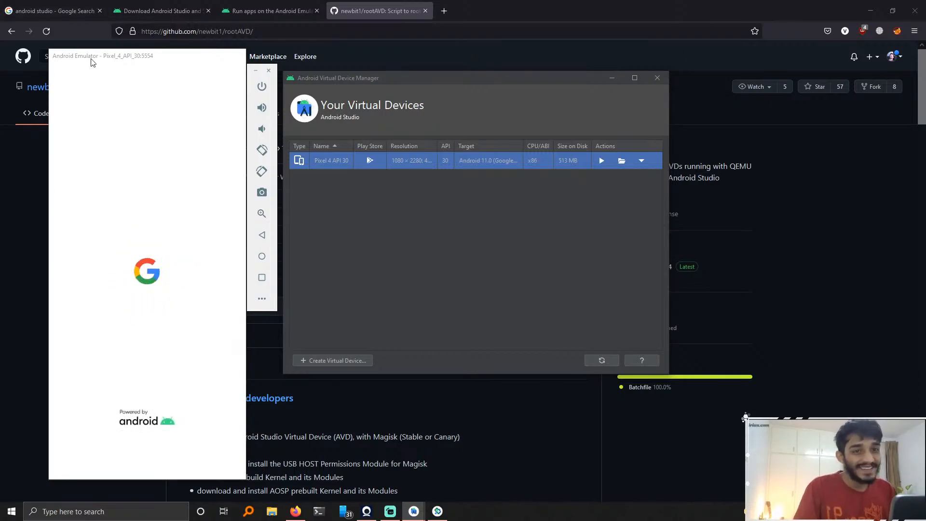
left_click_drag(128, 57, 165, 63)
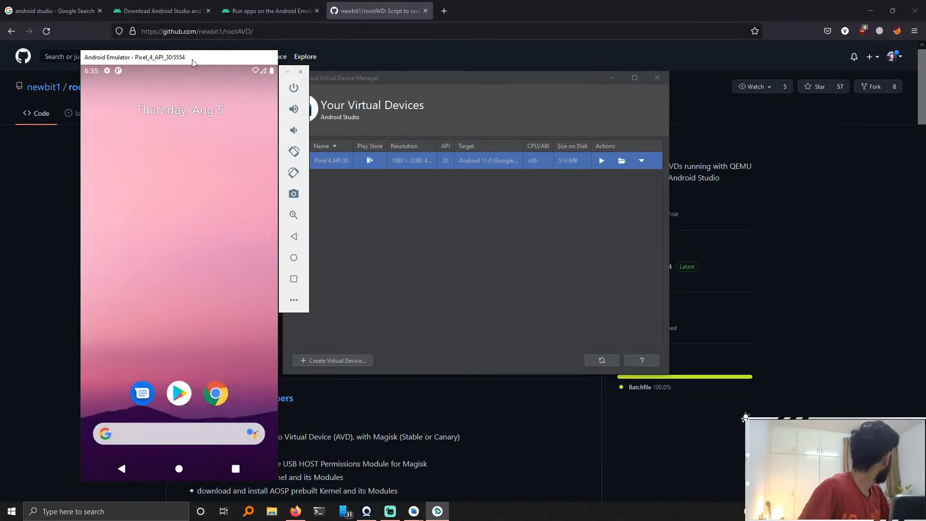
Step: Unlock the emulator's home screen and open the Play Store app
left_click_drag(157, 272, 231, 285)
left_click(389, 259)
left_click(172, 247)
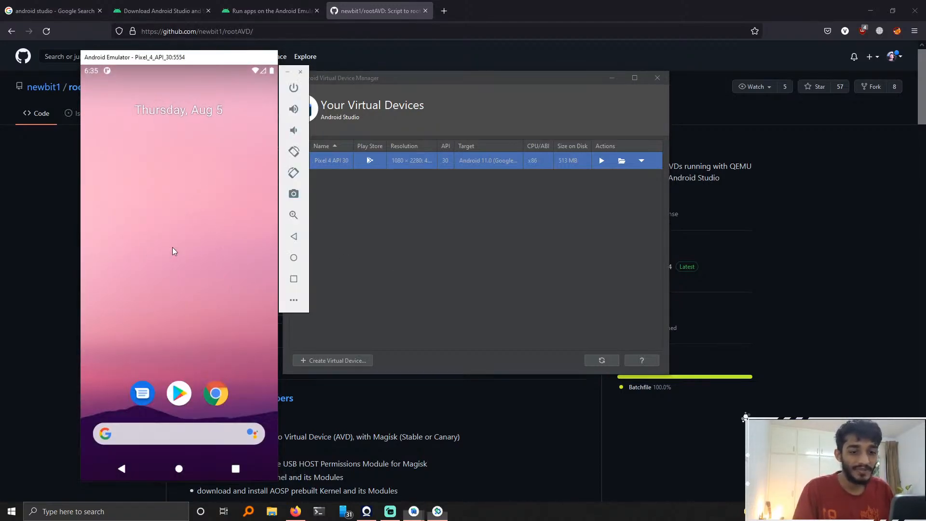
left_click_drag(249, 251, 229, 285)
left_click_drag(235, 316, 191, 371)
left_click(179, 393)
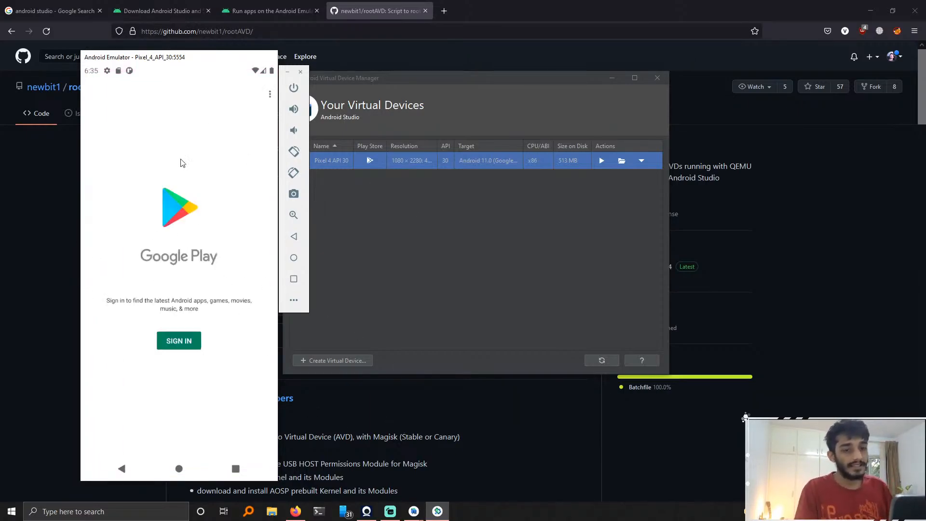
Step: Sign in to a Google account in the Play Store and bring the emulator window back into view
left_click(197, 337)
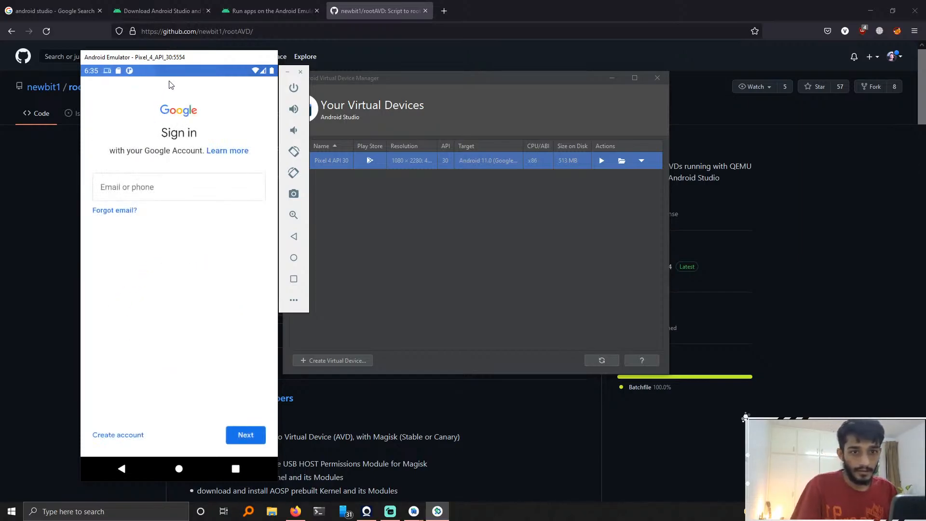
left_click_drag(185, 60, 229, 422)
left_click(164, 323)
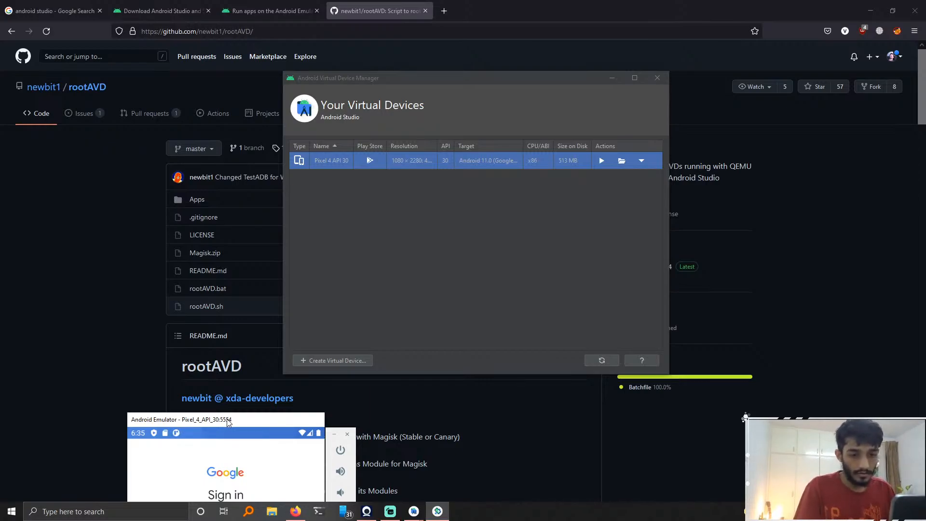
mouse_move(229, 422)
left_mouse_down()
mouse_move(210, 105)
mouse_move(190, 300)
mouse_move(191, 435)
mouse_move(219, 172)
mouse_move(222, 413)
left_mouse_up()
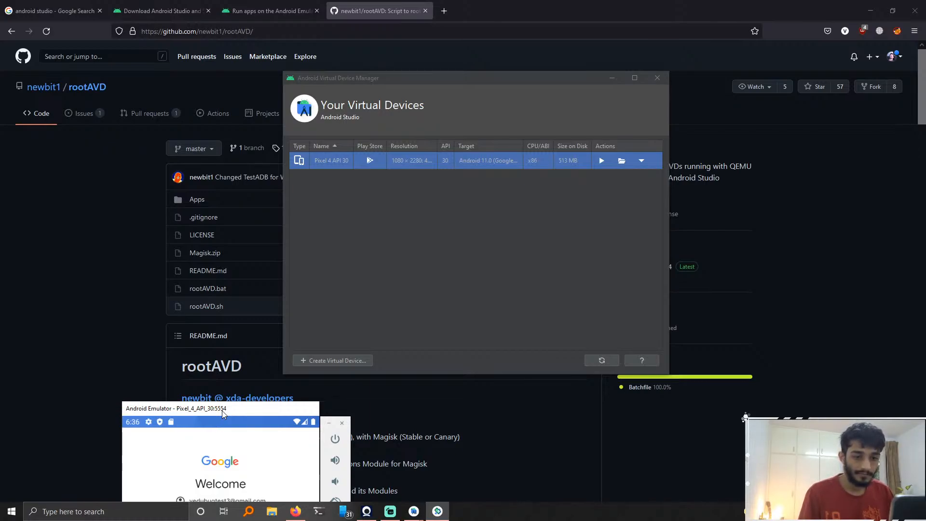
left_click_drag(222, 413, 216, 58)
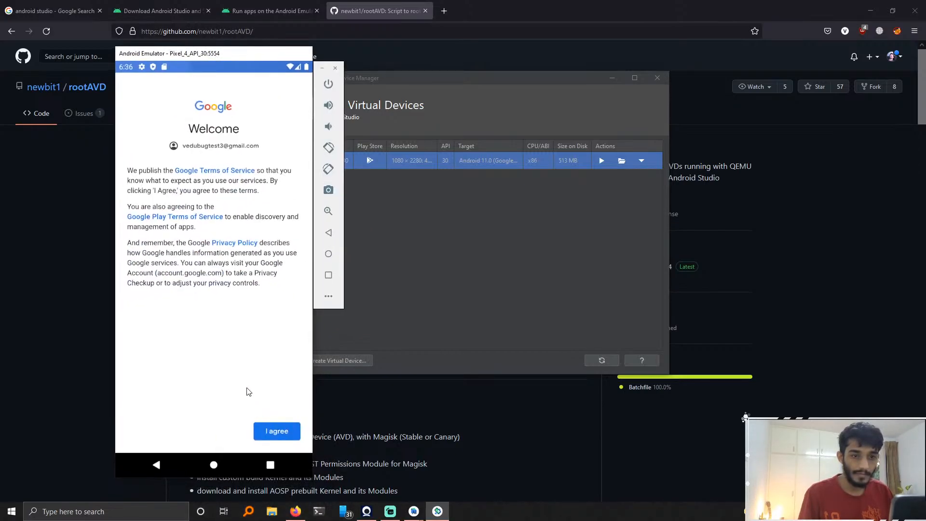
Step: Agree to the Google terms, turn off Back up to Google Drive, and accept the Google Services settings
left_click(278, 431)
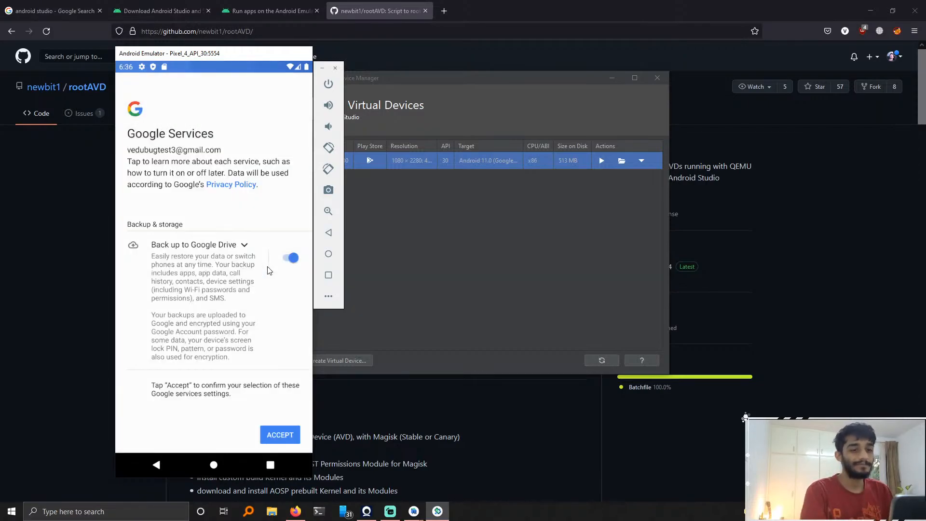
left_click(292, 258)
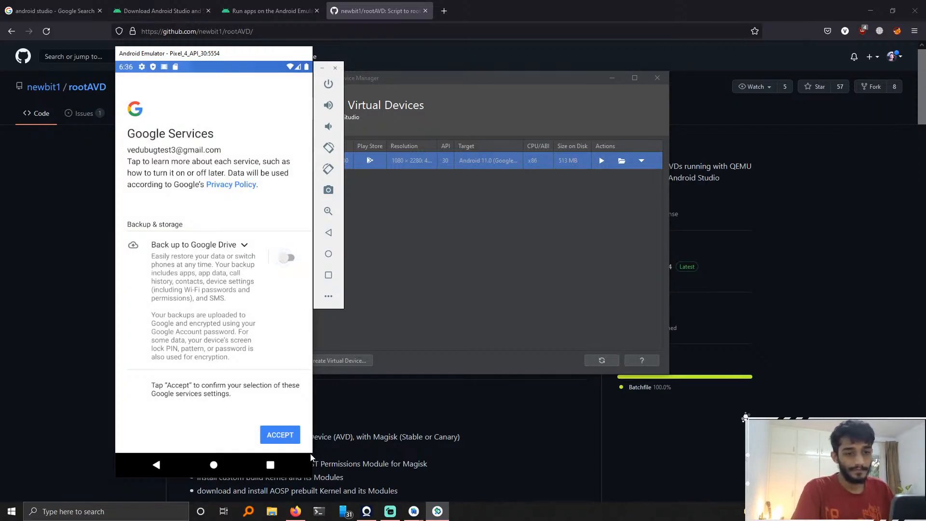
left_click(284, 433)
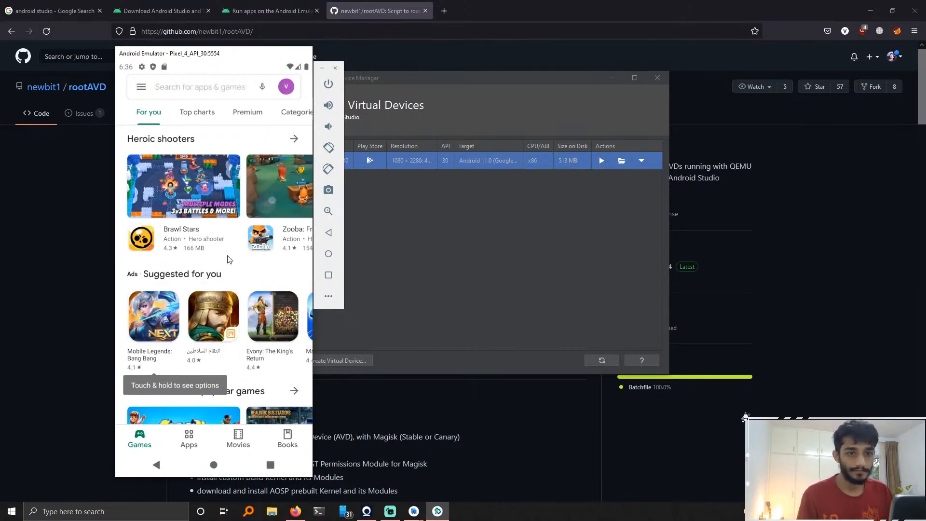
Step: Search the Play Store for root check and install the Root Checker app
left_click(223, 93)
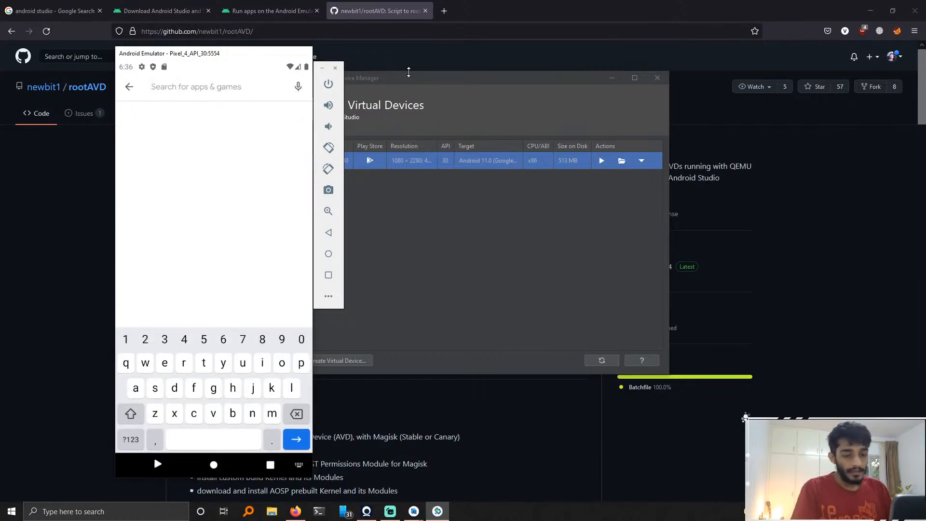
type("root check")
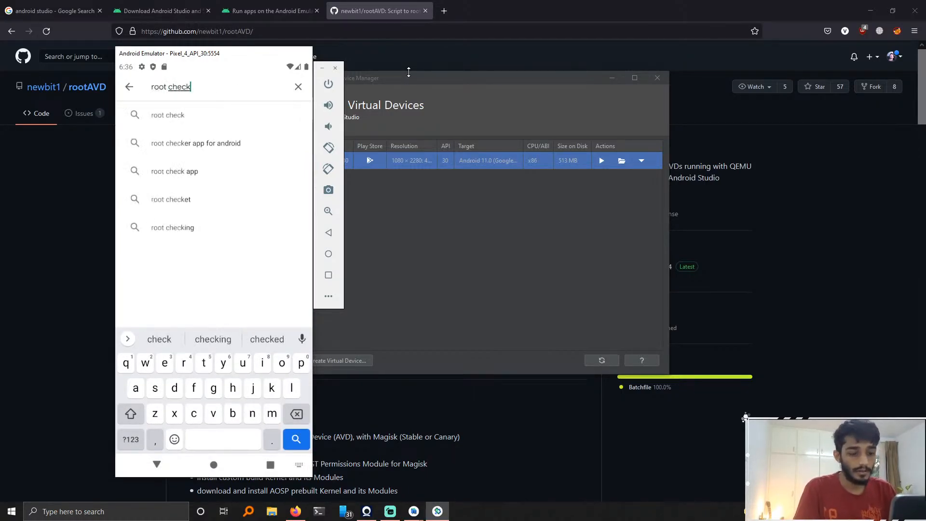
key("Return")
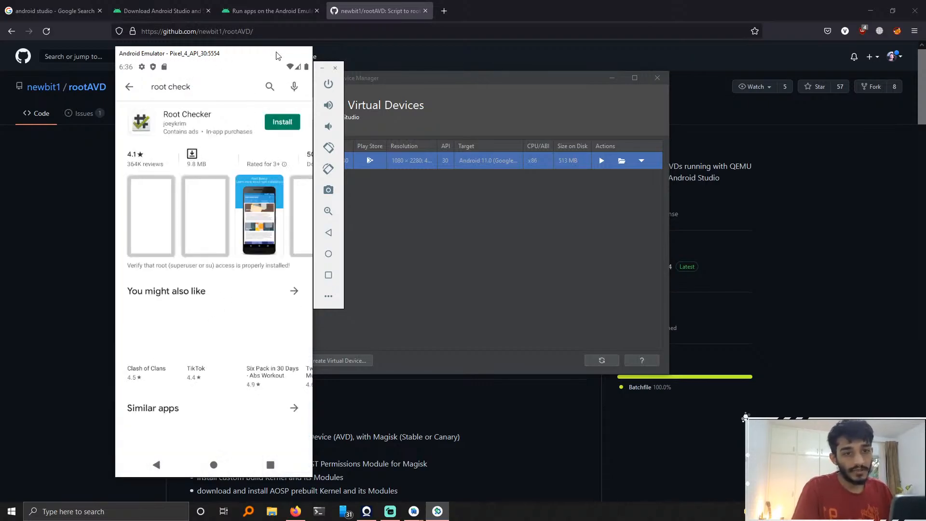
left_click(282, 122)
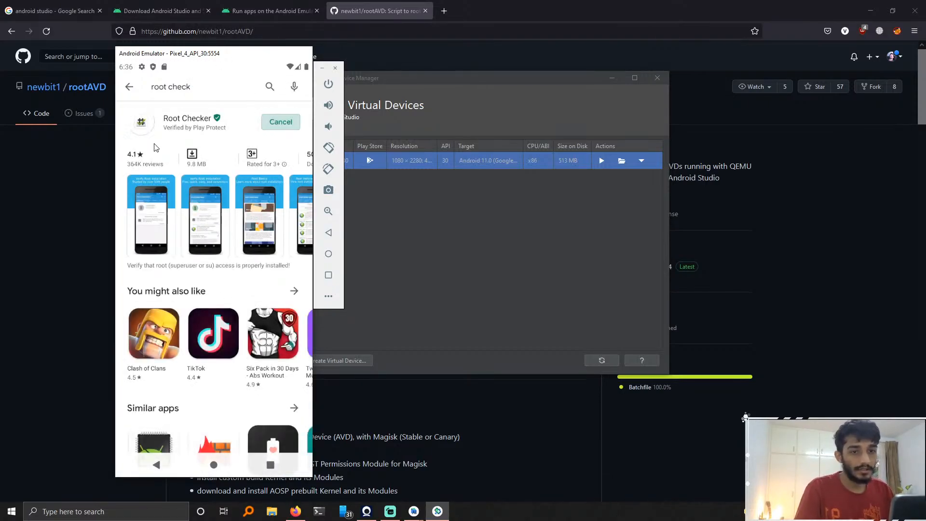
left_click(177, 127)
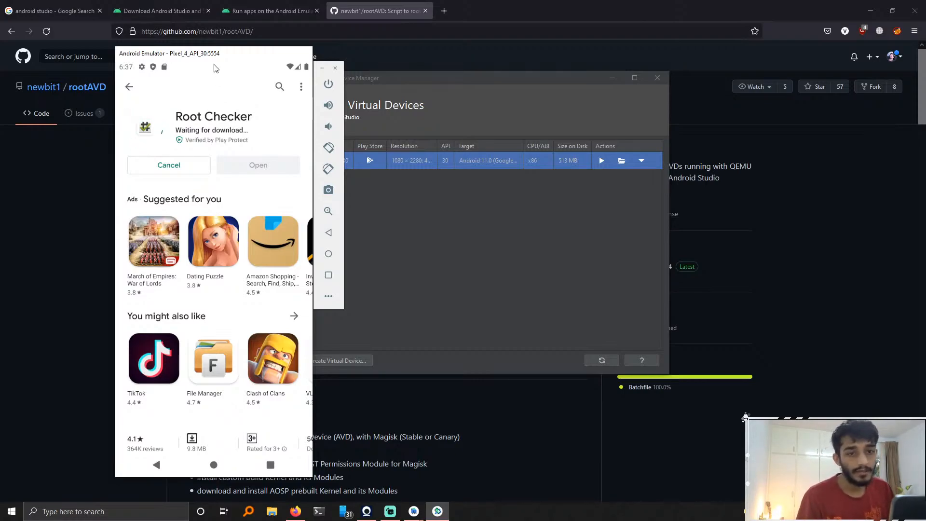
mouse_move(215, 61)
left_mouse_down()
mouse_move(213, 104)
mouse_move(217, 55)
left_mouse_up()
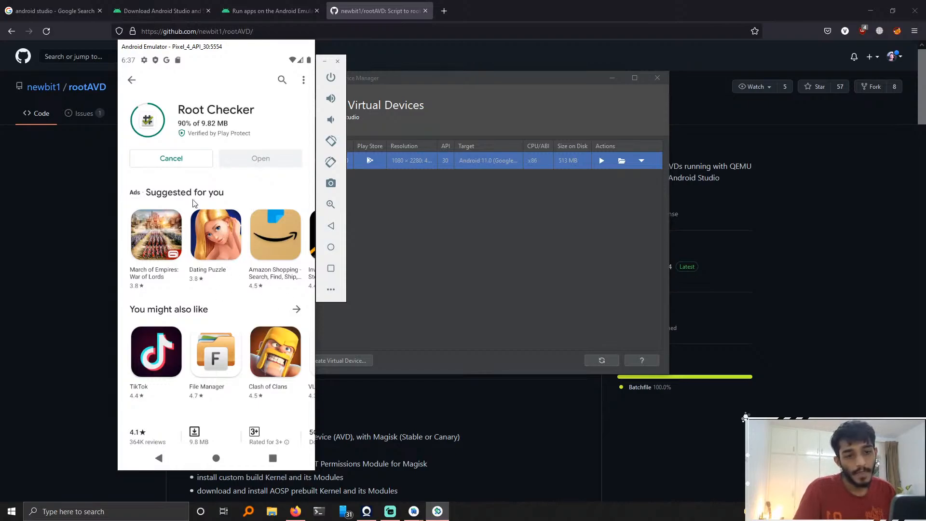
left_click_drag(238, 239, 133, 199)
left_click(157, 245)
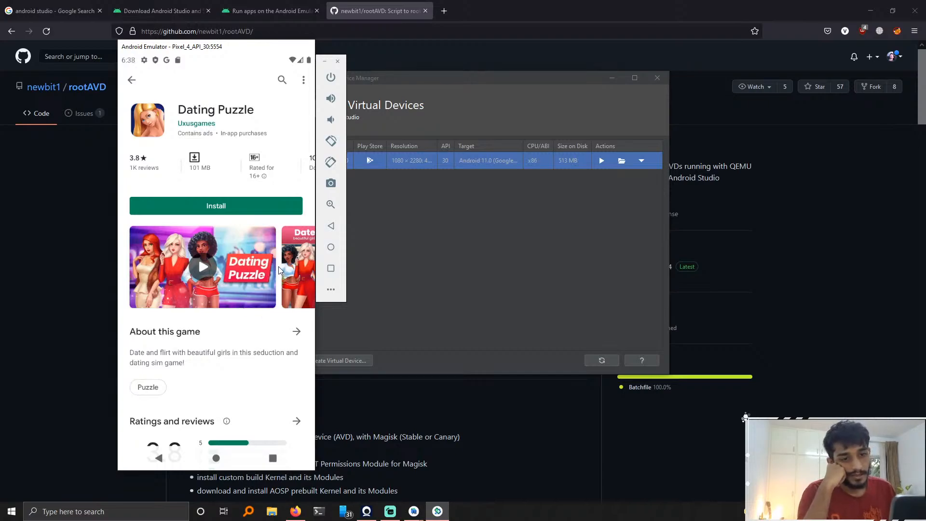
left_click_drag(281, 272, 192, 277)
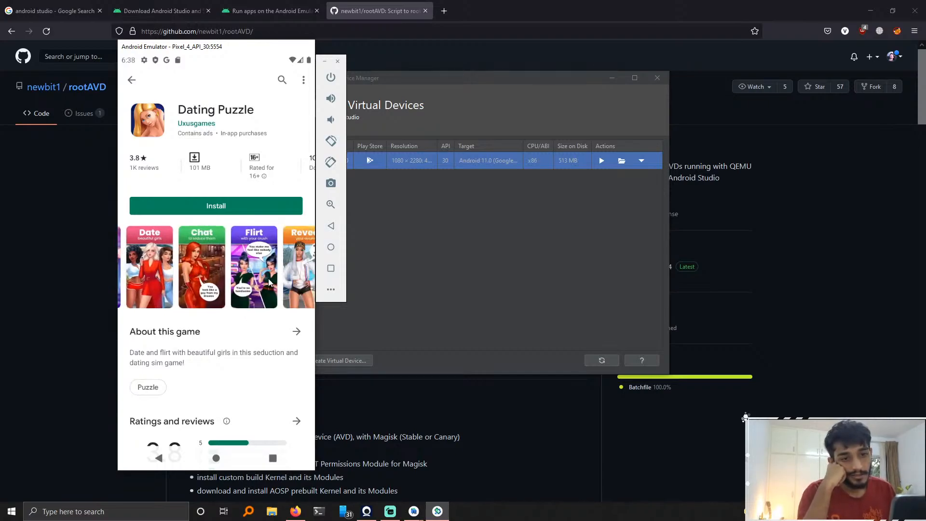
left_click_drag(269, 280, 215, 277)
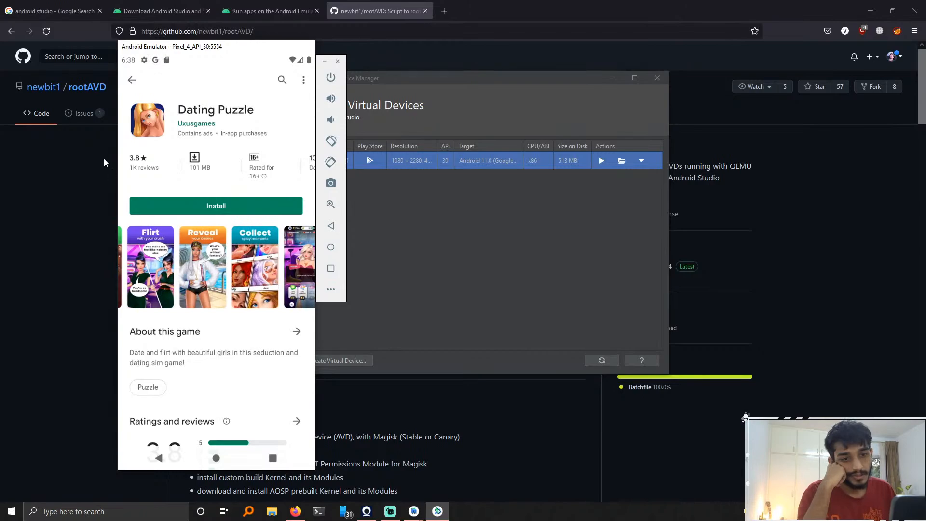
left_click(131, 80)
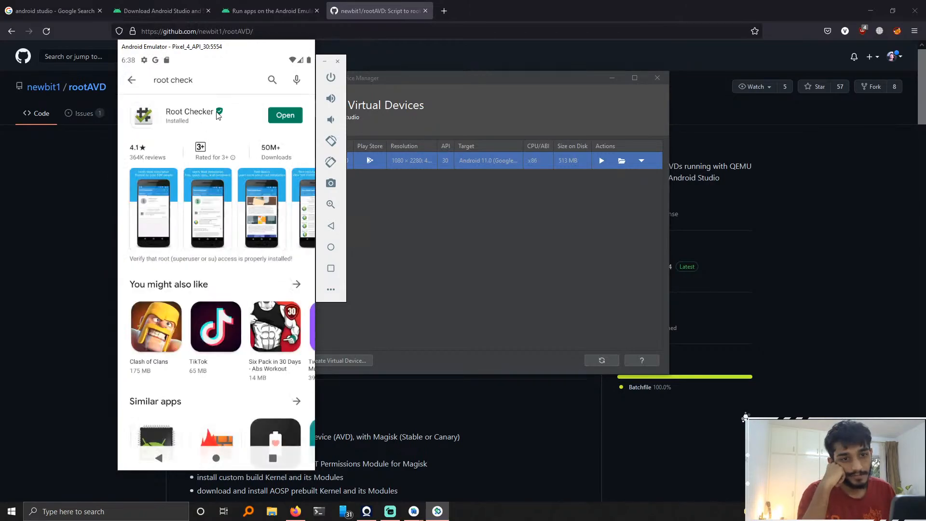
Step: Open Root Checker, agree to its disclaimer, and run Verify Root on the emulator
left_click(259, 159)
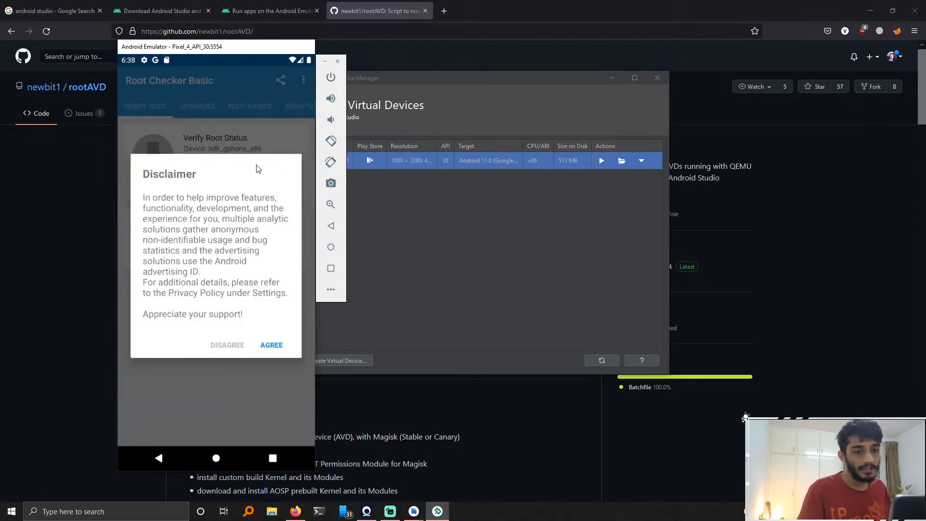
left_click(273, 346)
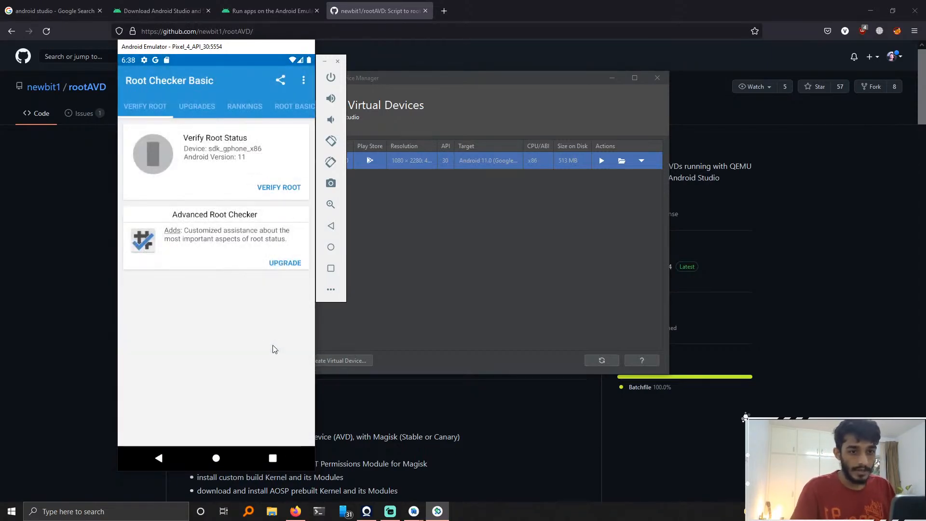
left_click(223, 407)
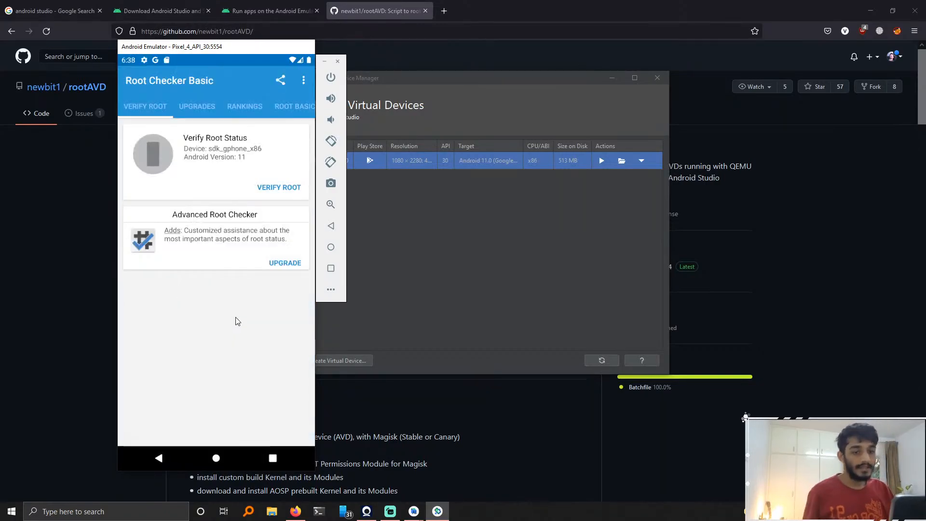
left_click(291, 193)
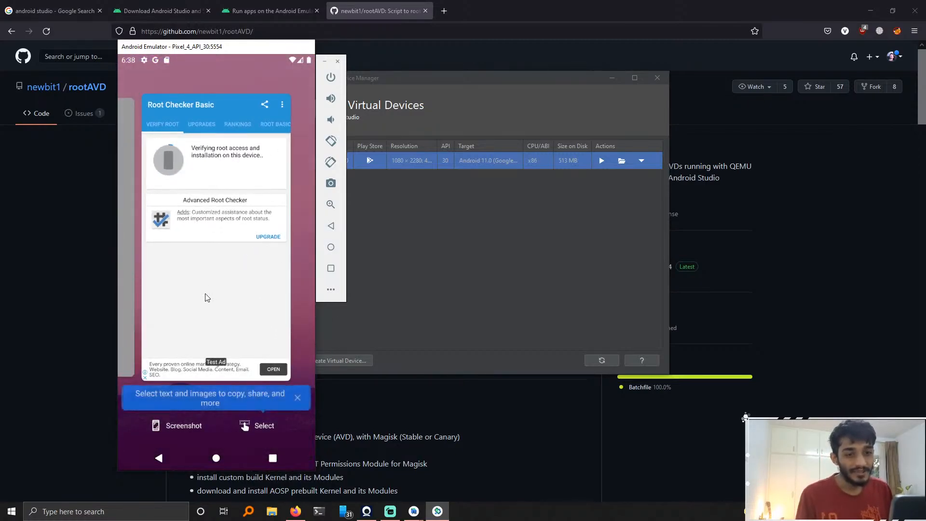
Step: Return the emulator to its home screen and close the emulator
left_click_drag(204, 294, 221, 188)
left_click_drag(232, 236, 248, 104)
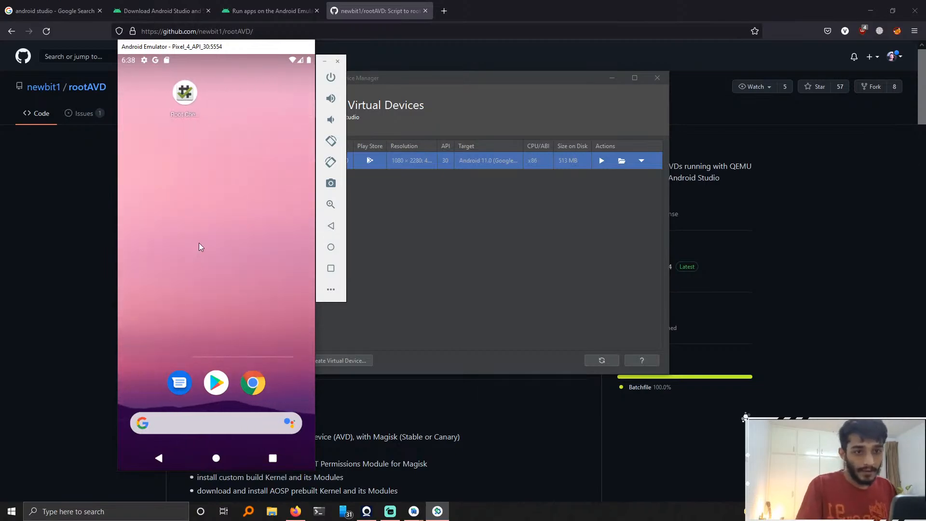
left_click(338, 61)
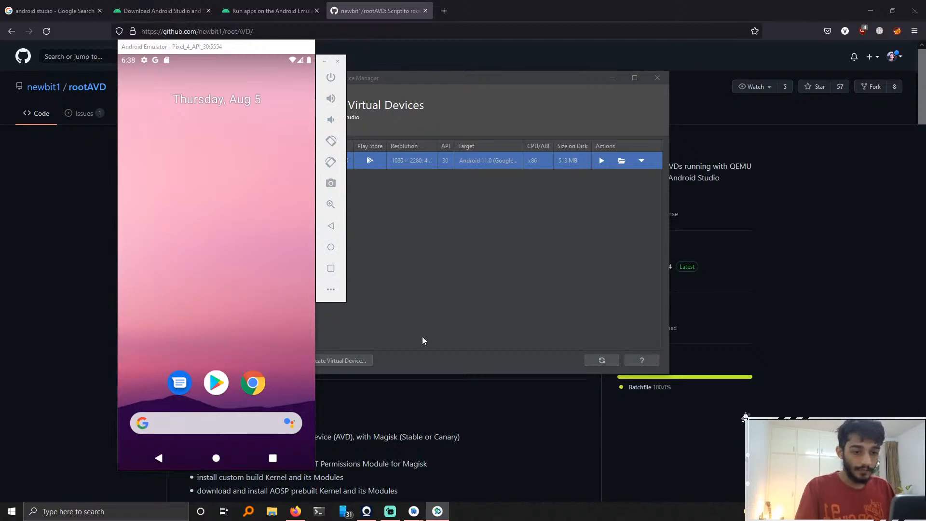
left_click(93, 355)
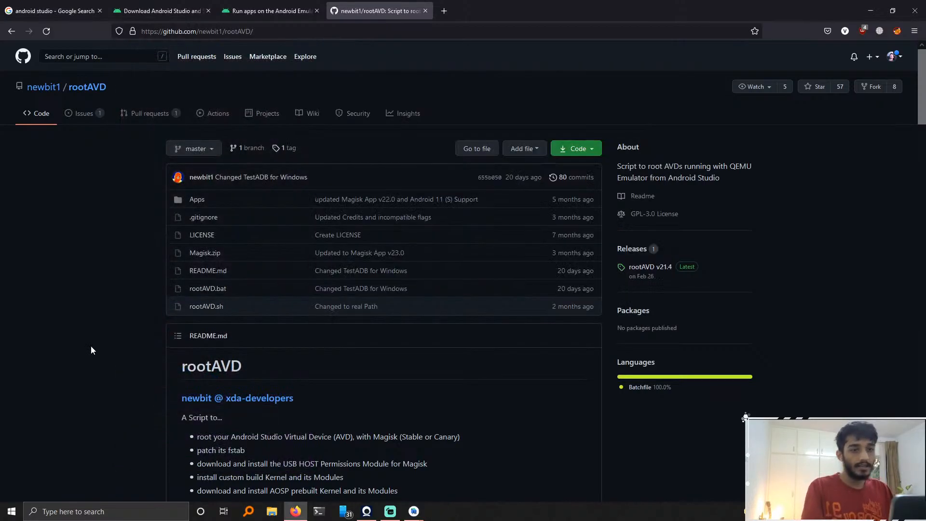
Step: Open Notepad from the Windows search
scroll(101, 338, "down", 10)
scroll(104, 346, "up", 10)
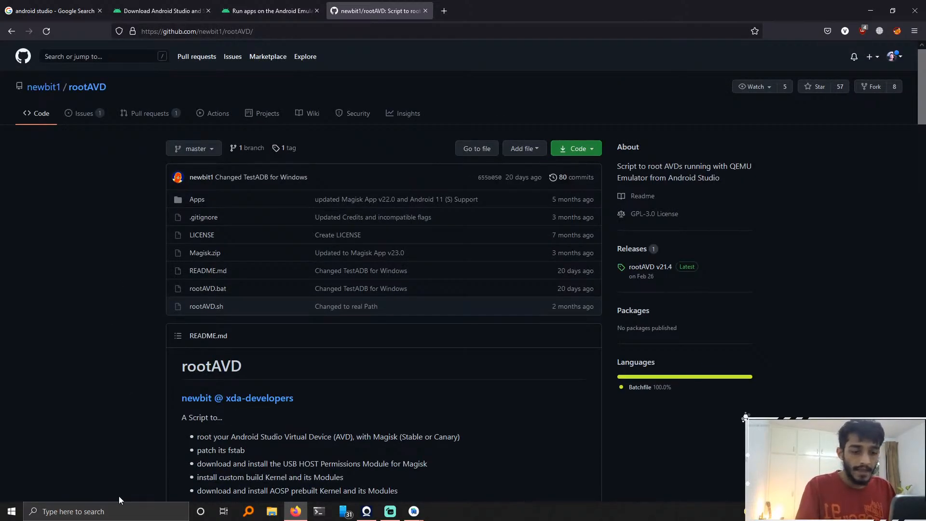
left_click(118, 511)
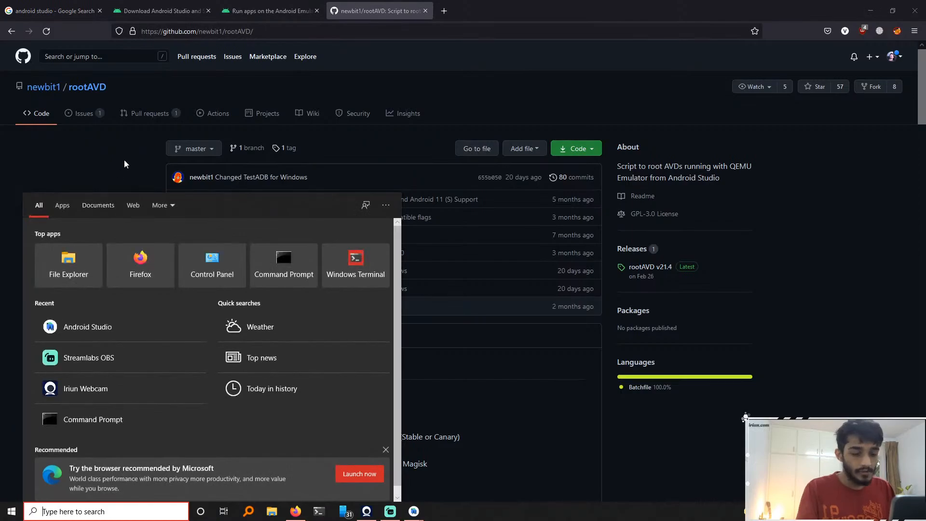
type("notepad")
key("Return")
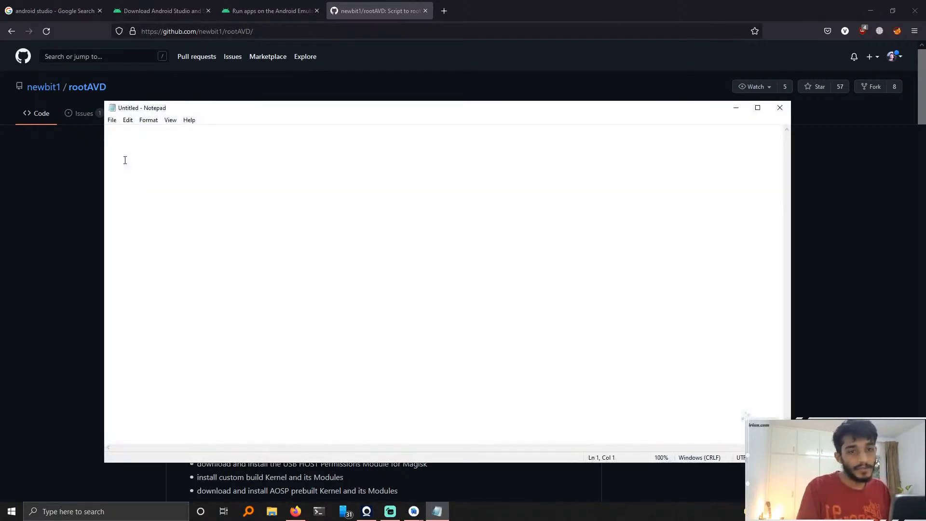
Step: Copy the rootAVD GitHub repository address and paste it into Notepad
left_click(267, 32)
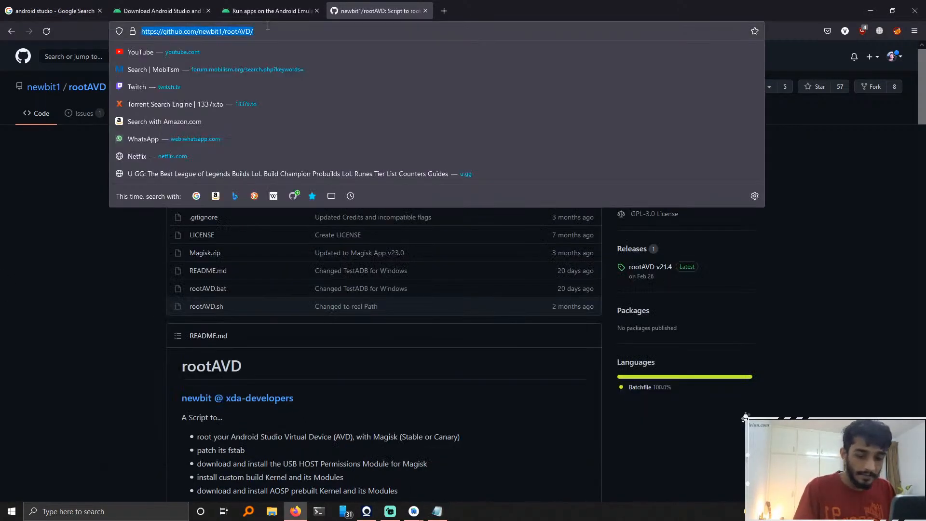
key("ctrl+c")
key("alt+Tab")
key("ctrl+v")
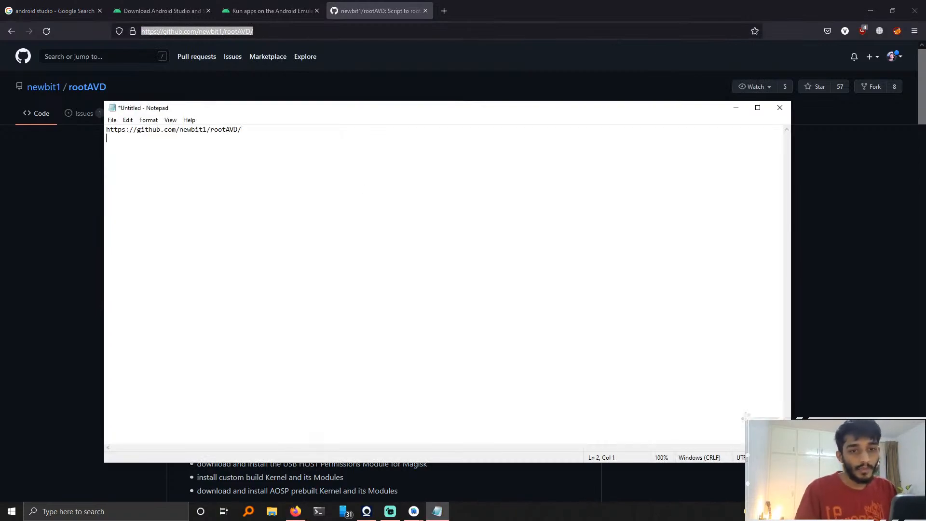
Step: Open the rootAVD releases page by appending releases to the repository address
key("alt+Tab")
left_click(61, 257)
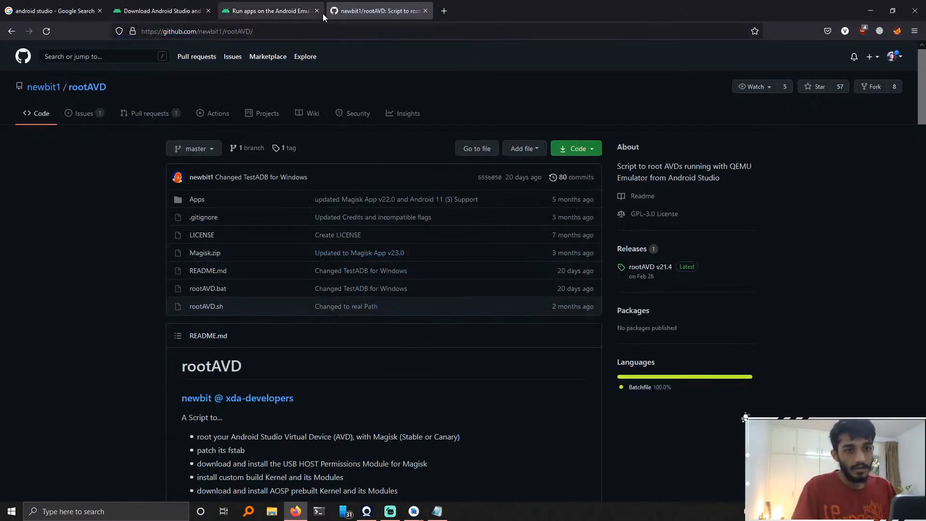
left_click(315, 37)
left_click(333, 37)
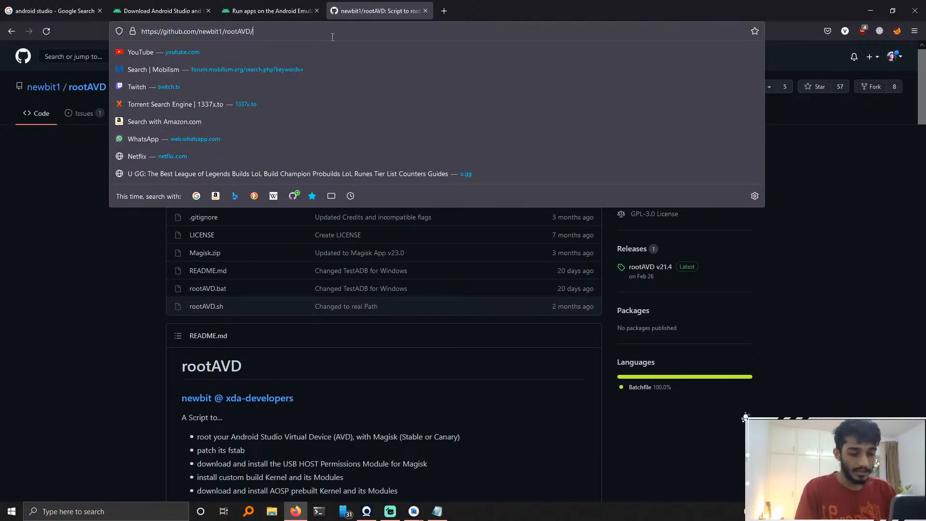
type("releases")
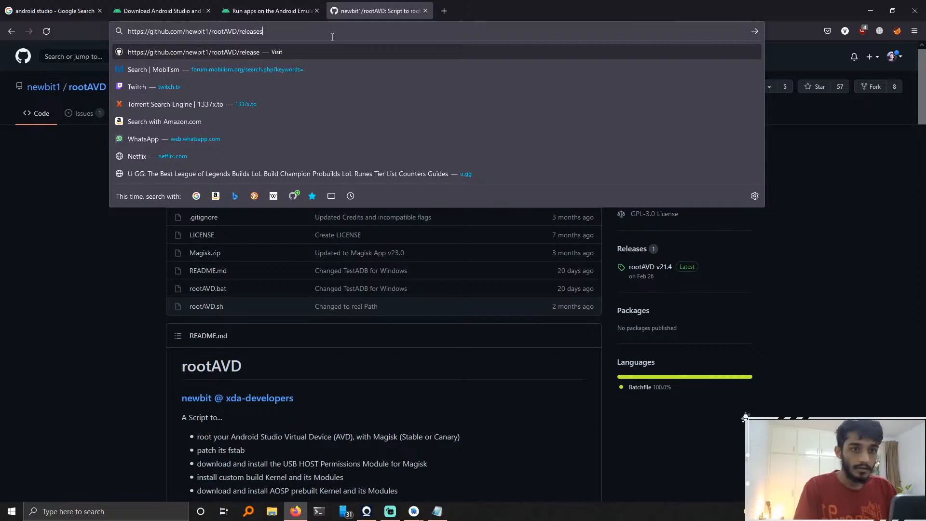
key("Return")
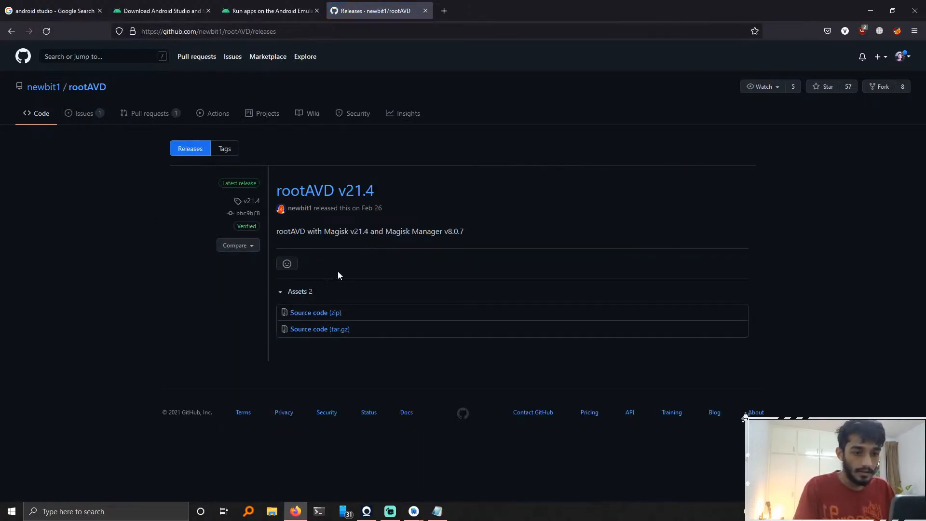
Step: Open the rootAVD v21.4 release and download its Source code (zip), opening it with 7-Zip
left_click(326, 192)
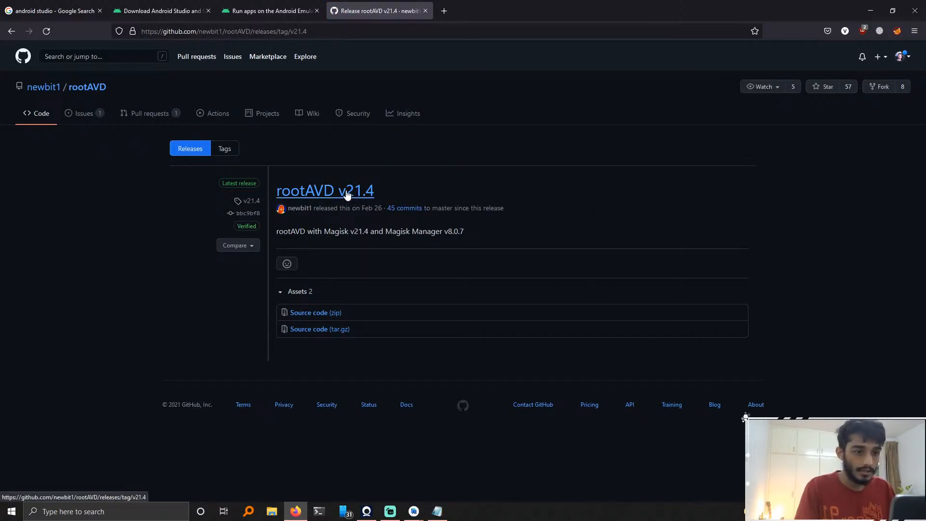
left_click(329, 193)
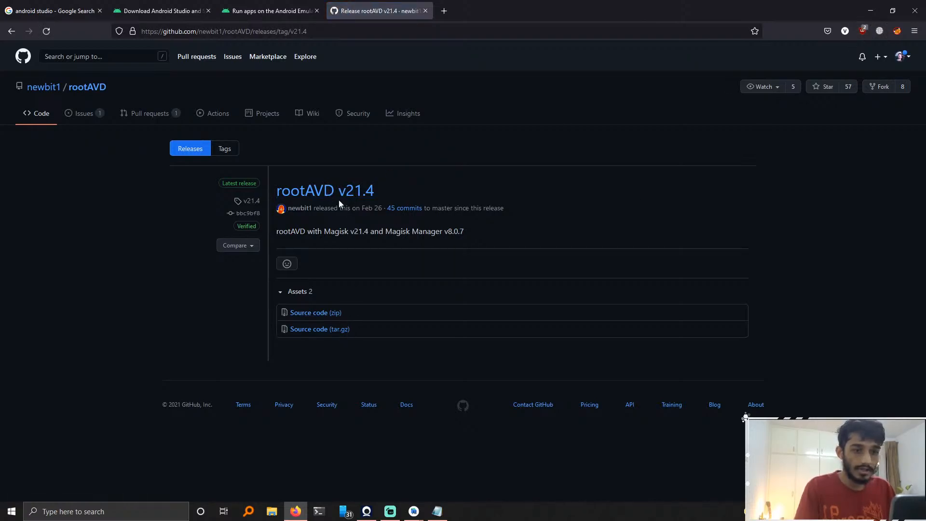
right_click(323, 186)
left_click(120, 244)
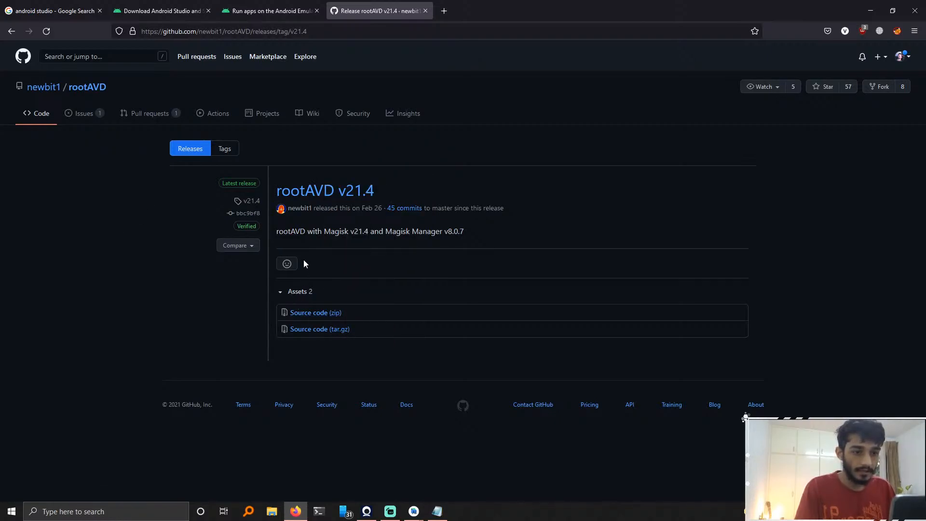
left_click(315, 314)
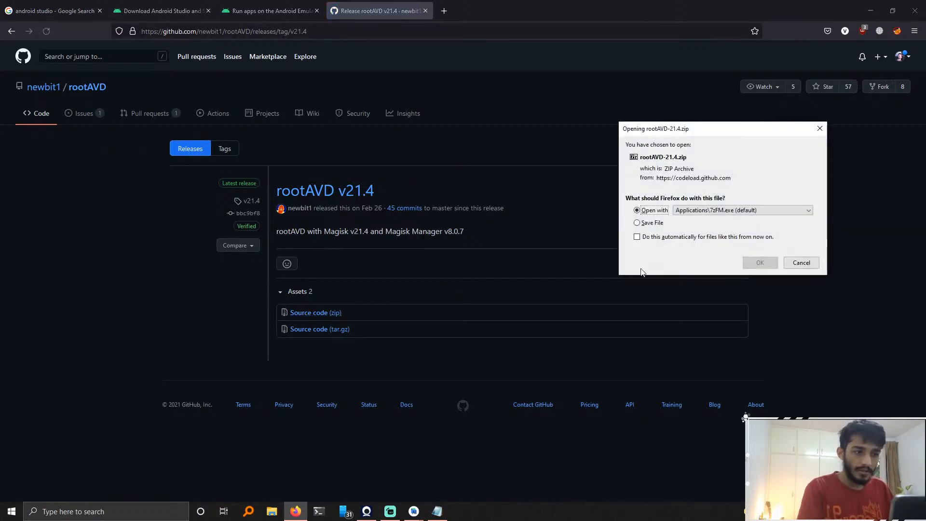
left_click(752, 264)
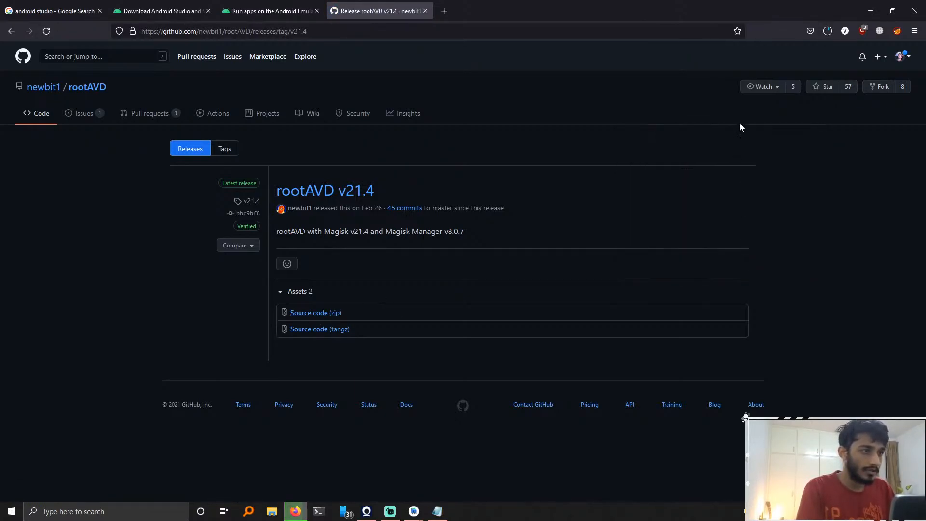
Step: Open the downloaded rootAVD-21.4 archive in 7-Zip, browse into its folder, and close it
left_click(8, 31)
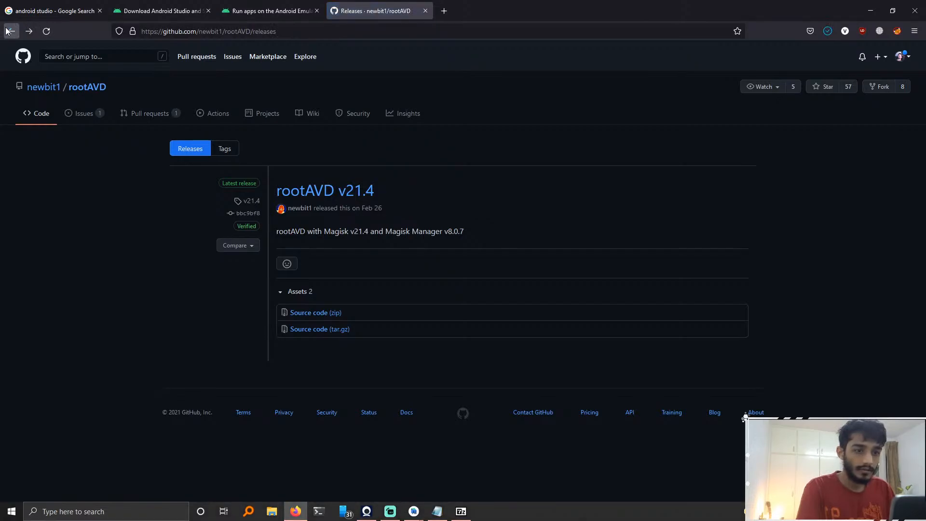
scroll(138, 348, "down", 10)
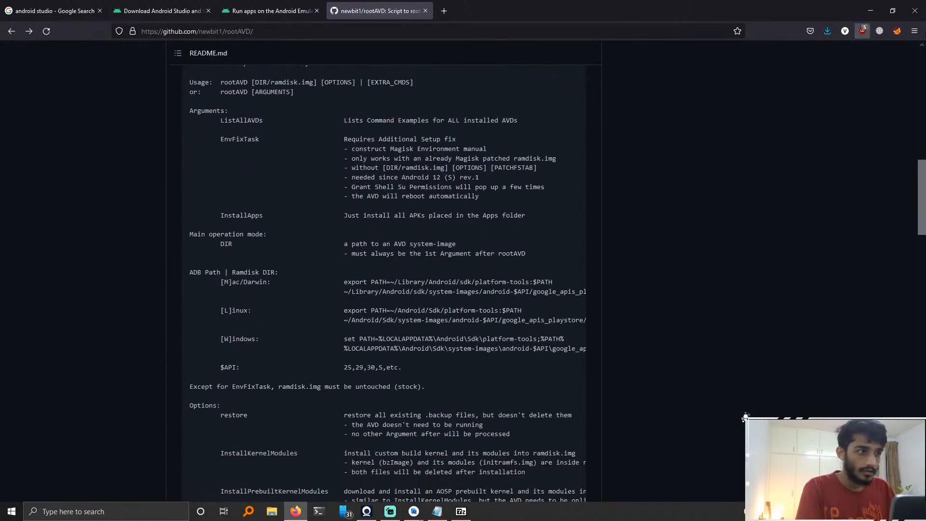
left_click(826, 31)
left_click(699, 52)
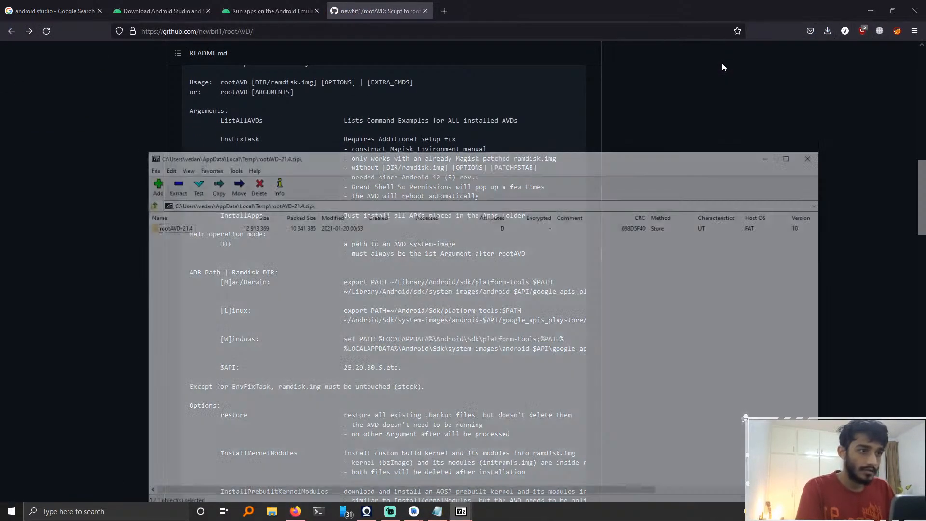
double_click(164, 226)
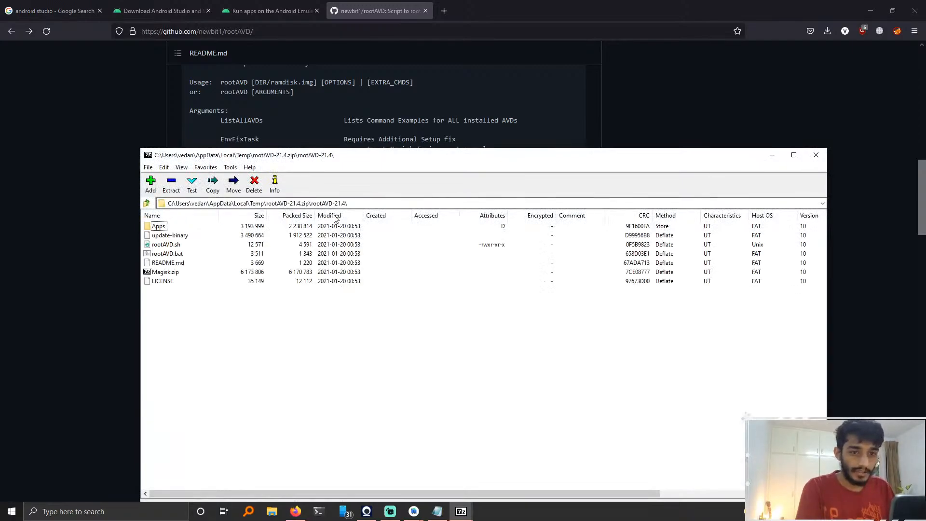
left_click(816, 155)
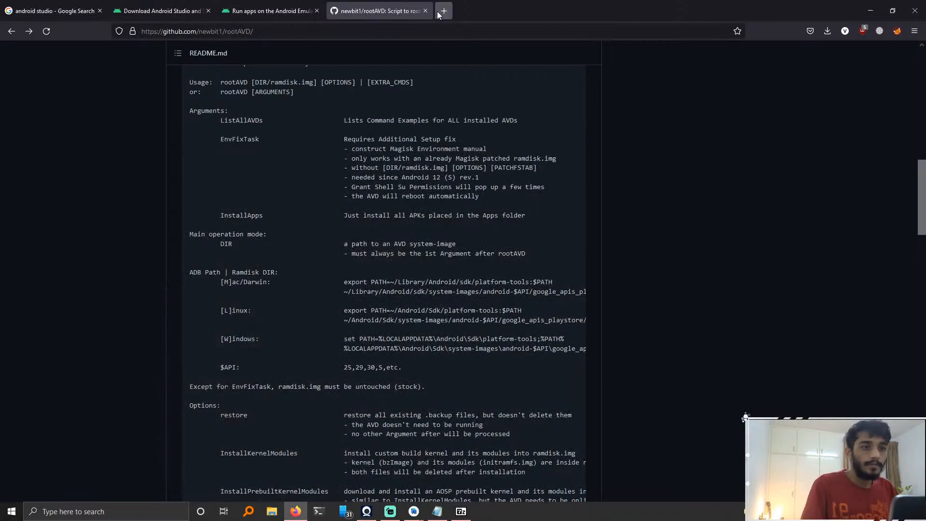
Step: Search for xda rootavd in a new tab and open the XDA rootAVD script thread
left_click(442, 11)
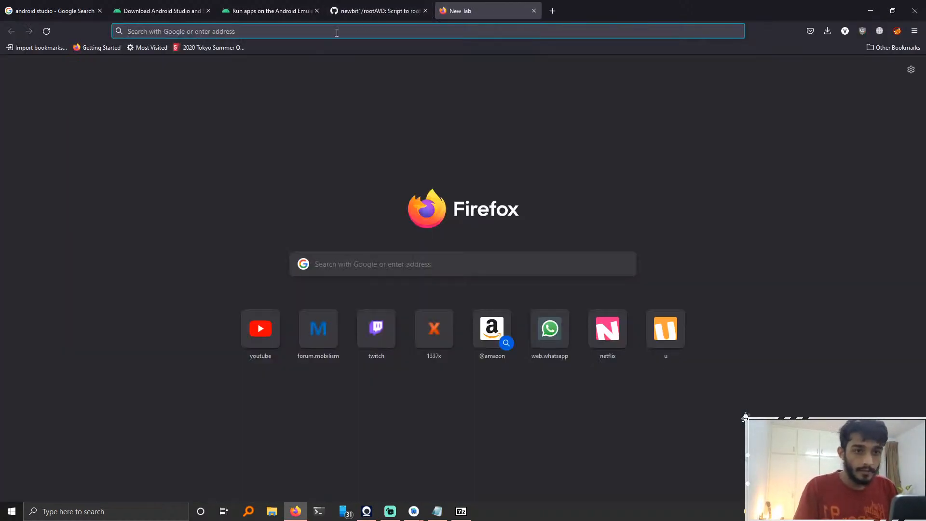
type("xda ")
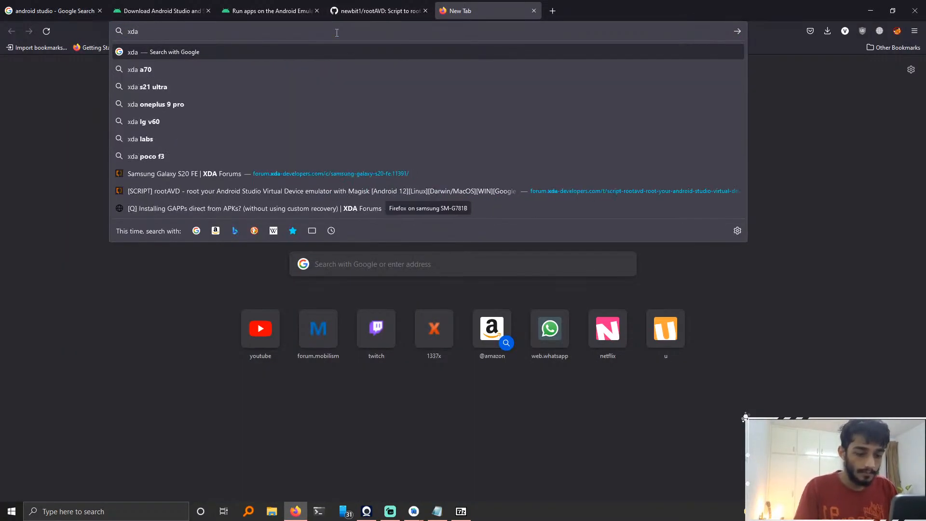
type("rootavd")
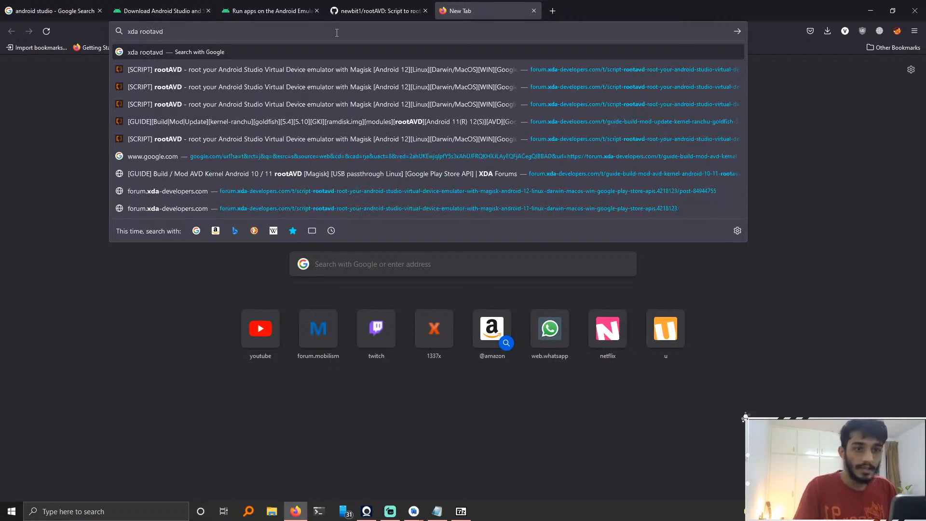
key("Down")
key("Return")
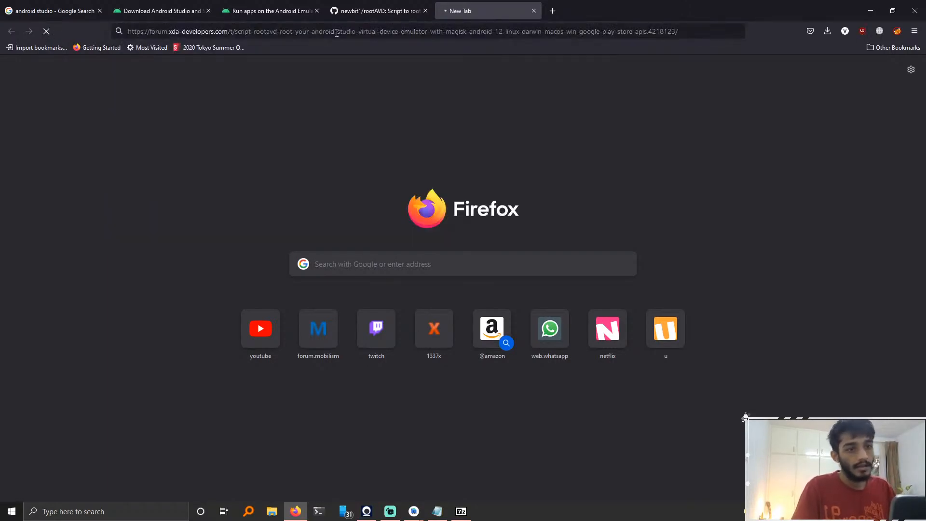
Step: Download the latest rootAVD master zip from the thread's direct link, choosing Save File
scroll(213, 266, "down", 8)
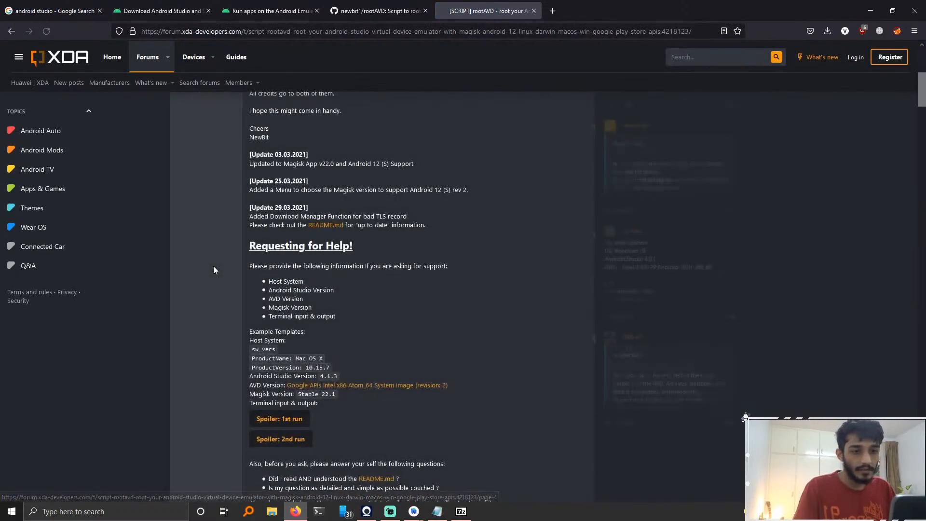
scroll(214, 270, "down", 6)
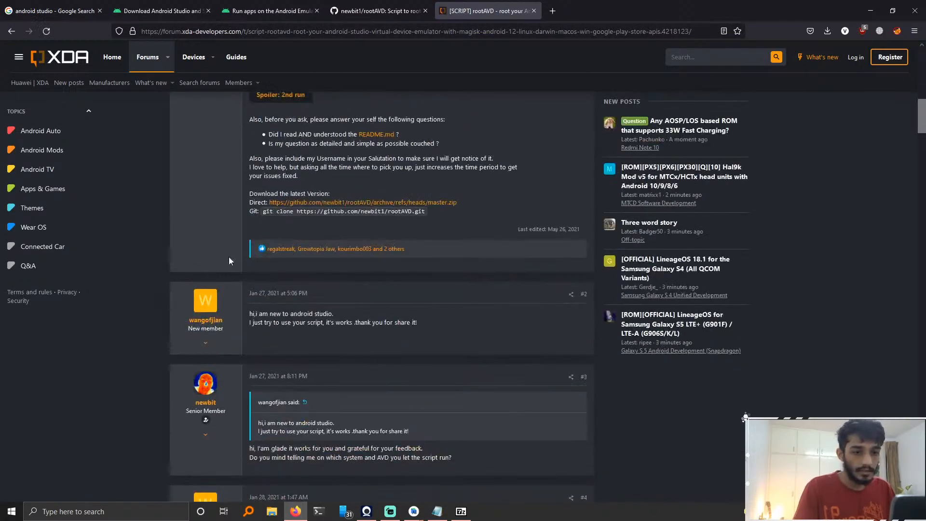
left_click(348, 198)
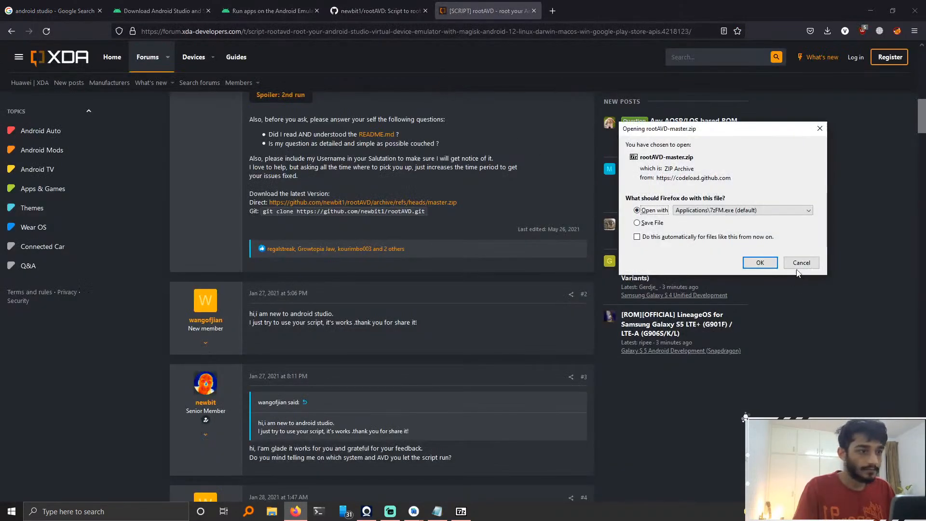
left_click(651, 223)
left_click(759, 263)
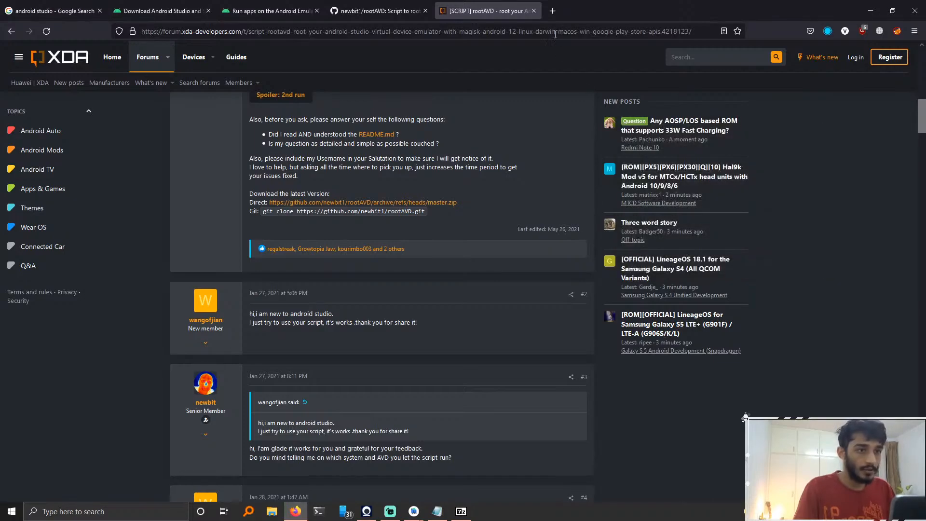
Step: Close the XDA tab and open the downloaded rootAVD-master zip from the Downloads folder in 7-Zip
left_click(533, 11)
left_click(827, 32)
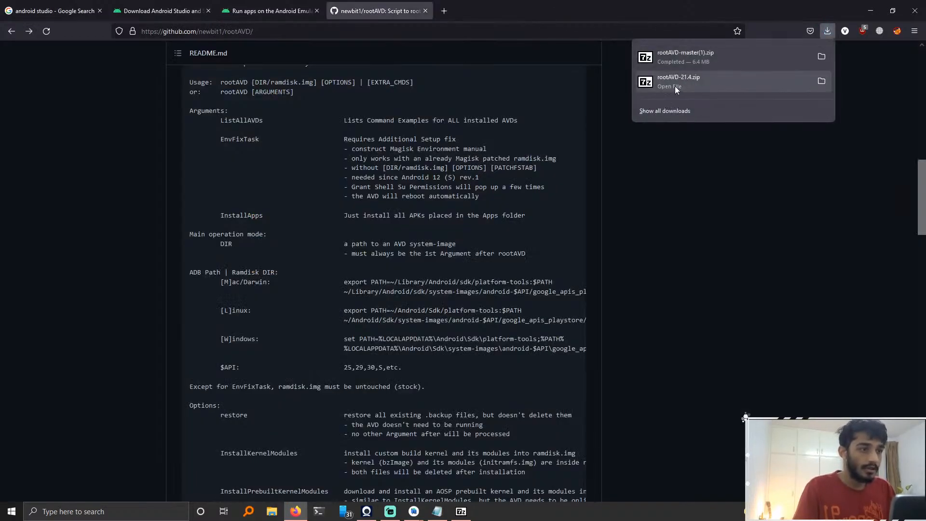
left_click(824, 60)
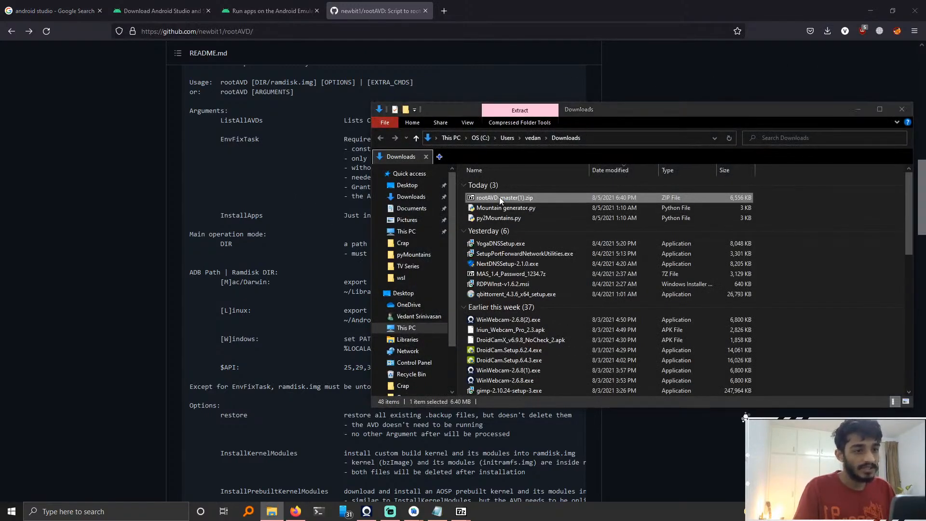
double_click(499, 196)
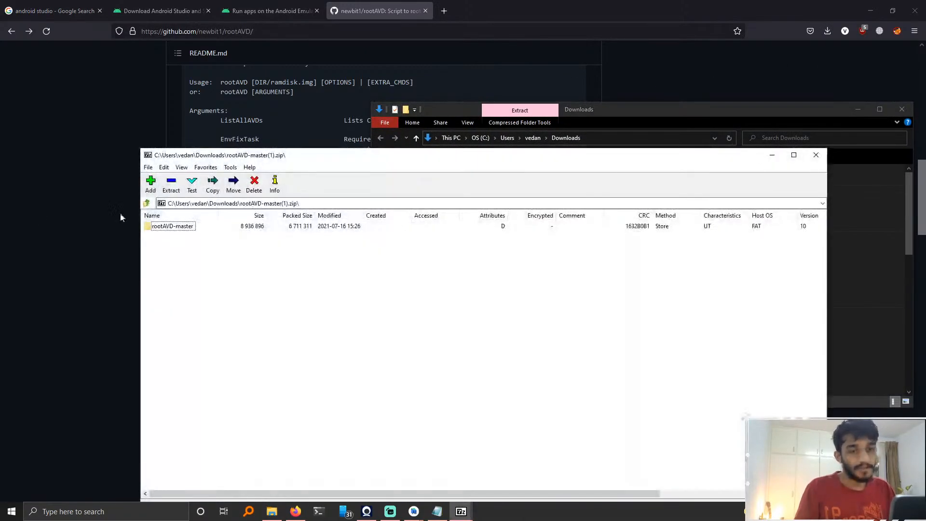
Step: Navigate File Explorer from Downloads to This PC
left_click(271, 511)
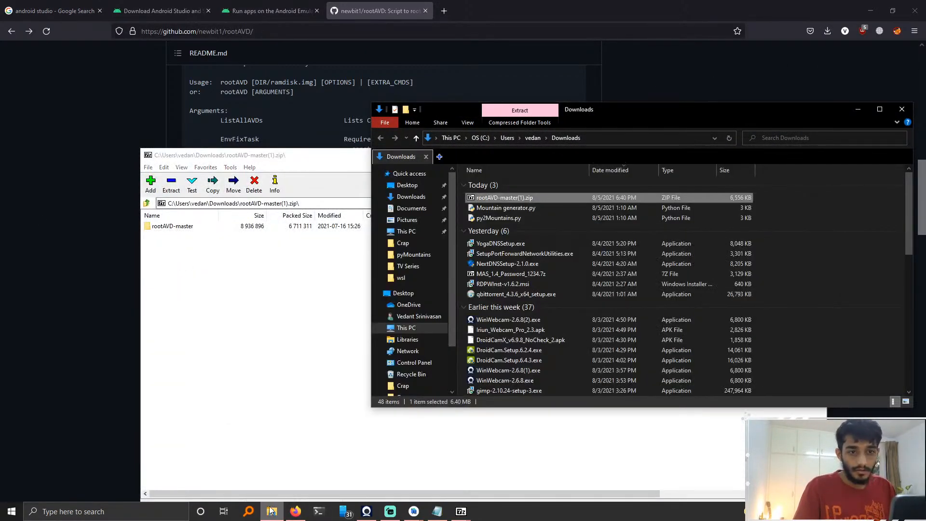
scroll(412, 357, "down", 3)
scroll(413, 368, "up", 2)
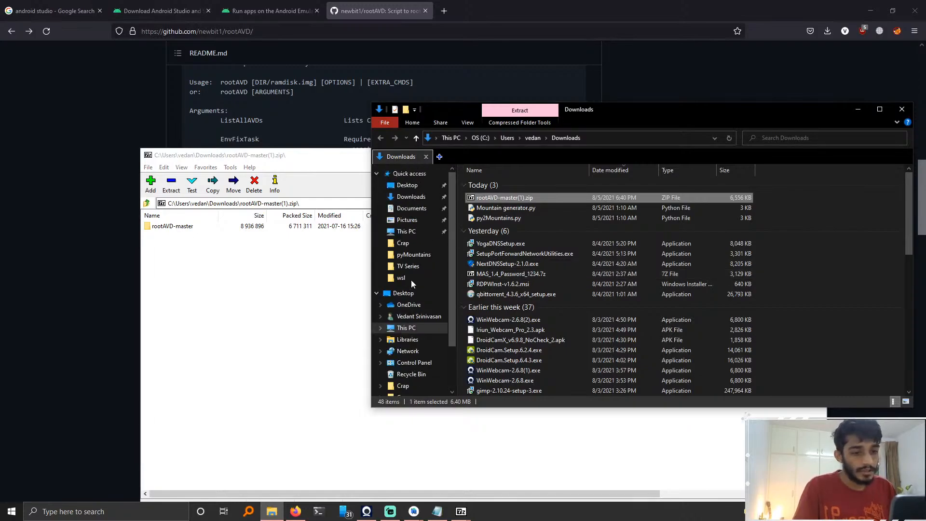
left_click(404, 293)
left_click(419, 328)
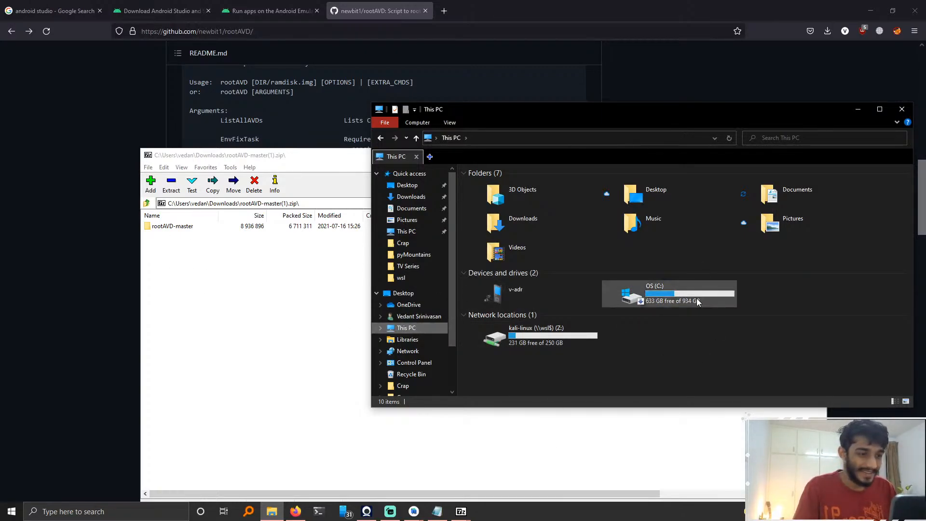
Step: Open a Command Prompt tab in Windows Terminal, close the Linux shell tab, and return to File Explorer
left_click(162, 509)
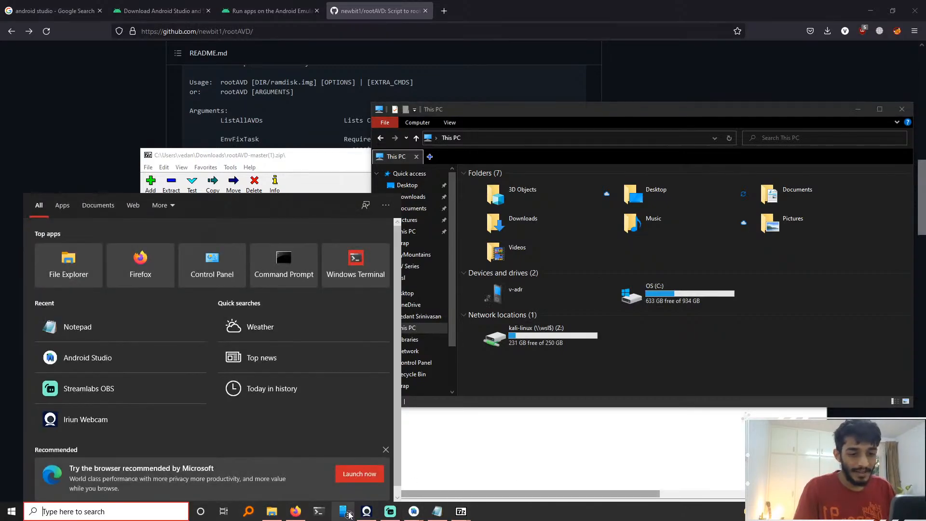
left_click(320, 511)
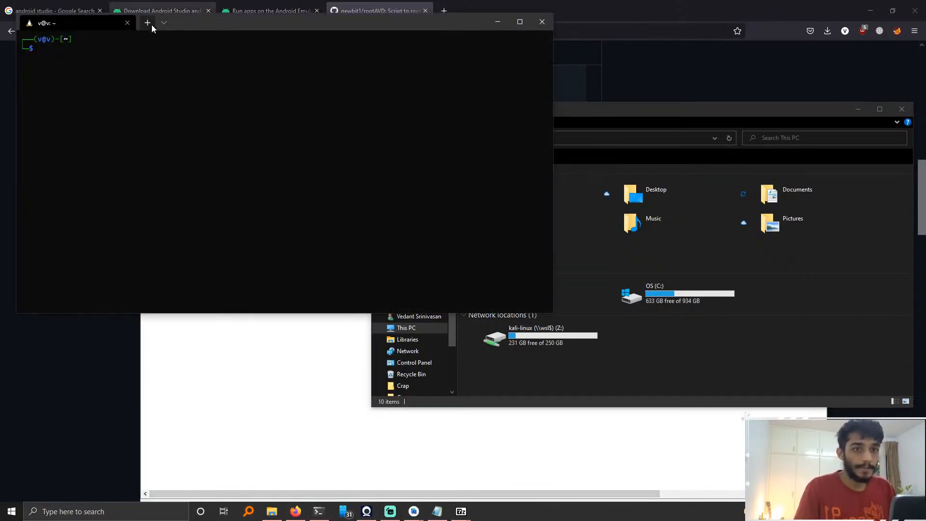
left_click(168, 24)
left_click(183, 59)
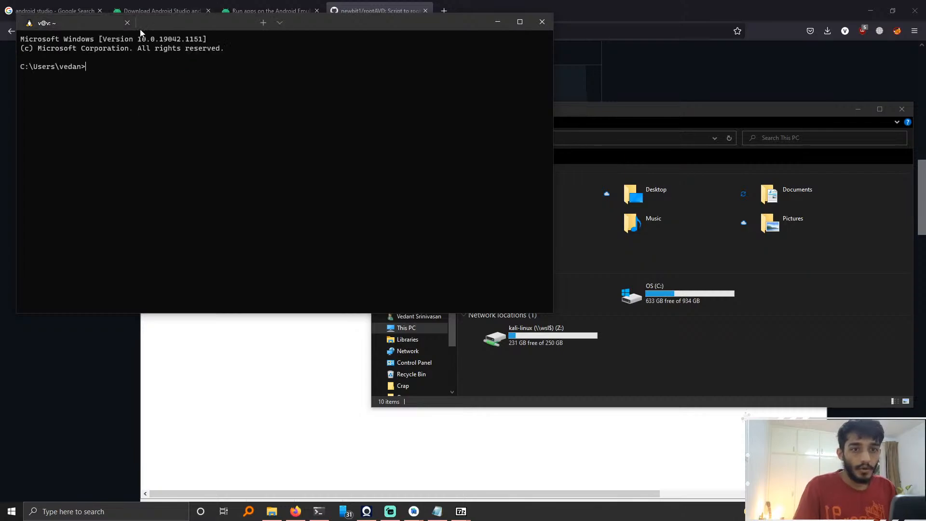
left_click(126, 22)
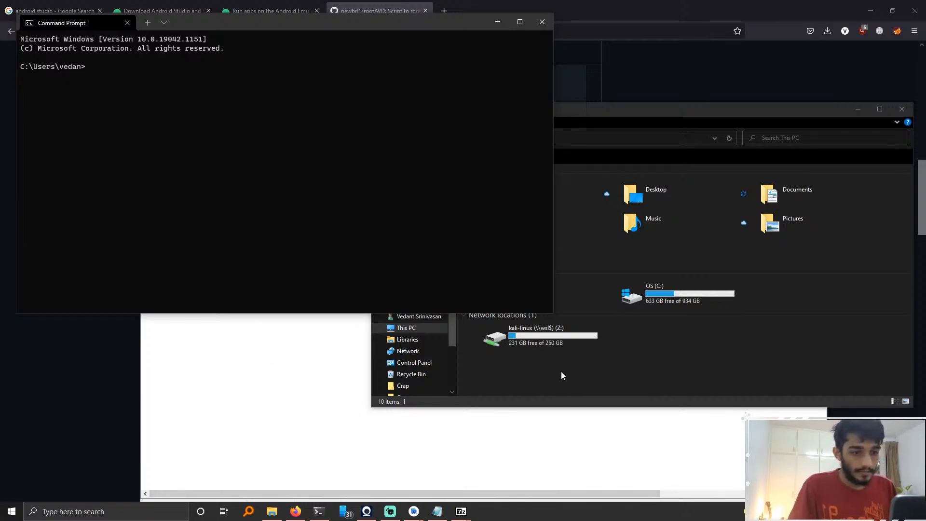
left_click(454, 334)
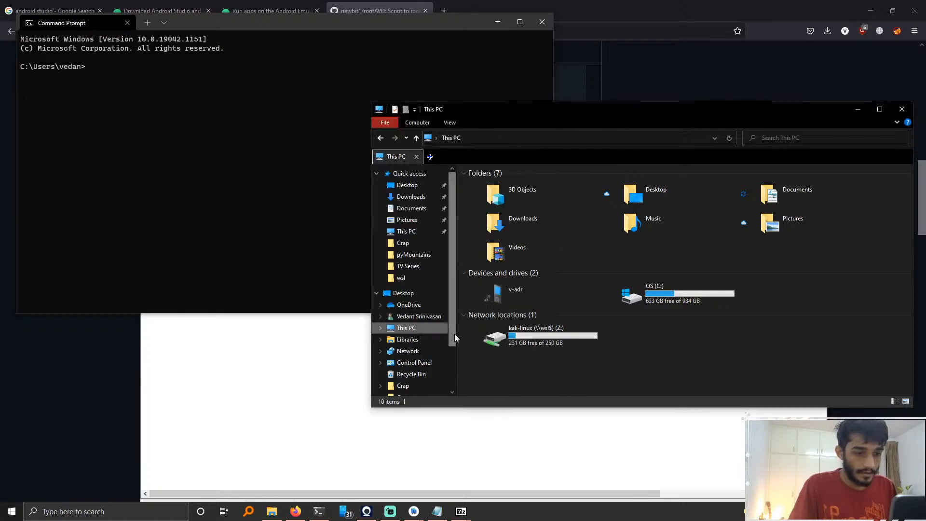
scroll(452, 345, "down", 1)
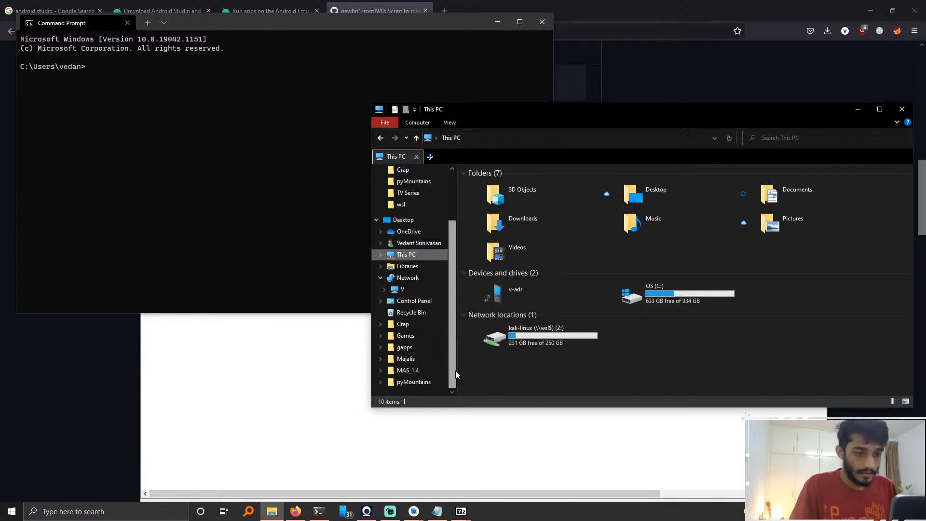
left_click(234, 261)
left_click(580, 380)
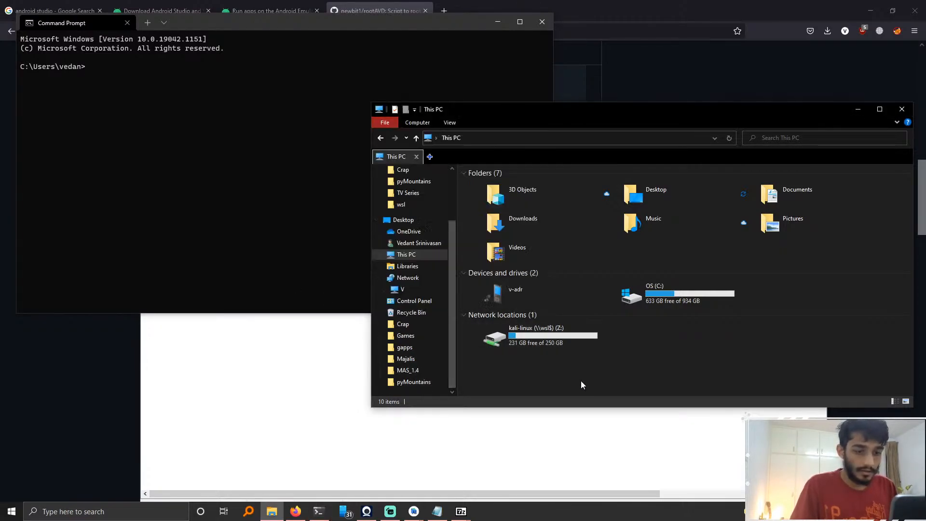
left_click(247, 208)
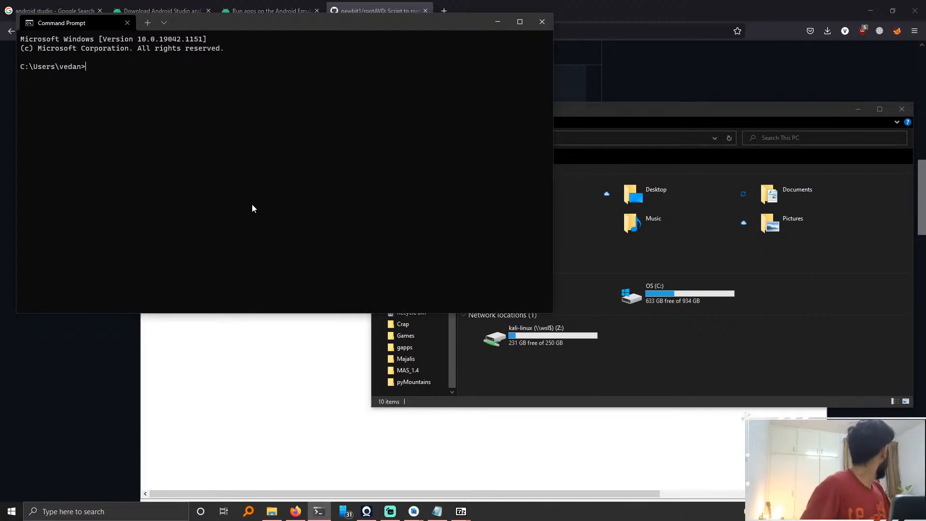
left_click(760, 375)
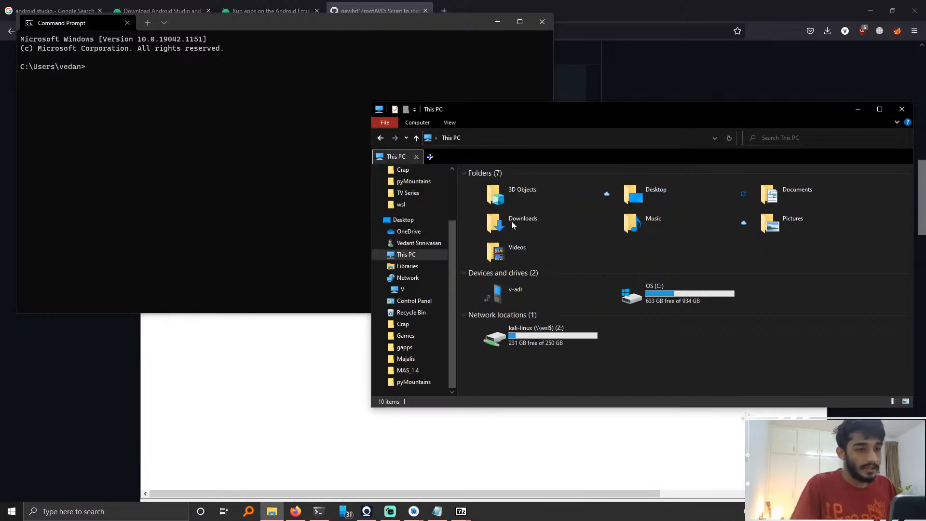
Step: Browse from the C: drive into the user's AppData\Local\Android\Sdk folder
left_click(181, 151)
left_click(712, 362)
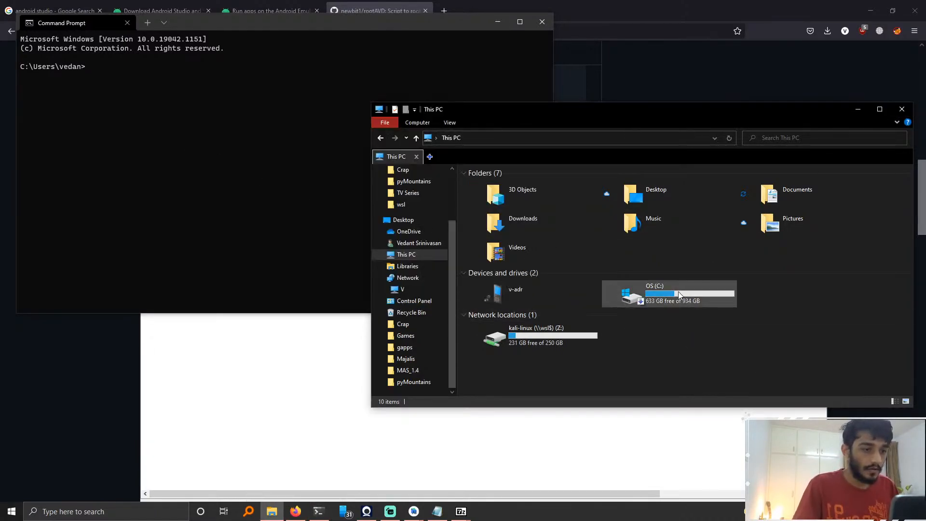
left_click(661, 286)
double_click(660, 286)
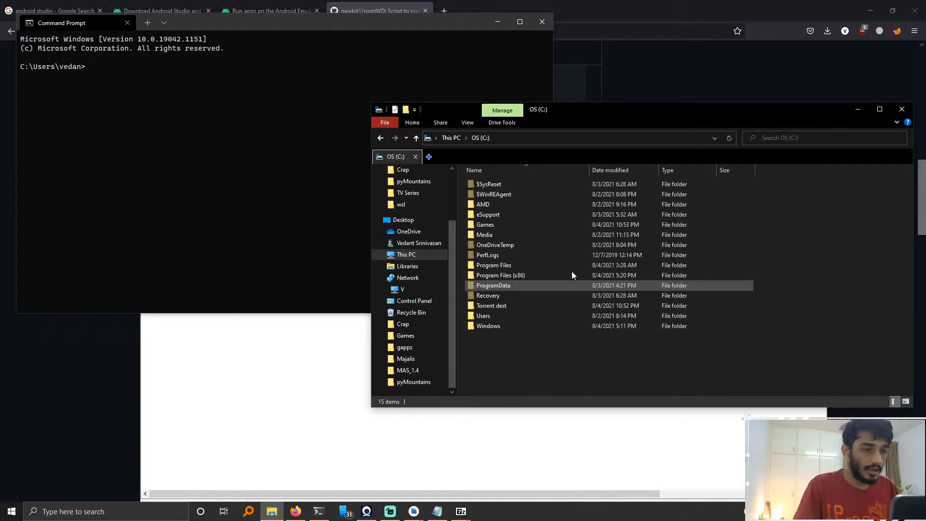
left_click(565, 139)
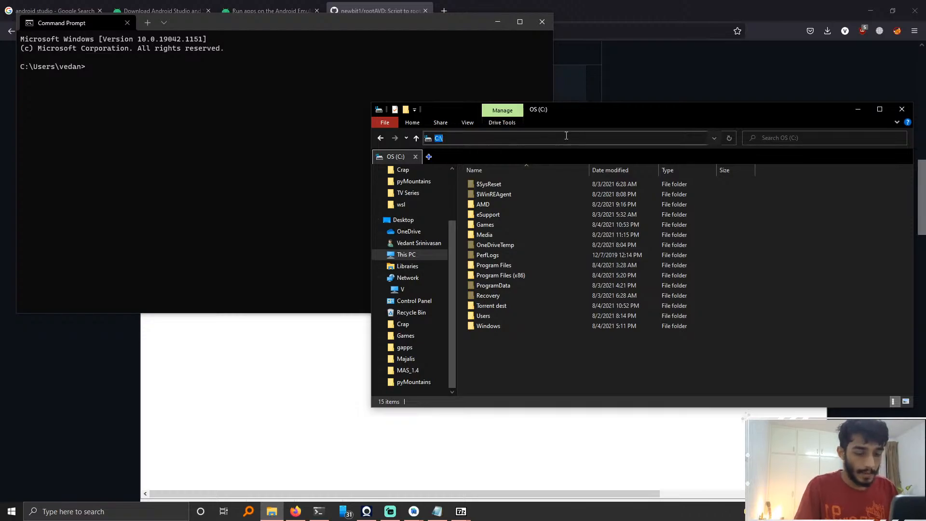
double_click(495, 316)
double_click(486, 205)
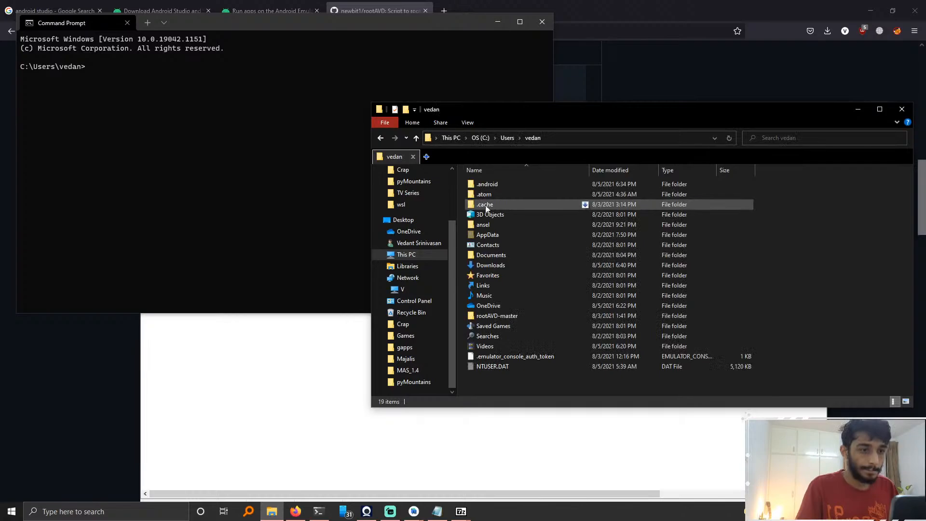
double_click(517, 236)
left_click(503, 187)
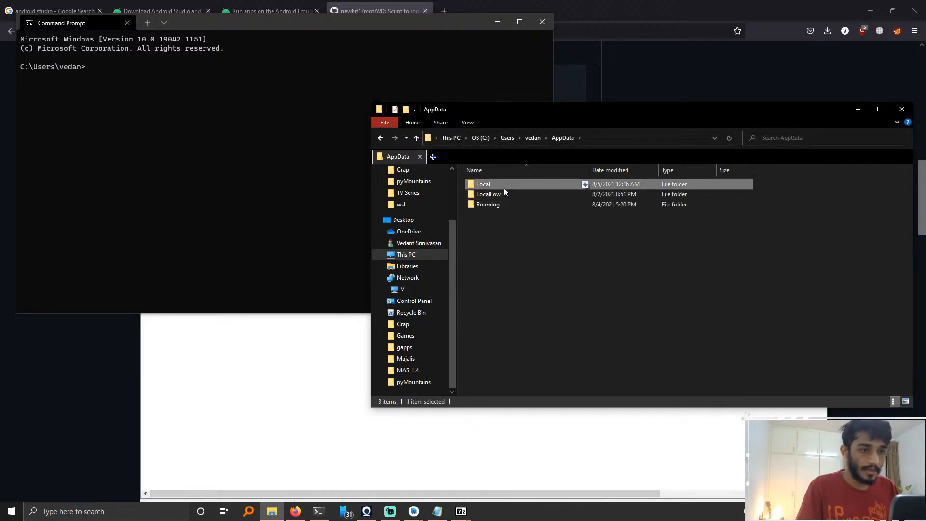
double_click(504, 187)
double_click(511, 211)
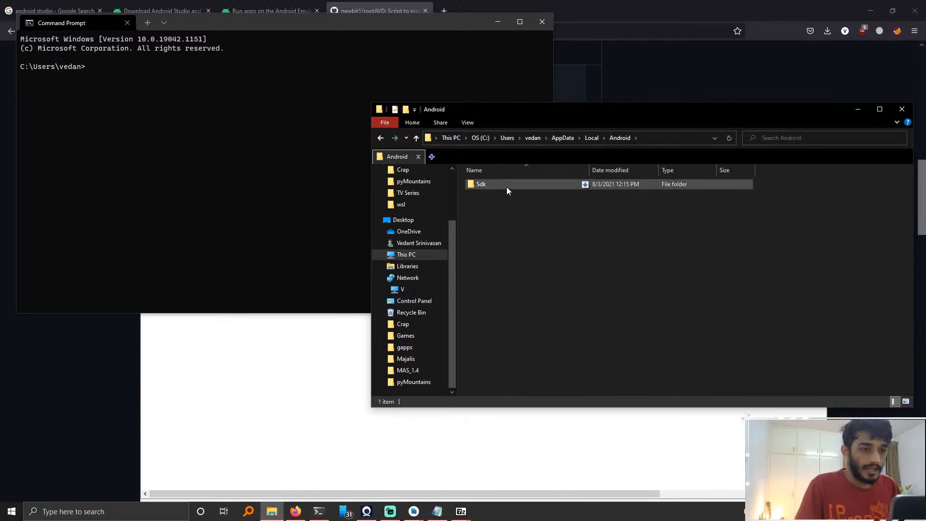
double_click(506, 187)
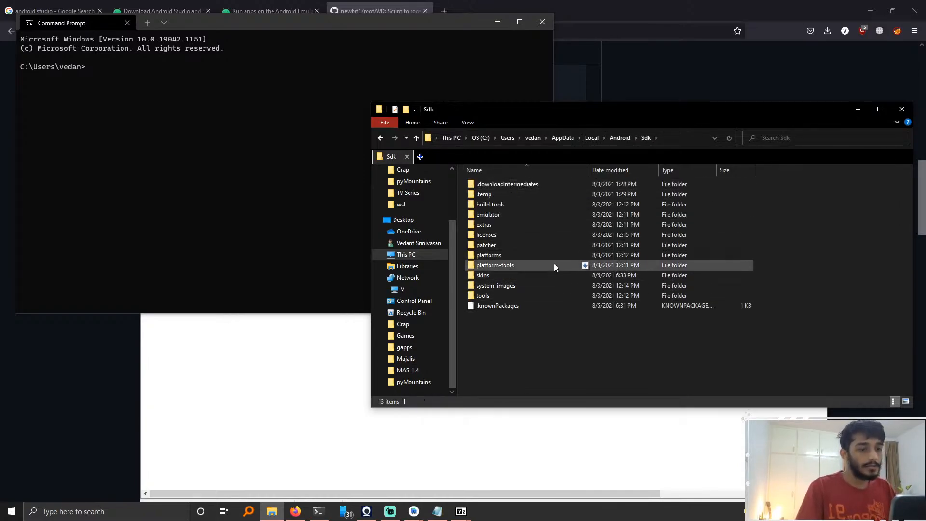
Step: Browse the system-images folder down to android-30\google_apis_playstore\x86 and back up to Sdk
double_click(515, 286)
double_click(507, 183)
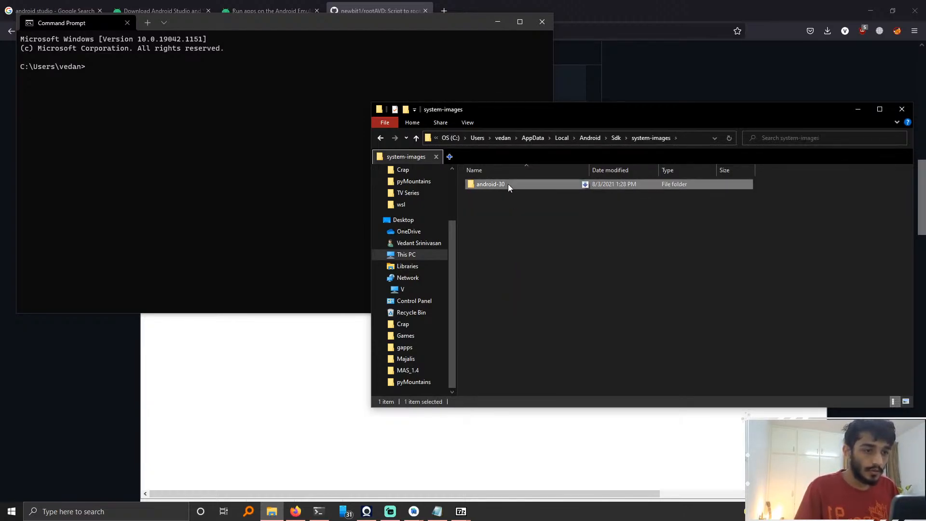
double_click(525, 197)
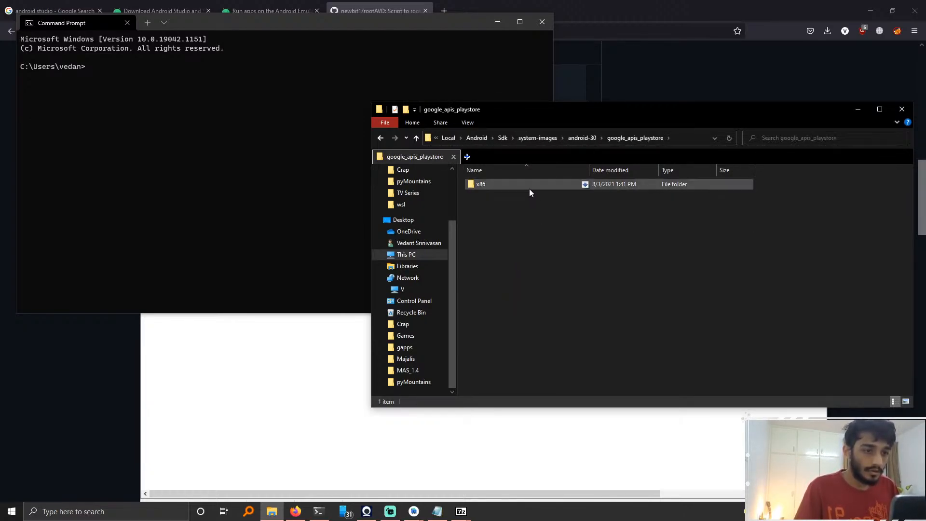
double_click(528, 189)
right_click(528, 189)
left_click(557, 386)
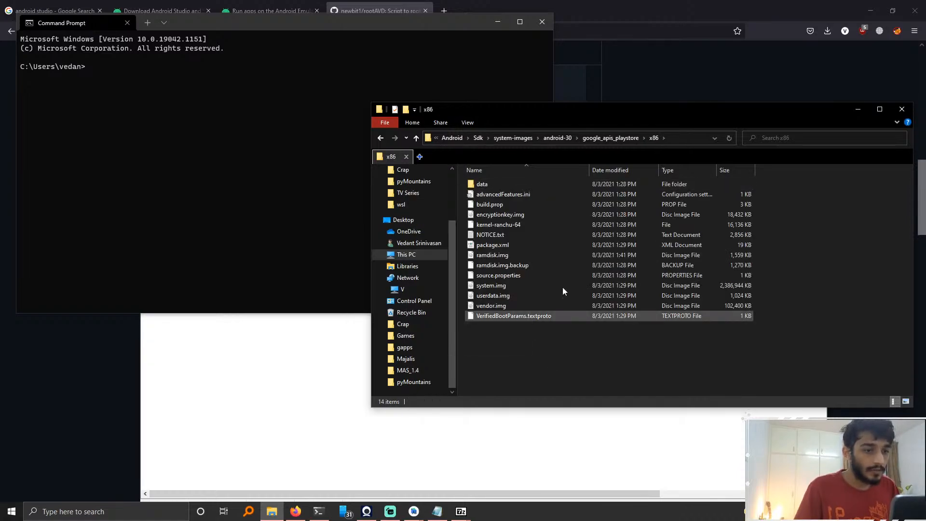
left_click(594, 141)
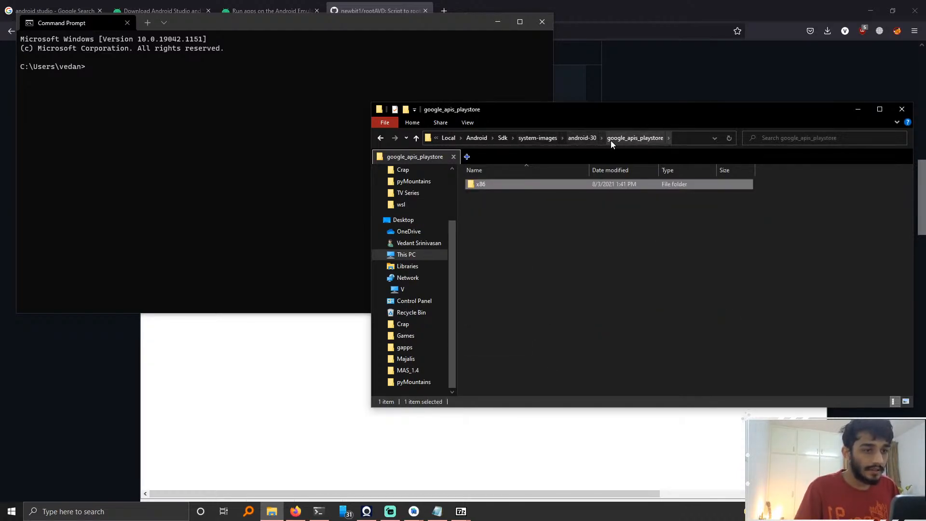
left_click(577, 137)
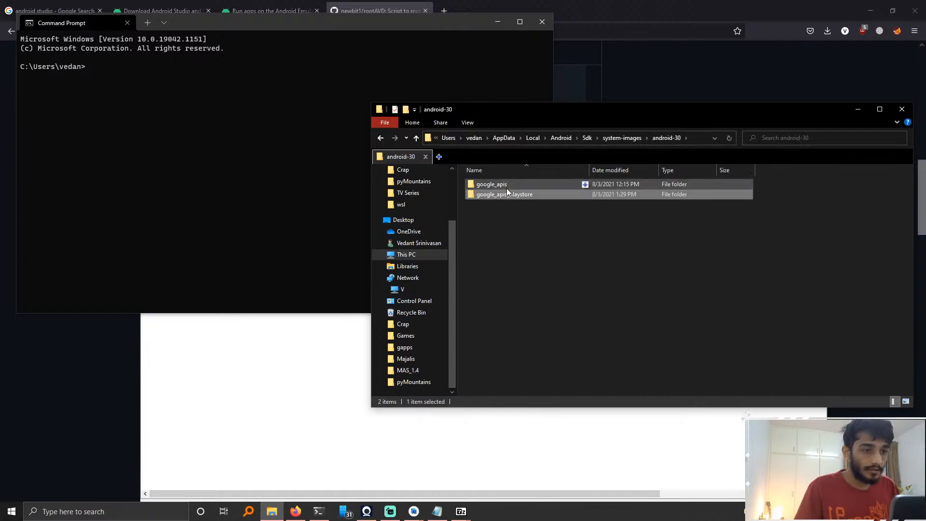
left_click(622, 138)
left_click(600, 138)
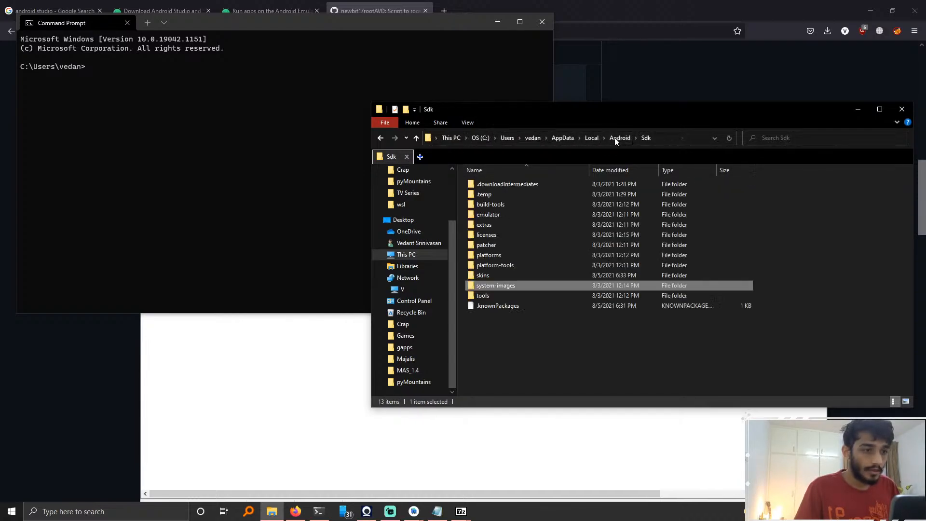
Step: Browse the emulator and platform-tools folders inside the Sdk folder
left_click(527, 370)
double_click(501, 215)
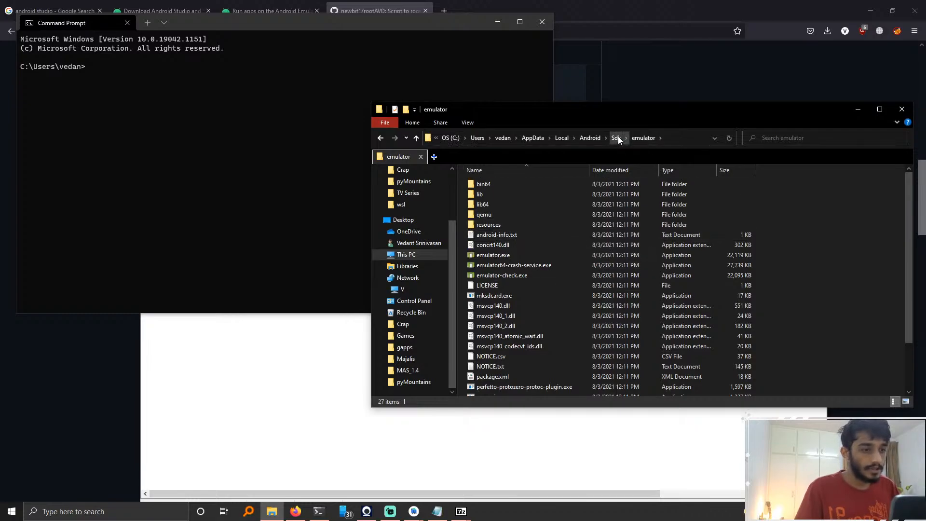
left_click(615, 138)
left_click(511, 266)
double_click(511, 265)
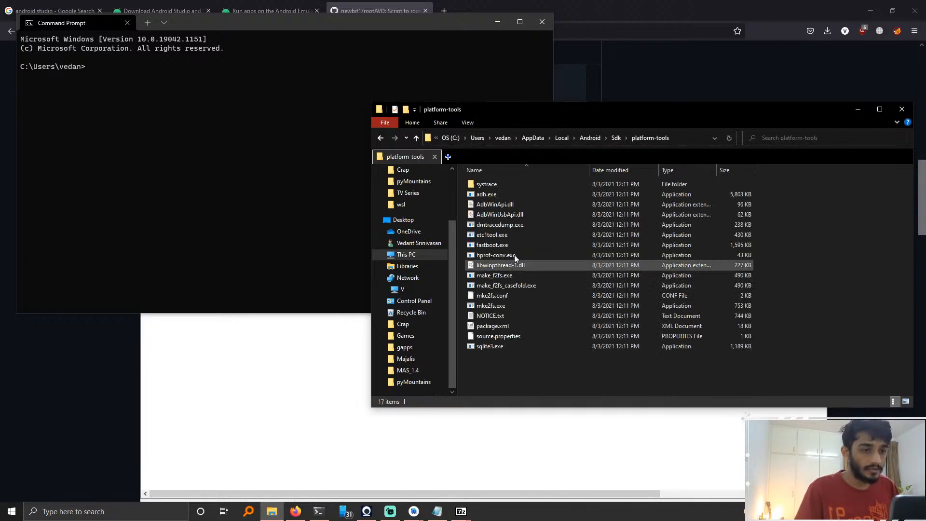
left_click(616, 138)
Step: Run the adb command in Command Prompt
left_click(281, 137)
type("adb")
key("Return")
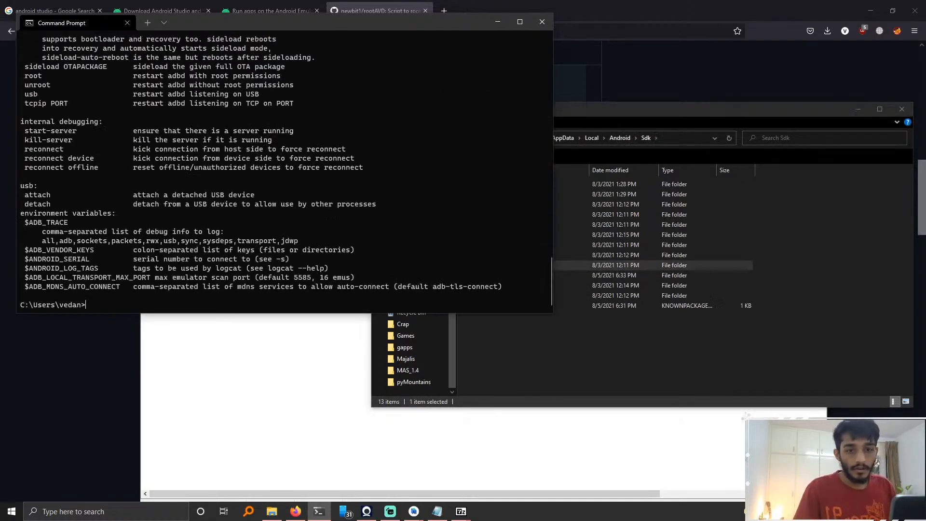
left_click(630, 376)
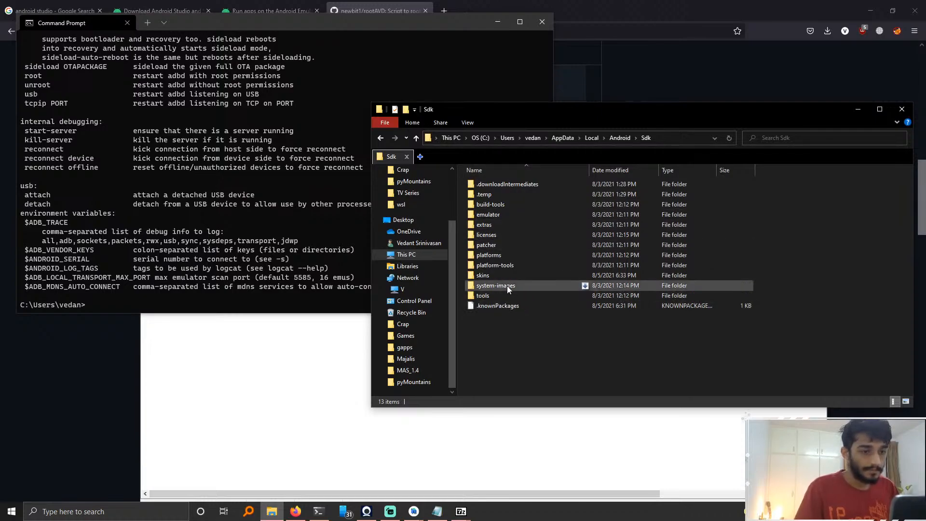
left_click(671, 137)
left_click(213, 258)
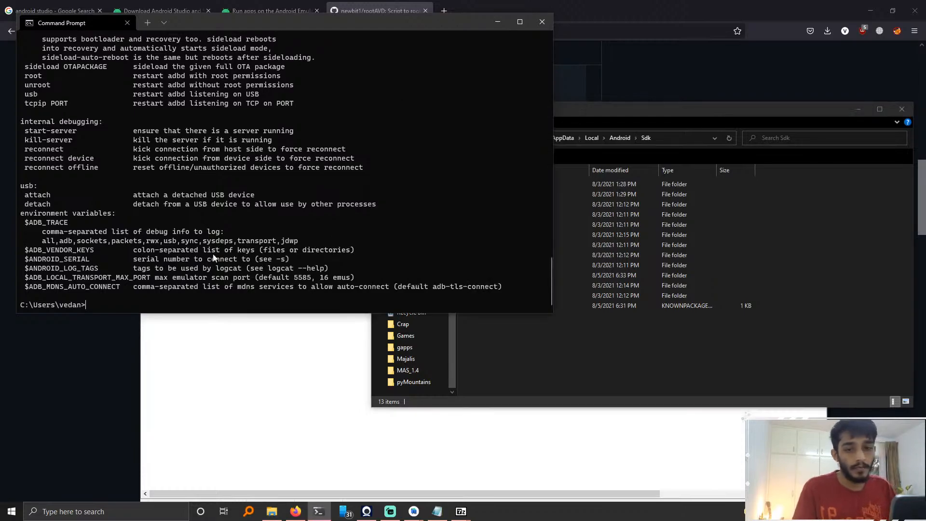
left_click(716, 348)
left_click(256, 276)
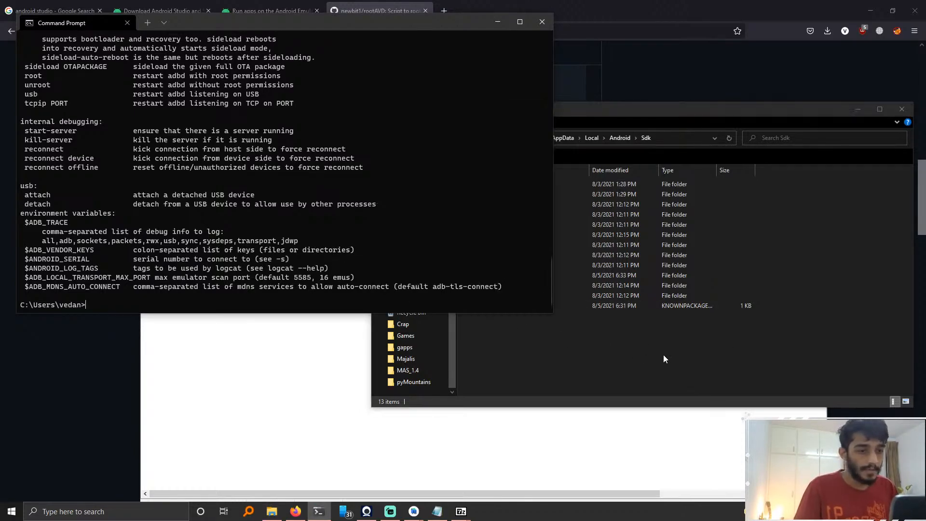
left_click(663, 356)
left_click(219, 235)
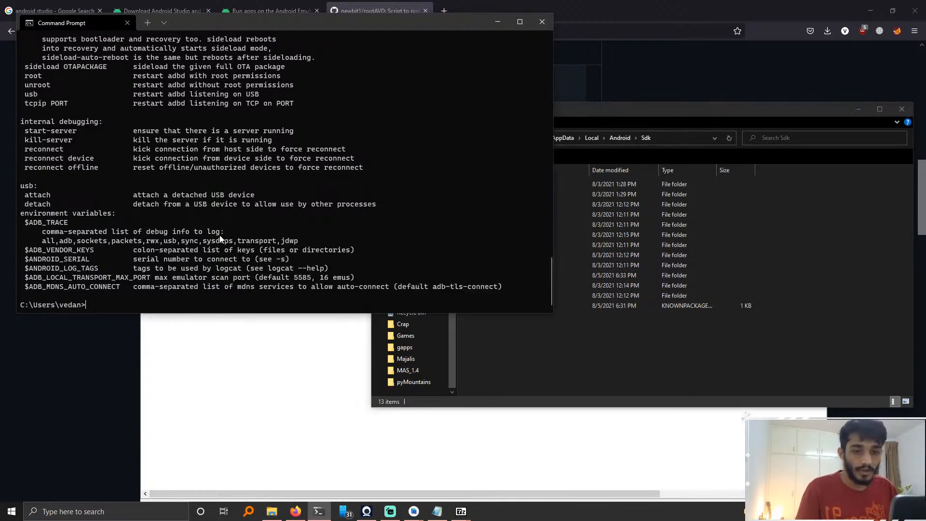
Step: List the available emulators with emulator -list-avds in Command Prompt
type("emulator -l")
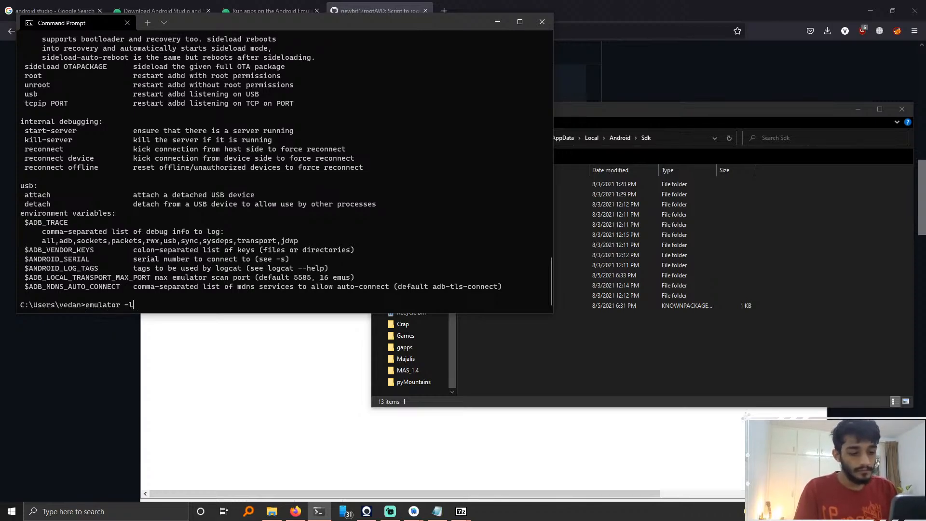
type("ist-avds")
key("Return")
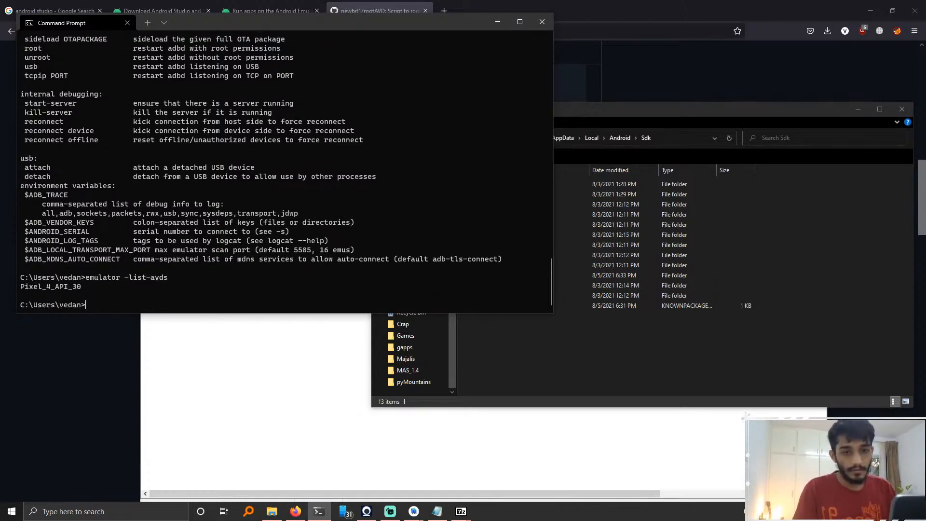
Step: Close the File Explorer window
left_click(716, 339)
left_click(902, 112)
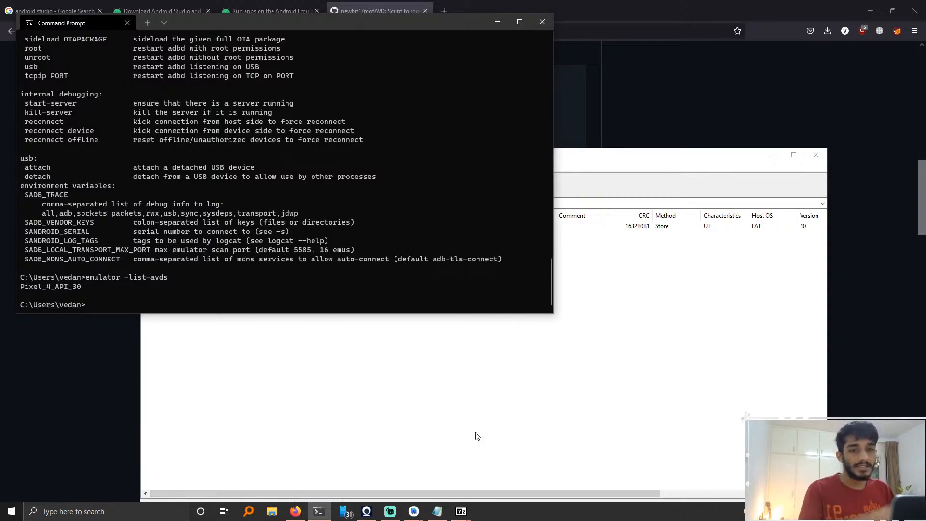
Step: Open the system environment variable settings via a path search, inspect the user Path variable, and close the dialogs
left_click(65, 510)
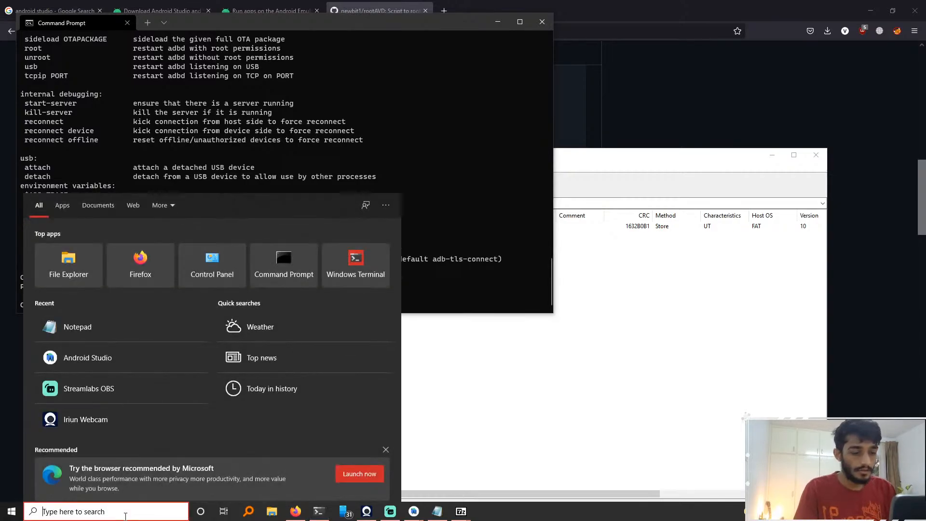
type("path")
key("Return")
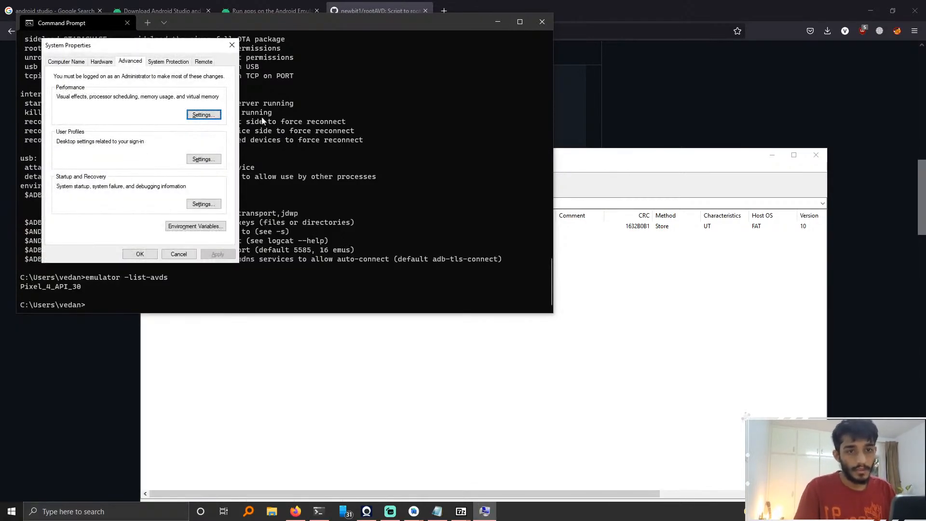
left_click(195, 226)
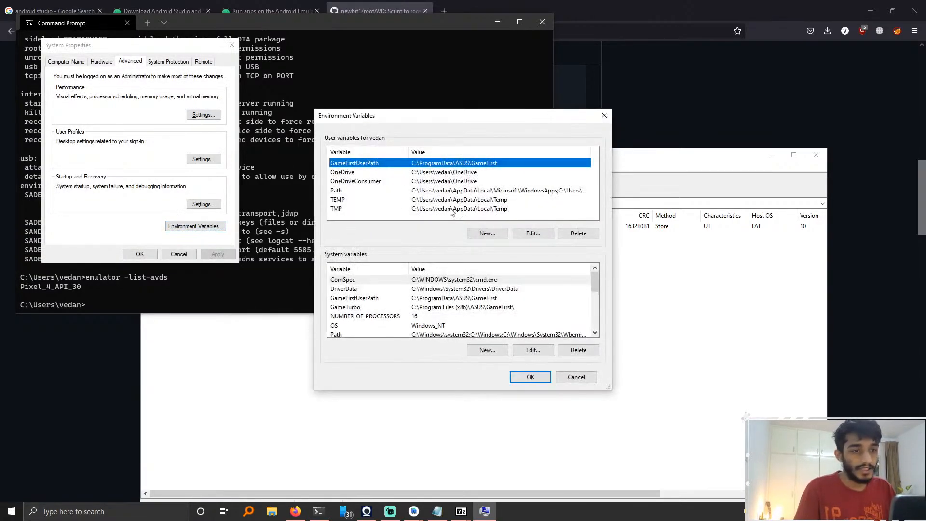
left_click(359, 190)
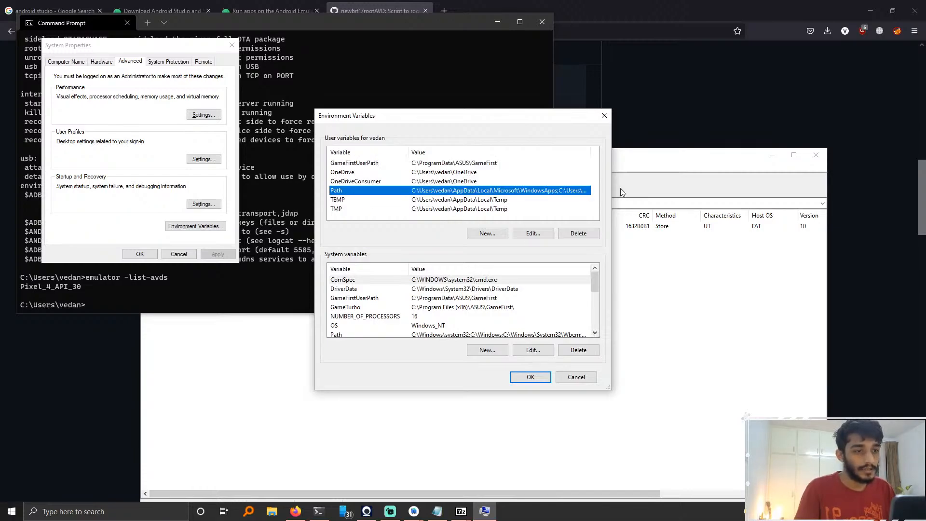
left_click(604, 116)
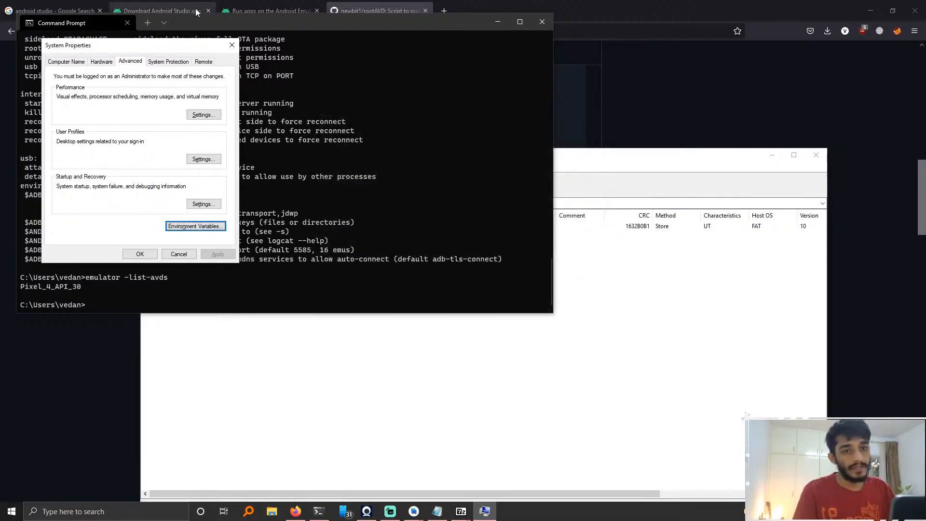
left_click(227, 46)
left_click(490, 408)
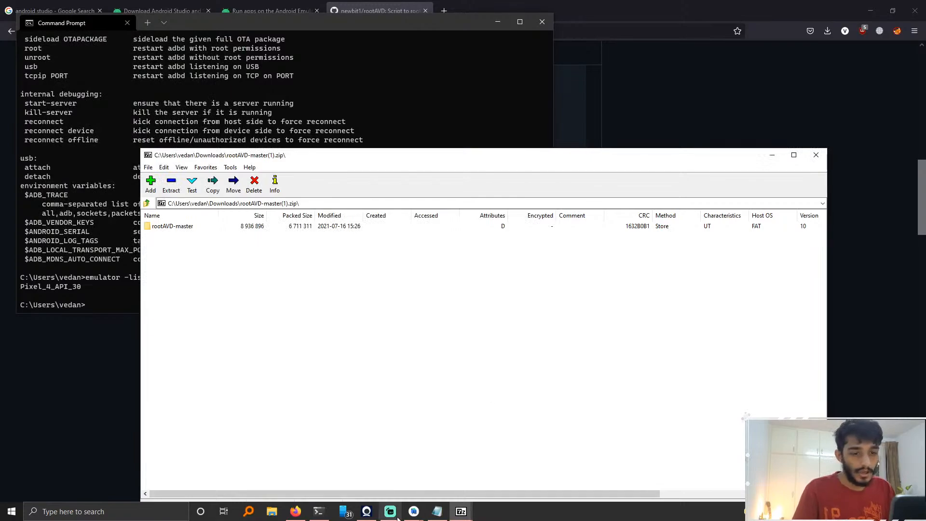
left_click(388, 198)
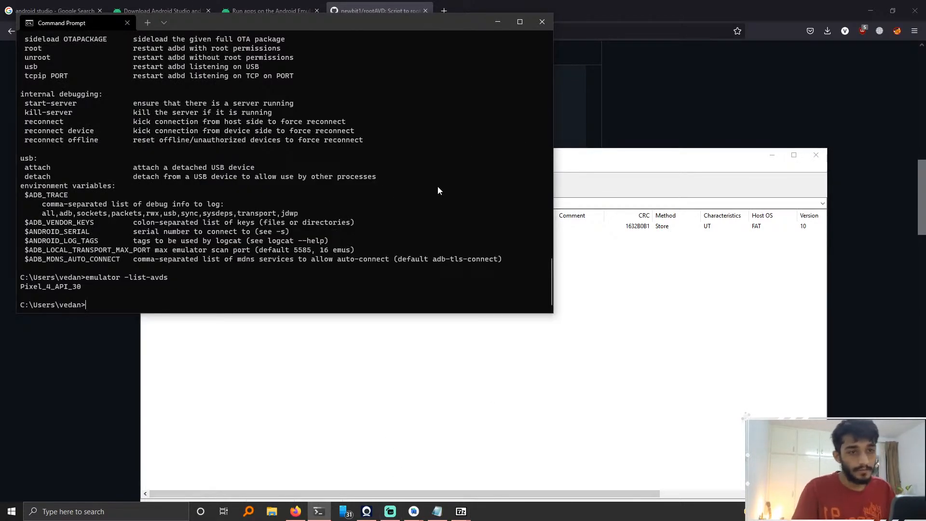
left_click(514, 420)
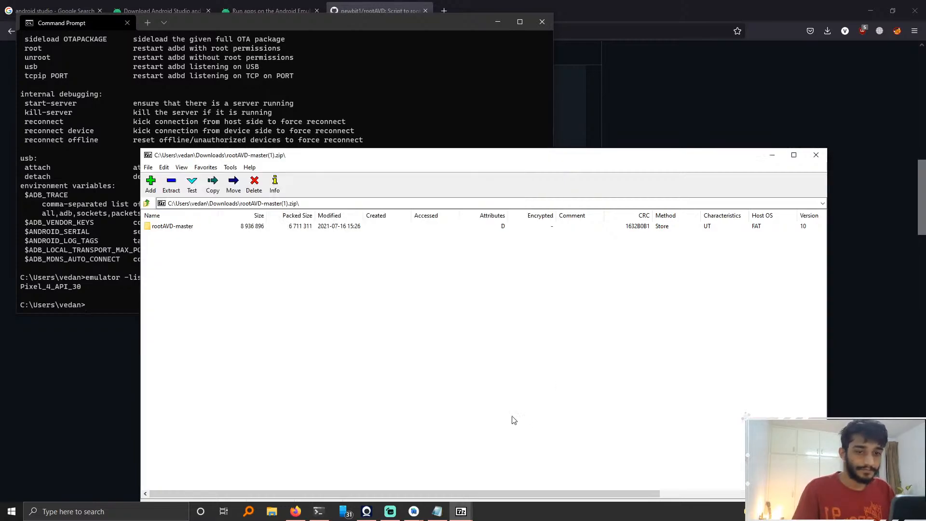
Step: Extract the rootAVD-master folder from the downloaded zip archive onto the Desktop
left_click(57, 223)
left_click(417, 401)
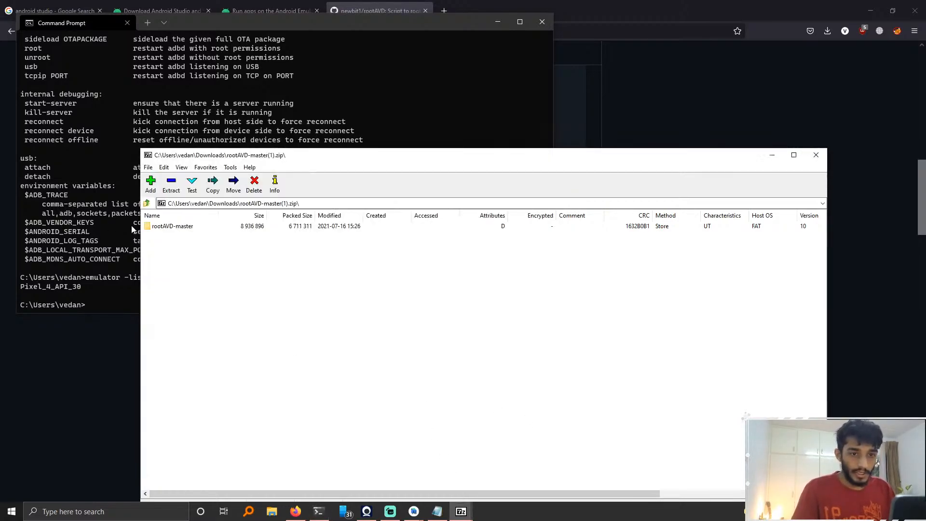
double_click(169, 226)
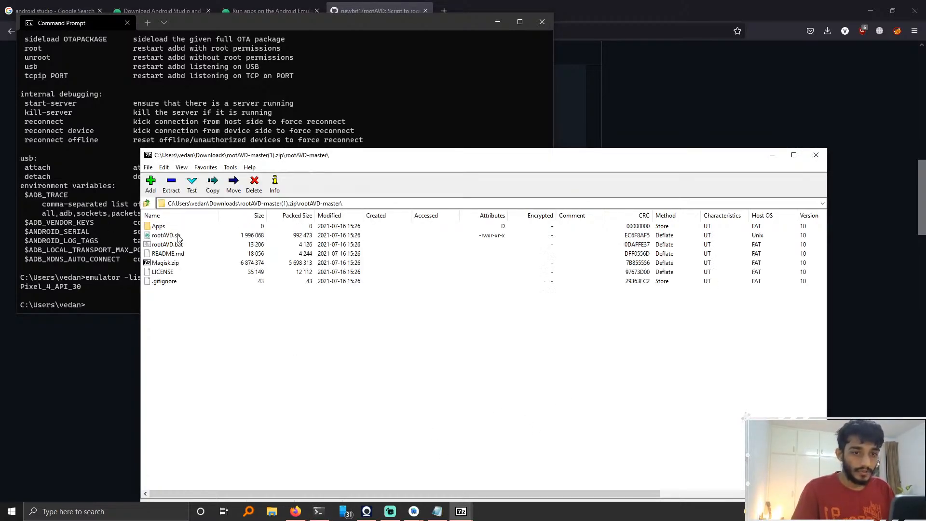
left_click(148, 203)
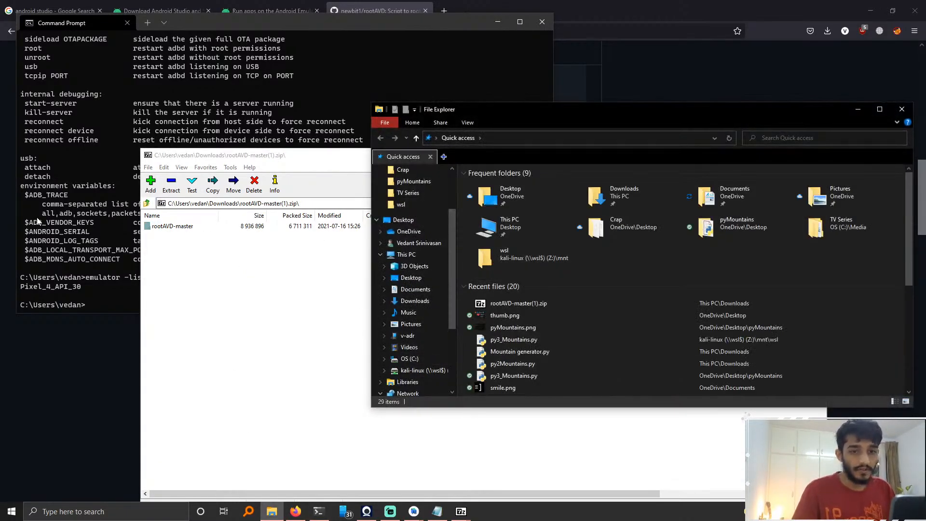
left_click(411, 220)
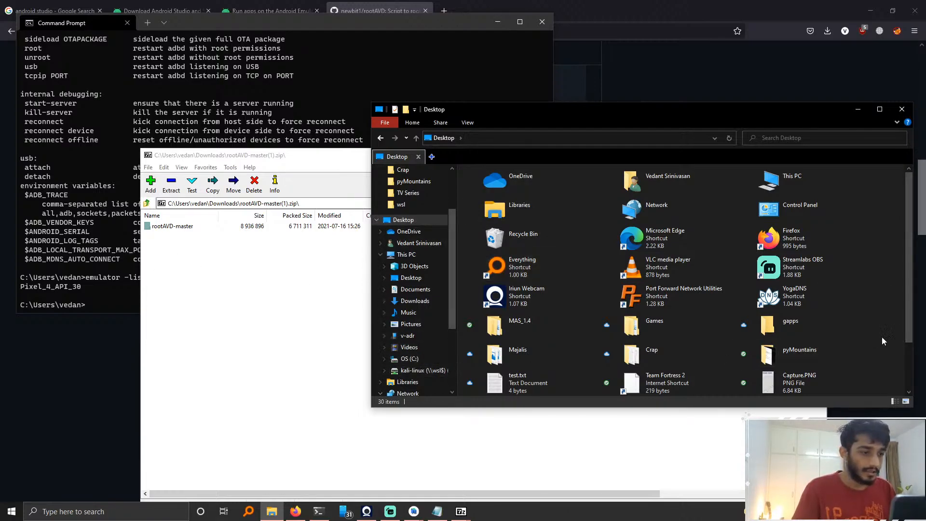
left_click(155, 233)
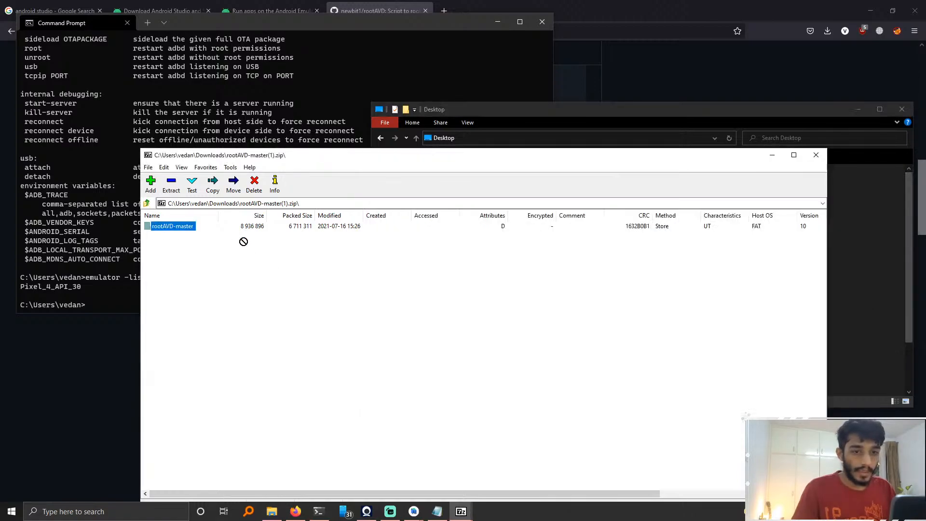
left_click(892, 287)
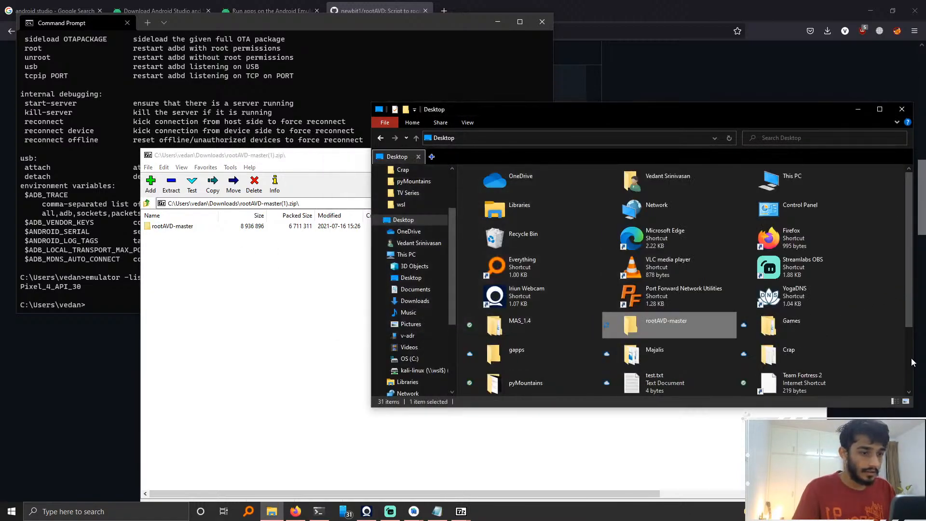
Step: Open the rootAVD-master folder on the Desktop and copy its folder path
double_click(672, 325)
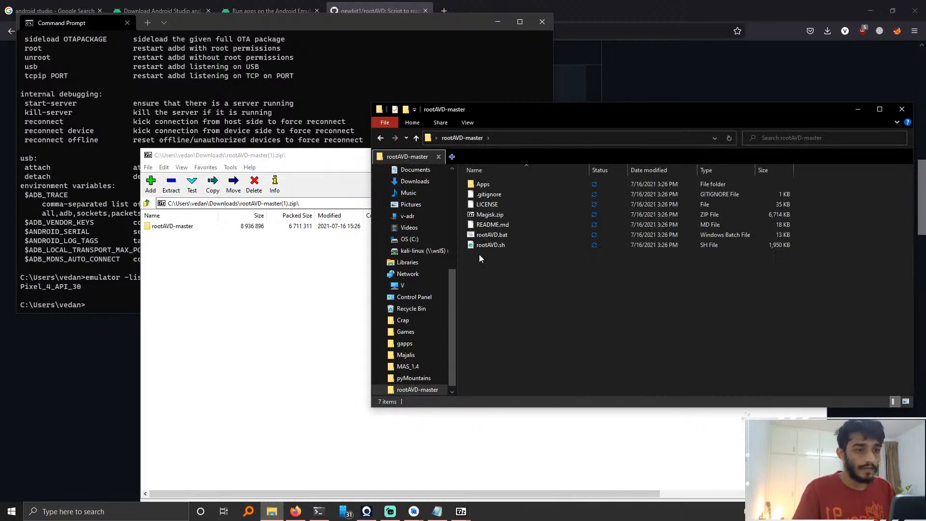
left_click(593, 139)
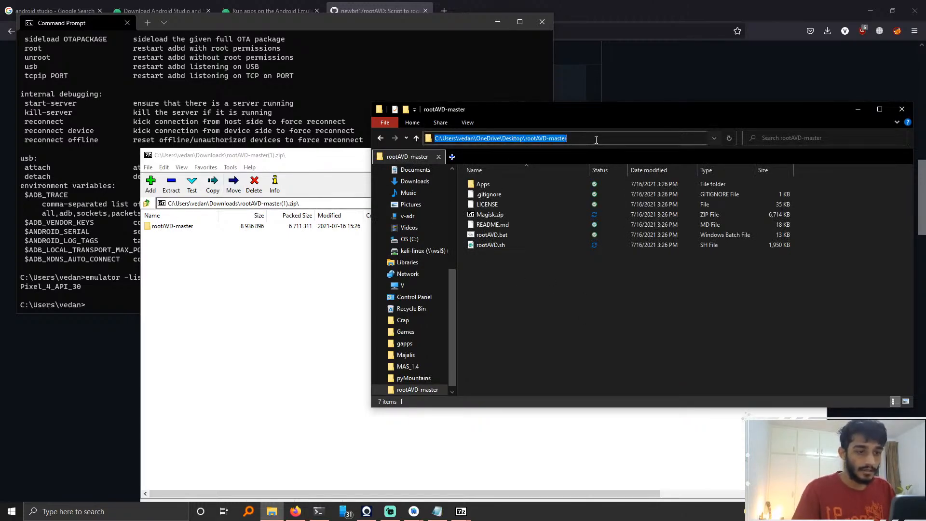
key("ctrl+c")
Step: Try to run the copied rootAVD-master folder path directly as a command in Command Prompt
left_click(126, 258)
key("ctrl+v")
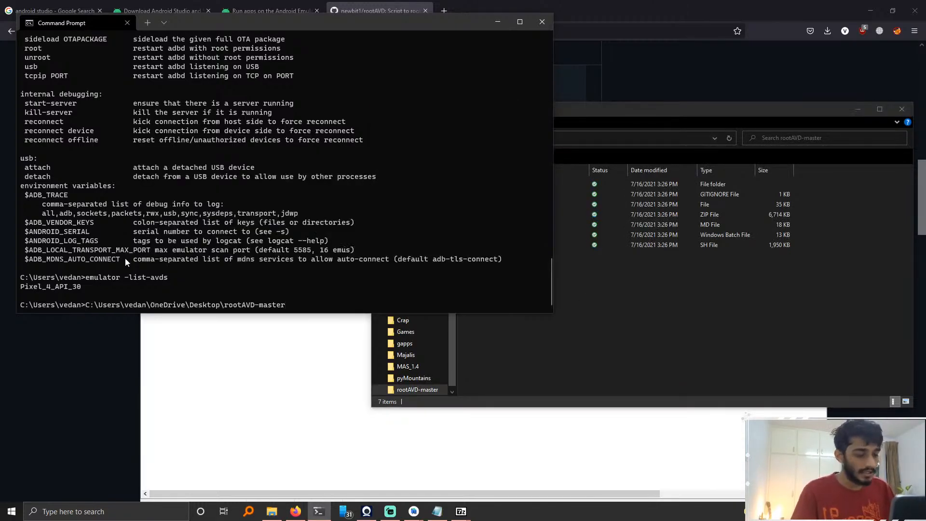
key("Return")
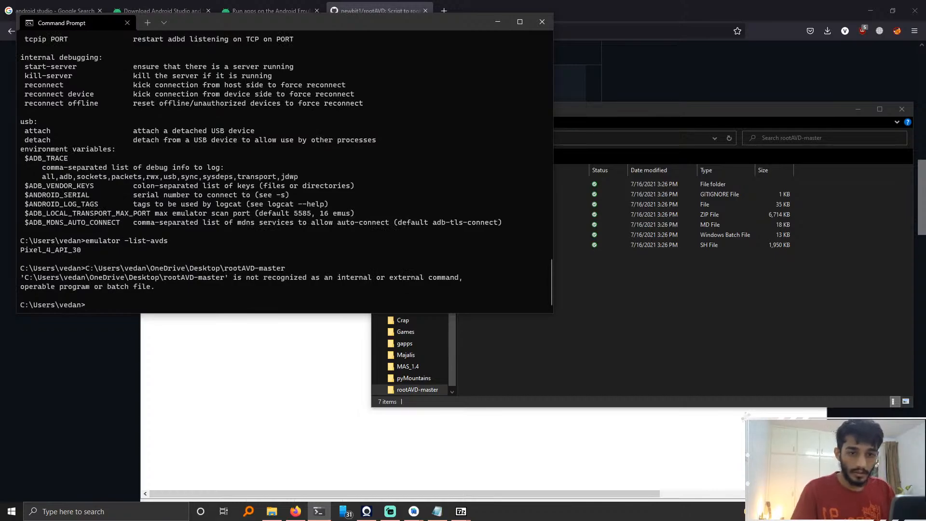
Step: Change directory to the rootAVD-master folder with cd and the pasted path, then clear the screen with cls
type("cd")
key("ctrl+v")
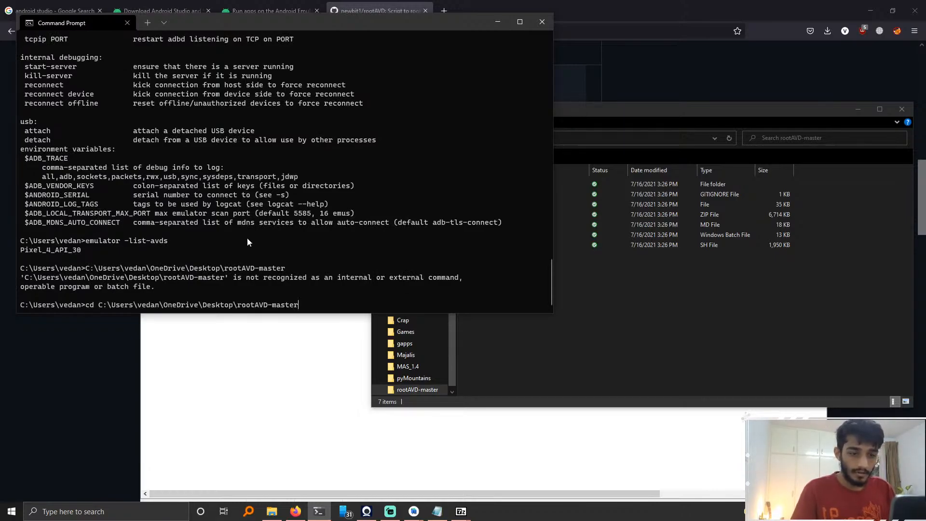
key("Return")
type("cls")
key("Return")
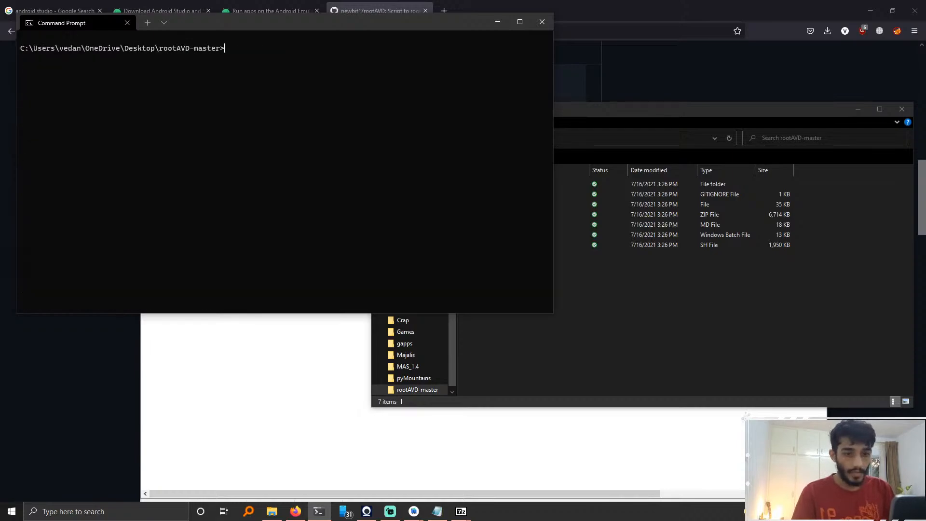
left_click(694, 309)
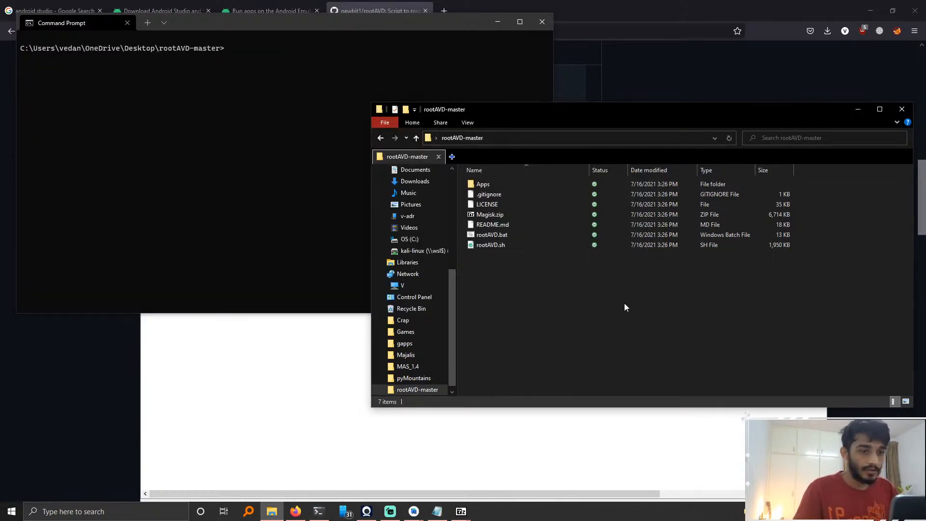
left_click(295, 381)
left_click(856, 352)
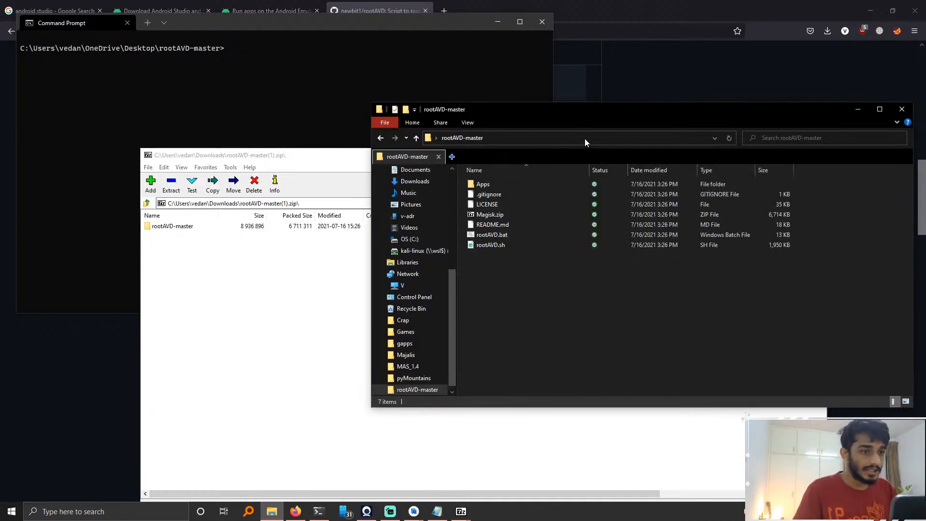
left_click(584, 138)
type("cmd")
key("Return")
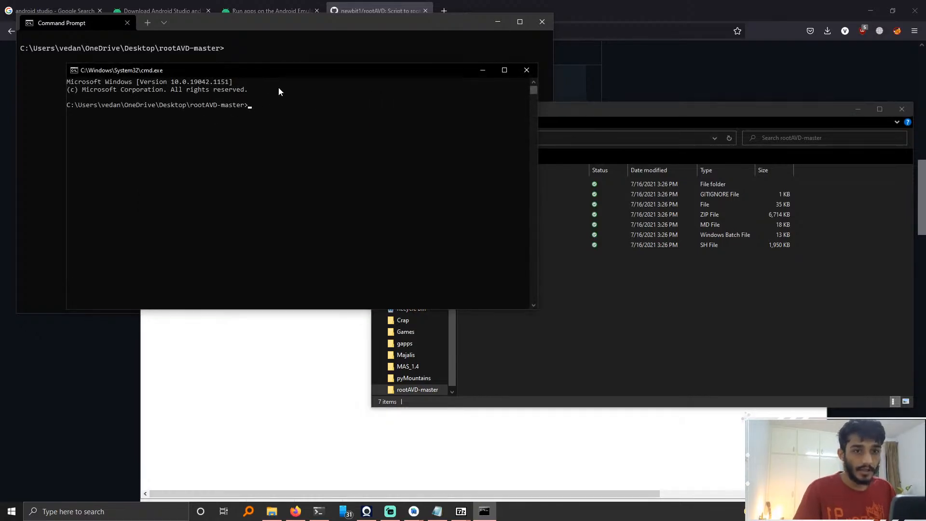
left_click(526, 70)
left_click(205, 83)
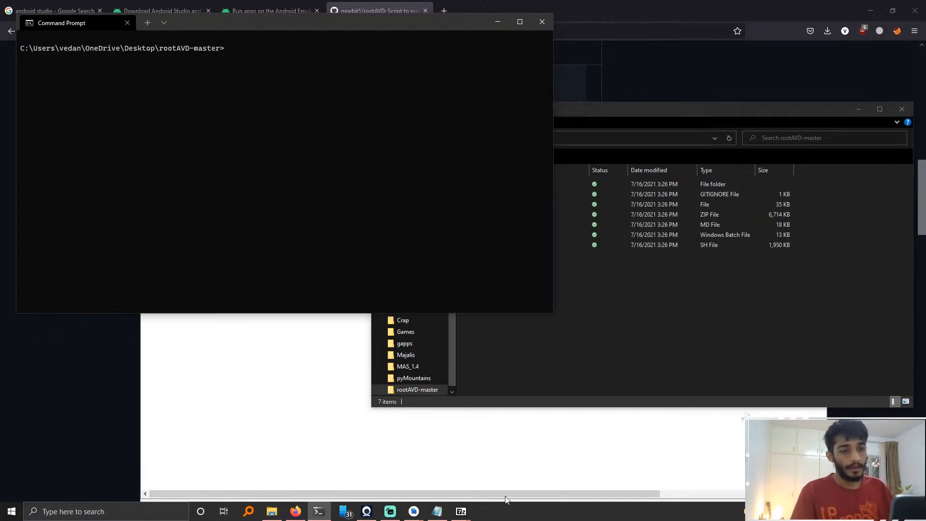
left_click(284, 424)
left_click(769, 155)
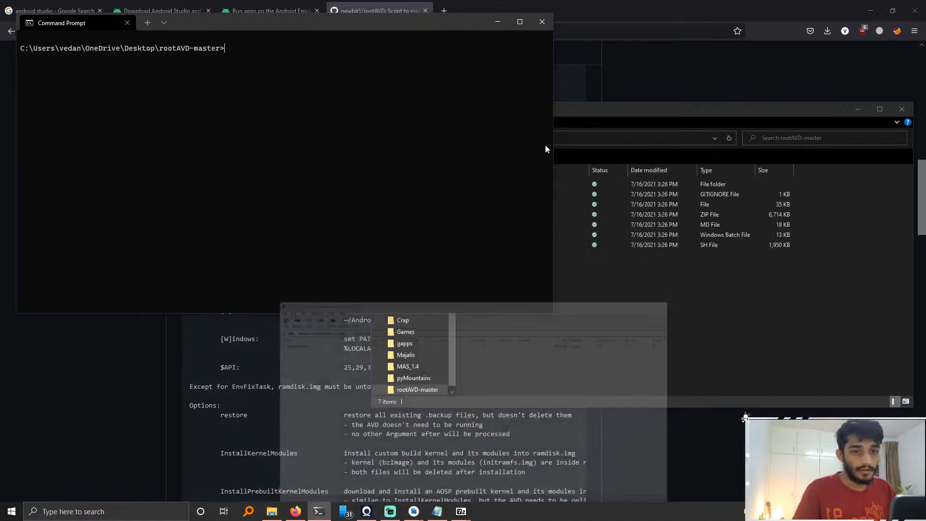
left_click(717, 301)
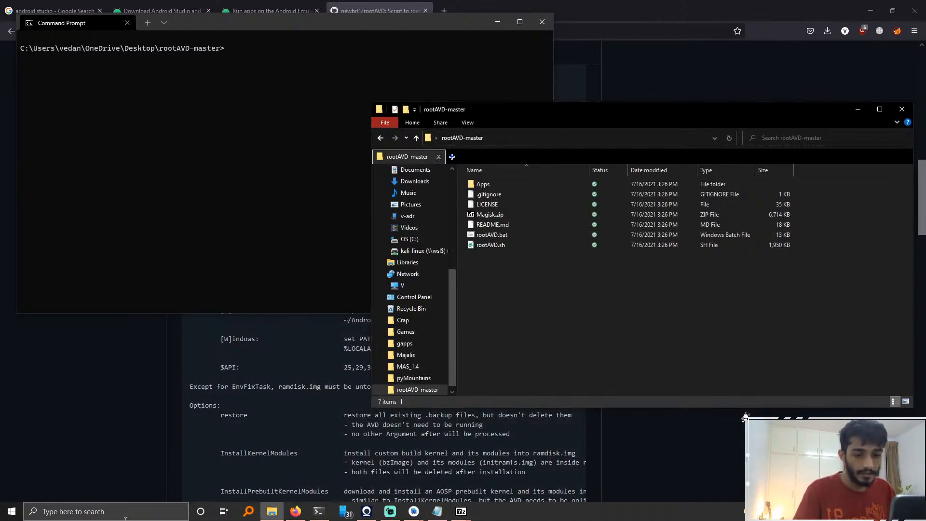
left_click(106, 511)
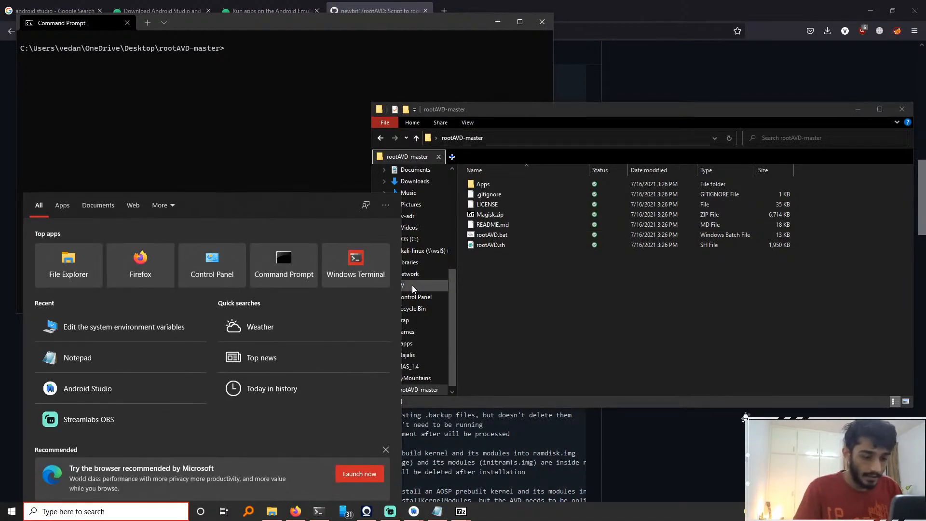
type("and")
key("Escape")
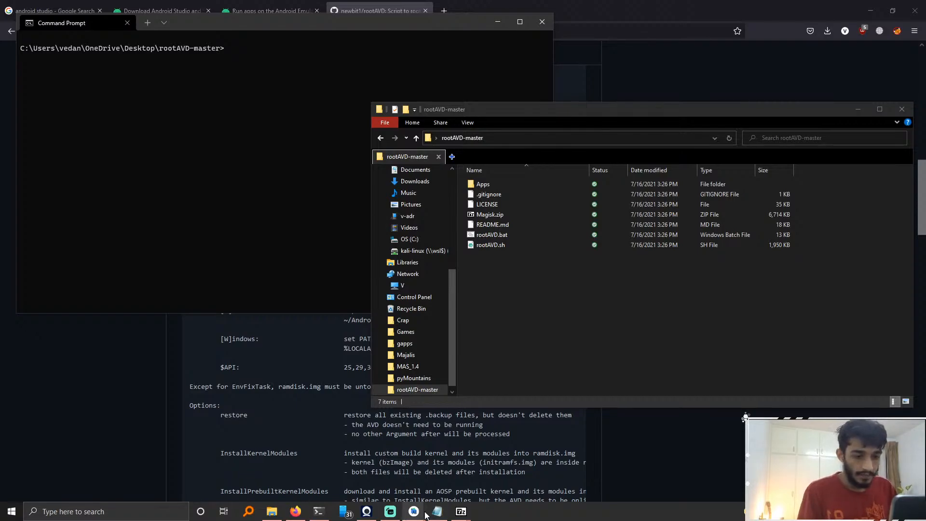
Step: Launch the Pixel 4 API 30 emulator from the Android Virtual Device Manager
mouse_move(414, 511)
left_click(442, 481)
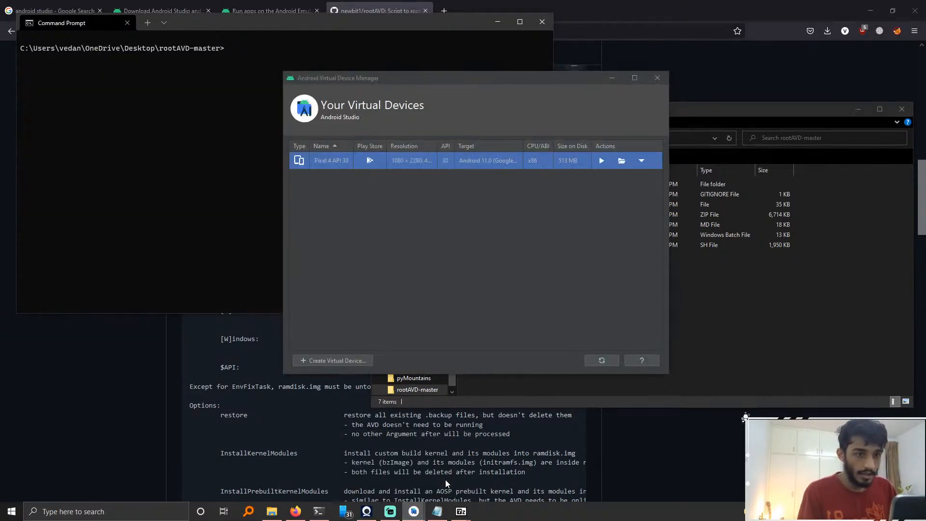
left_click(601, 161)
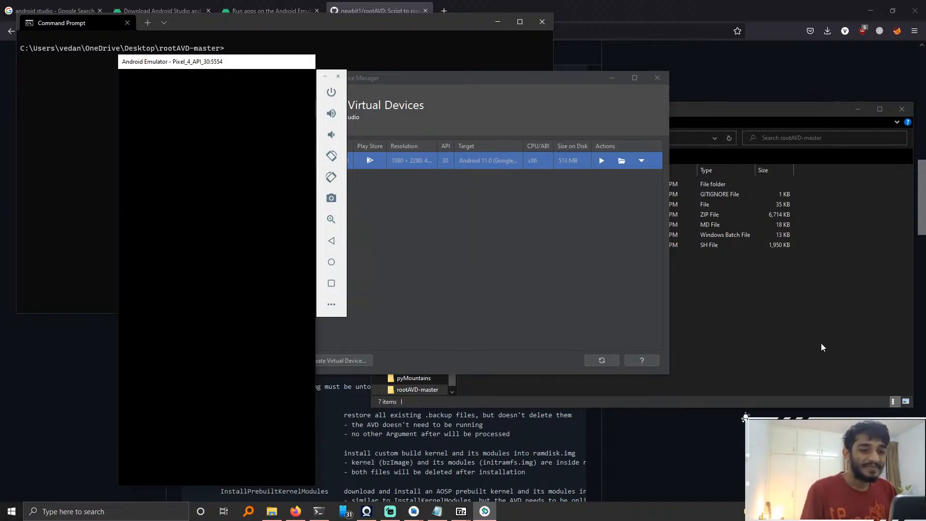
Step: Open a new File Explorer tab and browse to the AppData folder under C:\Users\vedan
left_click(844, 311)
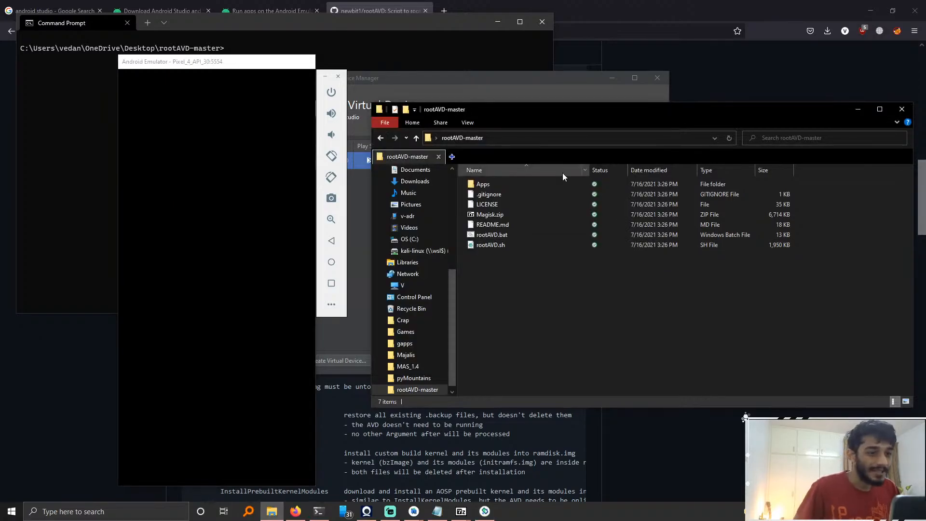
left_click(452, 157)
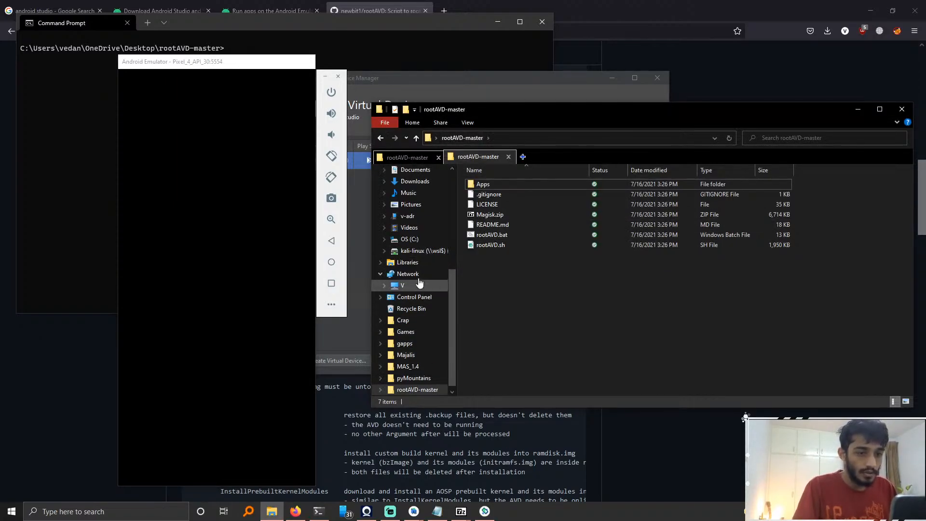
scroll(416, 280, "up", 2)
scroll(421, 227, "up", 1)
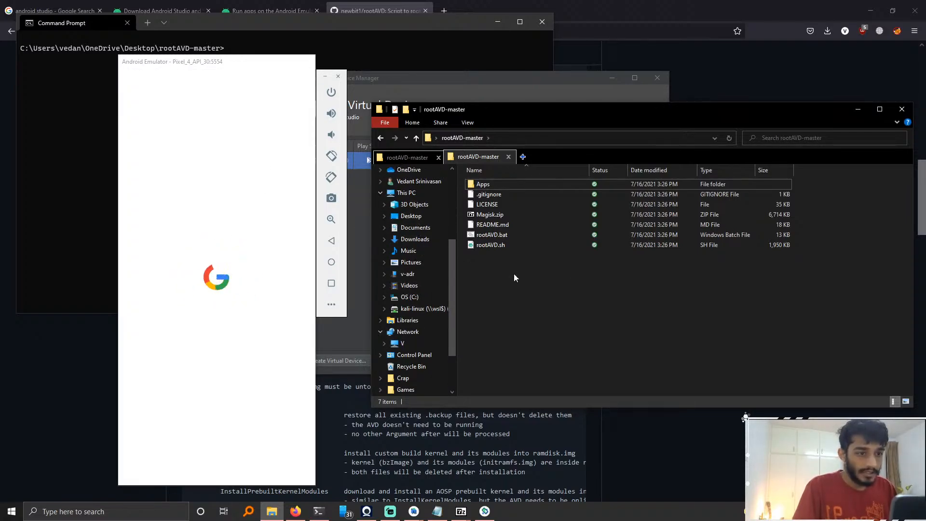
scroll(415, 308, "up", 2)
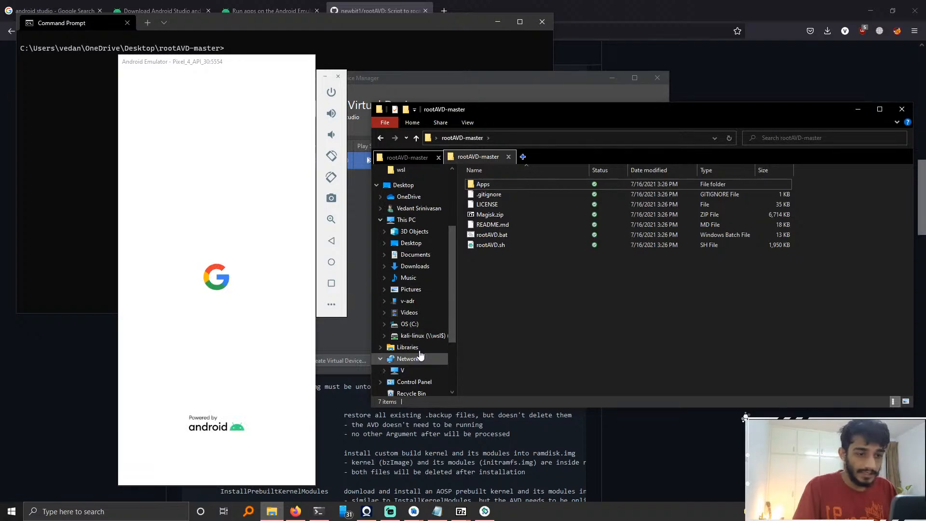
scroll(419, 316, "down", 1)
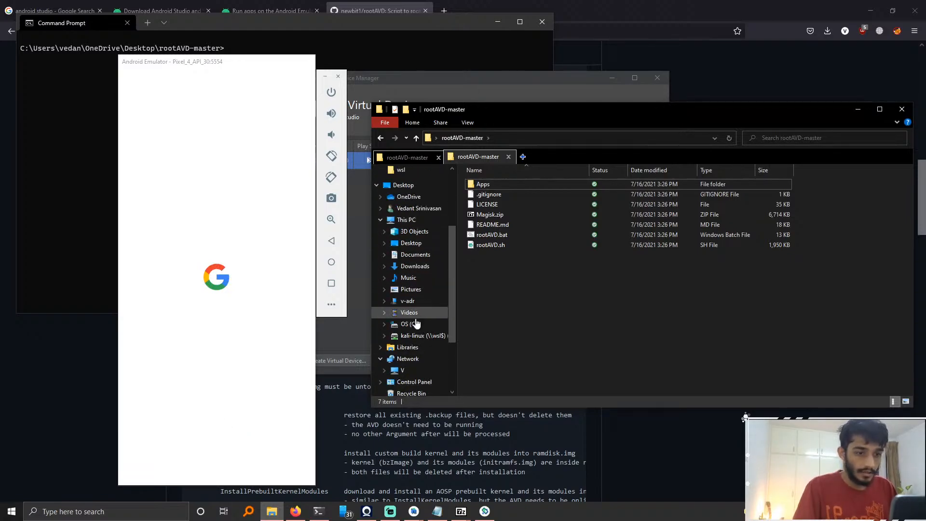
left_click(410, 324)
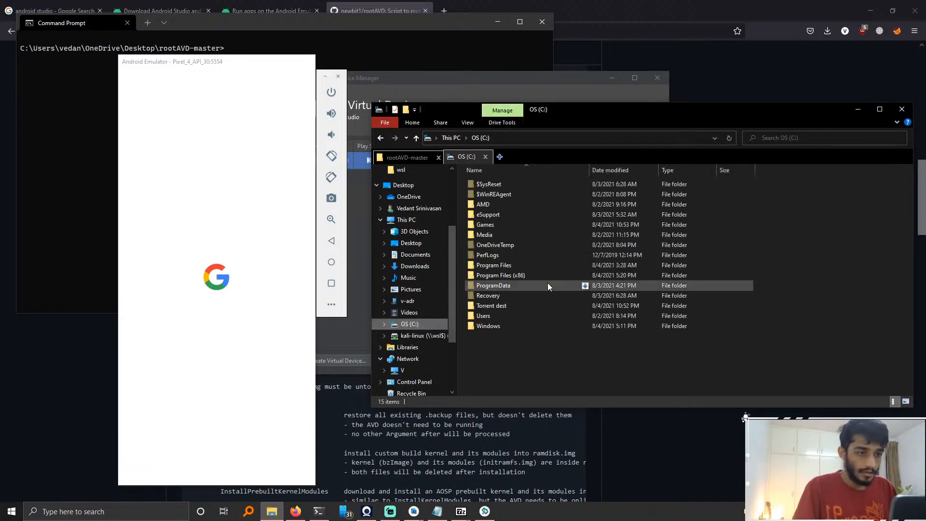
double_click(505, 315)
left_click(509, 205)
double_click(509, 205)
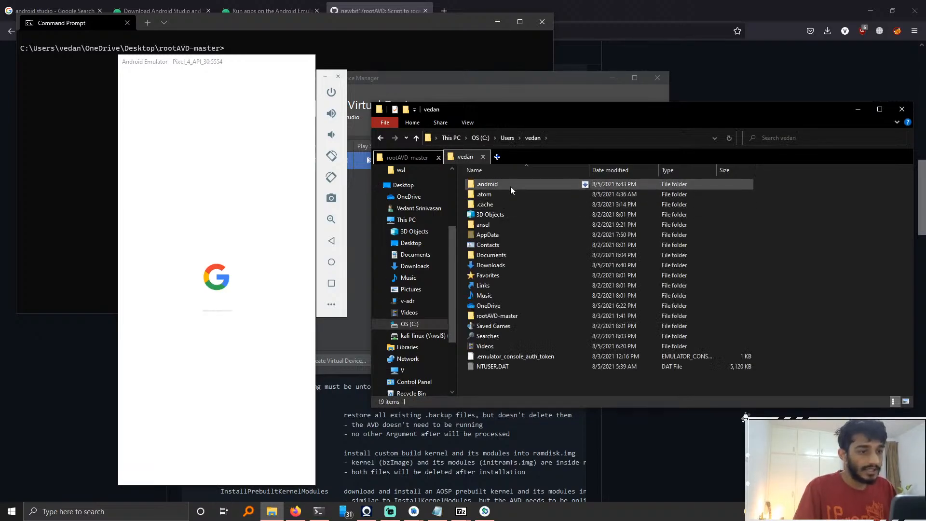
double_click(516, 235)
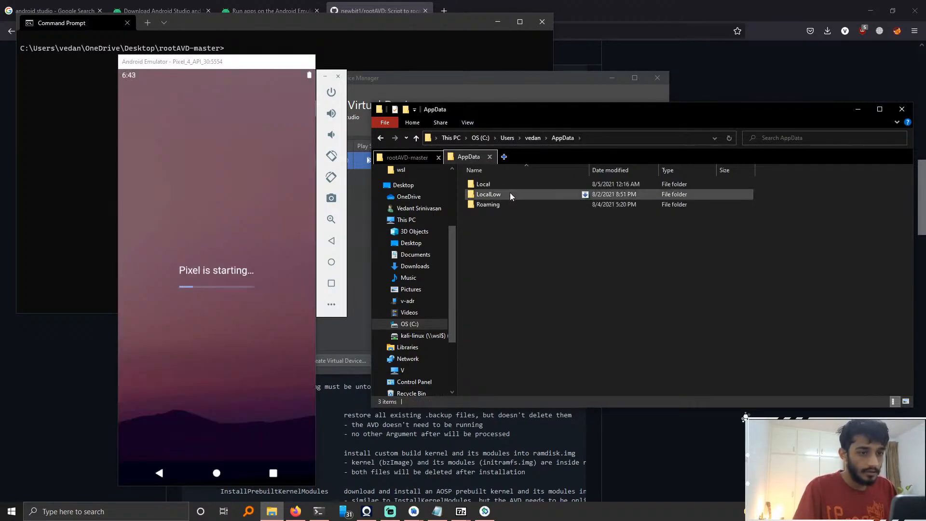
Step: Browse into Local\Android\Sdk\system-images\android-30\google_apis_playstore\x86 to find the emulator's system image files
left_click(513, 187)
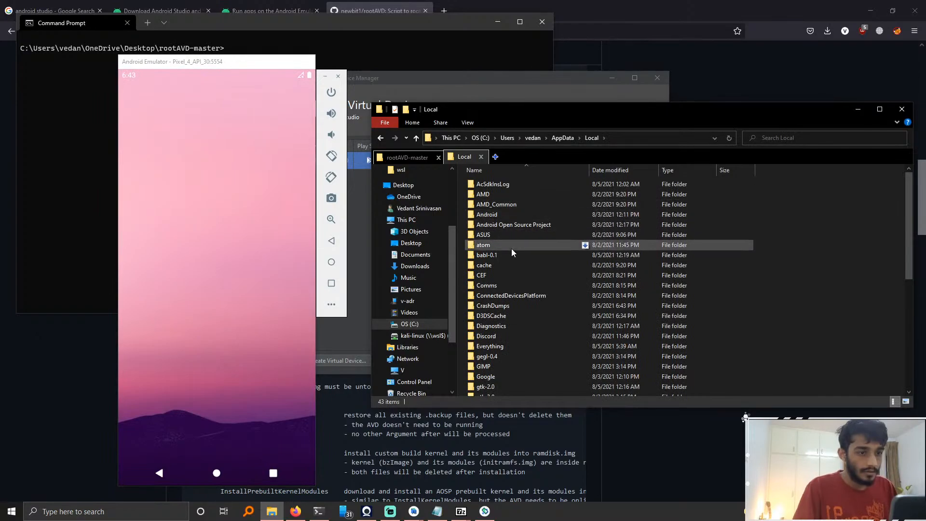
double_click(511, 212)
double_click(510, 184)
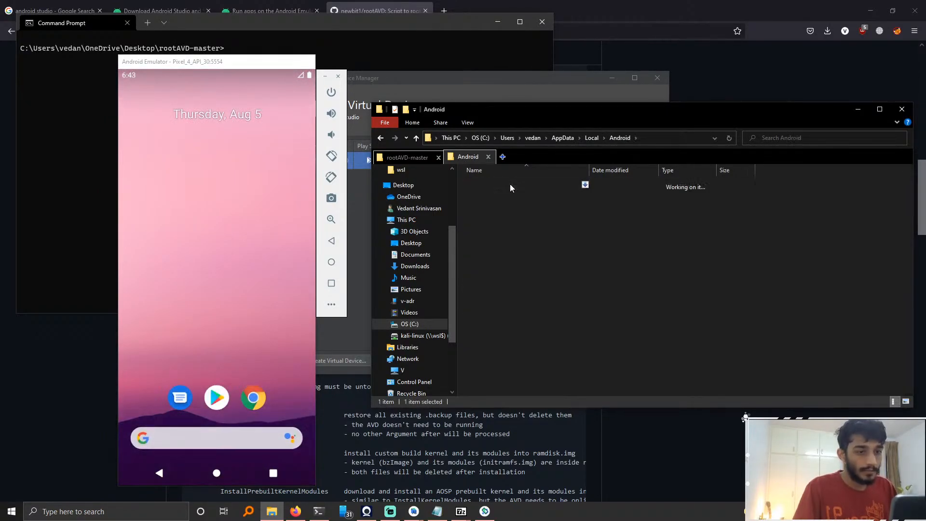
double_click(520, 285)
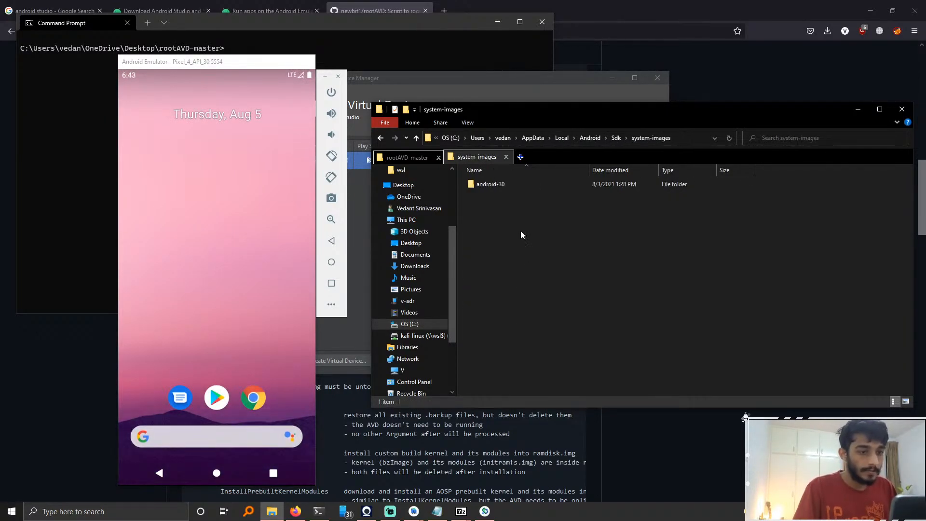
double_click(507, 184)
double_click(519, 197)
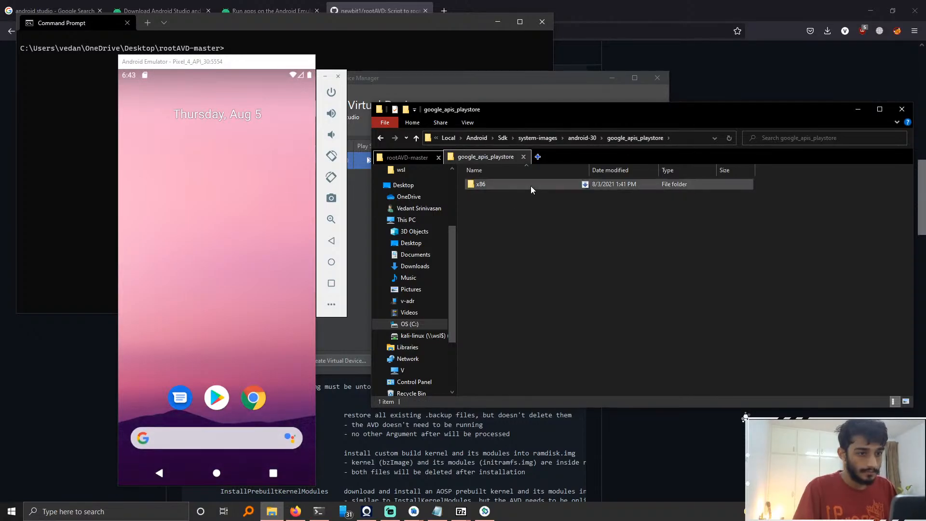
double_click(528, 186)
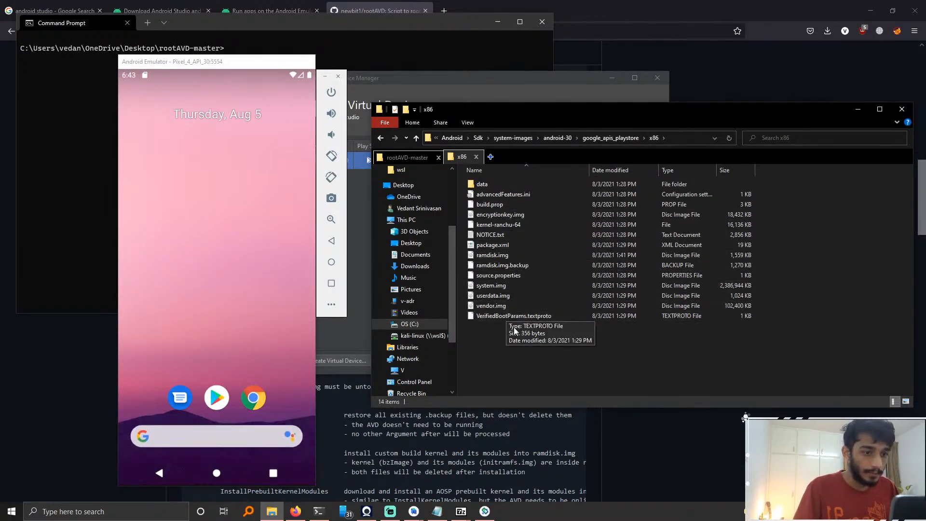
Step: Copy the full path of the x86 system image folder and switch to Command Prompt
left_click(503, 255)
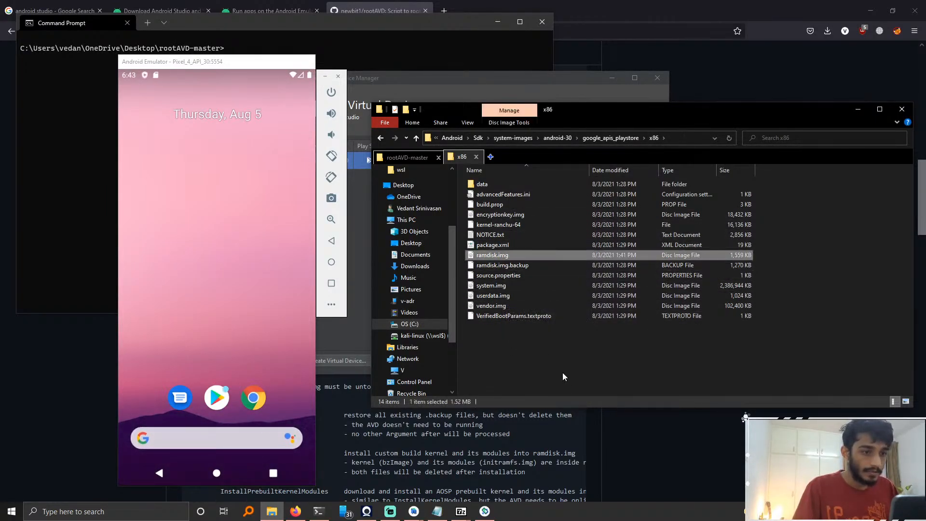
left_click(563, 373)
left_click(512, 256)
left_click(685, 139)
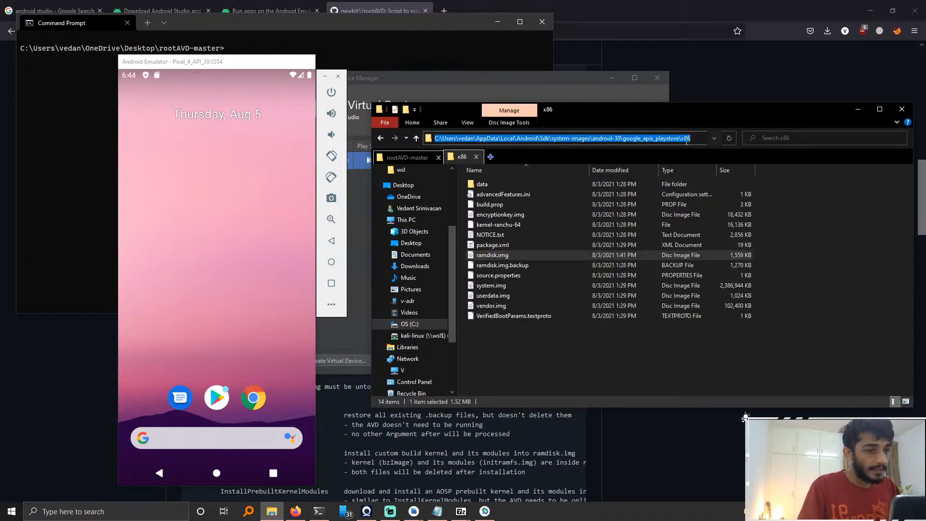
key("ctrl+c")
left_click(424, 54)
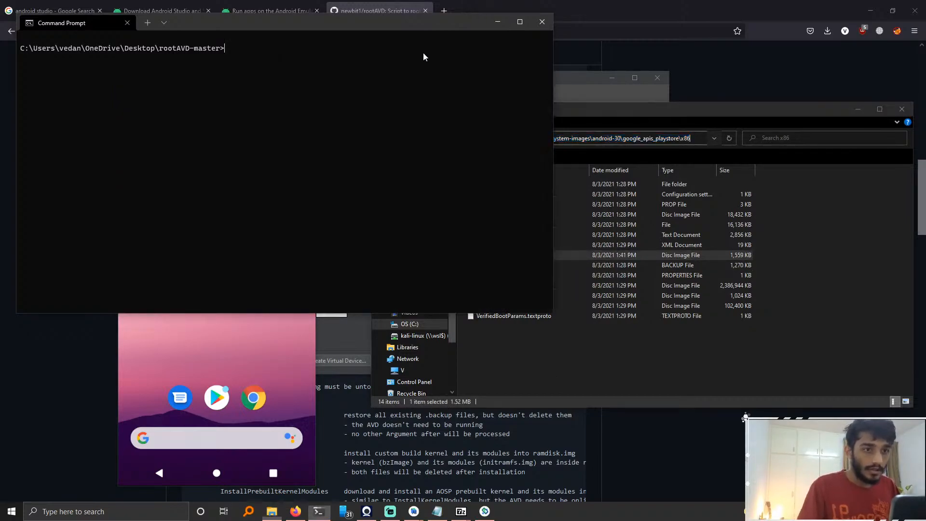
key("ctrl+v")
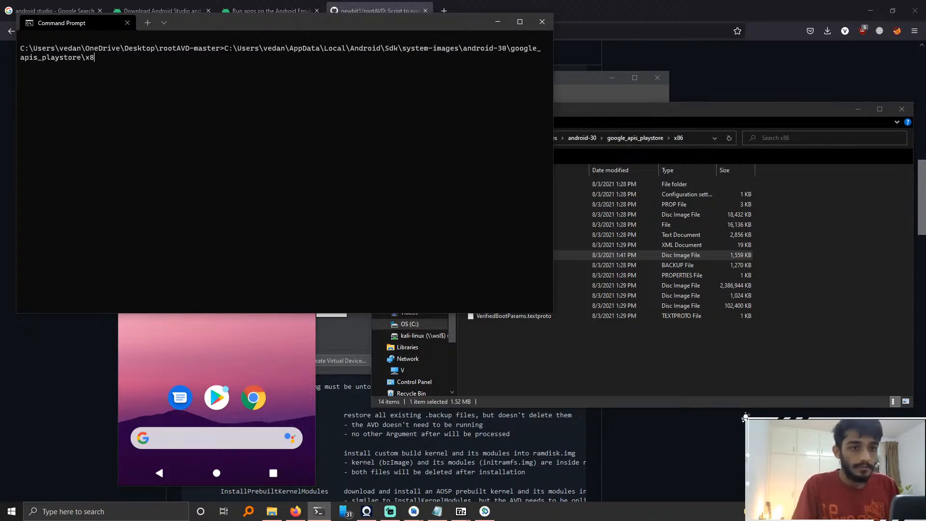
key("BackSpace")
key("BackSpace")
key("BackSpace")
key("BackSpace")
key("BackSpace")
key("BackSpace")
key("BackSpace")
key("BackSpace")
key("BackSpace")
key("BackSpace")
key("BackSpace")
key("BackSpace")
key("BackSpace")
key("BackSpace")
key("BackSpace")
key("BackSpace")
key("BackSpace")
key("BackSpace")
key("BackSpace")
key("BackSpace")
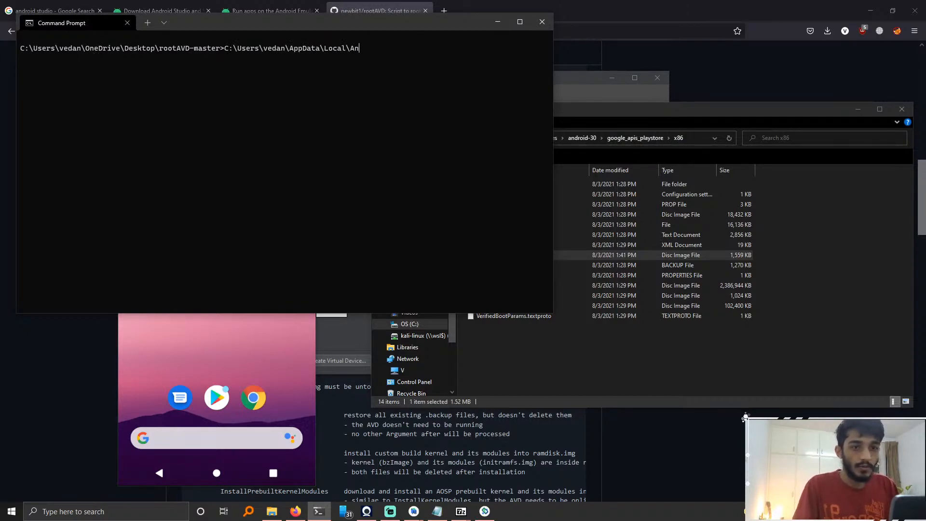
key("BackSpace")
key("BackSpace")
key("BackSpace")
key("BackSpace")
key("BackSpace")
key("BackSpace")
key("BackSpace")
key("BackSpace")
key("BackSpace")
key("BackSpace")
key("BackSpace")
key("BackSpace")
key("BackSpace")
key("BackSpace")
key("BackSpace")
key("BackSpace")
key("BackSpace")
key("BackSpace")
key("BackSpace")
key("BackSpace")
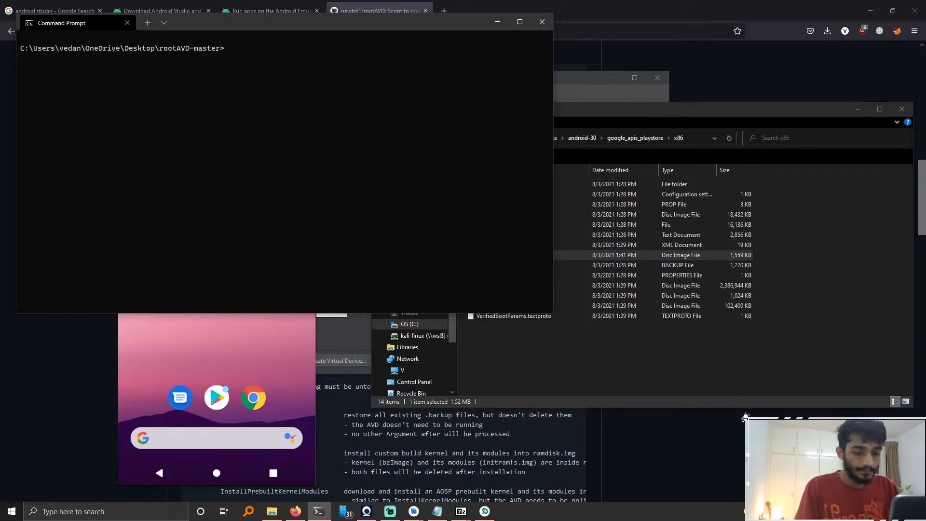
Step: Run rootAVD.bat without arguments to display its usage help and command examples
type("r")
key("Tab")
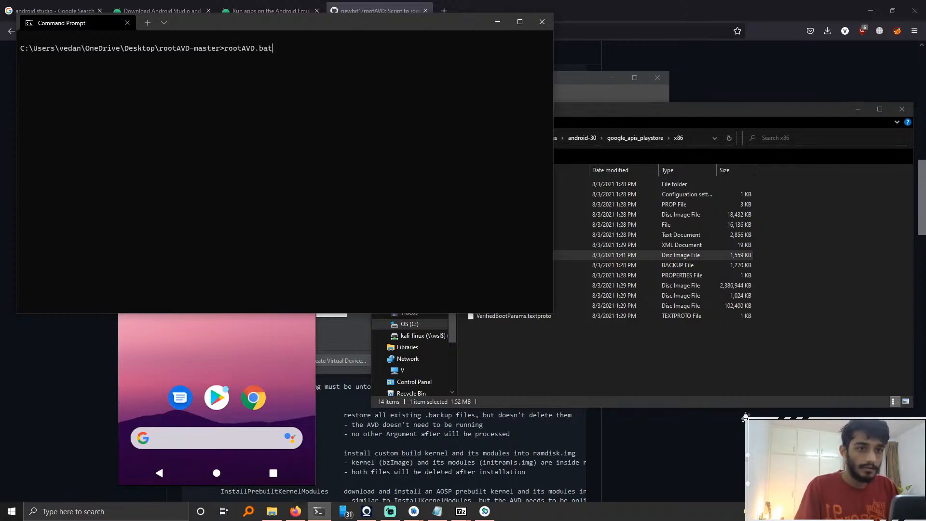
key("Return")
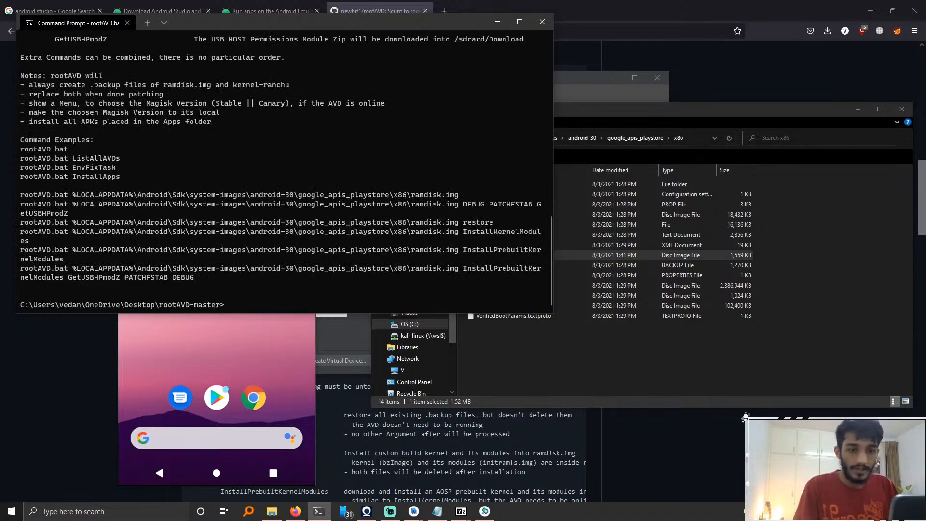
Step: Run rootAVD.bat with the path C:\Users\vedan\AppData\Local\Android\Sdk\system-images\android-30\google_apis_playstore\x86\ramdisk.img
key("Up")
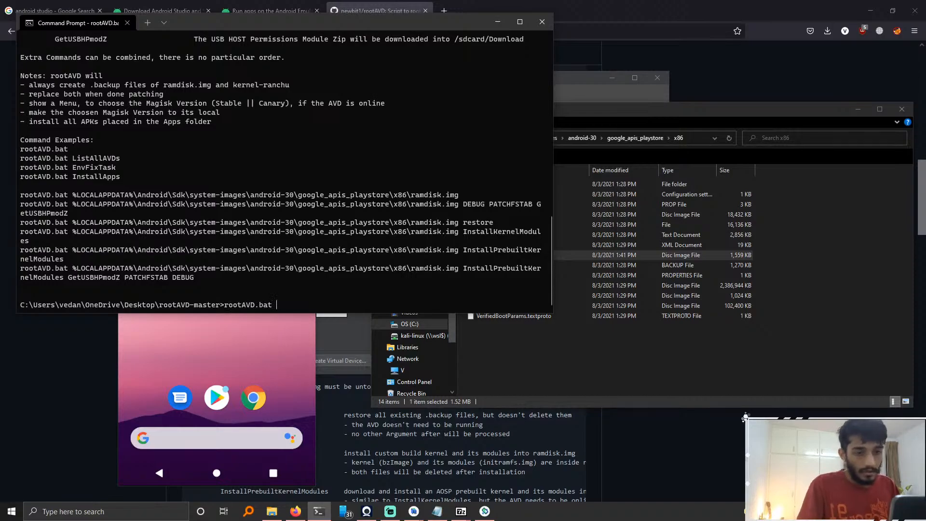
key("ctrl+v")
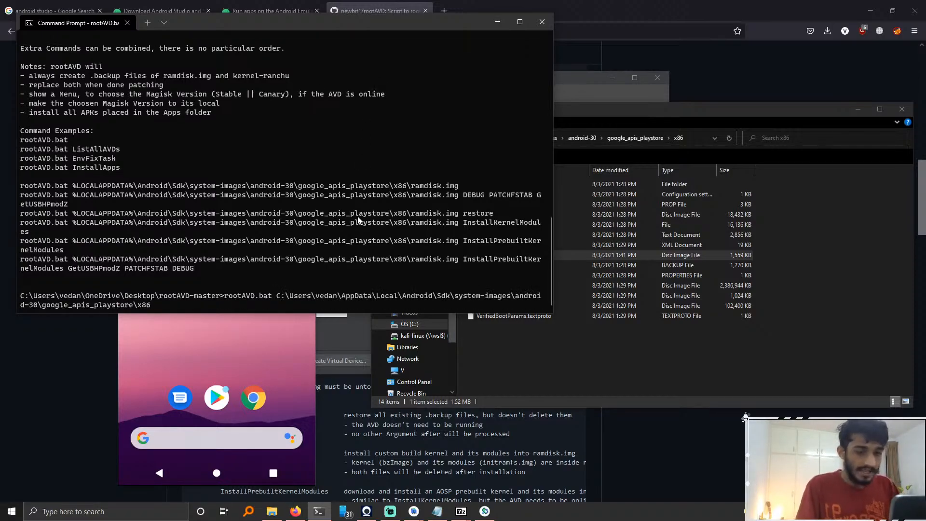
type("\\")
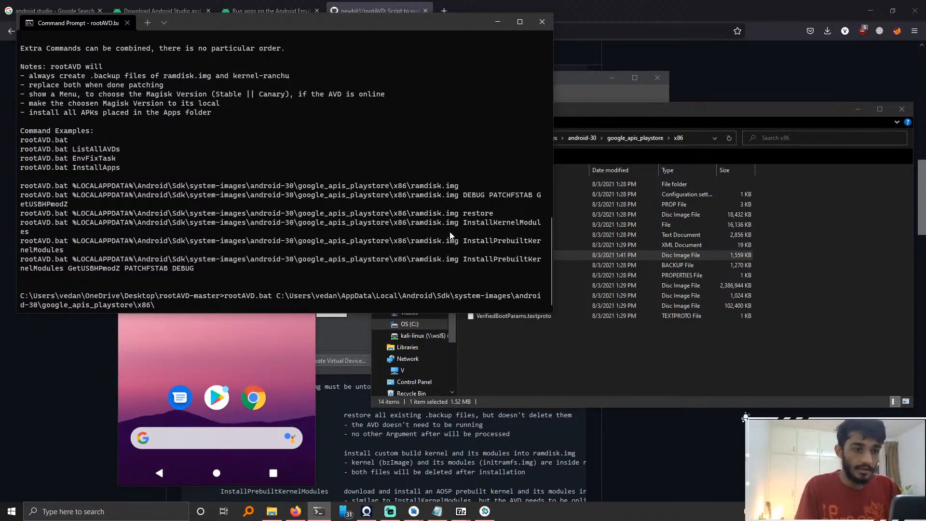
type("ramdisk.i")
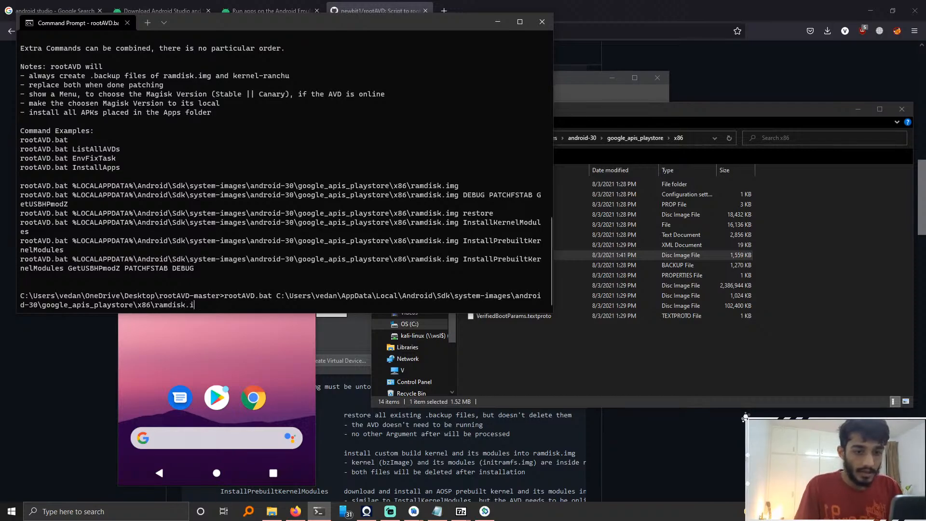
type("mg")
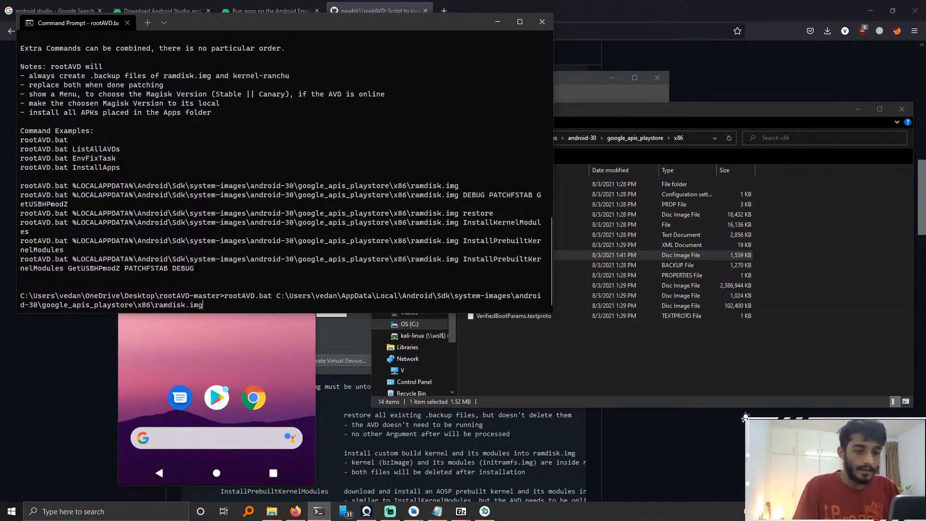
key("Return")
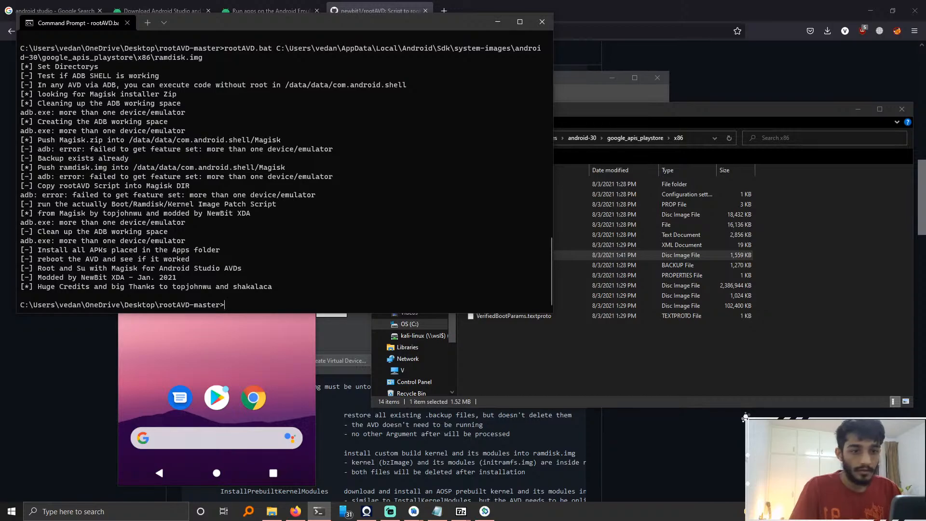
Step: Close the emulator and relaunch the Pixel 4 API 30 virtual device from the Android Virtual Device Manager
left_click(278, 366)
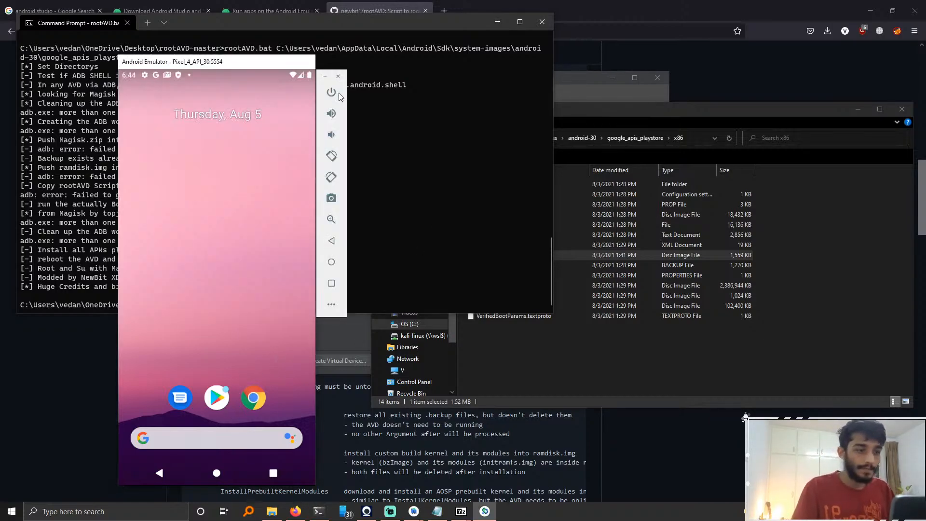
left_click(338, 76)
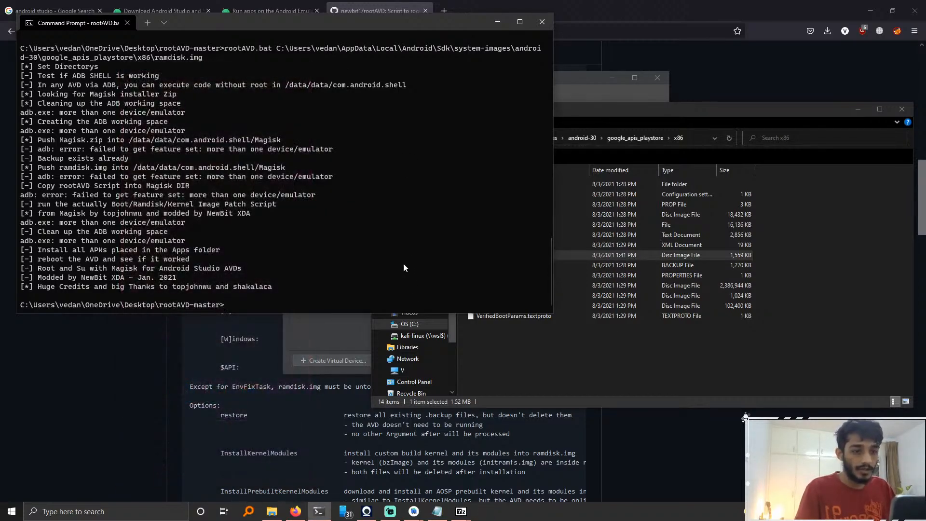
left_click(125, 511)
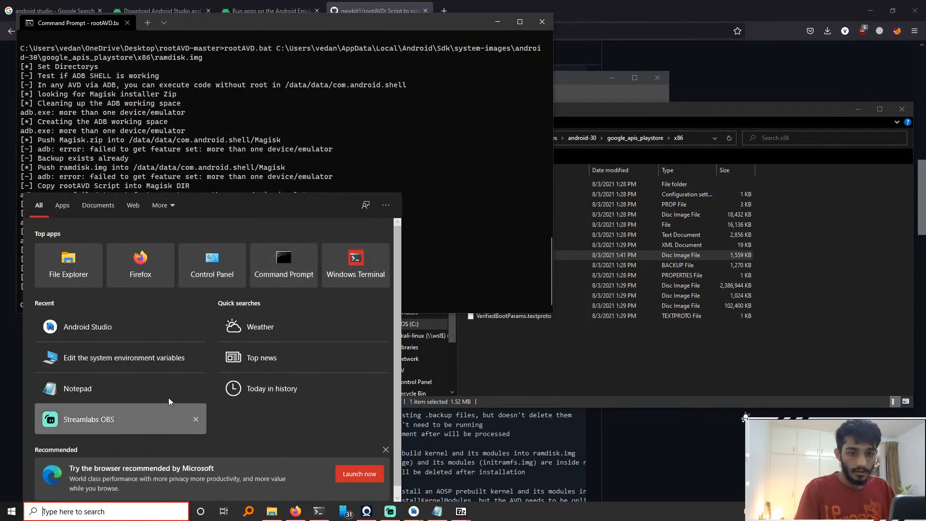
left_click(414, 510)
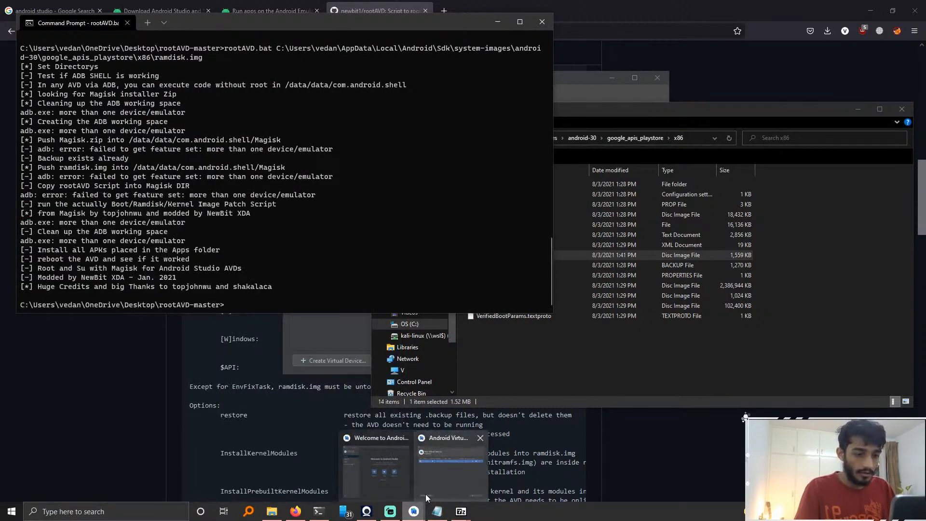
left_click(425, 493)
left_click(601, 160)
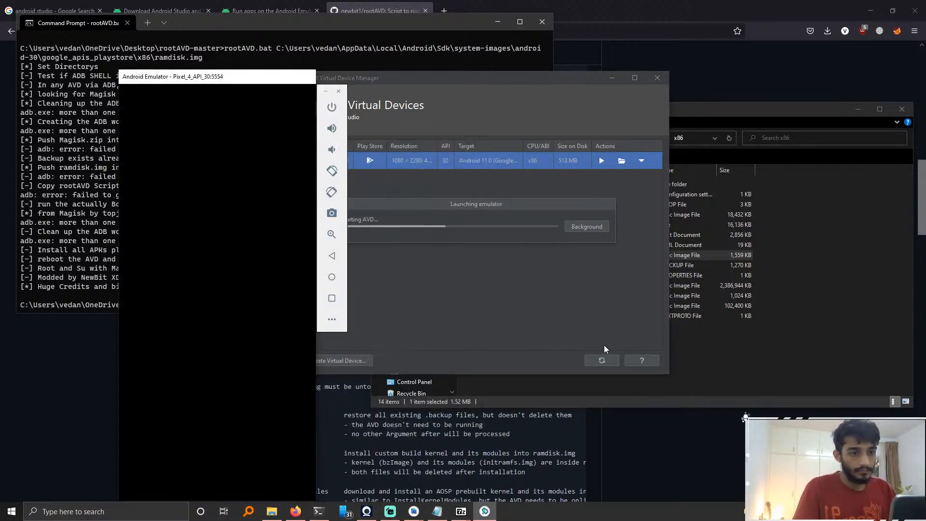
left_click(787, 354)
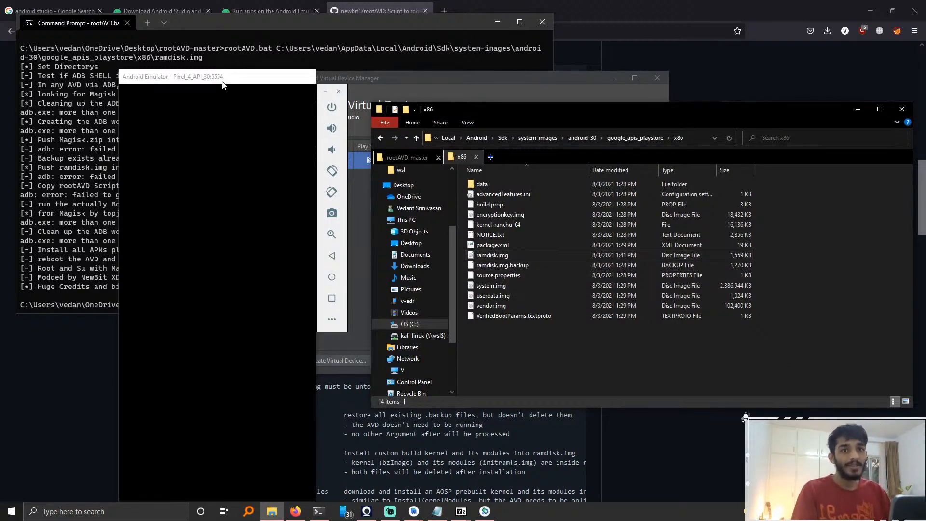
left_click_drag(222, 85, 230, 66)
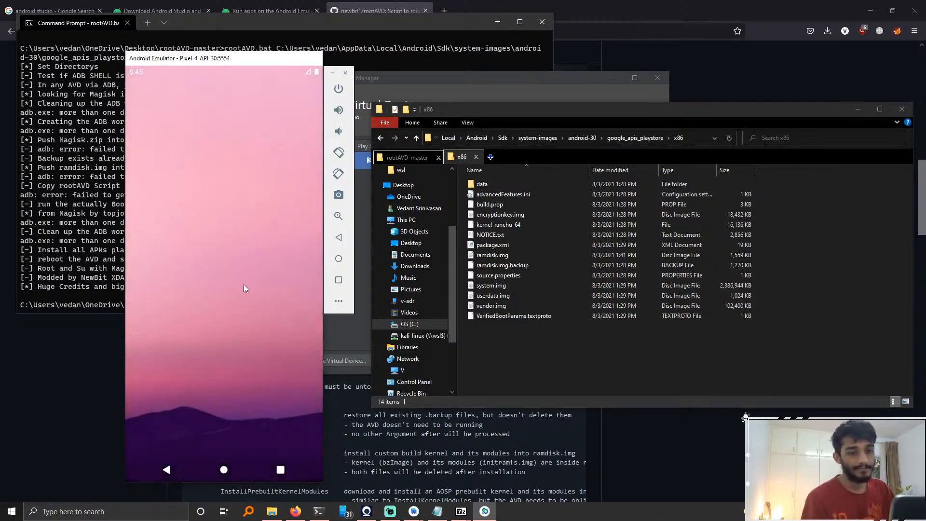
Step: Open the Magisk app from the emulator's app drawer and accept the upgrade to full Magisk
left_click_drag(239, 351, 241, 163)
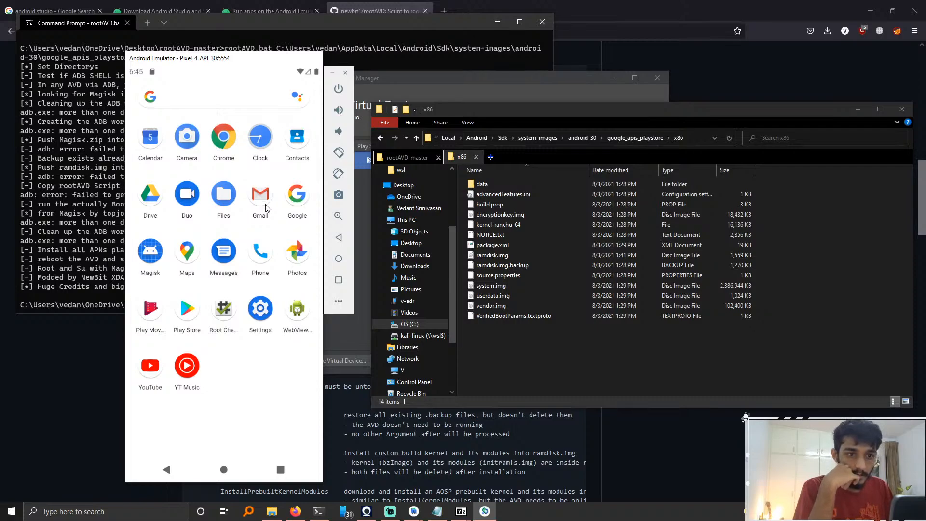
left_click_drag(266, 204, 270, 250)
mouse_move(153, 250)
left_mouse_down()
mouse_move(158, 265)
mouse_move(161, 256)
left_mouse_up()
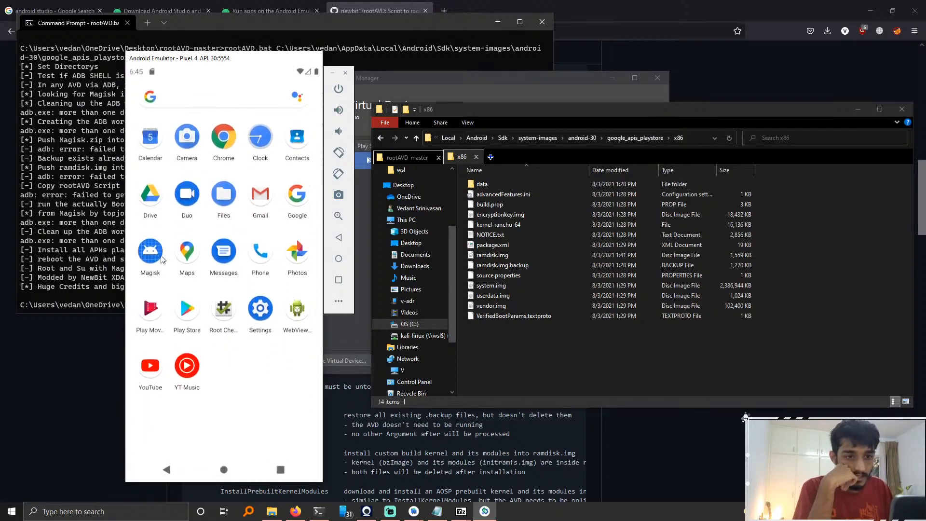
left_click_drag(200, 206, 231, 264)
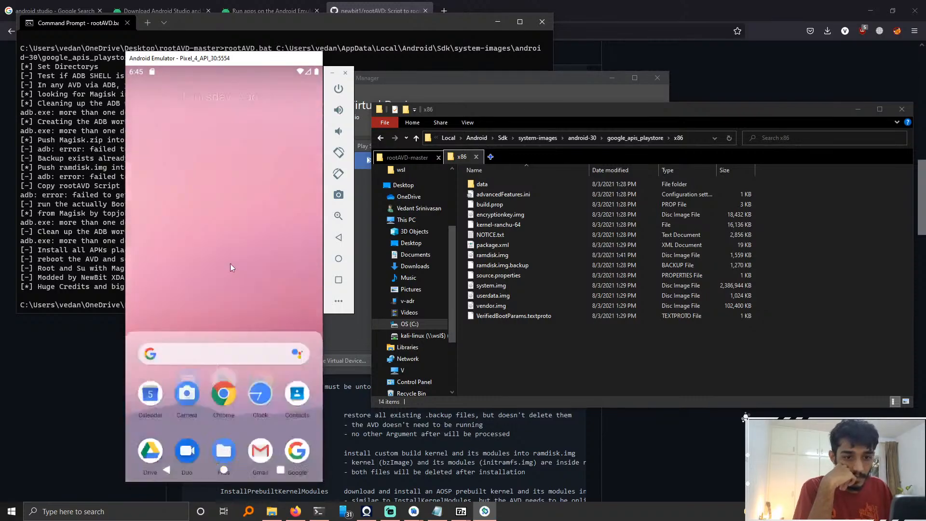
left_click(150, 252)
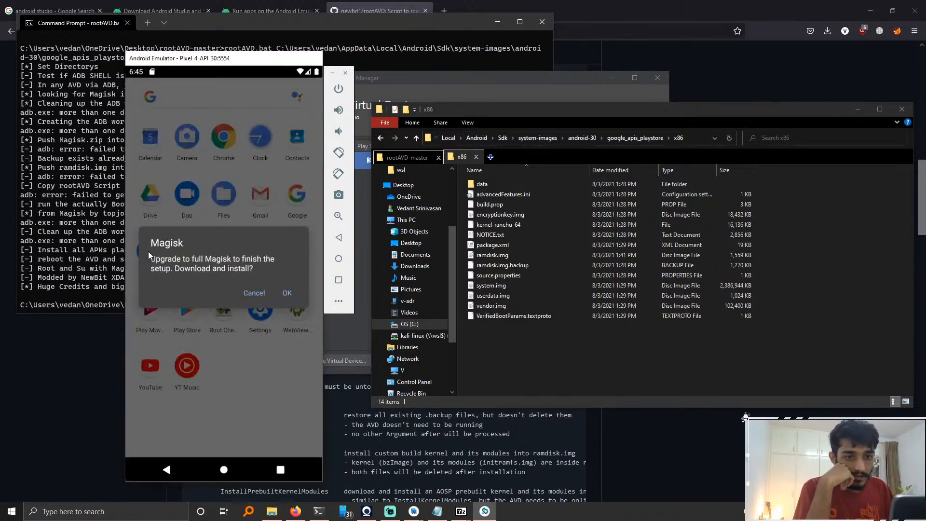
left_click(286, 293)
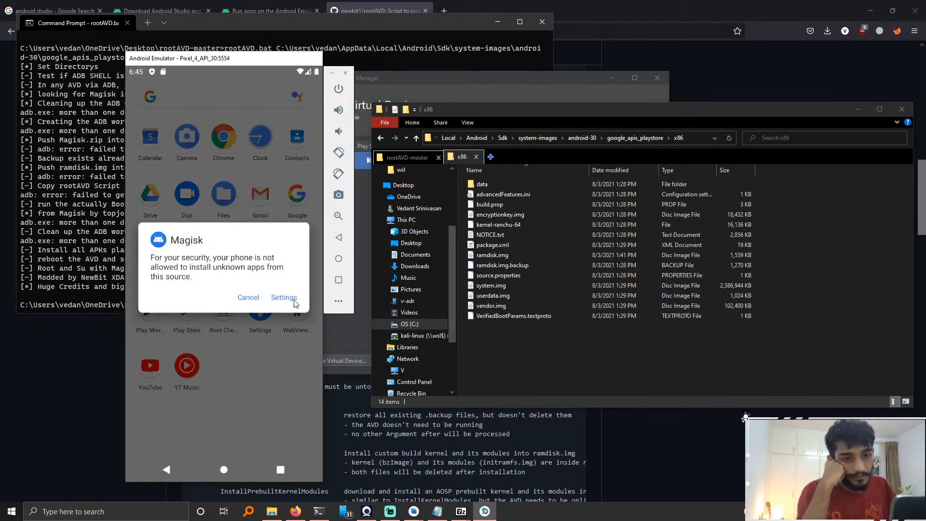
Step: Allow Magisk to install unknown apps in the emulator's settings, then return to the home screen
left_click(293, 298)
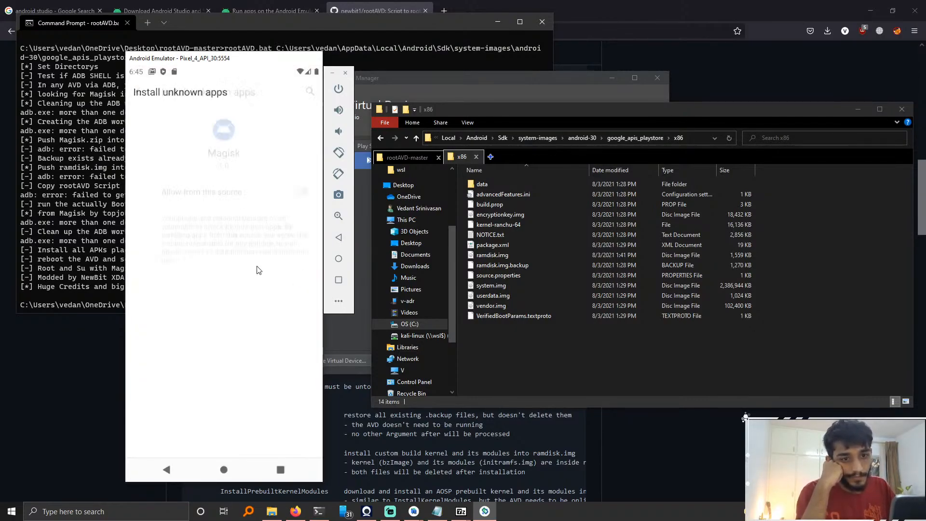
left_click(304, 191)
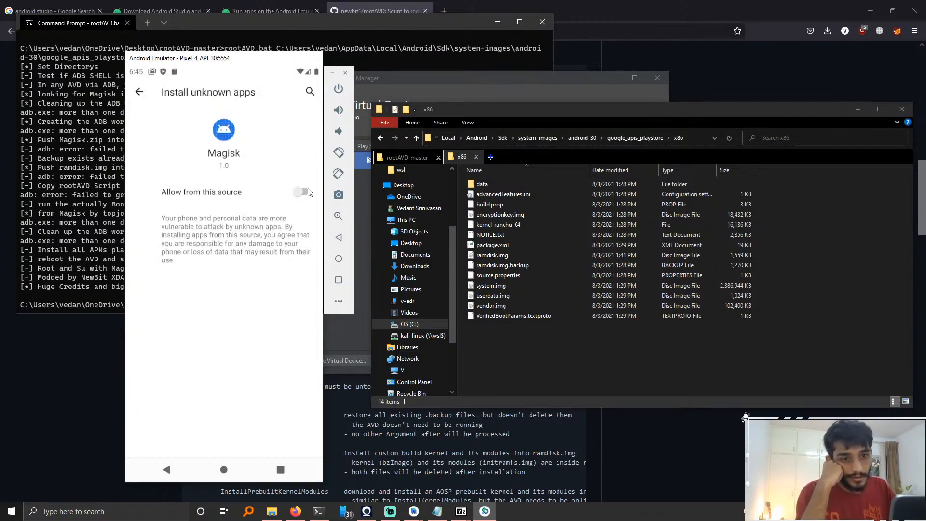
left_click(223, 469)
Step: Reopen Magisk, confirm the full Magisk download and install, and open the installed app
left_click_drag(219, 248, 218, 145)
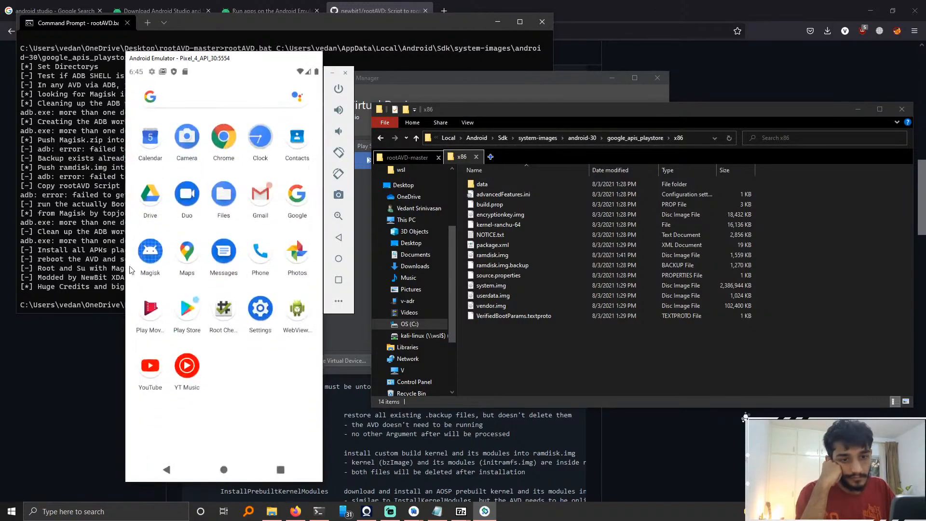
left_click(146, 250)
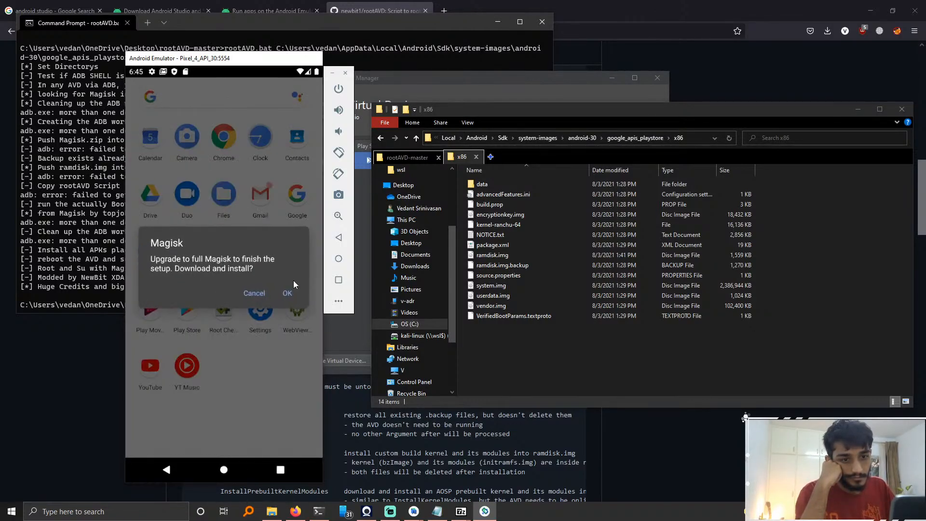
left_click(288, 294)
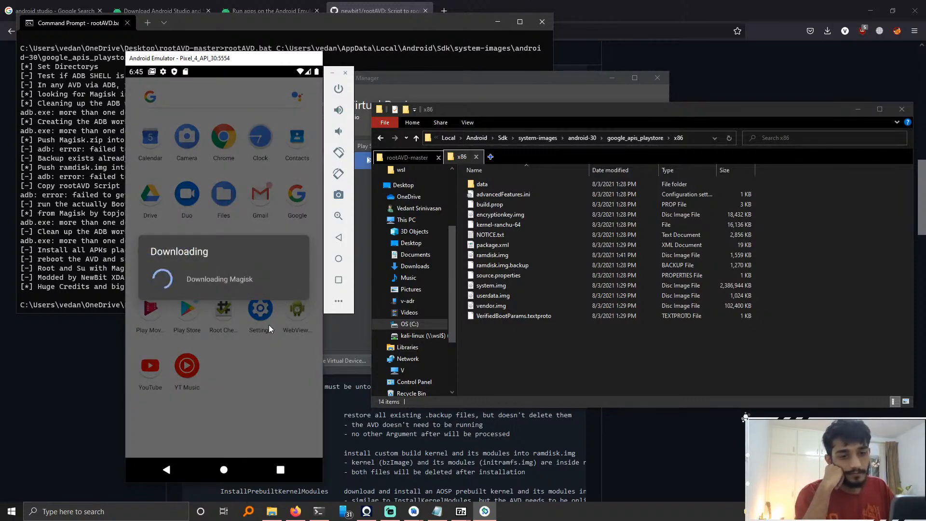
left_click(287, 296)
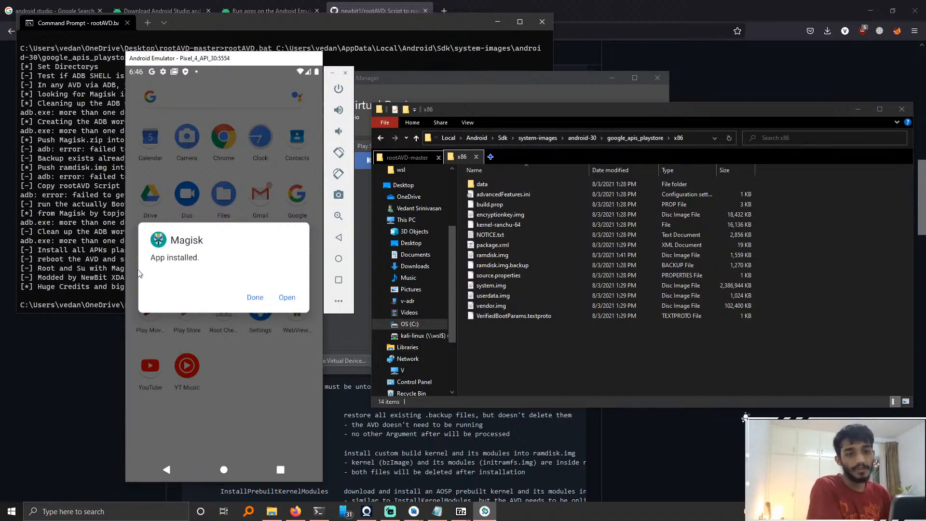
left_click(287, 298)
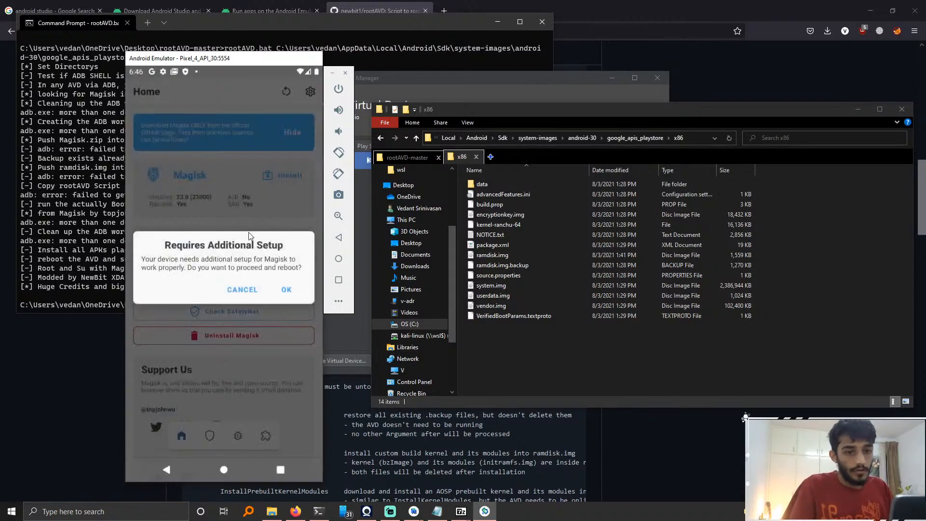
Step: Accept Magisk's additional setup to reboot the emulator
left_click(285, 294)
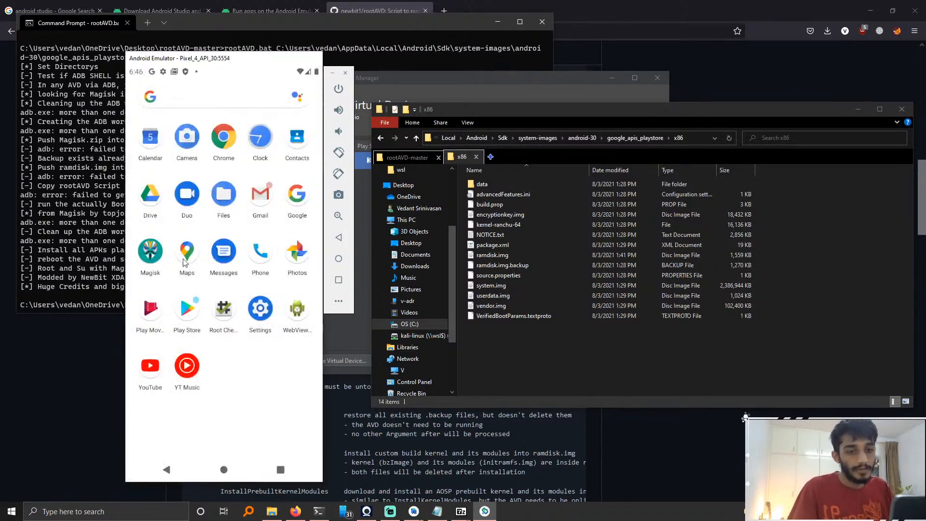
left_click(163, 262)
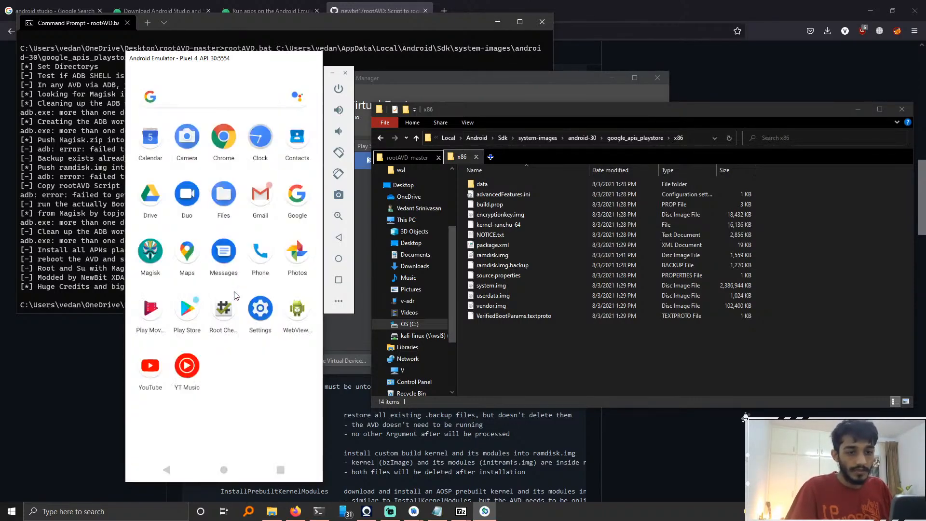
Step: Close the emulator and relaunch the Pixel_4_API_30 virtual device from the Virtual Device Manager
left_click(158, 244)
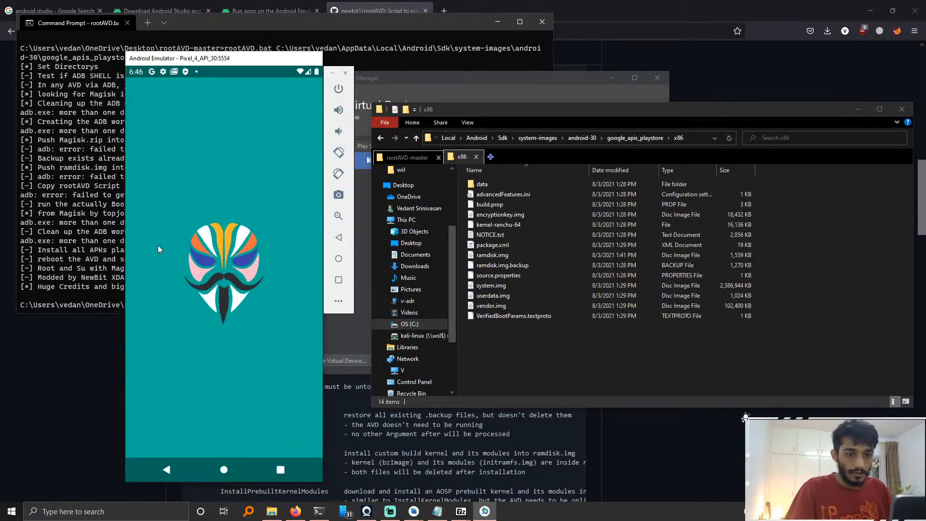
left_click(347, 75)
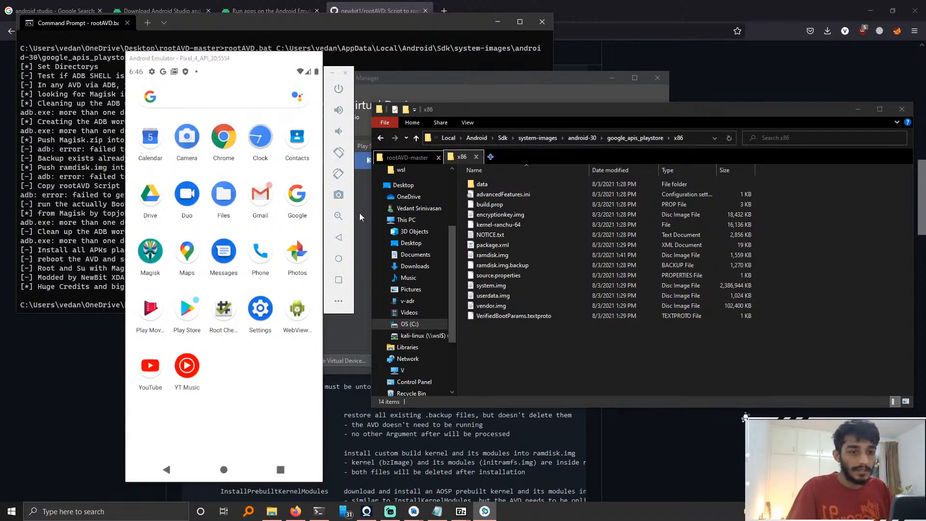
left_click(324, 255)
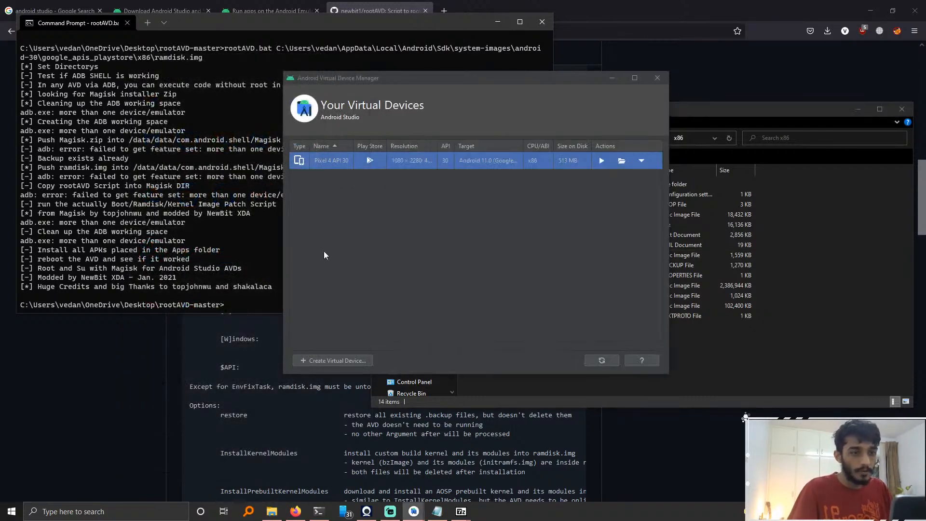
left_click(601, 162)
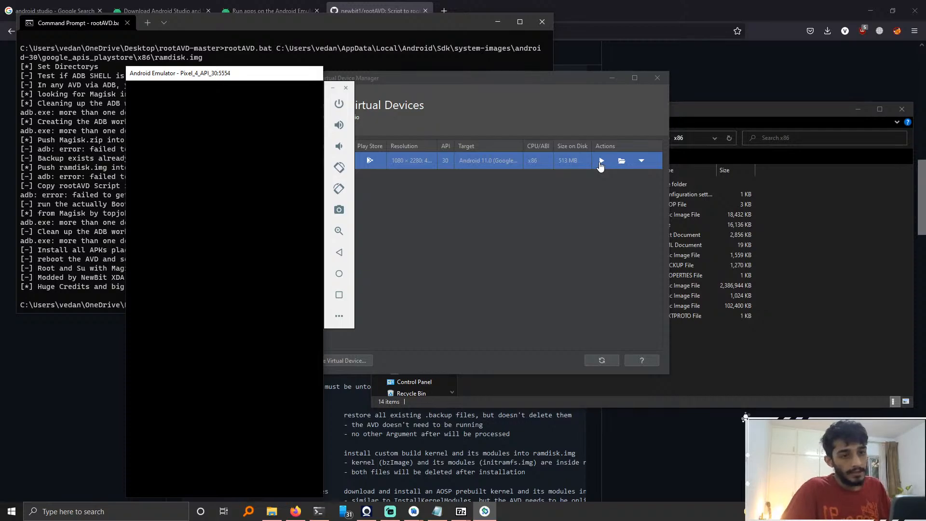
left_click(727, 361)
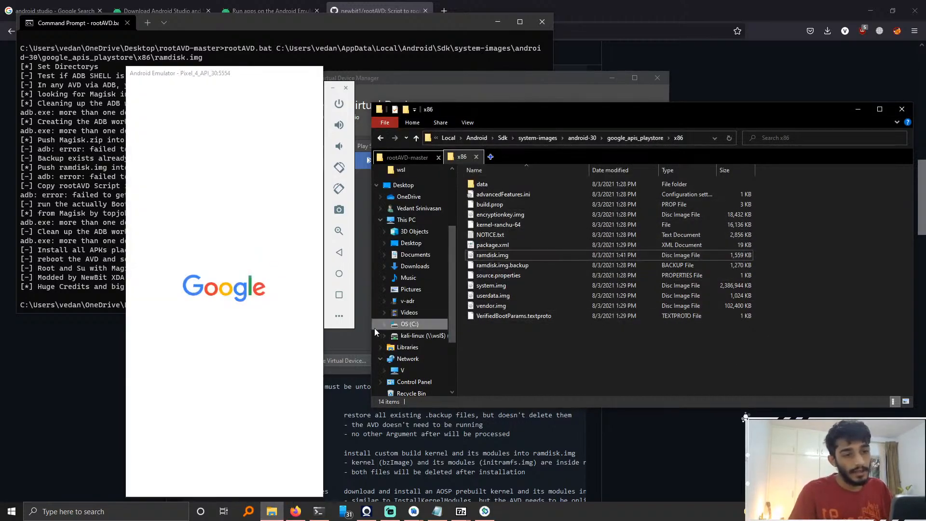
left_click(236, 242)
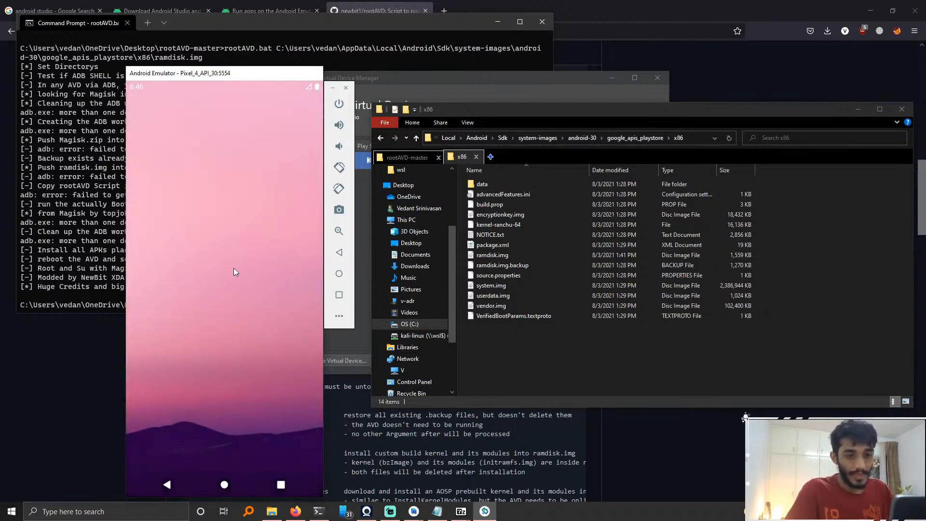
Step: Open Magisk from the app drawer and accept its additional environment setup
left_click_drag(258, 345, 245, 216)
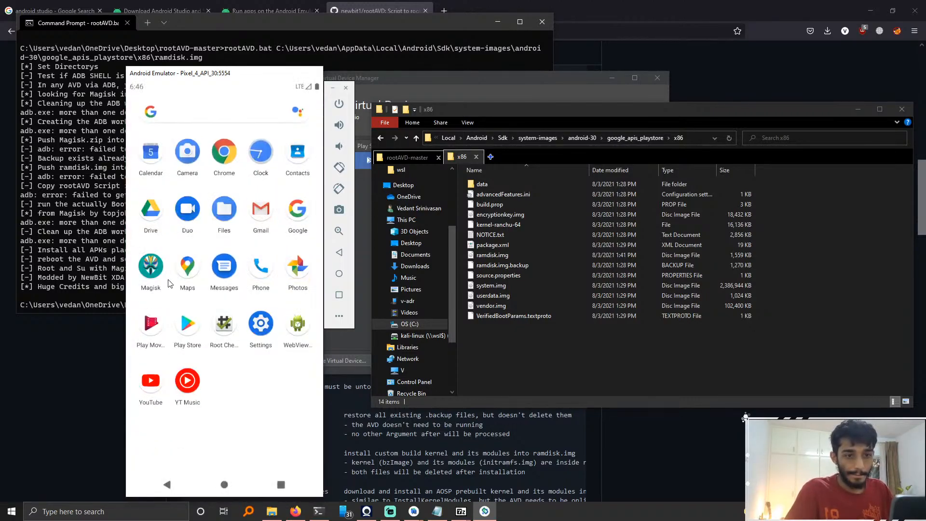
left_click(150, 268)
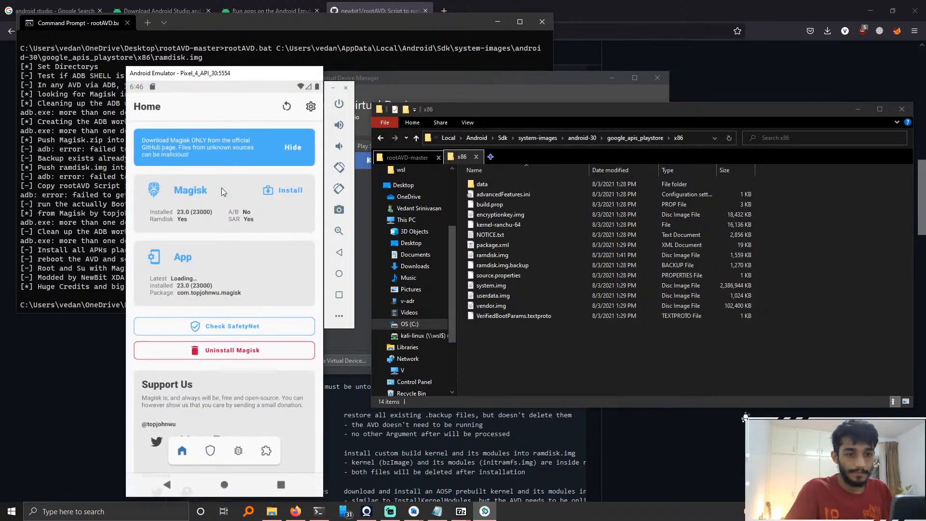
left_click(286, 303)
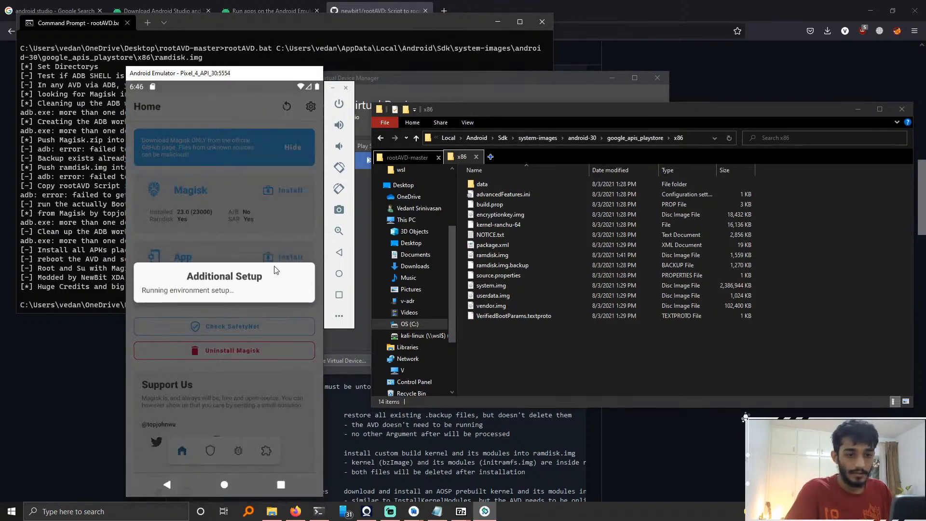
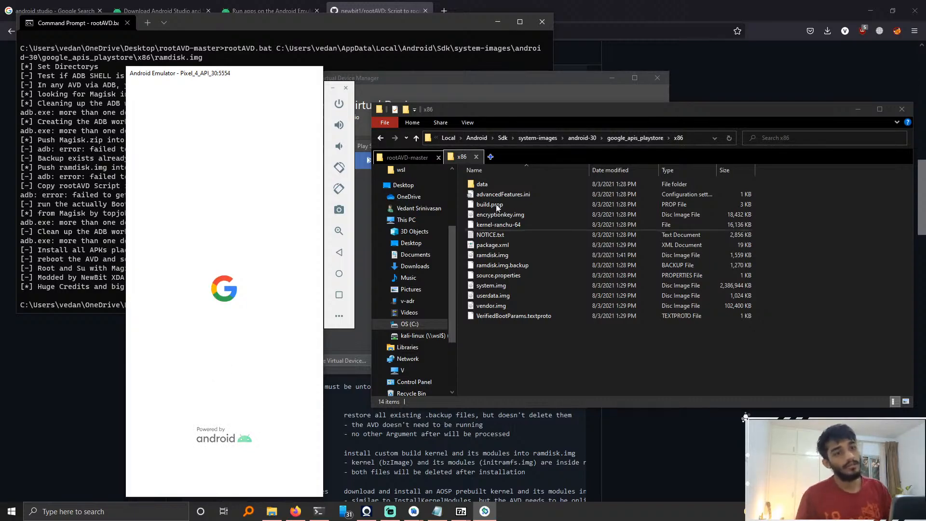
Step: Bring the rebooted emulator forward, open the app drawer and open Magisk to check its installation status
left_click(406, 82)
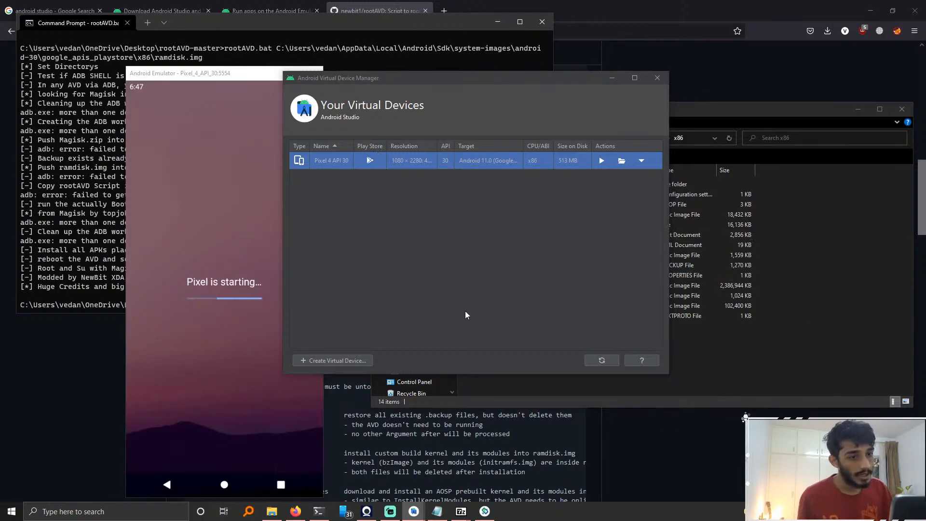
left_click(251, 357)
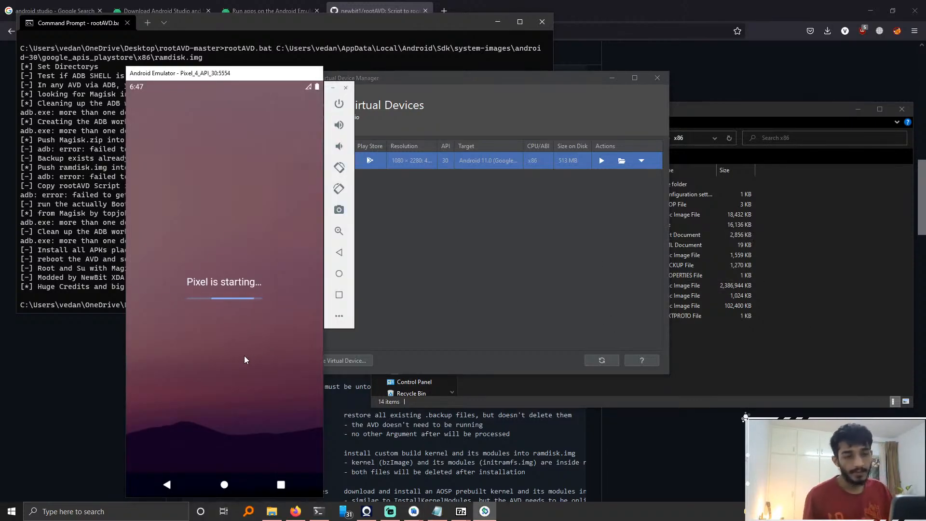
left_click_drag(262, 316, 255, 271)
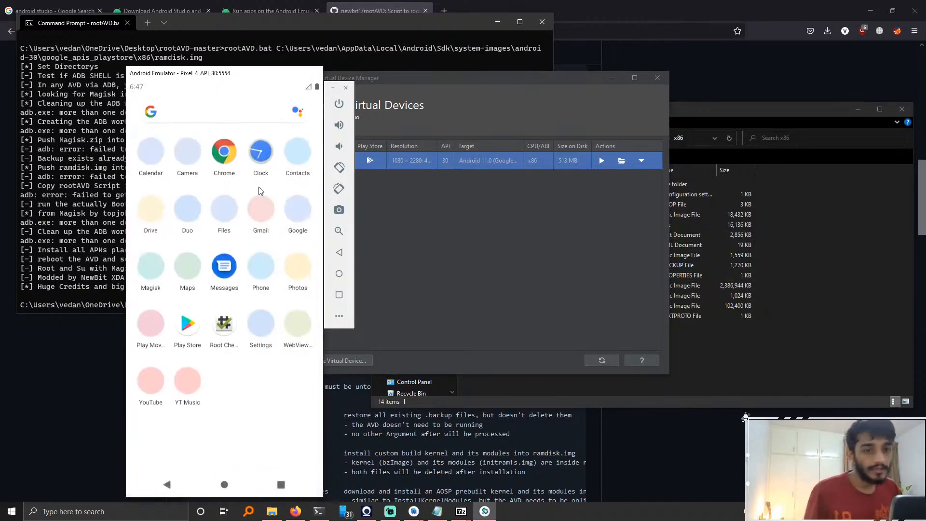
left_click_drag(244, 355, 221, 318)
left_click_drag(219, 366, 211, 269)
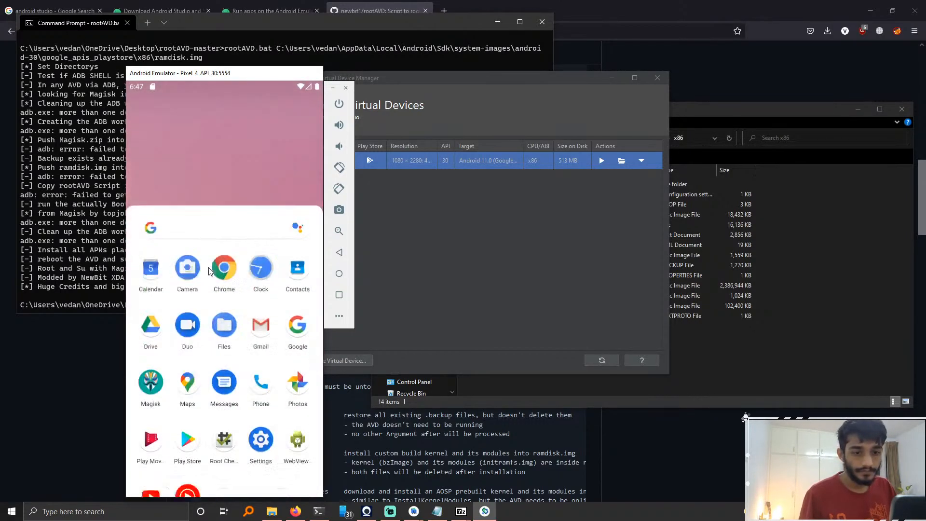
left_click(162, 265)
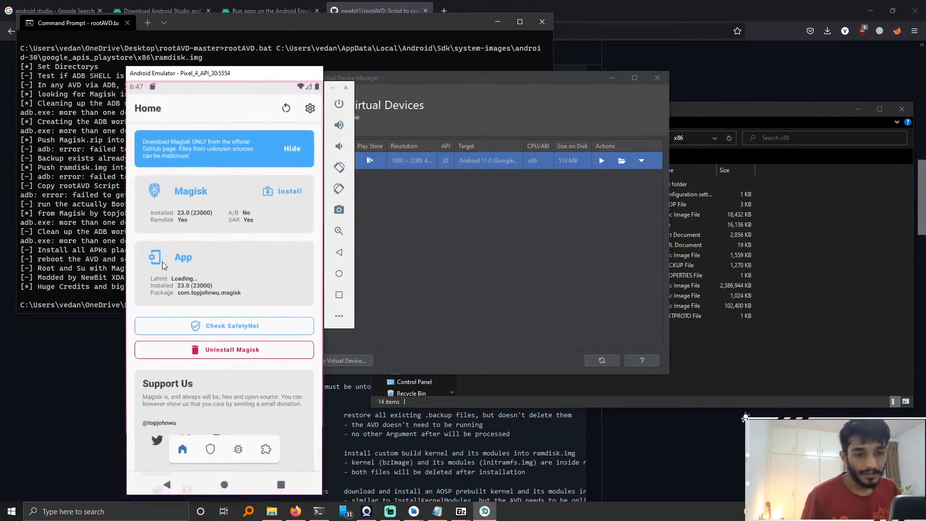
Step: Open Root Checker Basic, verify root and grant its superuser request forever
left_click(224, 485)
left_click_drag(208, 287, 162, 313)
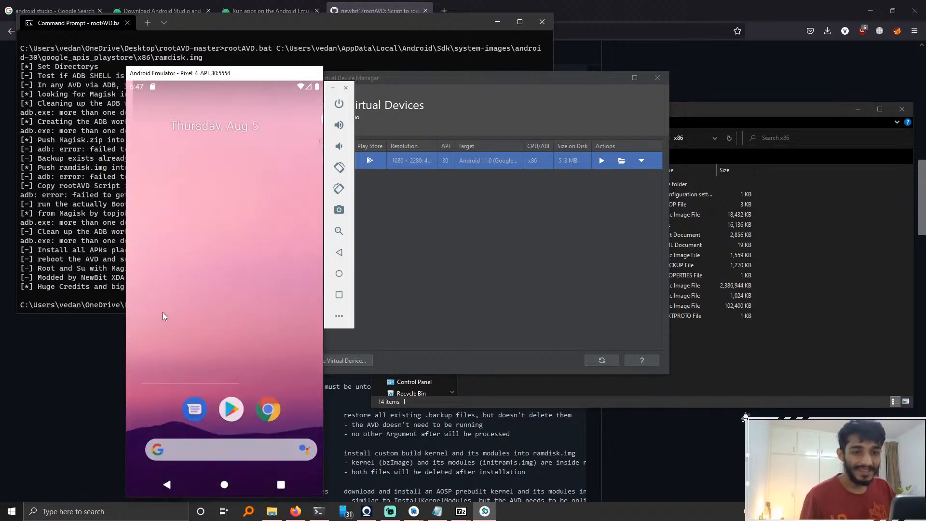
left_click(152, 122)
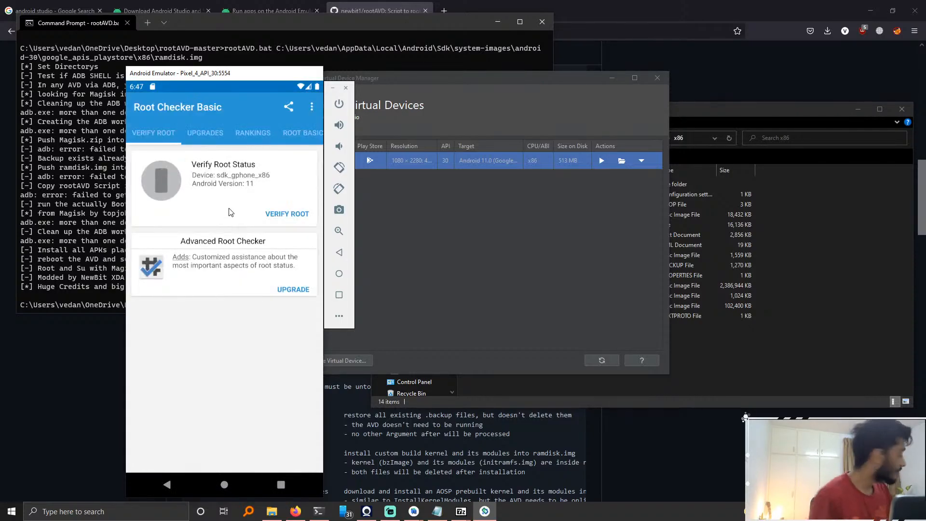
left_click(285, 216)
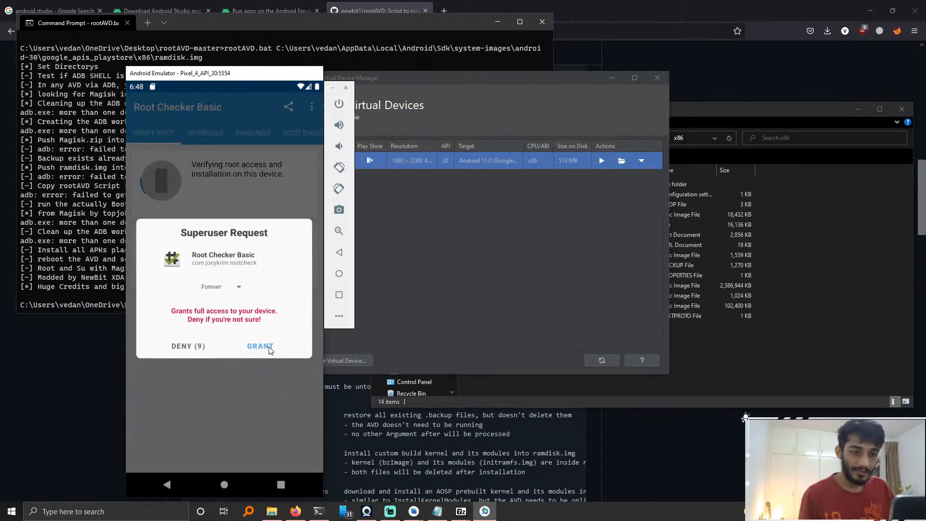
left_click(269, 350)
left_click(224, 485)
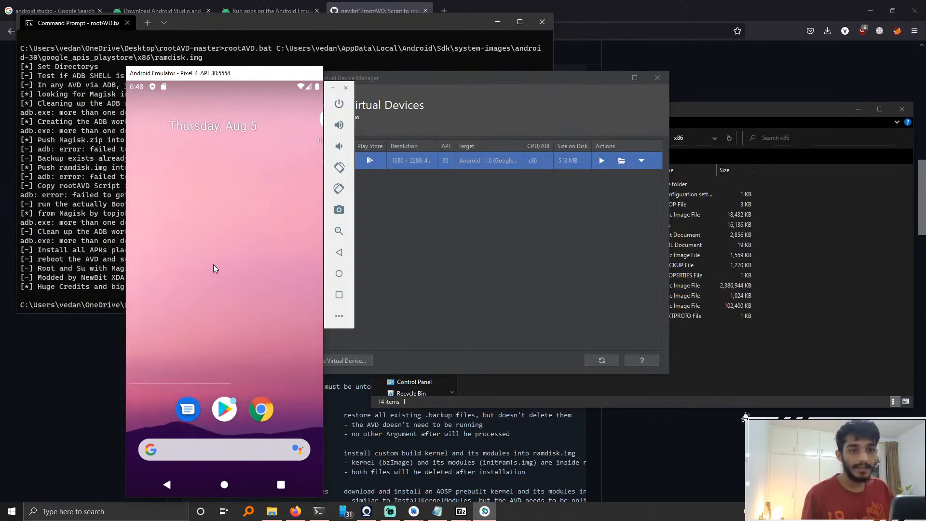
left_click_drag(235, 273, 209, 291)
left_click_drag(204, 356, 275, 354)
left_click(232, 412)
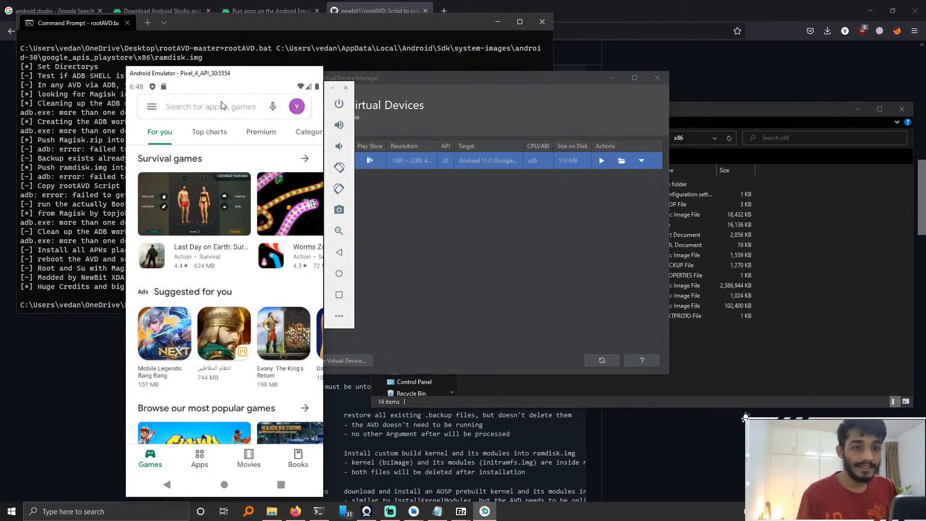
left_click(221, 106)
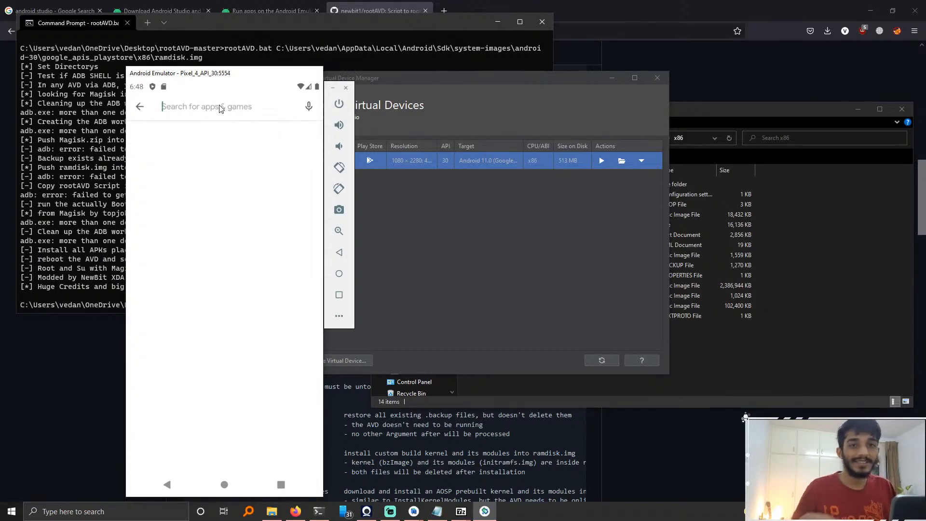
left_click(139, 109)
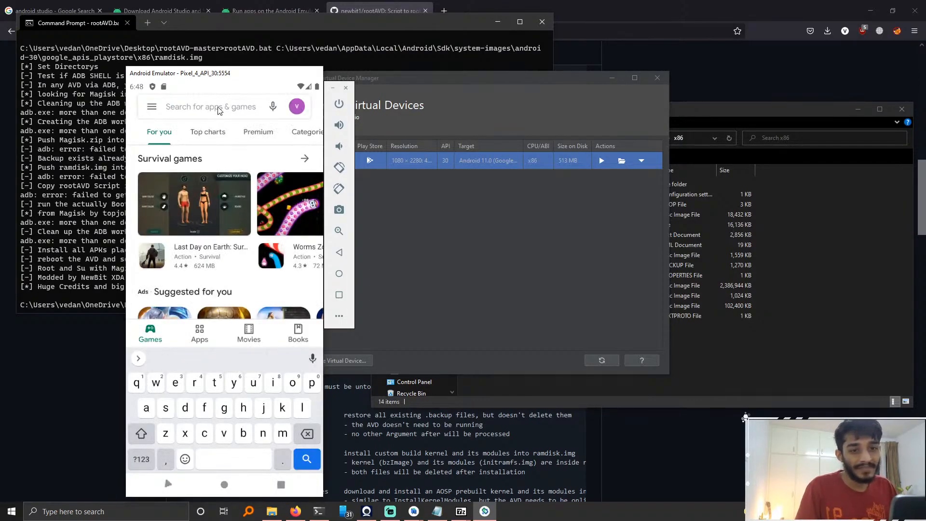
left_click(189, 105)
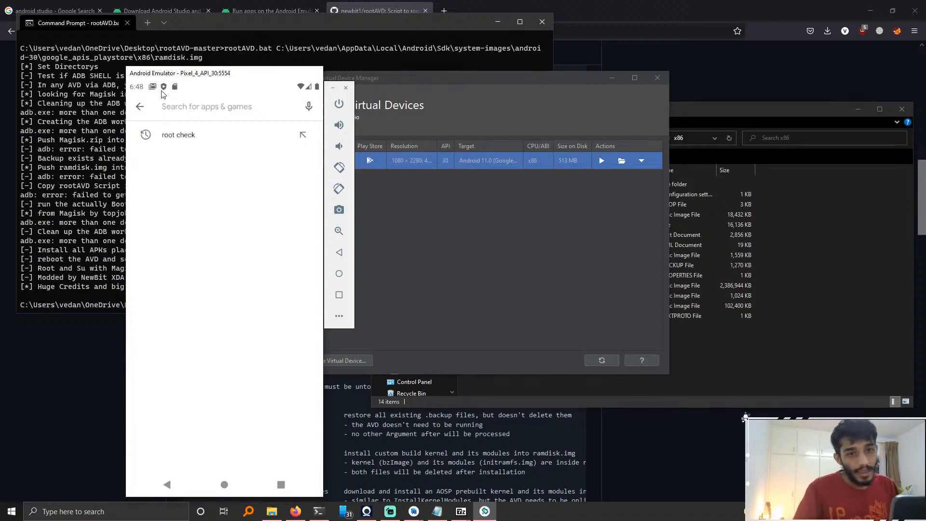
left_click(140, 107)
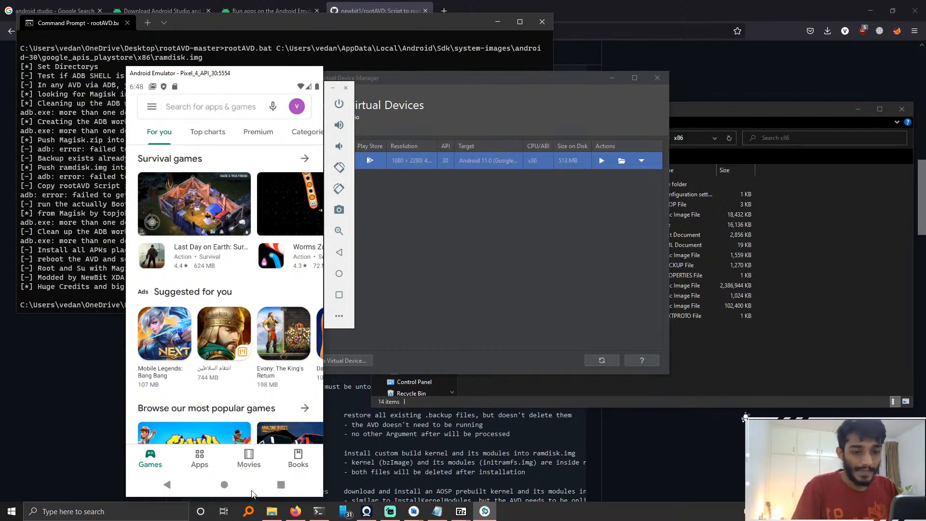
left_click(225, 486)
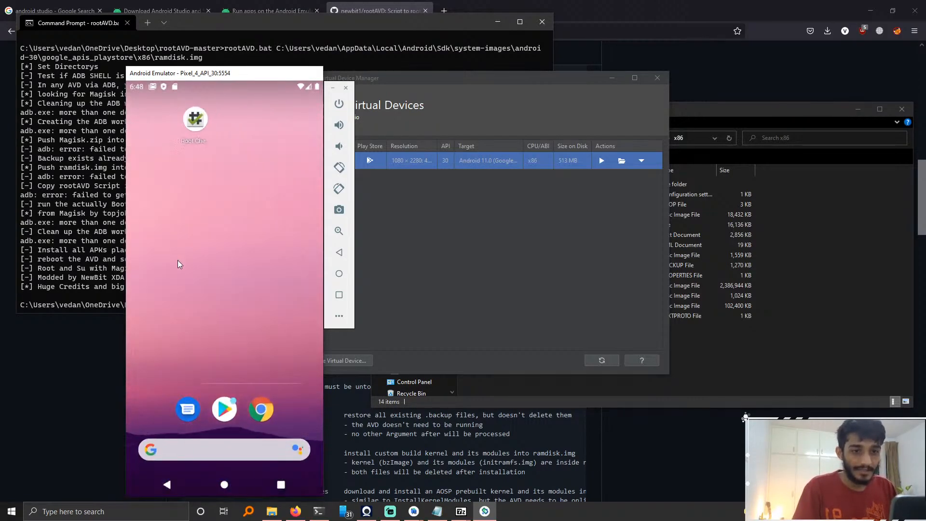
left_click_drag(207, 261, 279, 270)
left_click_drag(231, 285, 139, 298)
Step: Launch Burp Suite Community Edition and start a temporary project
left_click(164, 511)
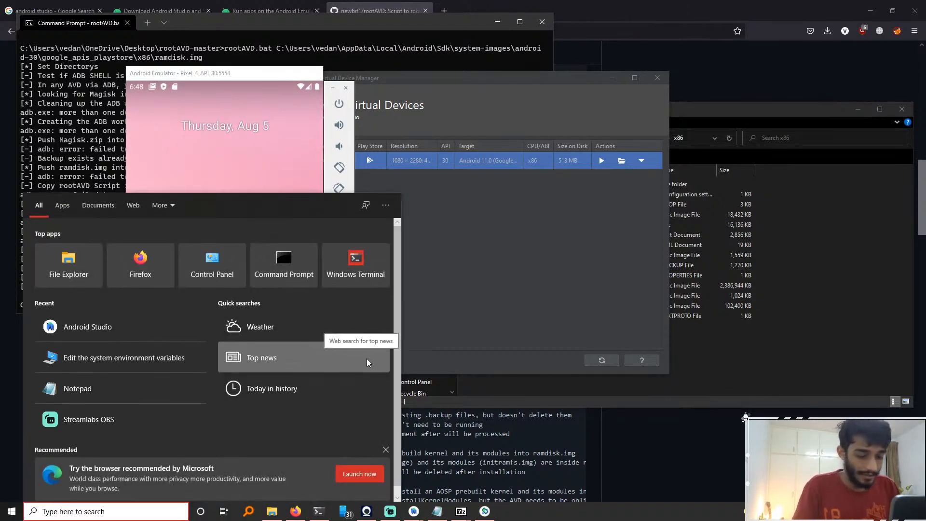
type("b")
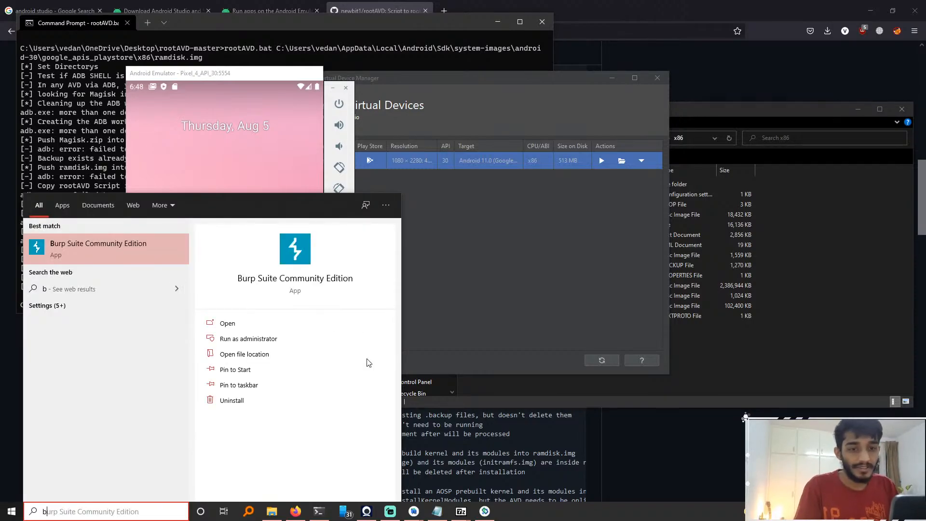
key("Return")
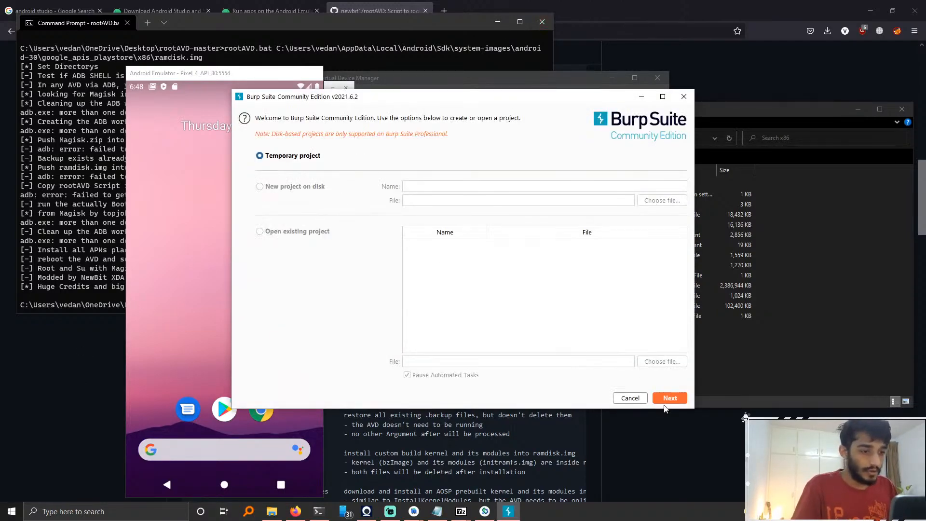
left_click(668, 399)
left_click(668, 397)
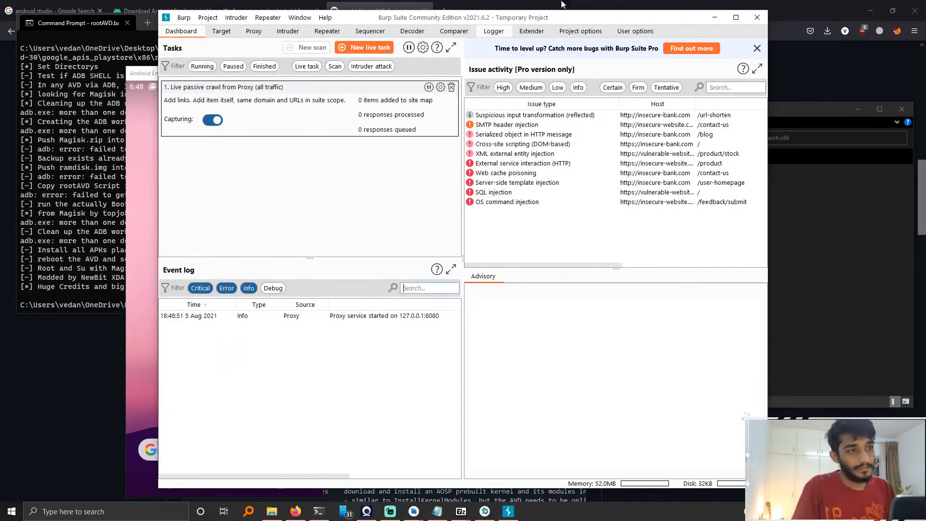
left_click_drag(621, 20, 652, 26)
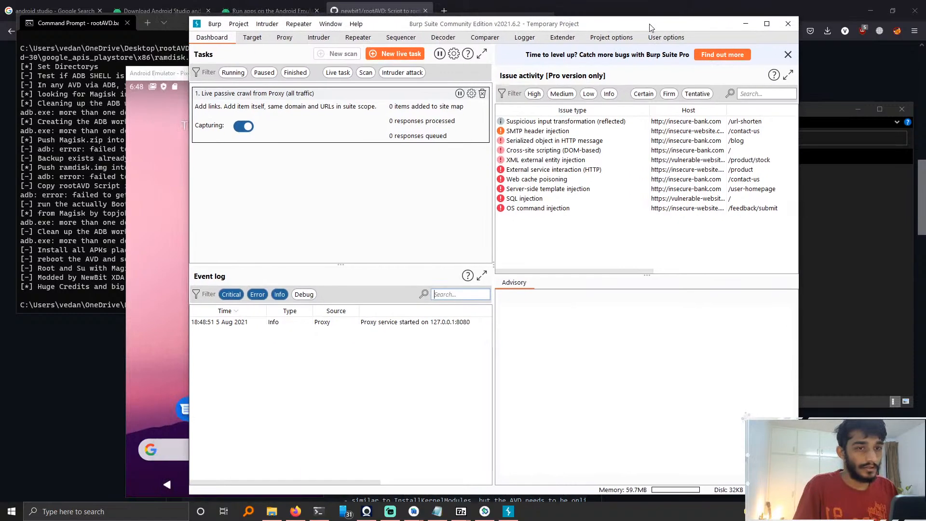
left_click(284, 37)
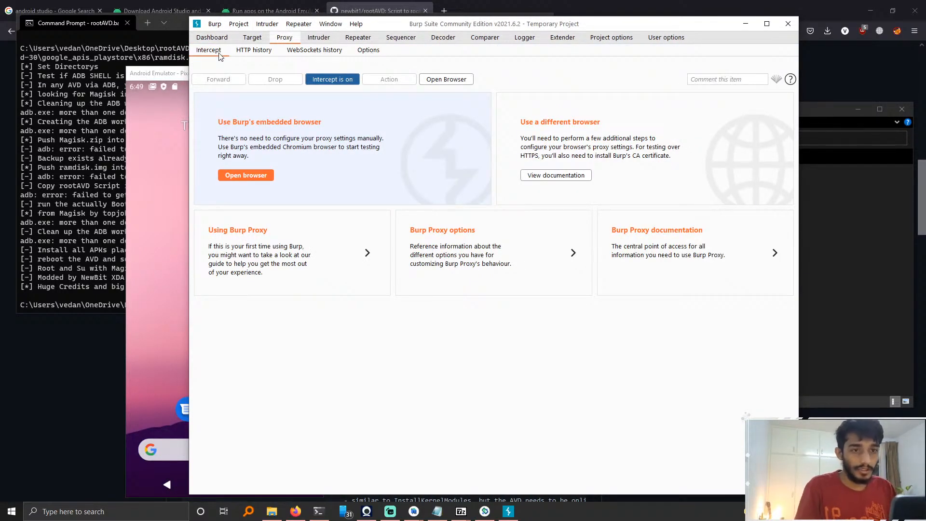
left_click(164, 247)
left_click_drag(239, 81, 230, 27)
left_click_drag(248, 135, 276, 279)
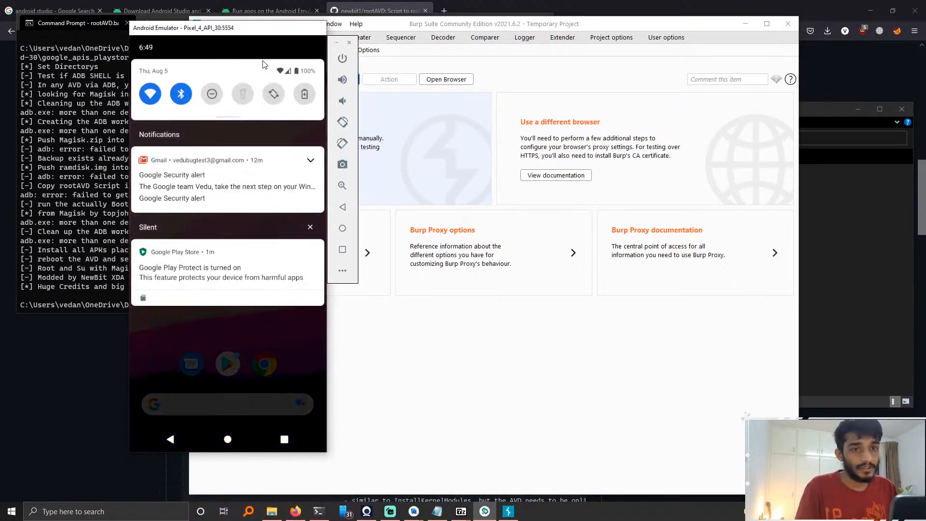
left_click_drag(244, 346, 246, 335)
left_click(310, 160)
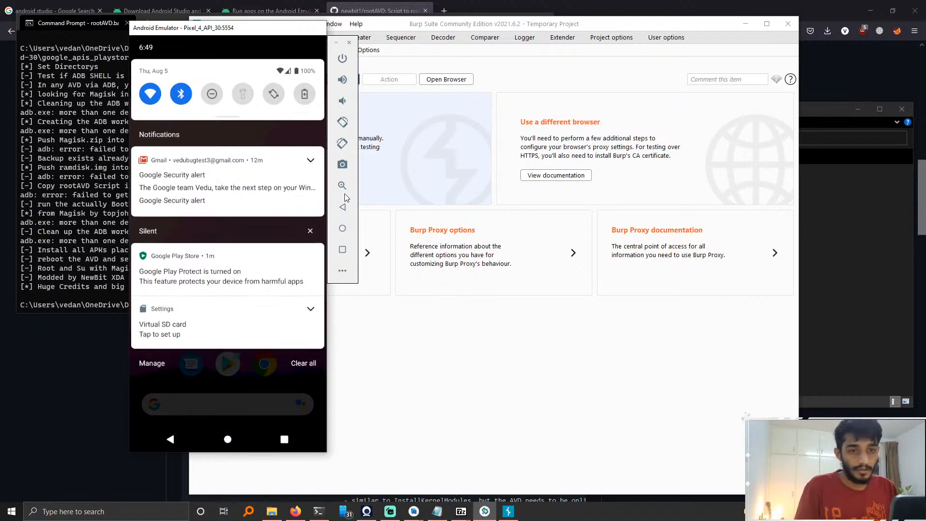
left_click_drag(190, 220, 264, 151)
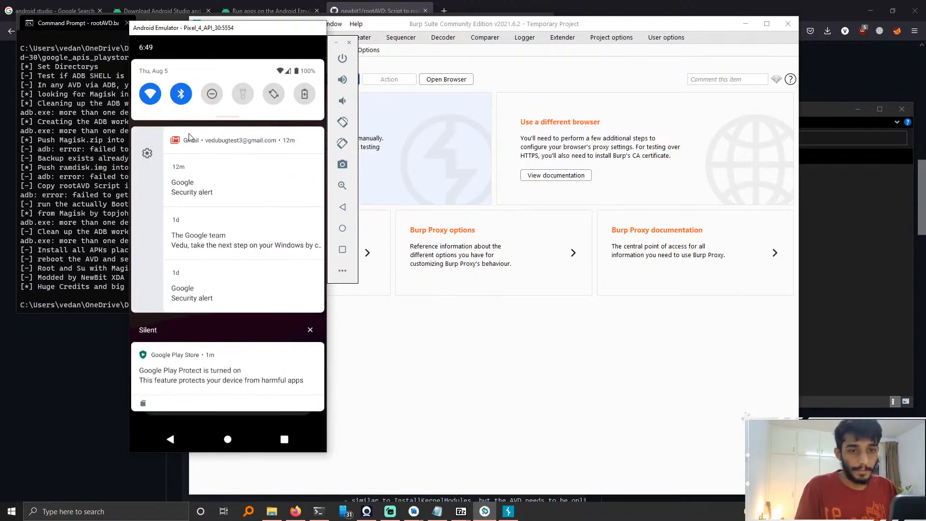
left_click_drag(190, 138, 284, 152)
left_click_drag(236, 277, 240, 126)
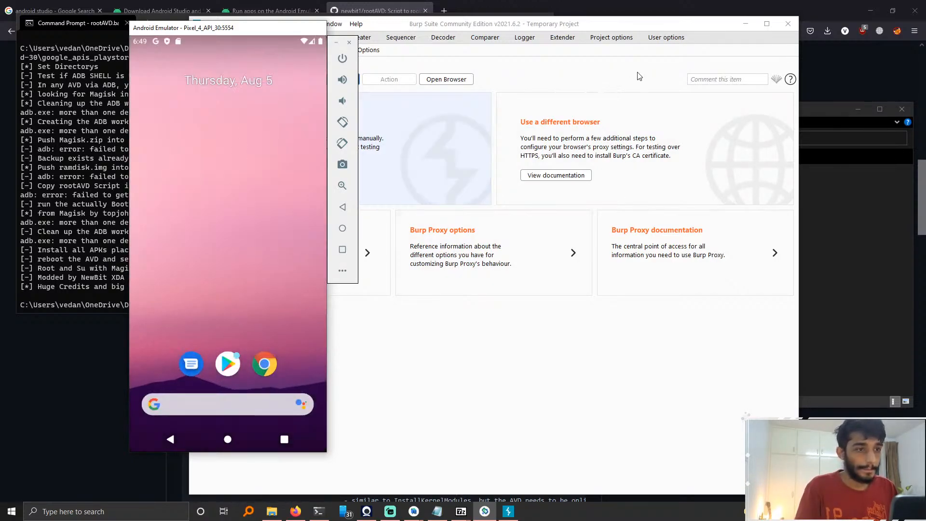
Step: Try to export Burp's CA certificate and private key as a PKCS#12 keystore, then exit the wizard
left_click(476, 63)
left_click(367, 50)
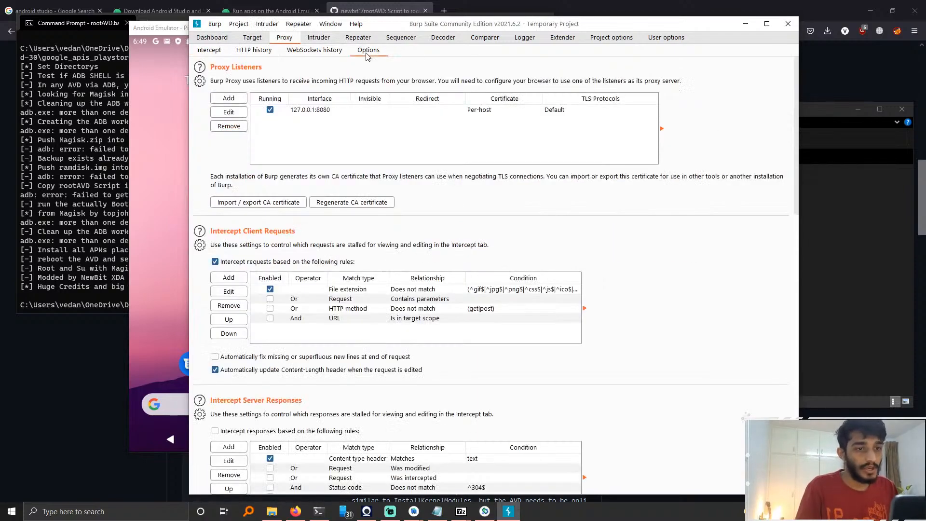
left_click(268, 203)
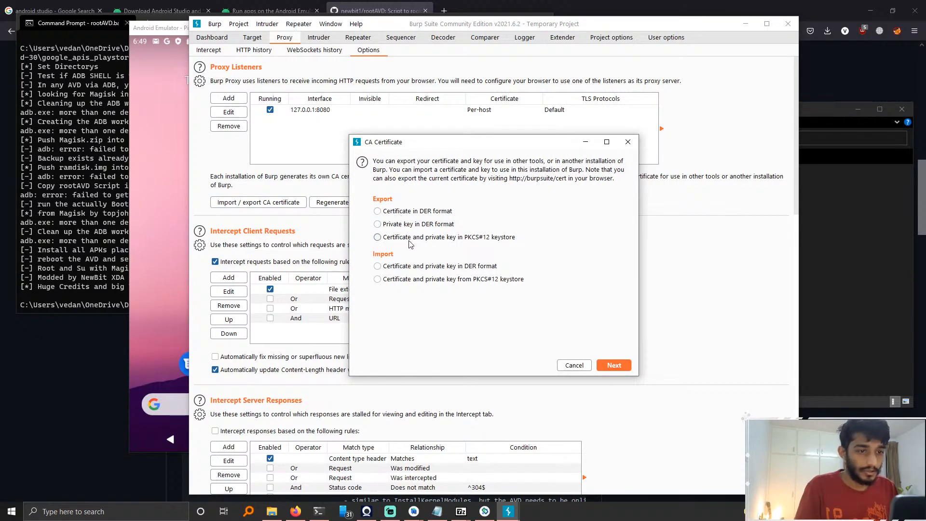
left_click(407, 239)
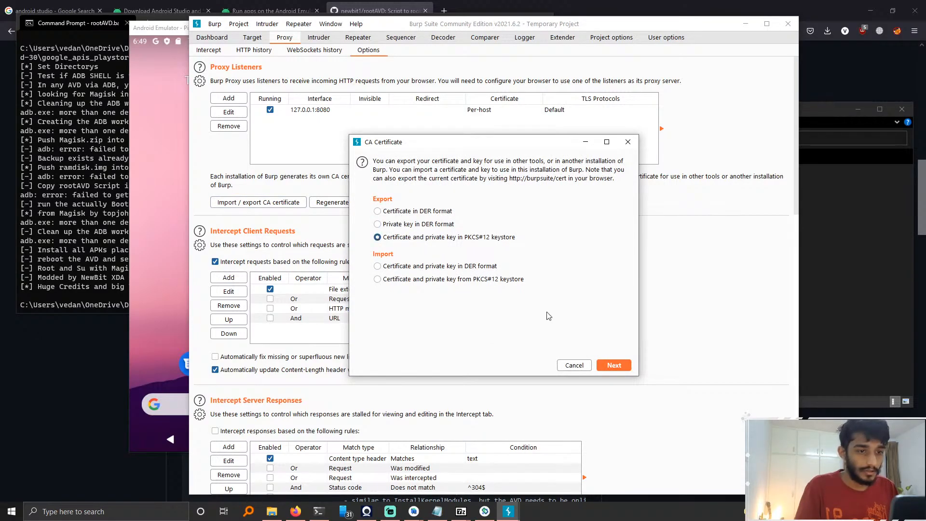
left_click(613, 365)
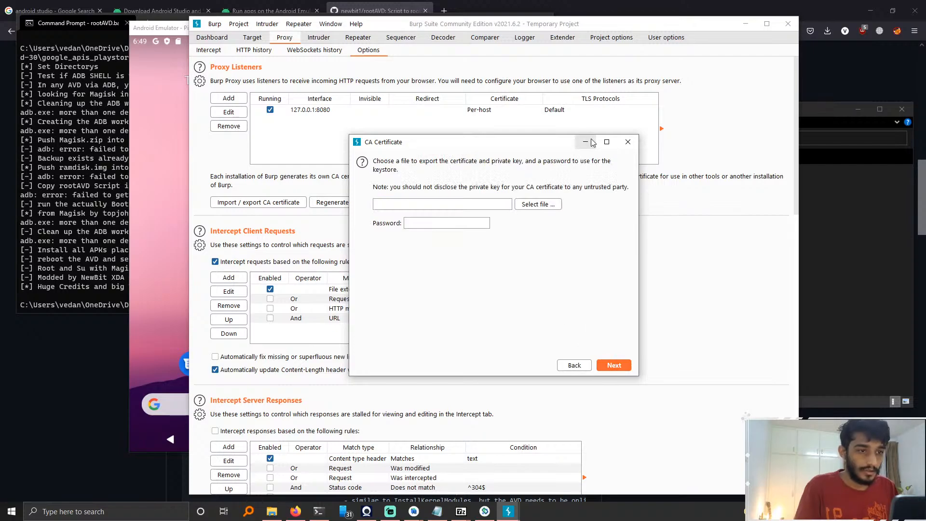
left_click(627, 141)
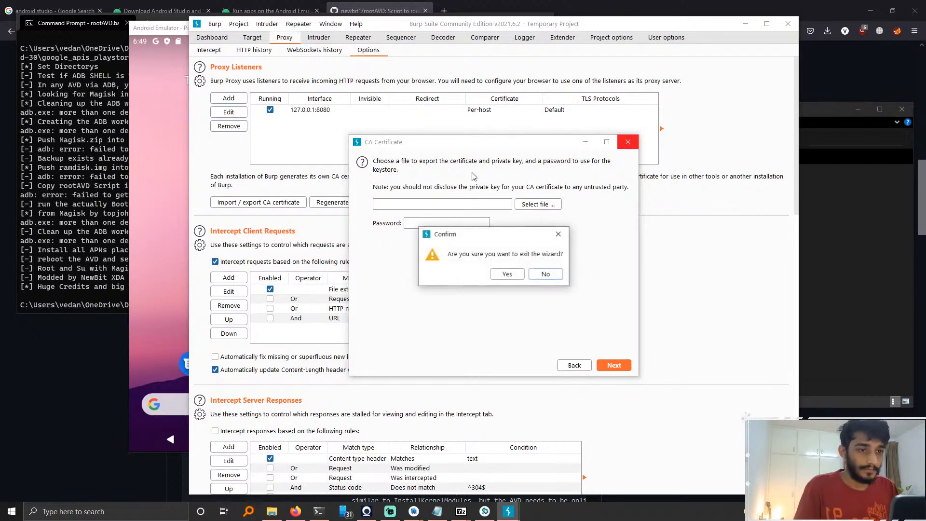
left_click(507, 274)
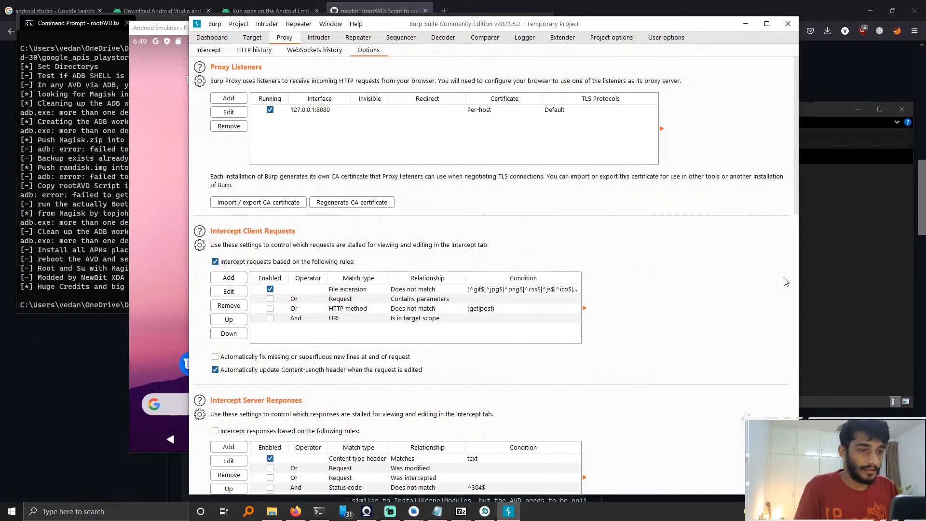
Step: Switch to Firefox and enable the burp proxy in FoxyProxy
left_click(214, 54)
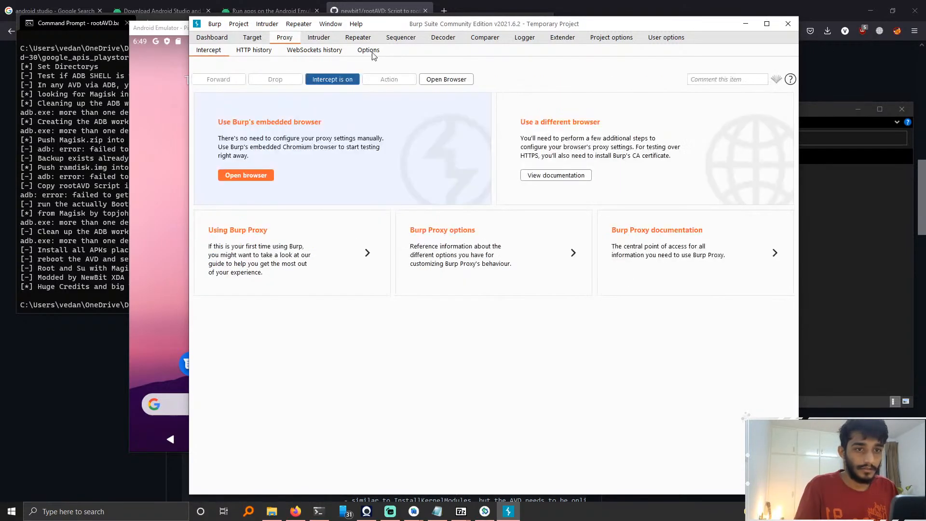
left_click(872, 109)
left_click(896, 30)
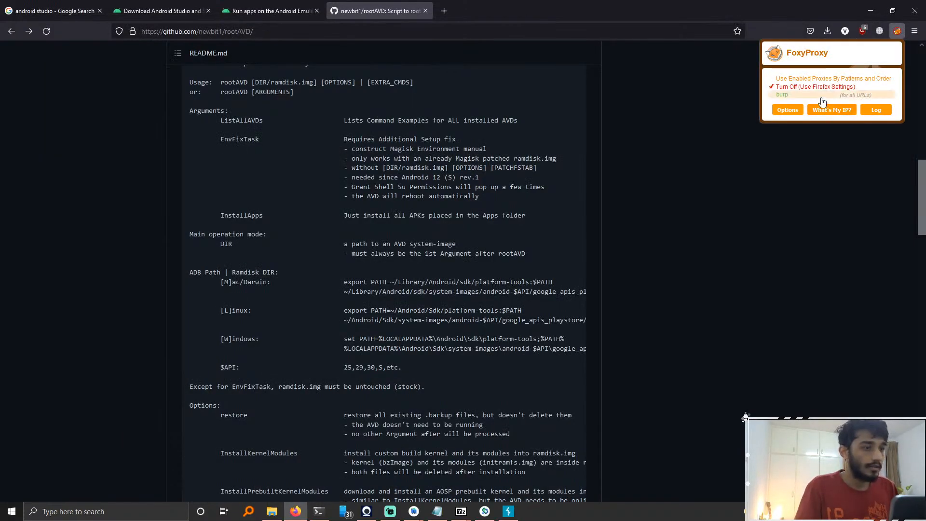
left_click(793, 97)
key("ctrl+t")
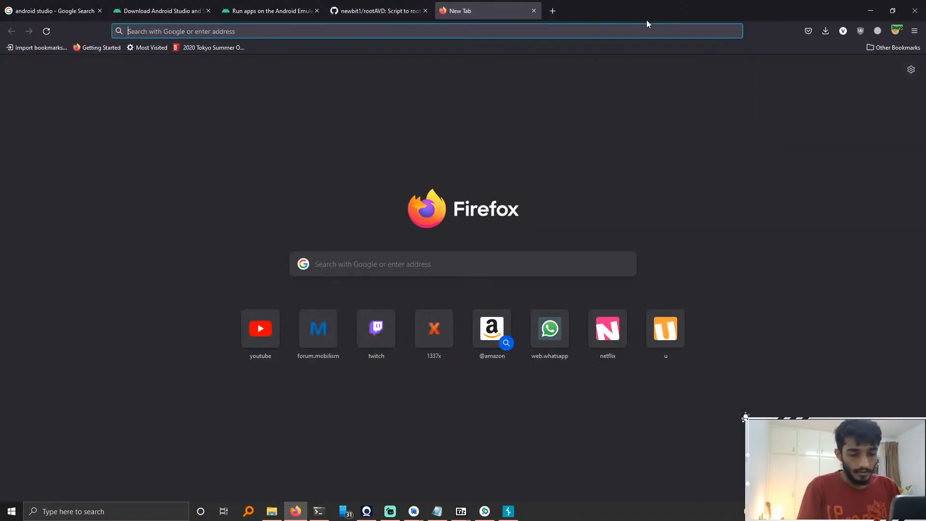
type("http")
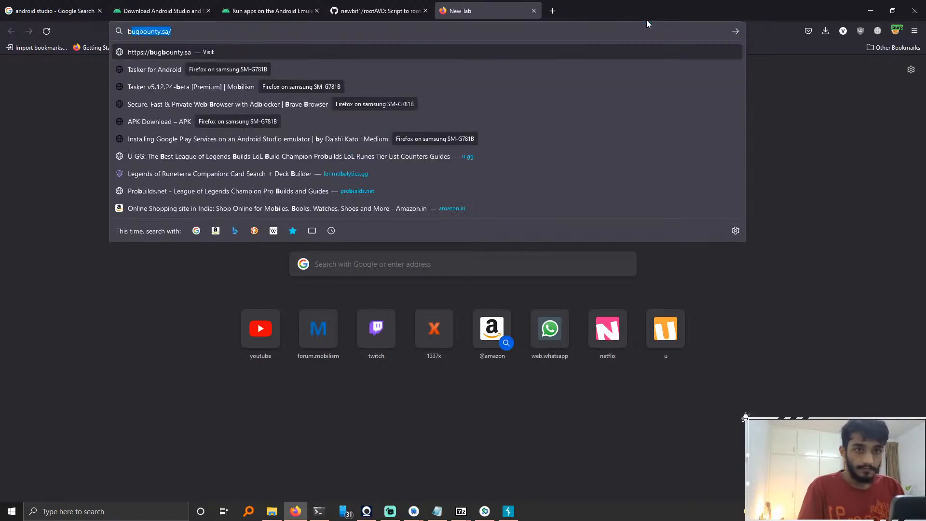
type(":")
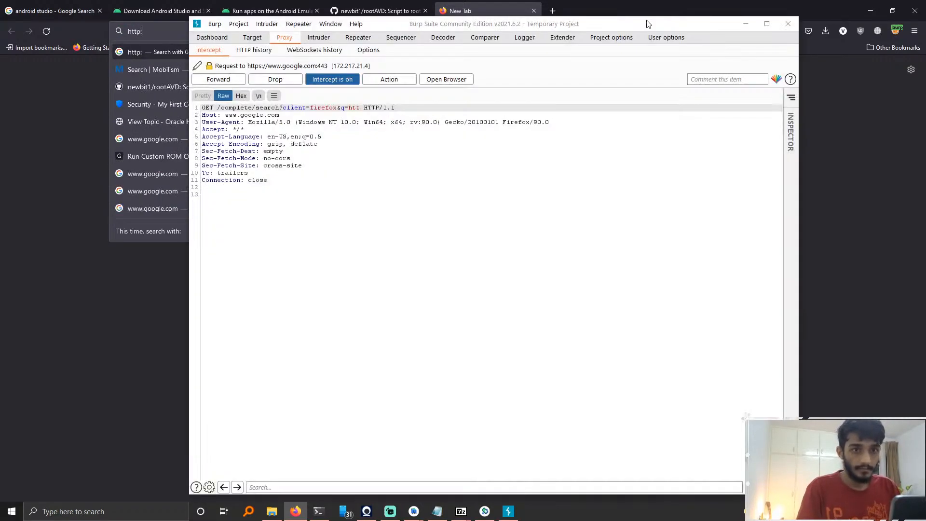
type("//burp")
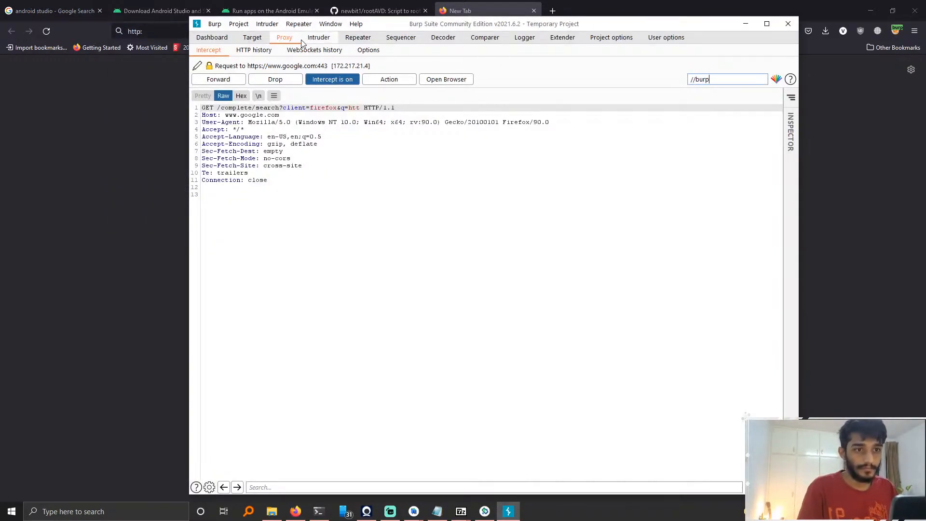
left_click(333, 79)
left_click(72, 184)
left_click(263, 28)
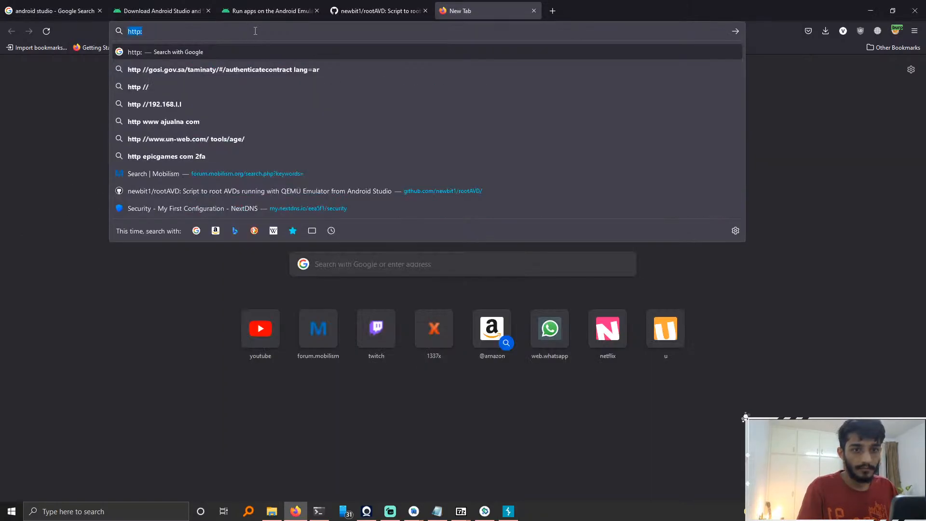
type("//burp/")
key("Return")
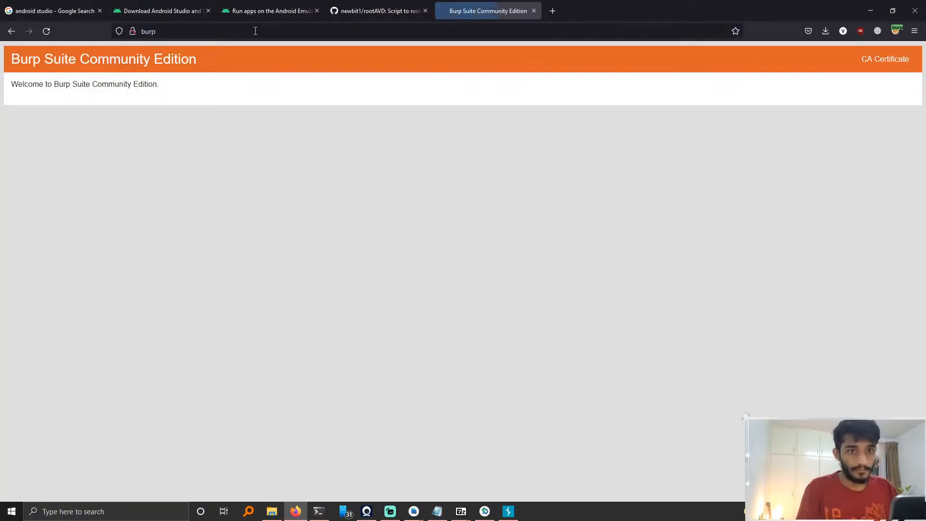
Step: Download Burp's CA certificate as cacert.der and show it in the Downloads folder
left_click(890, 61)
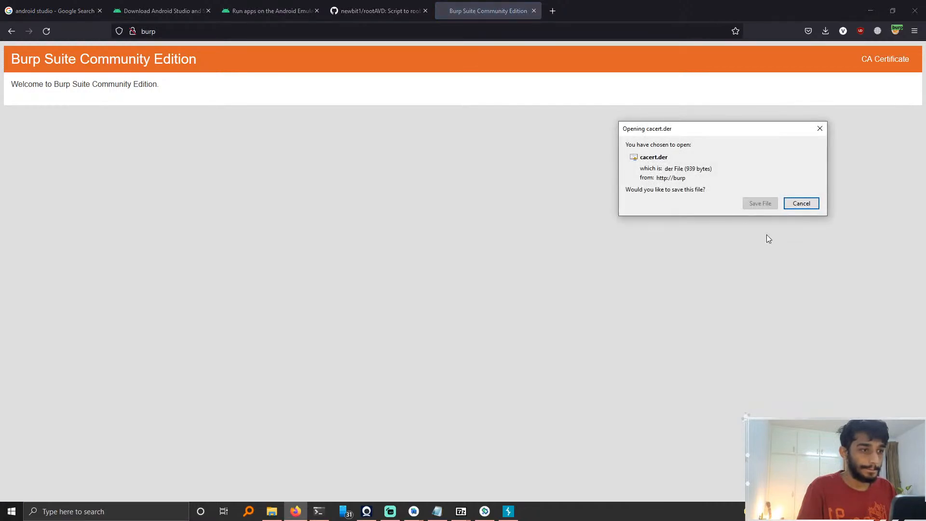
left_click(761, 203)
left_click(826, 31)
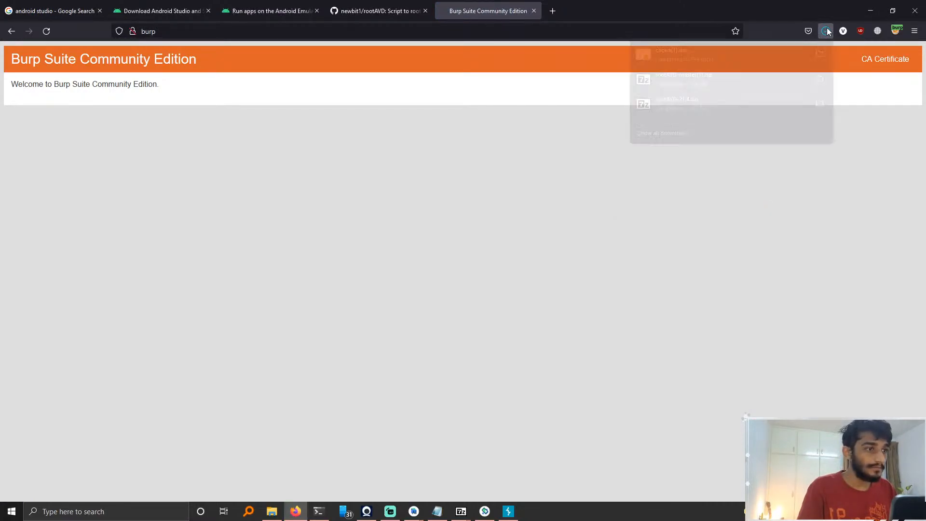
left_click(821, 57)
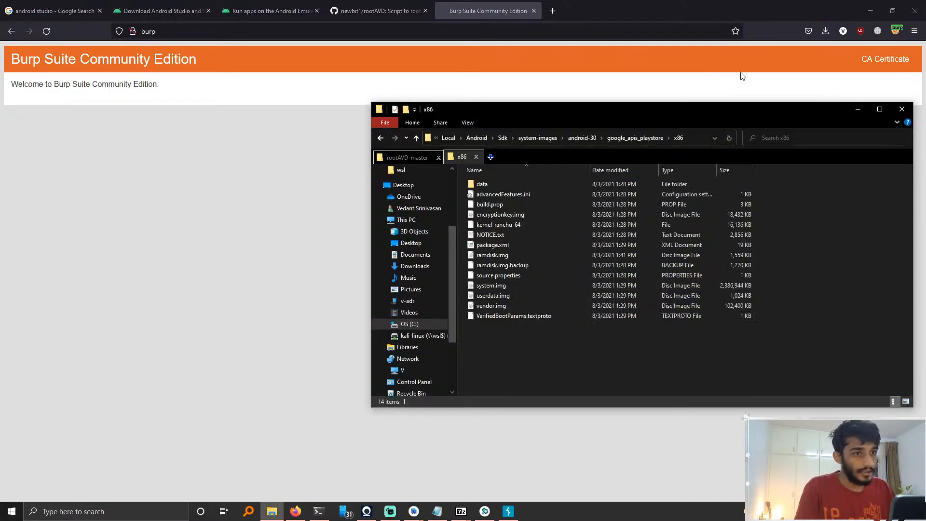
left_click(533, 198)
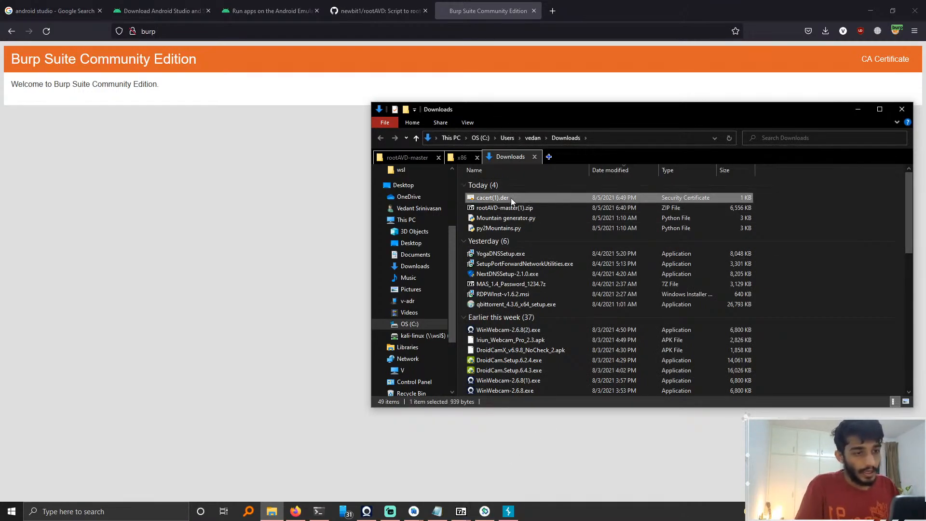
Step: Check the FoxyProxy setting and load google.com in the current tab
left_click(371, 31)
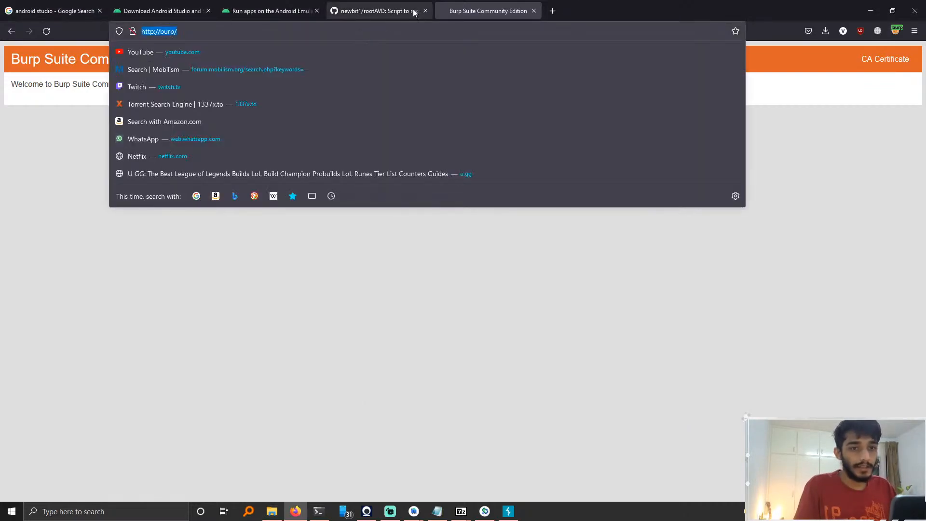
left_click(898, 31)
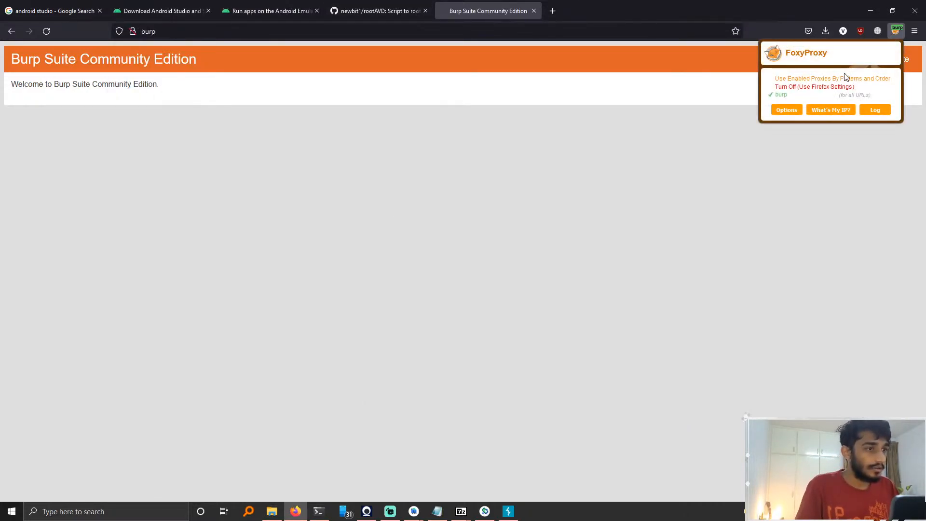
left_click(464, 30)
type("google.com")
key("Return")
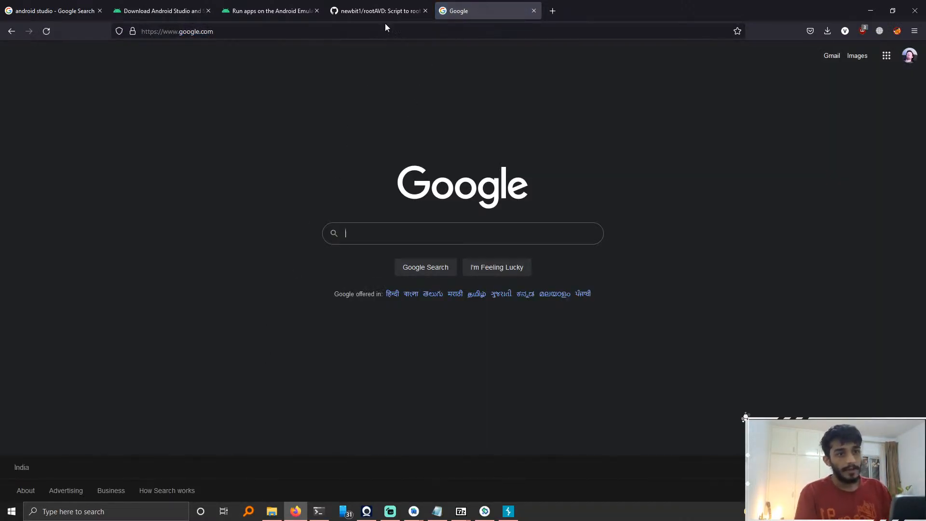
Step: Search Google for cer to der
left_click(827, 31)
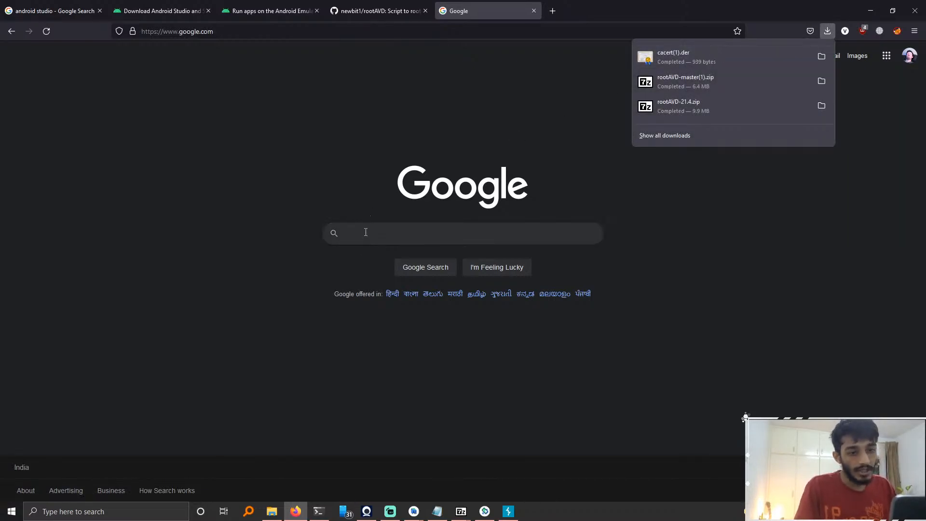
left_click(338, 233)
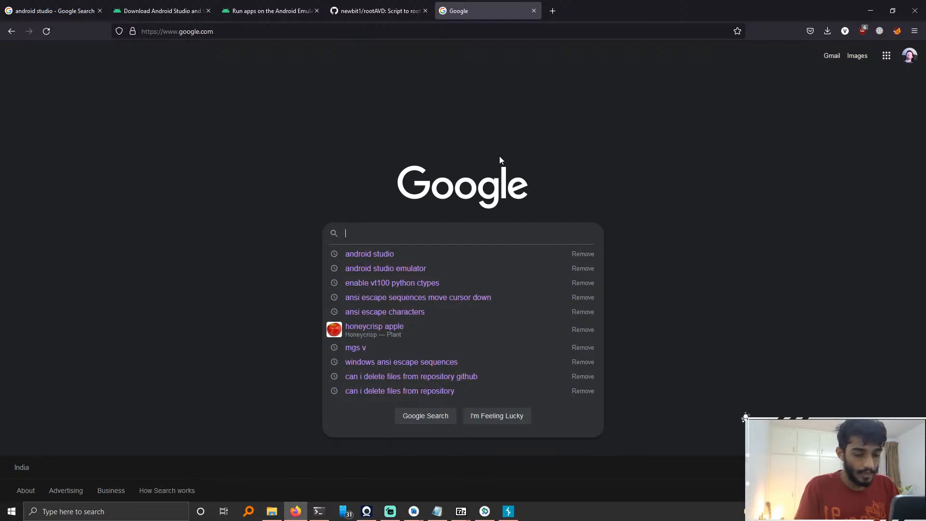
type("certifi")
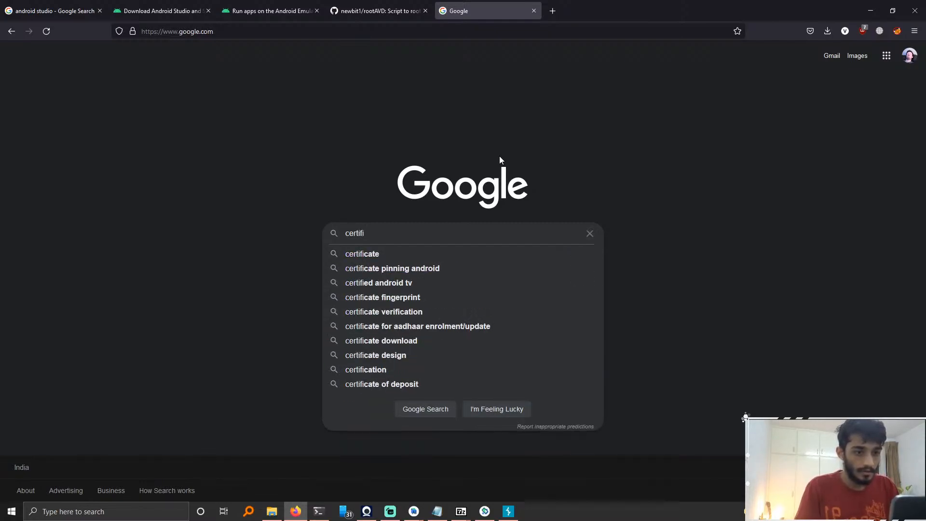
key("BackSpace")
key("BackSpace")
key("BackSpace")
key("BackSpace")
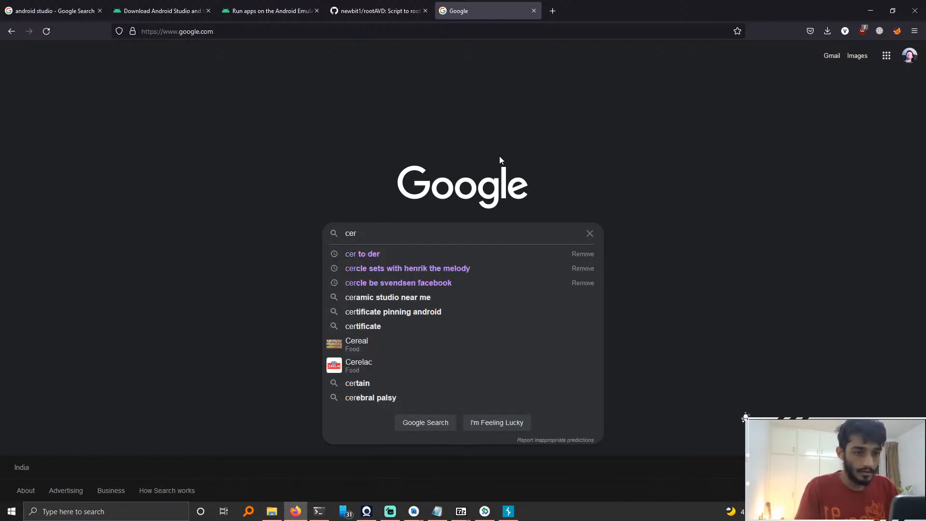
key("Down")
key("Return")
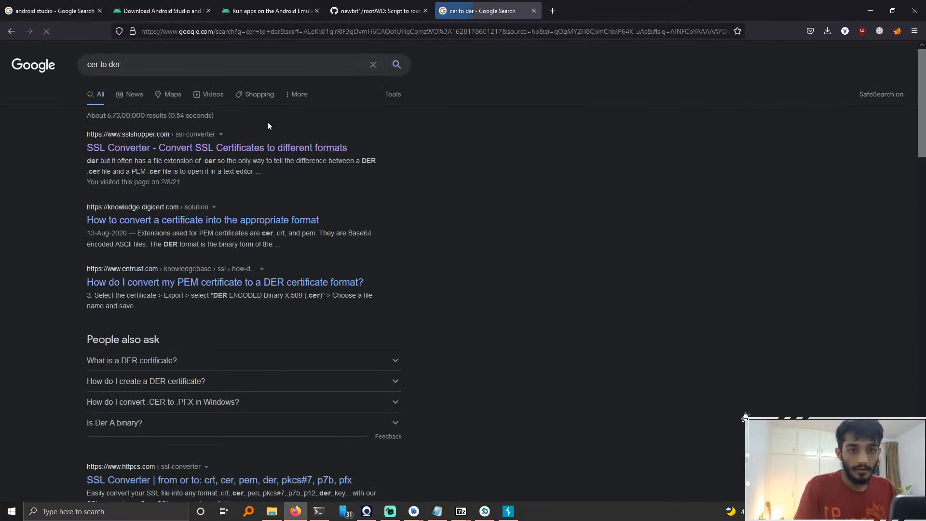
Step: Open the SSL Shopper SSL Converter result in a new tab
middle_click(250, 147)
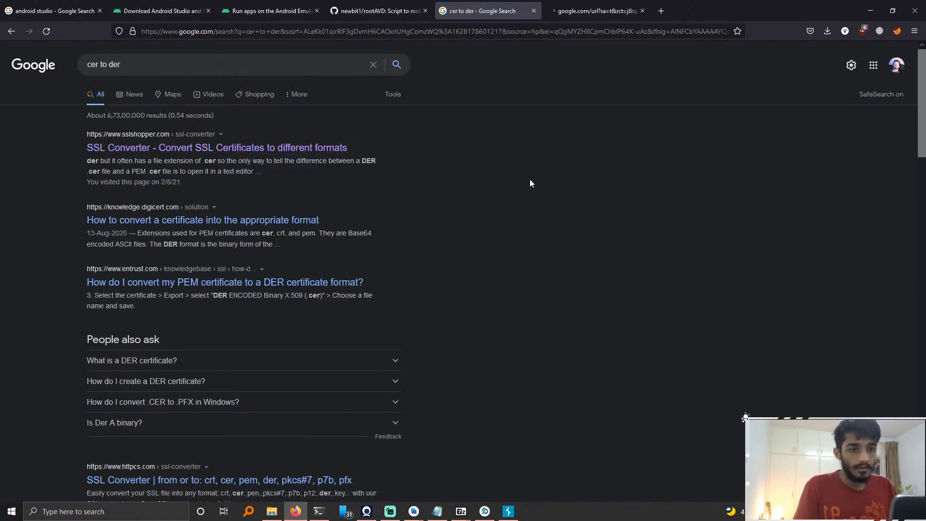
left_click(595, 4)
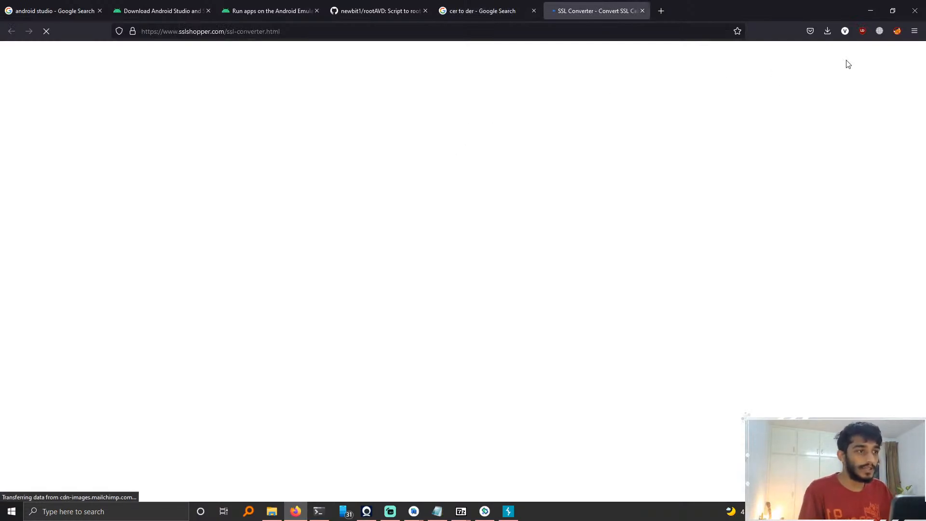
left_click(831, 32)
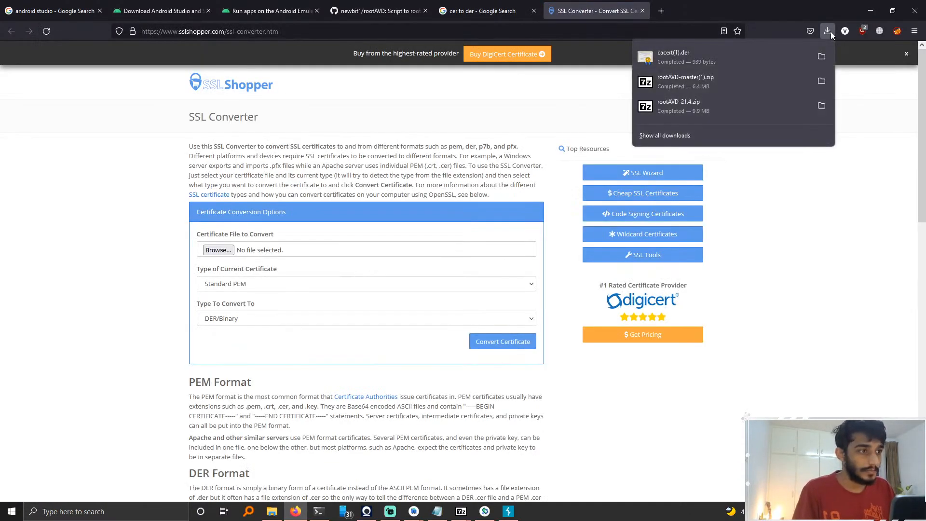
left_click(830, 327)
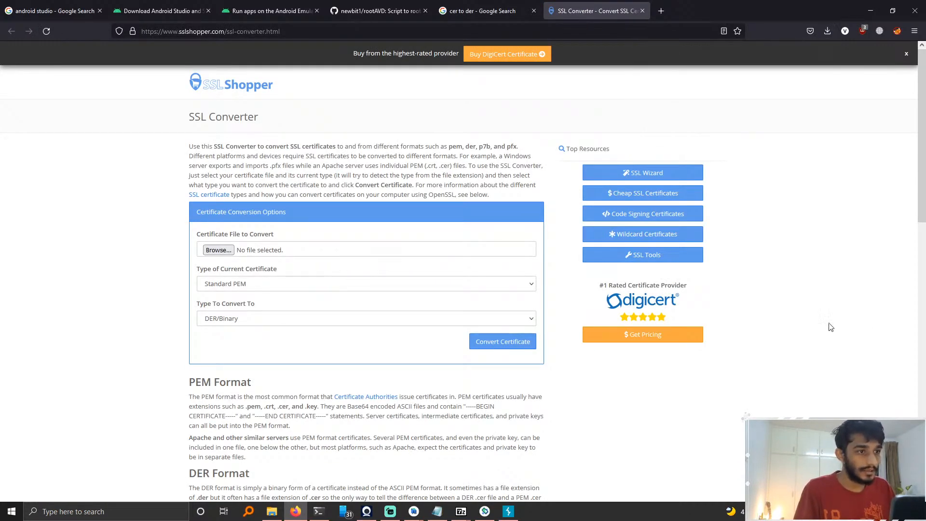
Step: Choose cacert(1).der from Downloads as the certificate file to convert
left_click(217, 250)
left_click(137, 82)
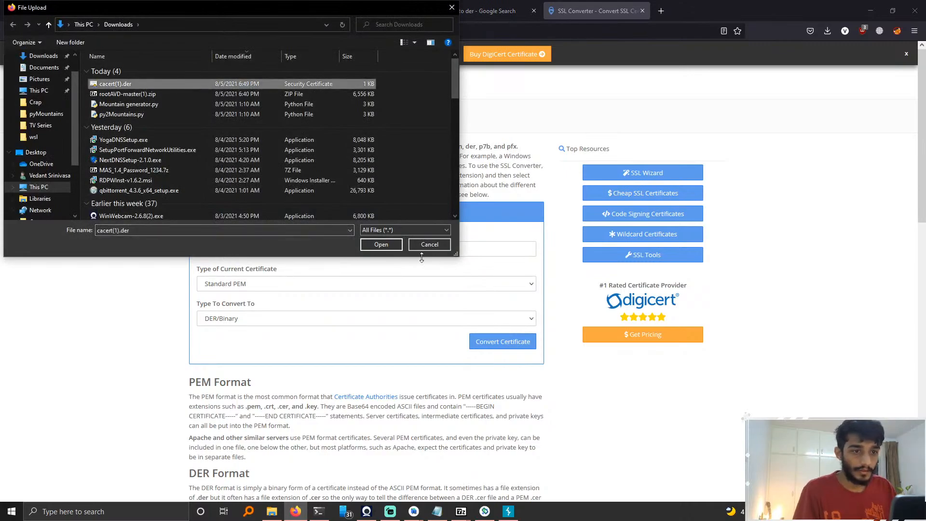
left_click(379, 245)
Step: Set the current certificate type to DER/Binary and the target type to Standard PEM
left_click(347, 287)
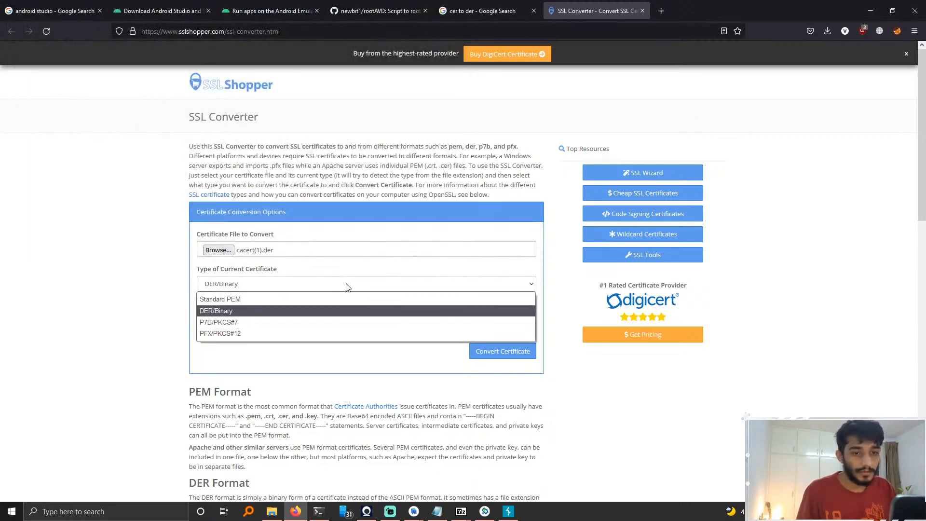
left_click(347, 287)
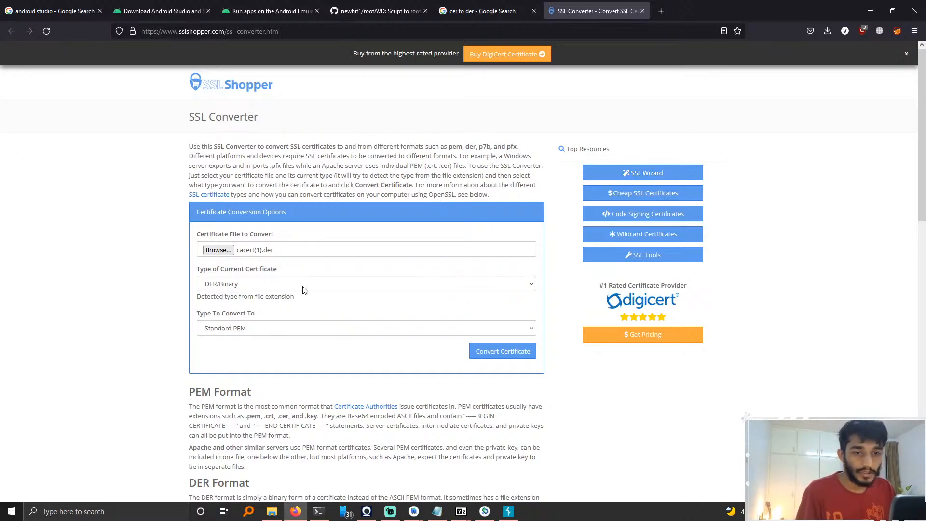
left_click(318, 283)
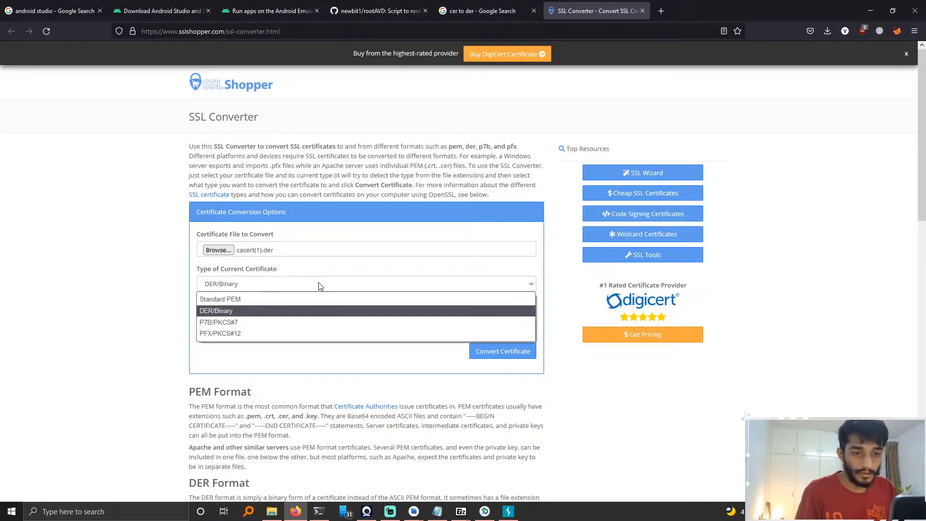
left_click(250, 301)
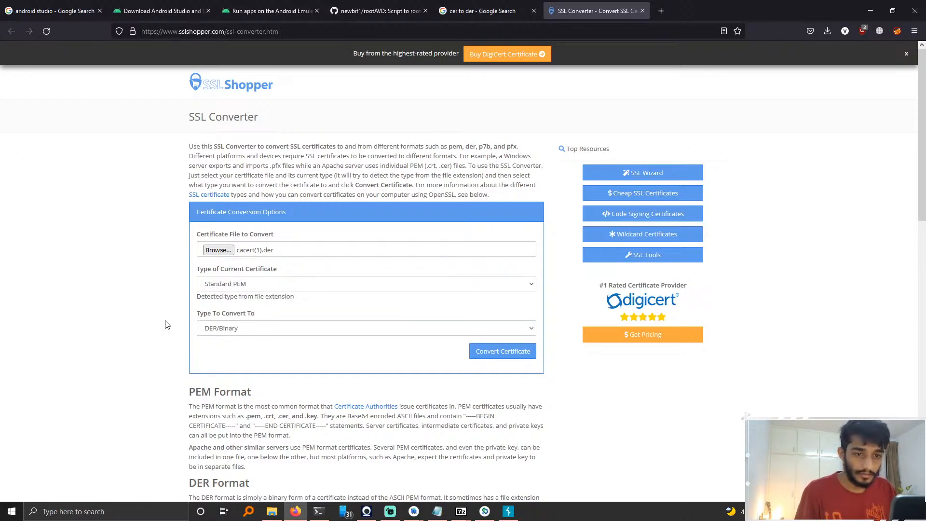
left_click(255, 280)
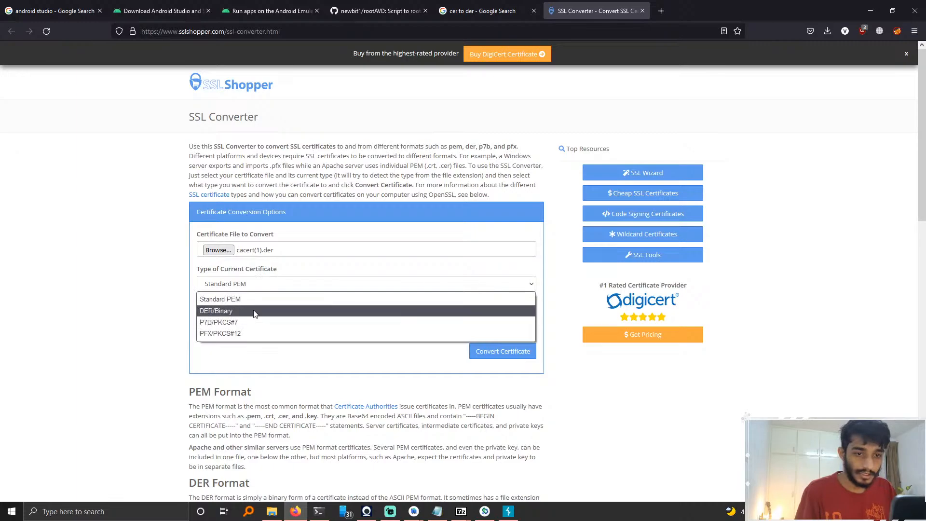
left_click(256, 311)
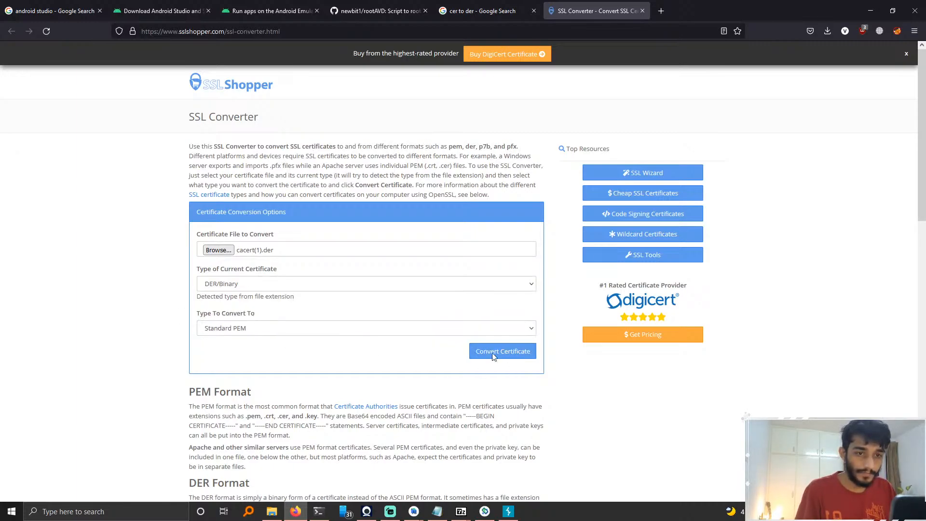
left_click(361, 282)
left_click(362, 287)
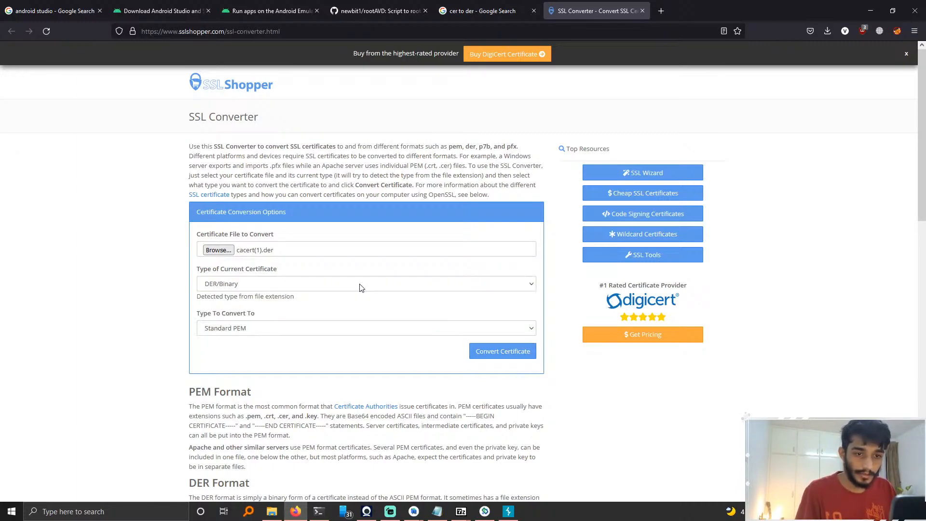
Step: Convert the certificate and save the converted file
left_click(510, 357)
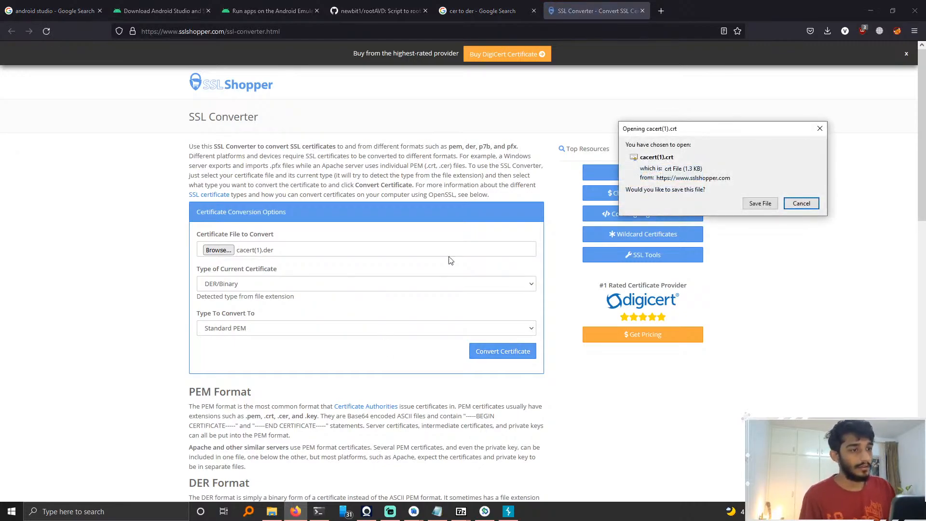
left_click(758, 204)
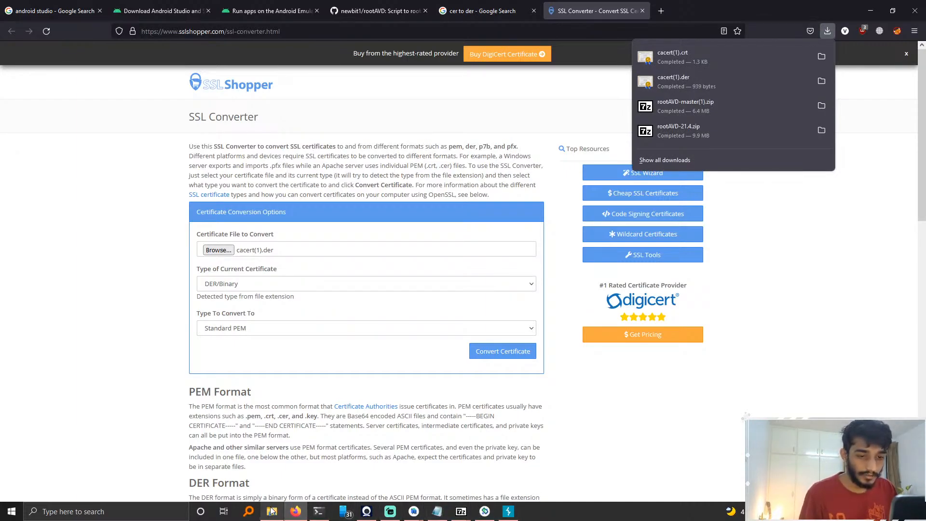
Step: Bring the Pixel_4_API_30 emulator window to the front
left_click(413, 511)
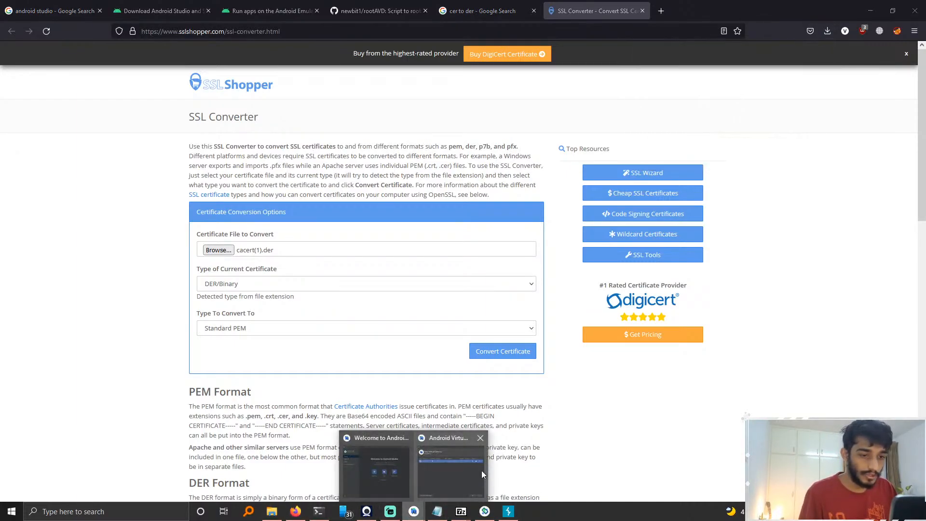
left_click(481, 470)
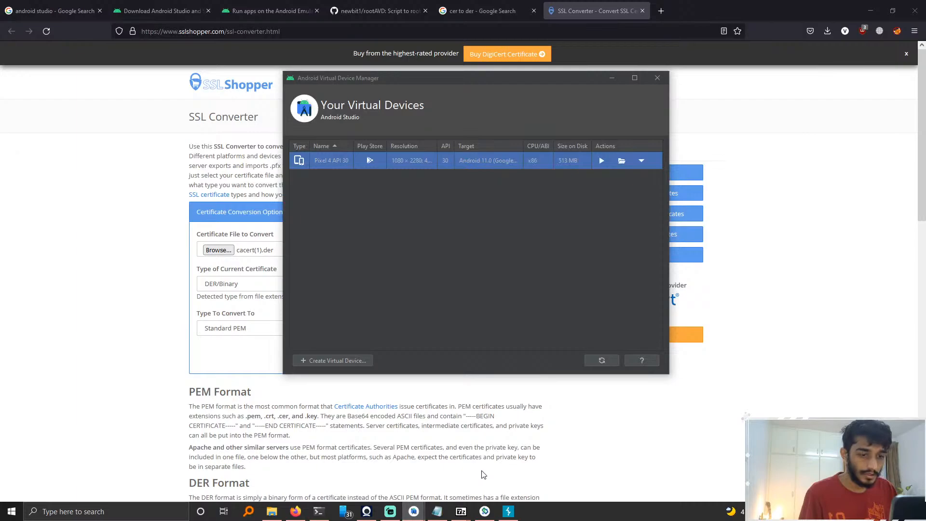
left_click(410, 511)
key("alt+Tab")
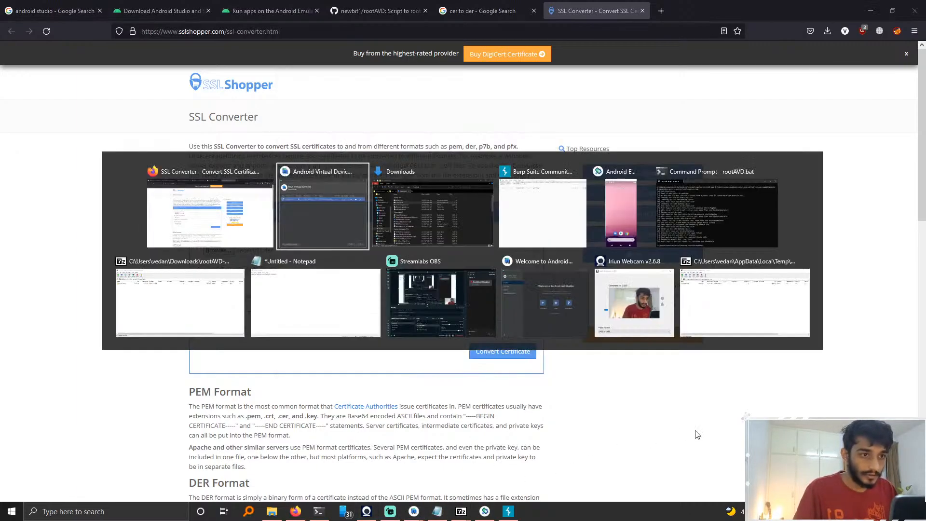
key("Tab")
key("Tab")
key("Tab")
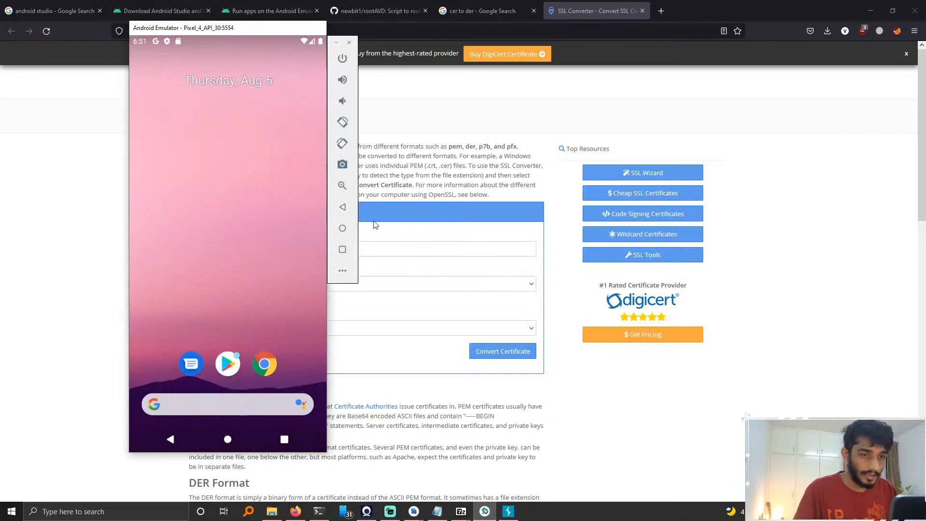
Step: Open the Files app on the emulator and view its Downloads folder
left_click(788, 11)
left_click(816, 33)
left_click(830, 33)
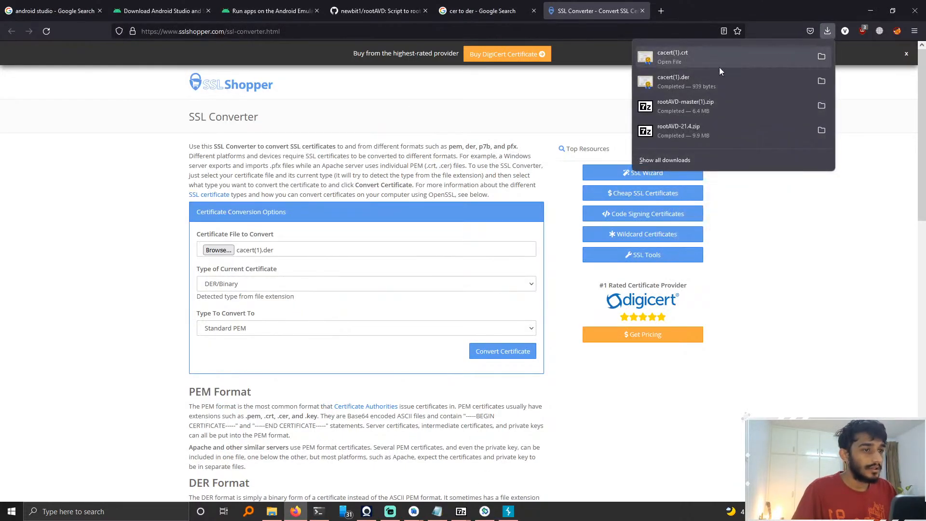
left_click_drag(715, 63, 196, 37)
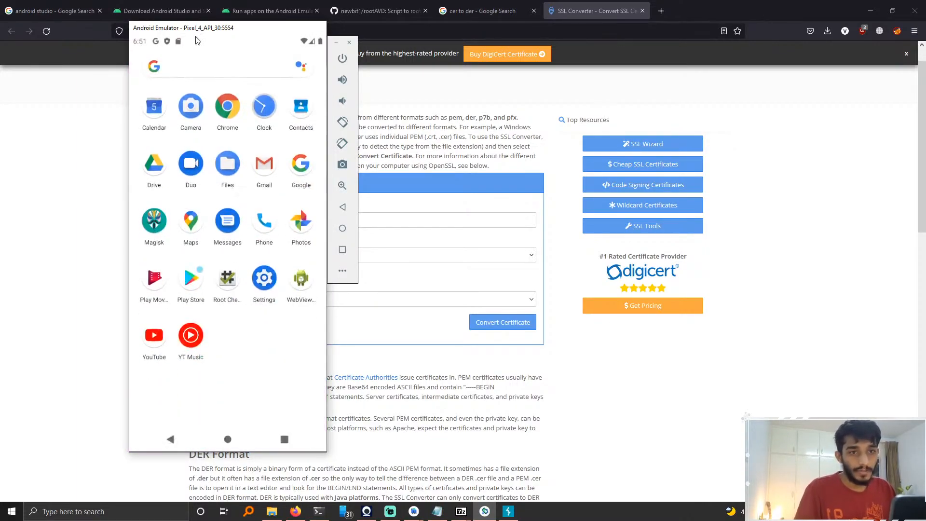
left_click(285, 62)
type("file")
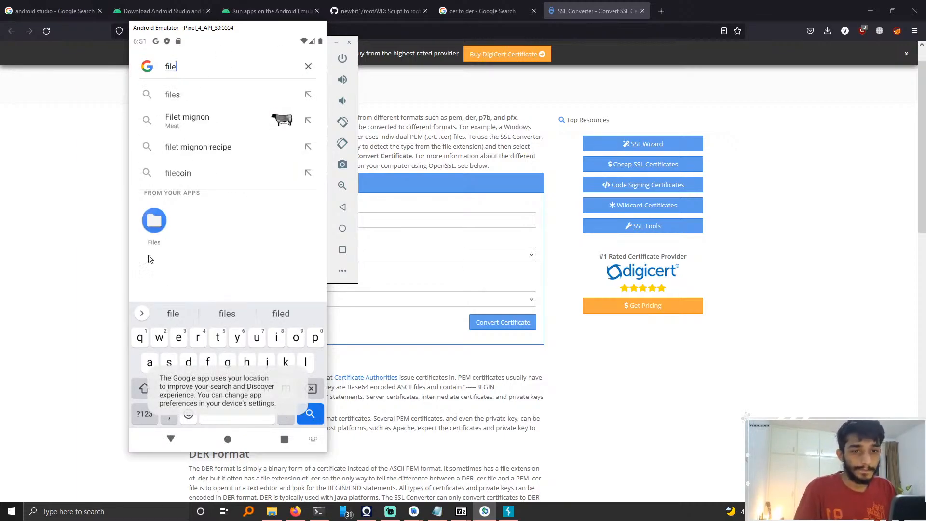
left_click(153, 222)
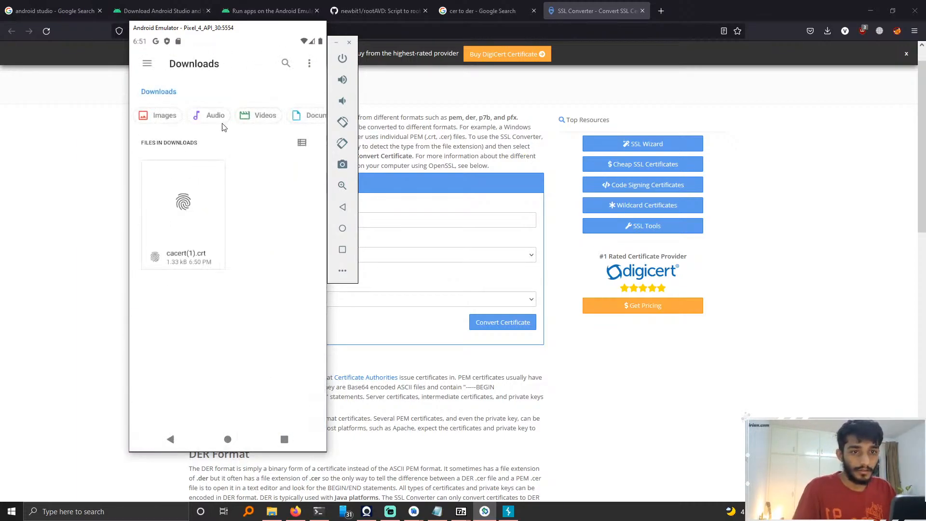
left_click(147, 63)
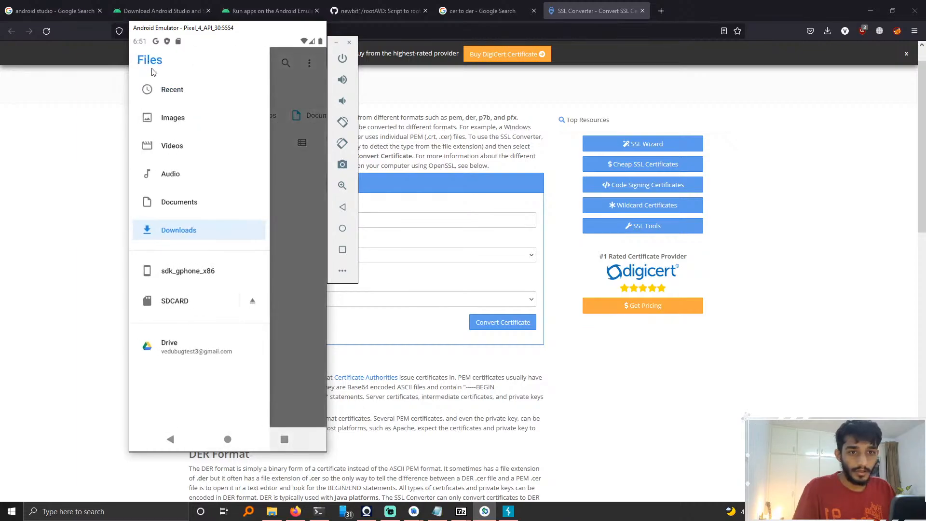
left_click(313, 256)
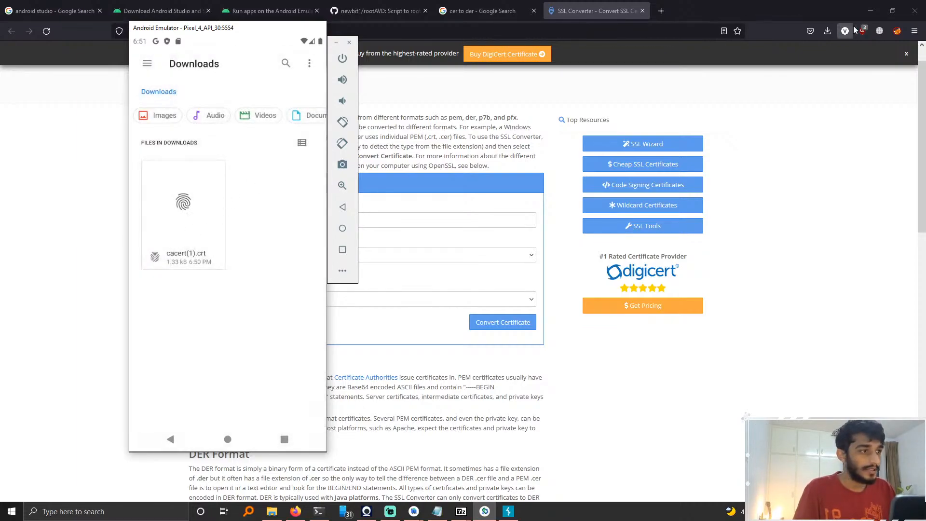
Step: Open a new browser tab and search Google for magisk install root certificate
left_click(831, 33)
left_click(831, 33)
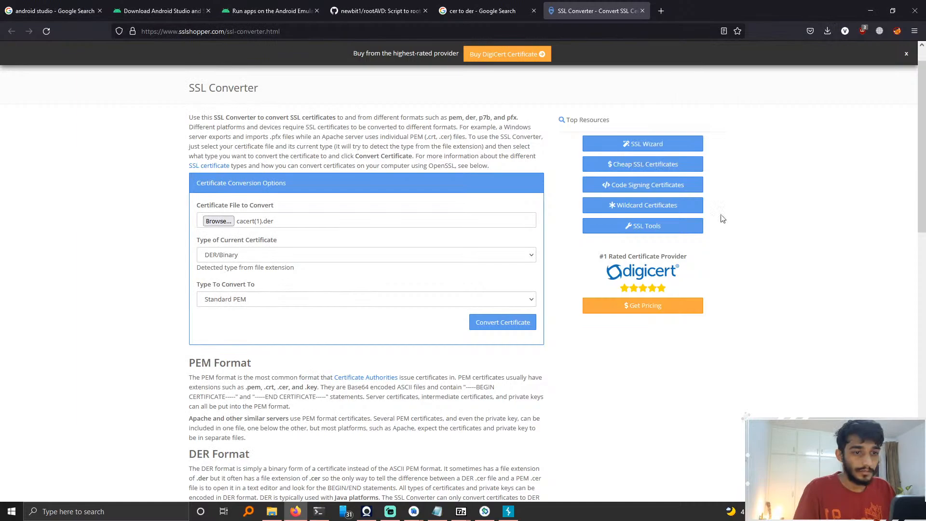
left_click(664, 13)
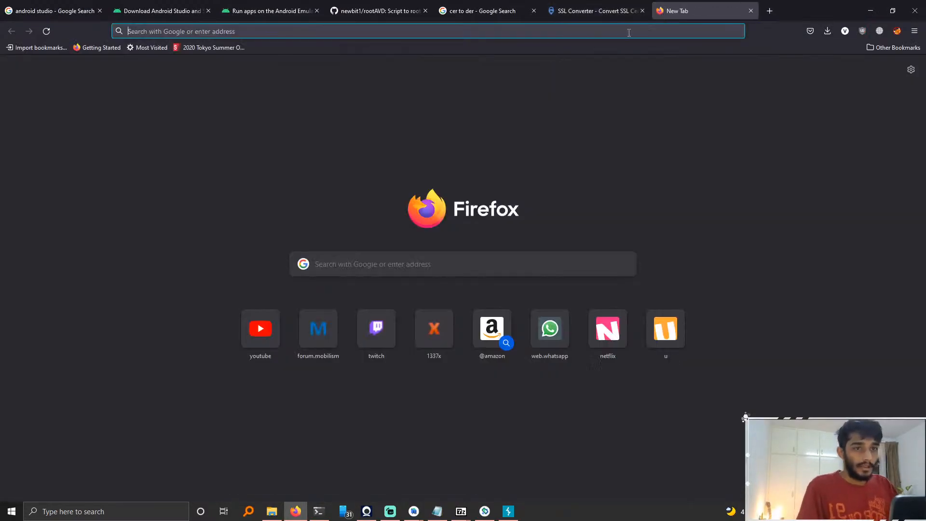
type("google.com")
key("Return")
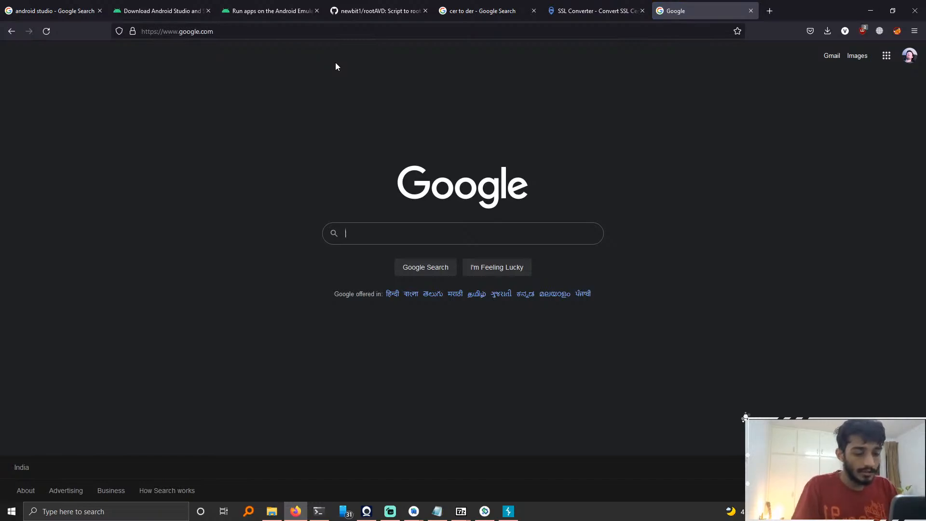
type("ma")
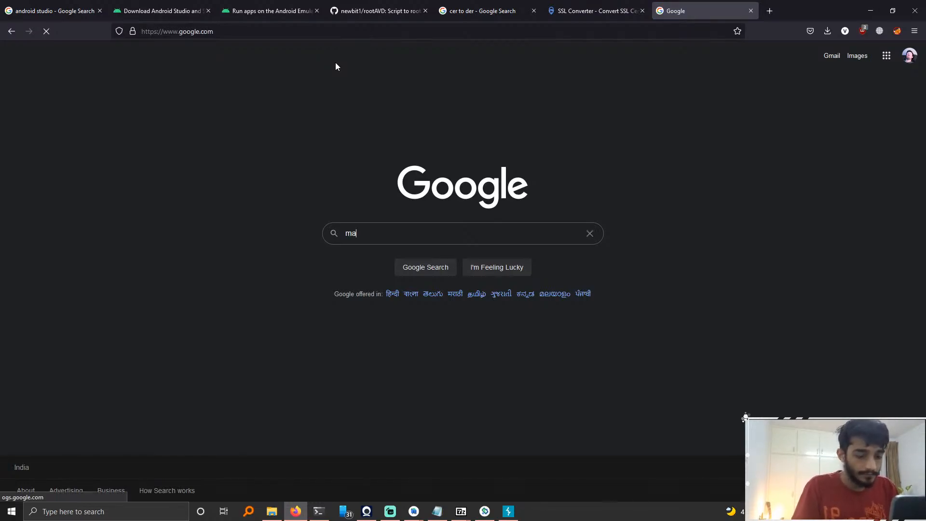
type("gisk c")
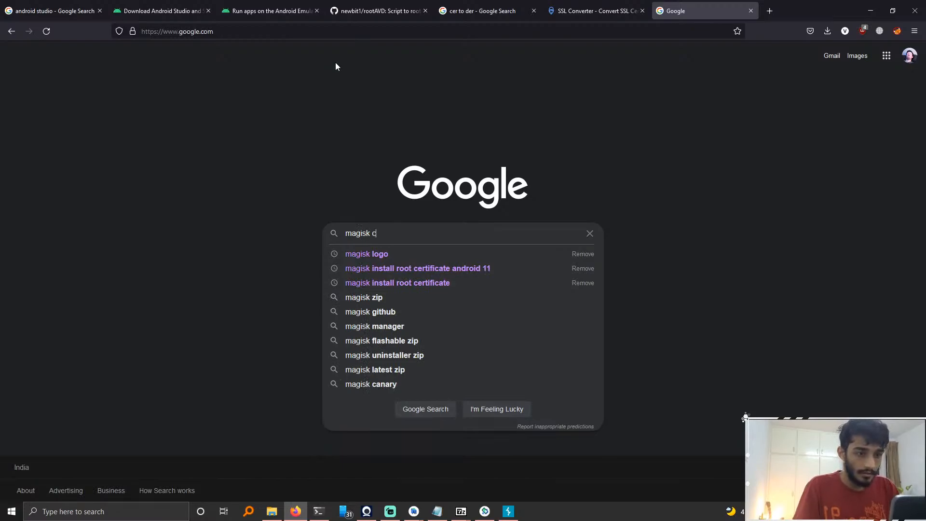
type("ert")
key("BackSpace")
key("BackSpace")
key("BackSpace")
key("BackSpace")
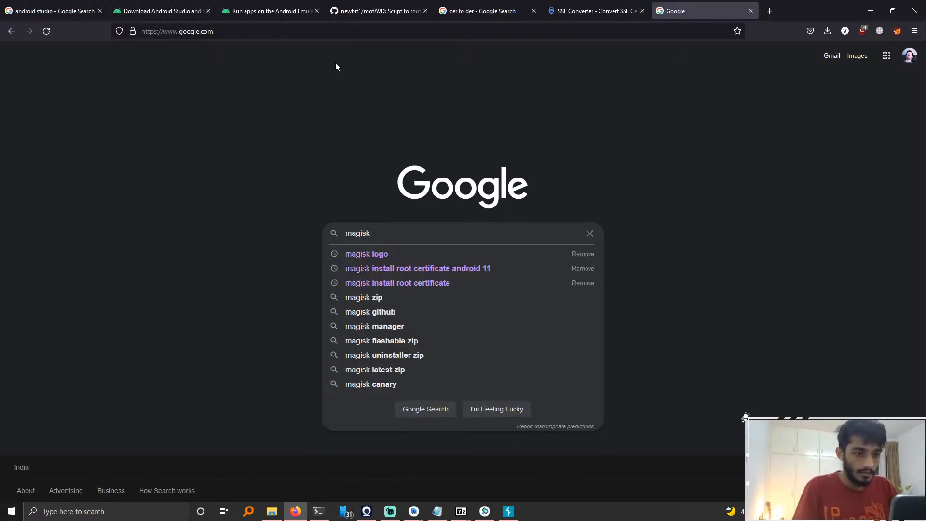
key("Down")
key("Down")
key("ctrl+shift+Left")
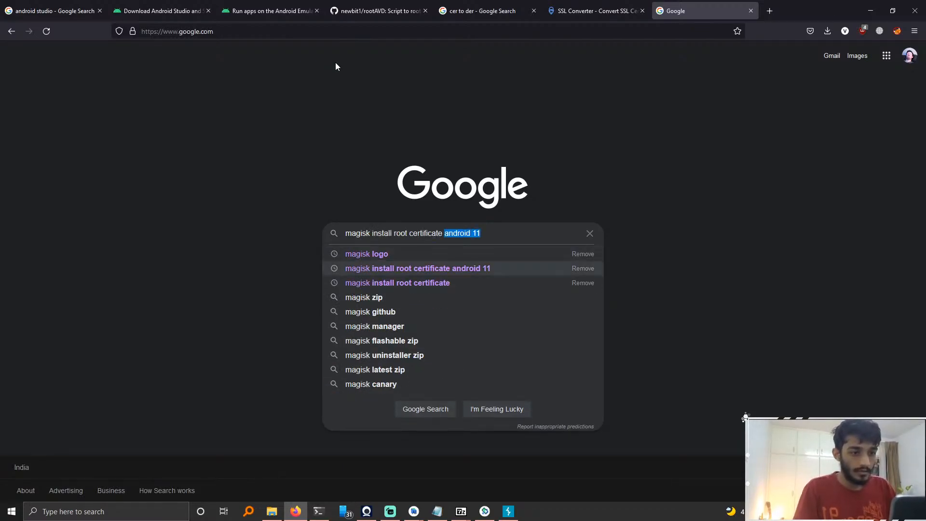
key("BackSpace")
key("Return")
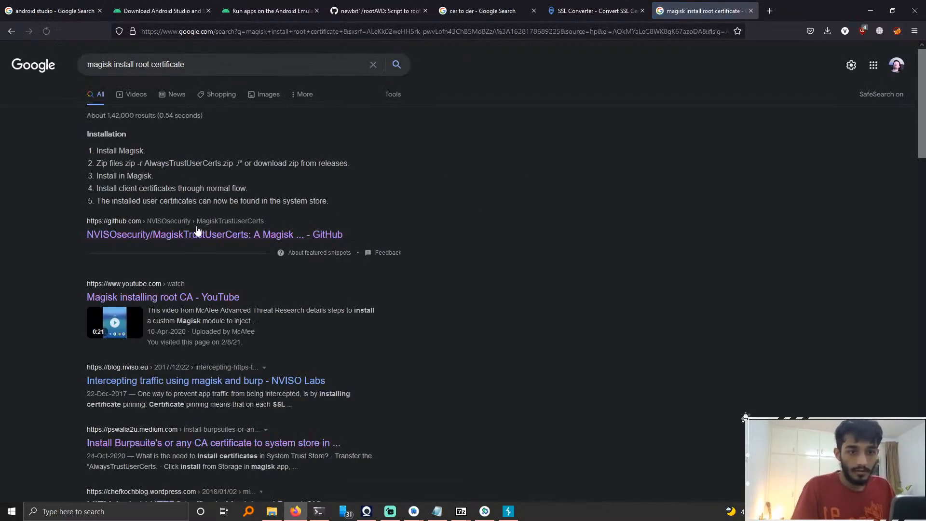
Step: Open the NVISOsecurity/MagiskTrustUserCerts GitHub result in a new tab and read its installation instructions
right_click(181, 235)
left_click(205, 243)
left_click(756, 10)
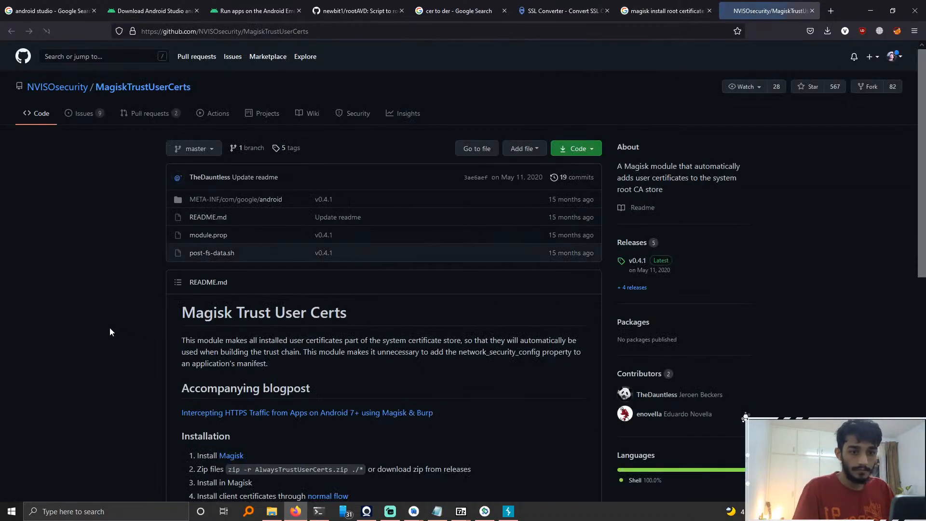
scroll(103, 319, "down", 3)
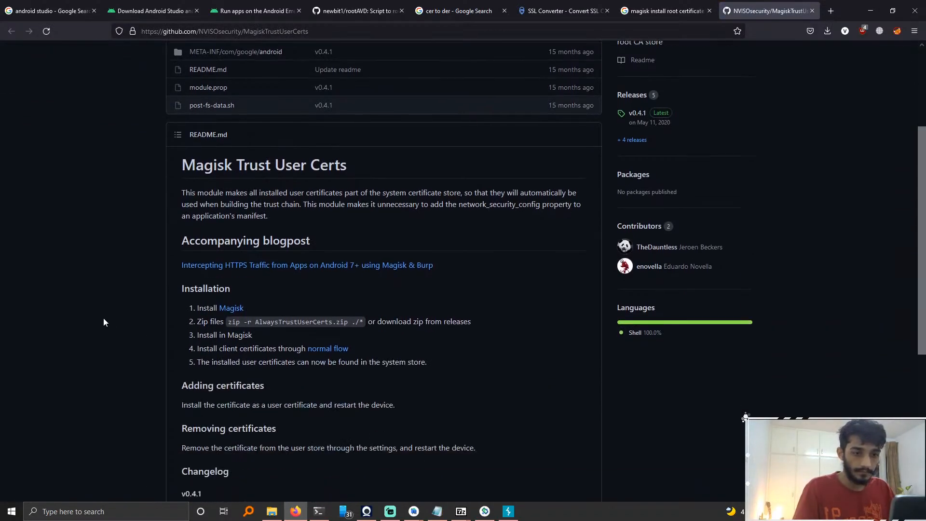
scroll(104, 322, "down", 1)
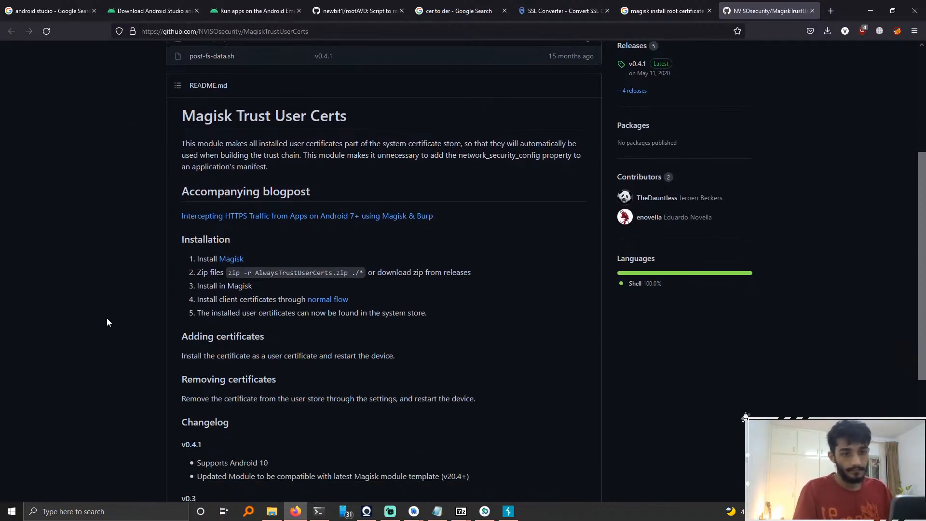
scroll(107, 322, "down", 1)
scroll(107, 322, "up", 3)
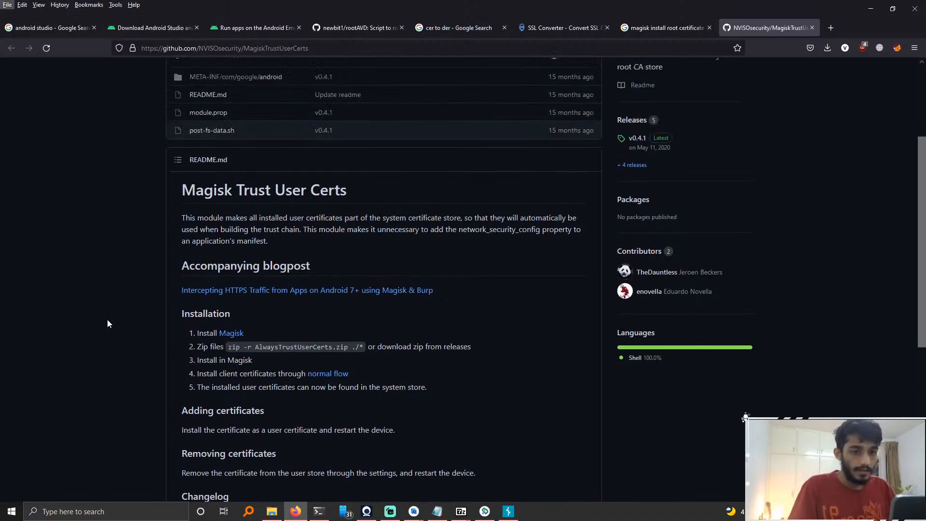
Step: Switch to the emulator, return to the home screen and open Settings from the quick settings panel
key("alt+Tab")
key("alt+Tab")
key("alt+Tab")
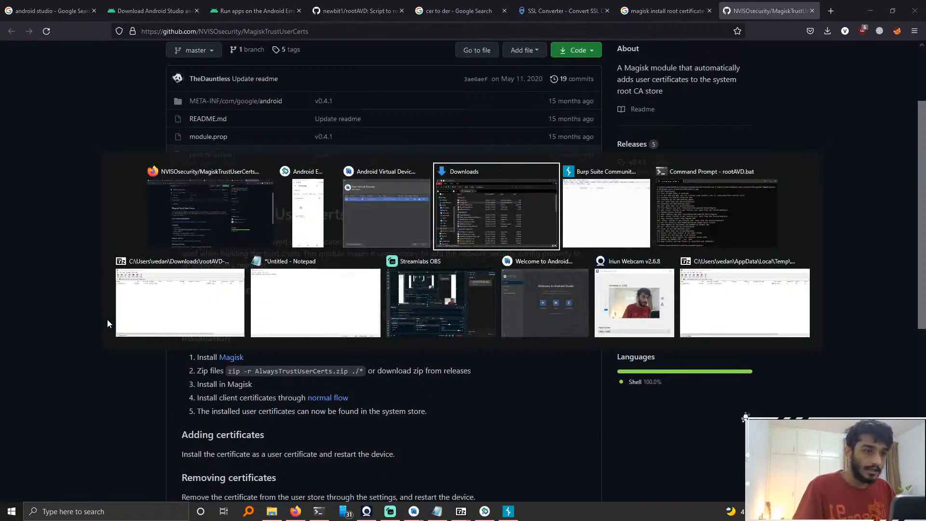
left_click(307, 212)
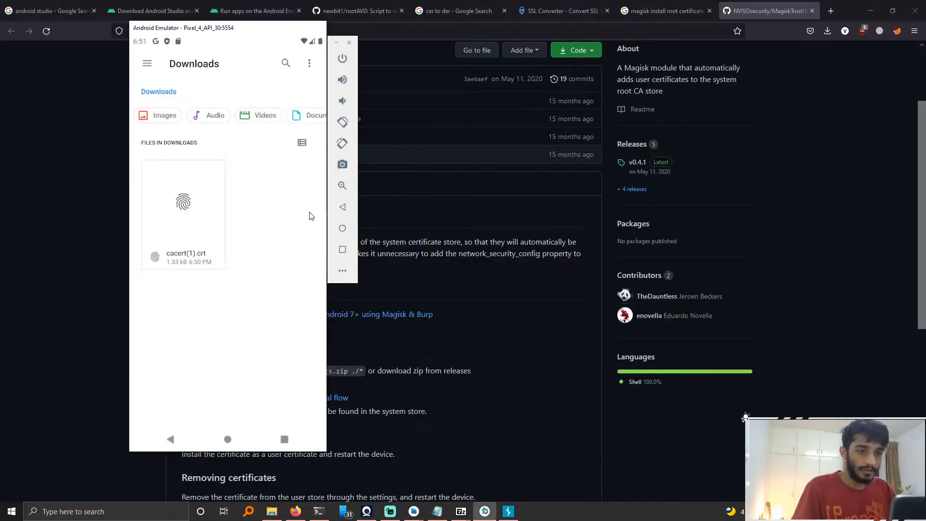
left_click(224, 438)
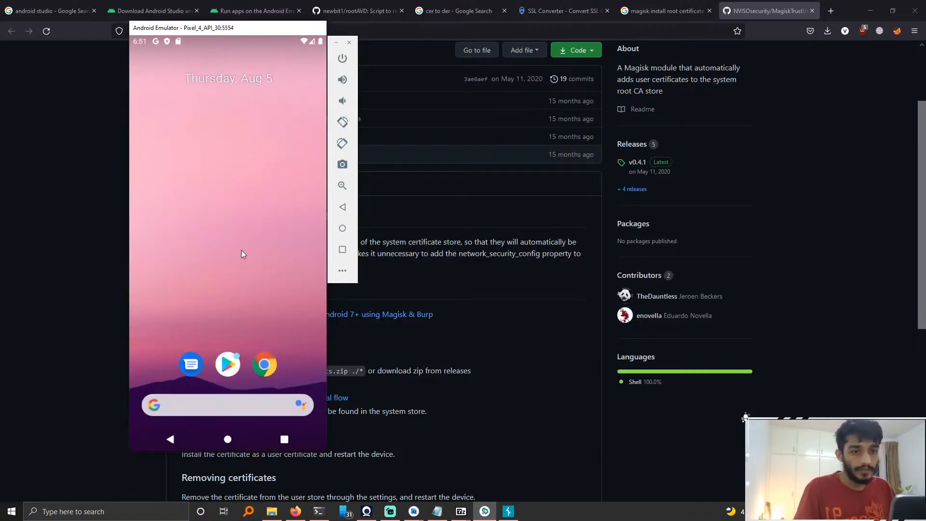
left_click_drag(293, 41, 308, 175)
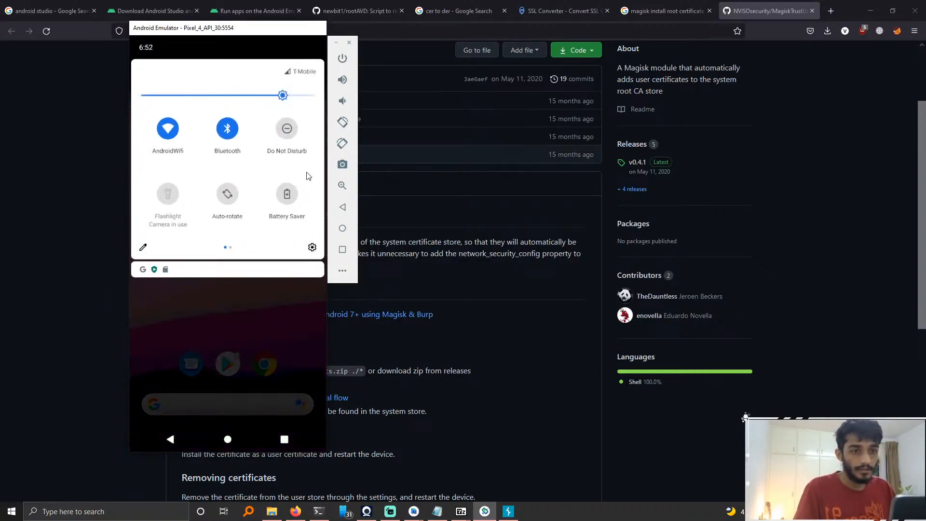
left_click(314, 248)
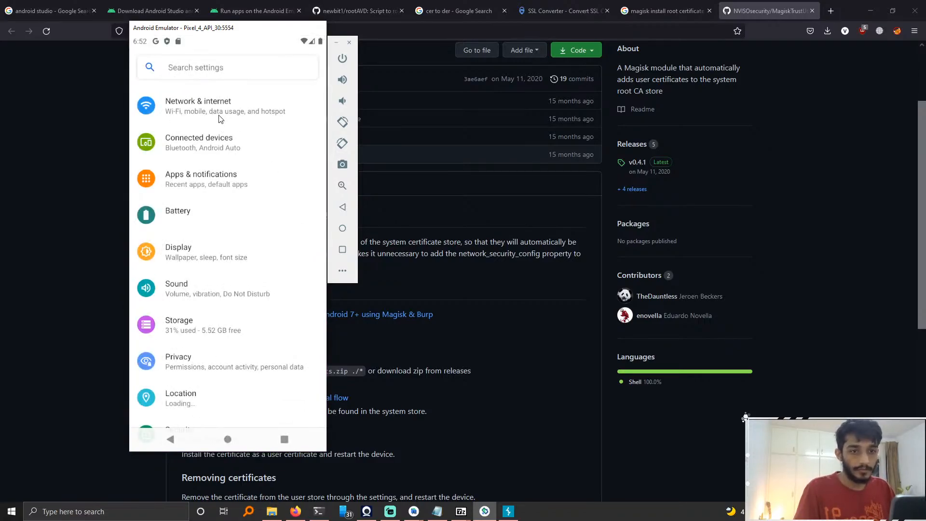
Step: Search the emulator's settings for install certificate
left_click(222, 75)
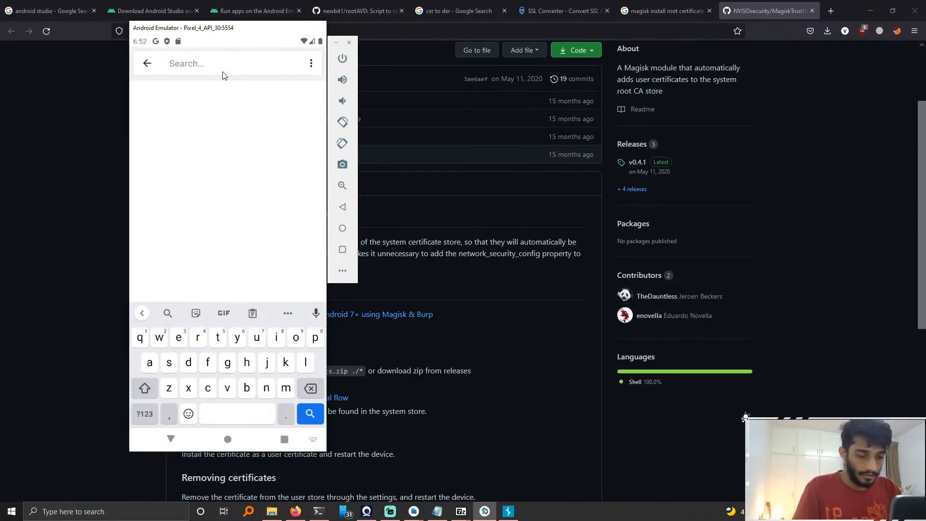
type("ca cer")
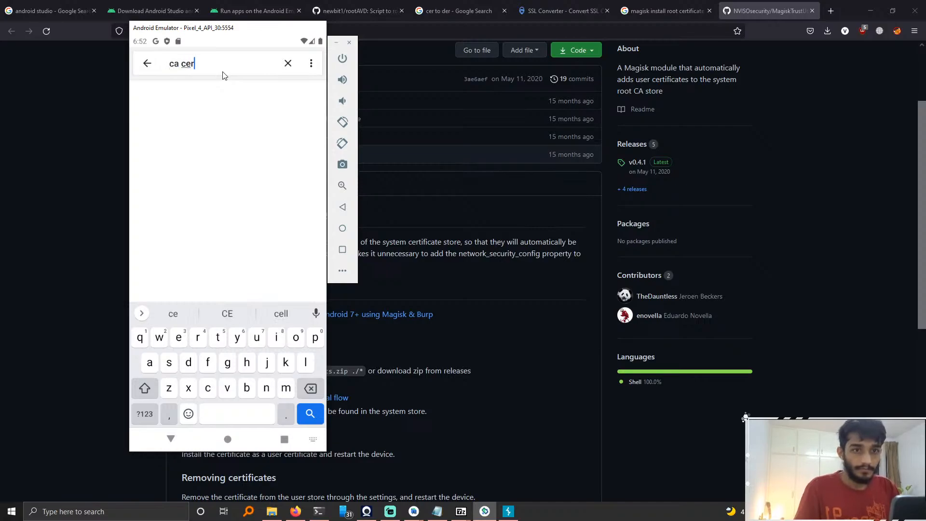
type("t")
key("Return")
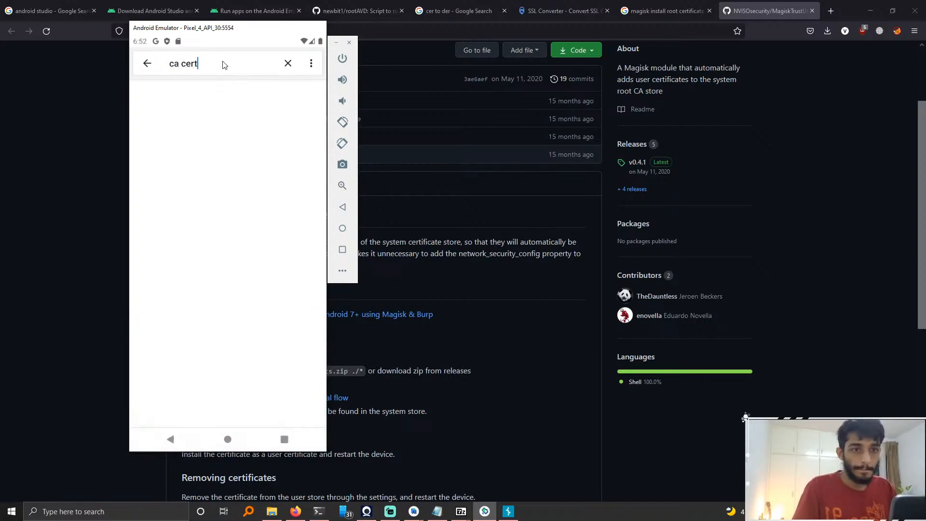
left_click(230, 67)
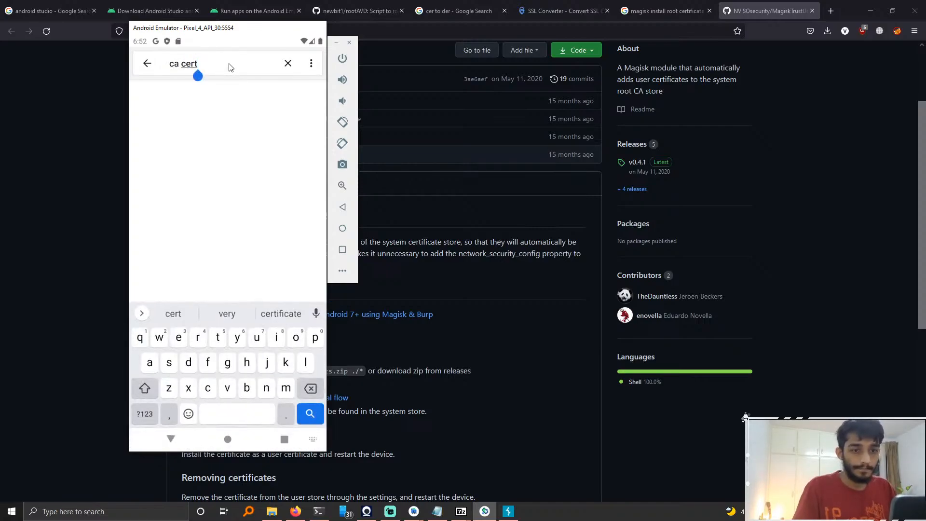
key("Return")
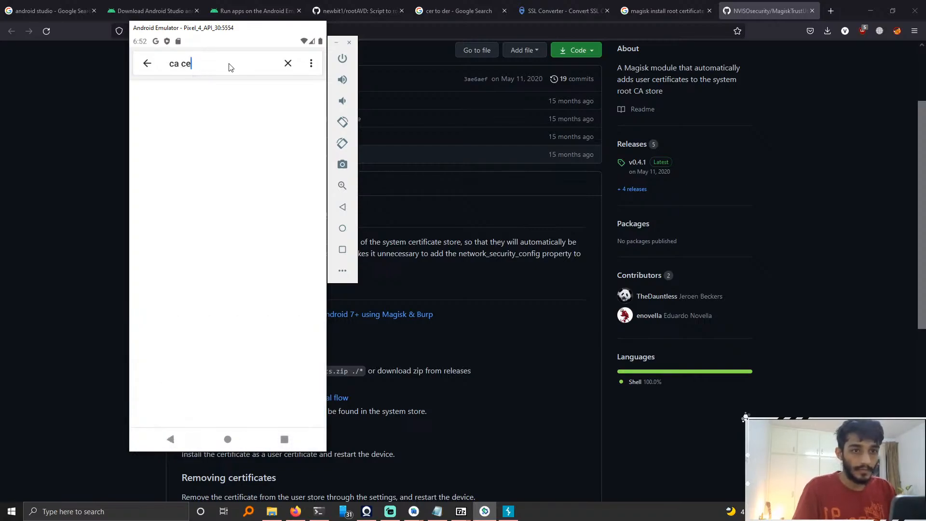
key("BackSpace")
key("BackSpace")
key("BackSpace")
key("BackSpace")
key("BackSpace")
type("install cer")
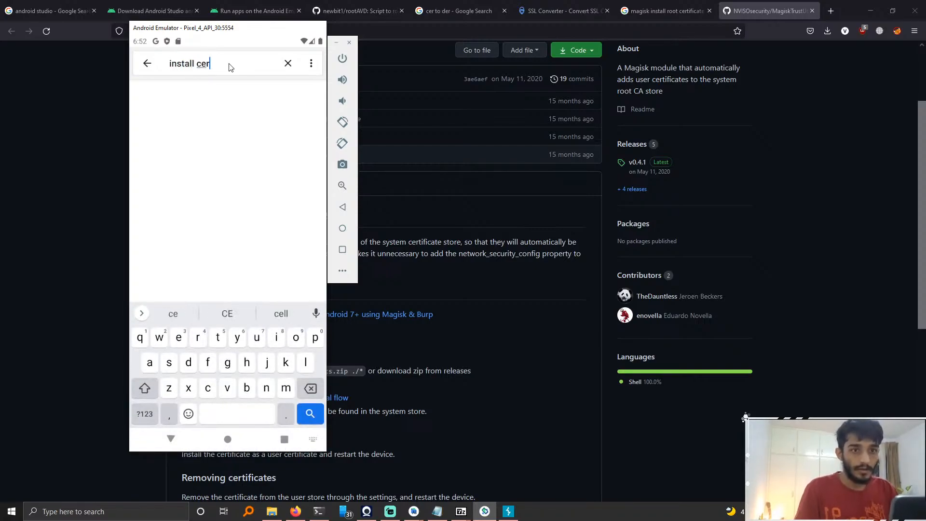
type("ti")
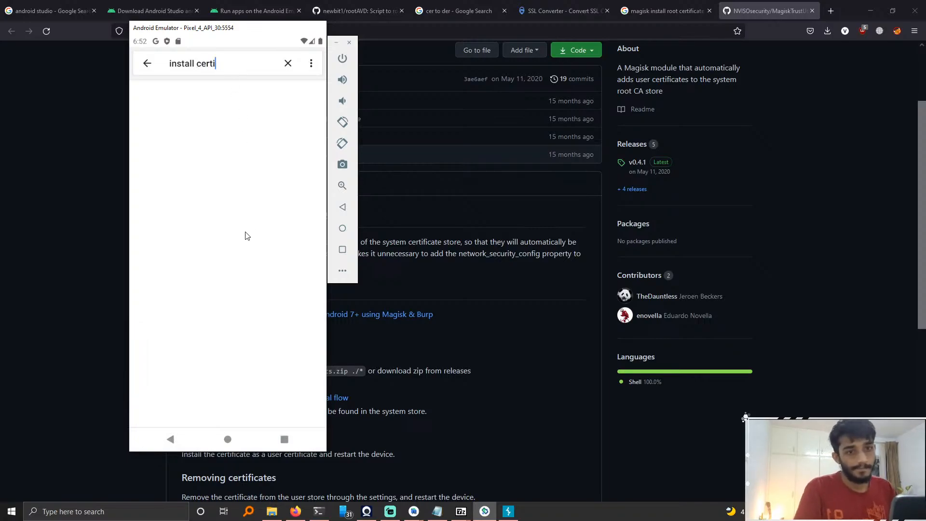
left_click(152, 66)
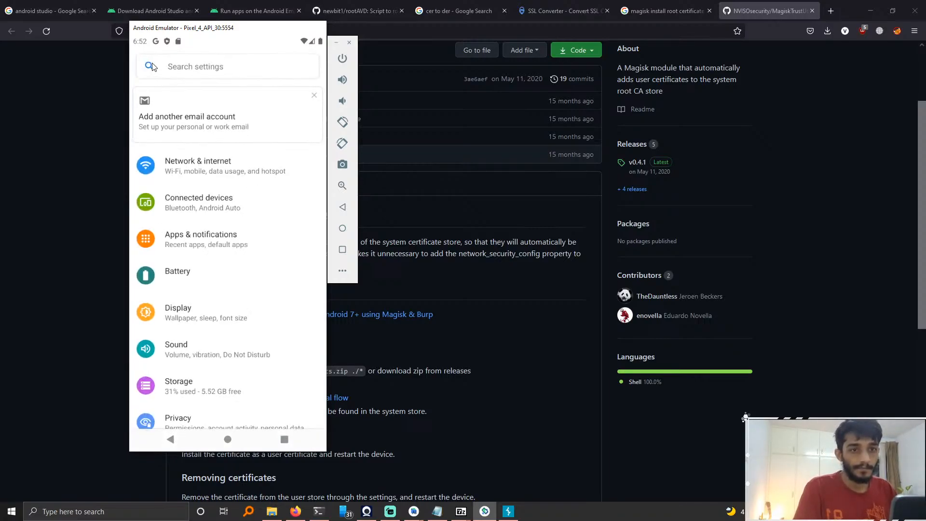
Step: Search the emulator's settings for install ca, then clear the search query
scroll(270, 293, "down", 3)
left_click_drag(232, 83, 209, 55)
left_click(209, 54)
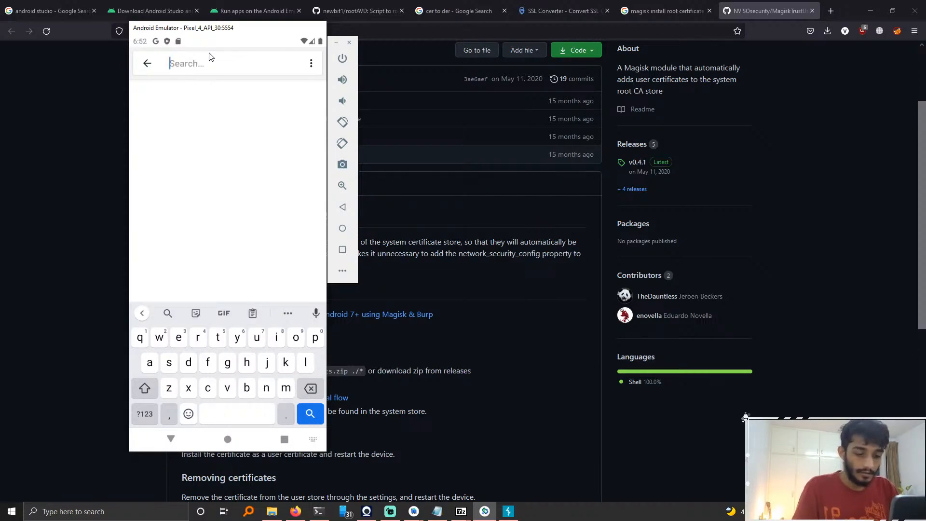
type("install")
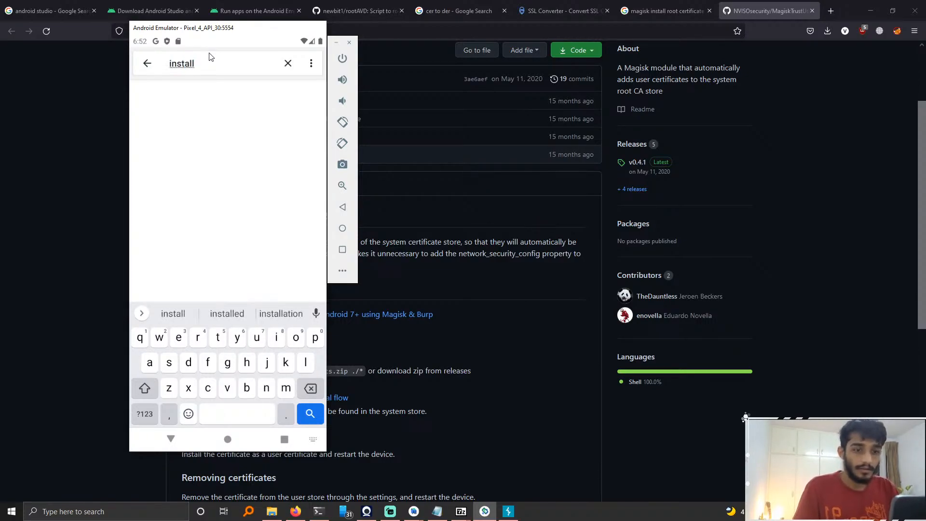
type(" ca")
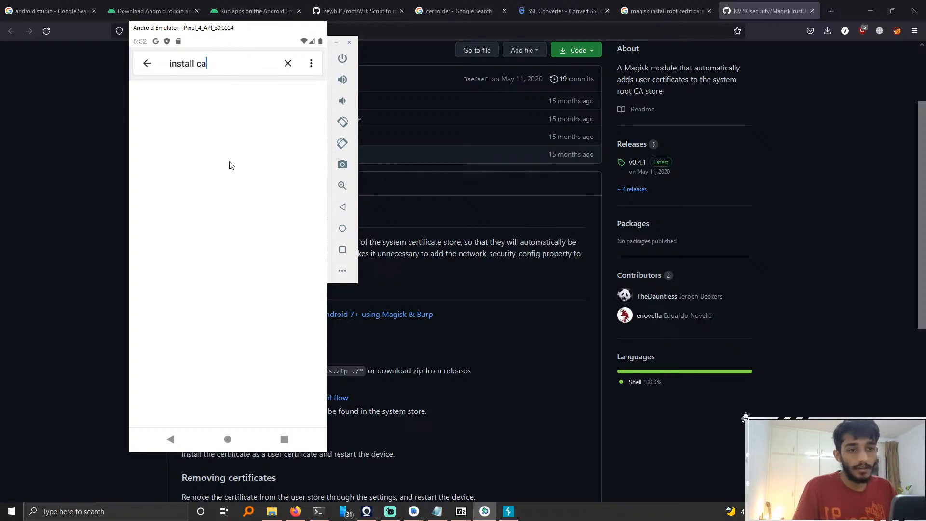
left_click(288, 66)
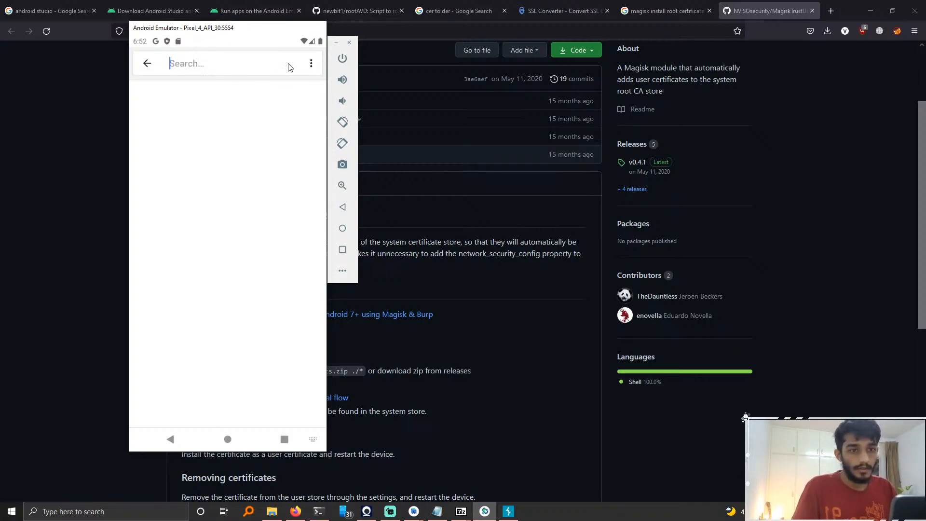
Step: Browse the System settings and its Advanced options, then return to the main settings list
left_click(147, 63)
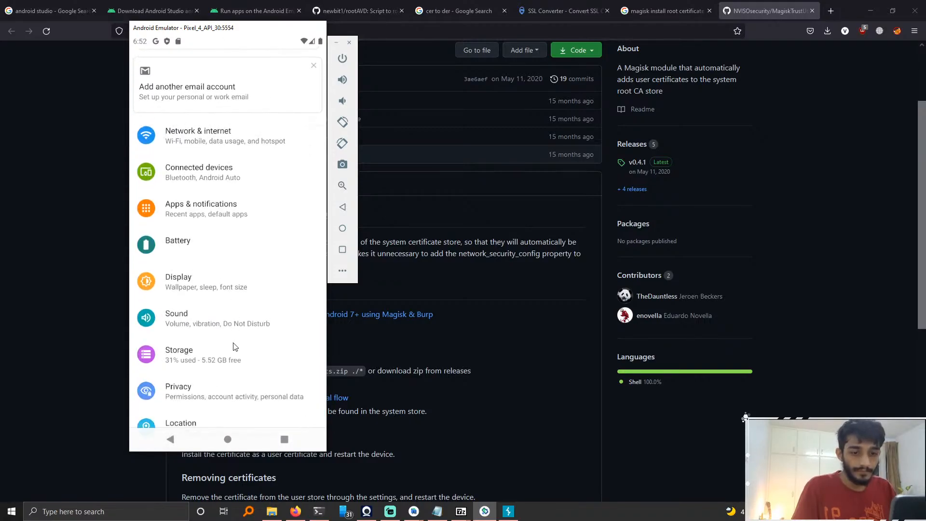
scroll(221, 386, "down", 5)
scroll(218, 383, "down", 2)
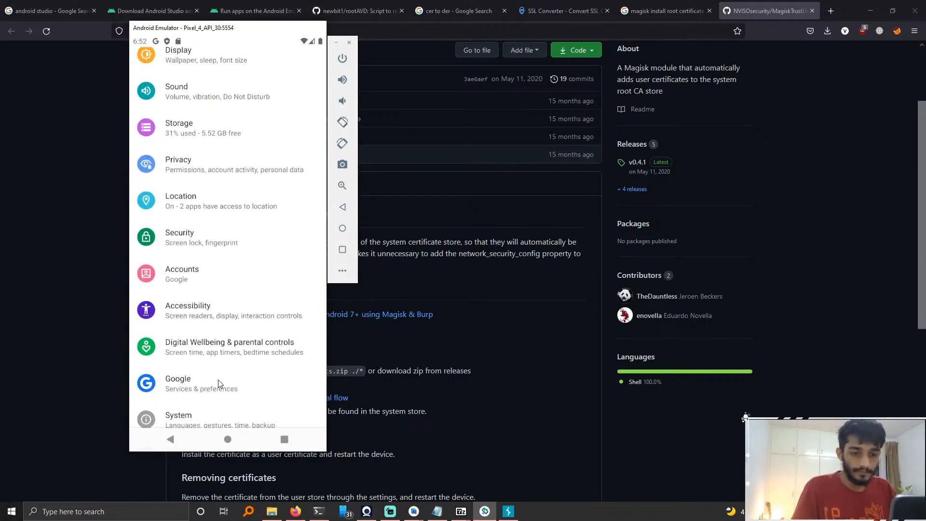
left_click(197, 416)
left_click(221, 241)
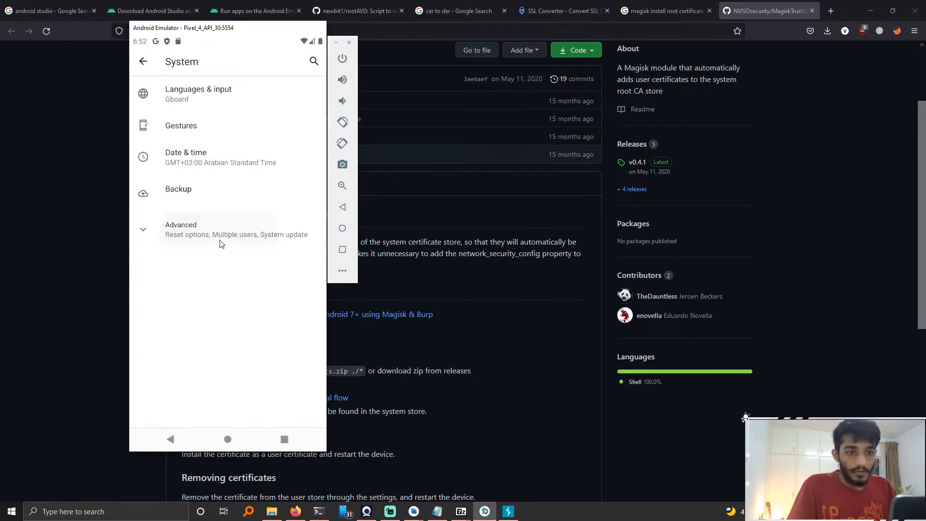
left_click(170, 439)
scroll(210, 141, "up", 5)
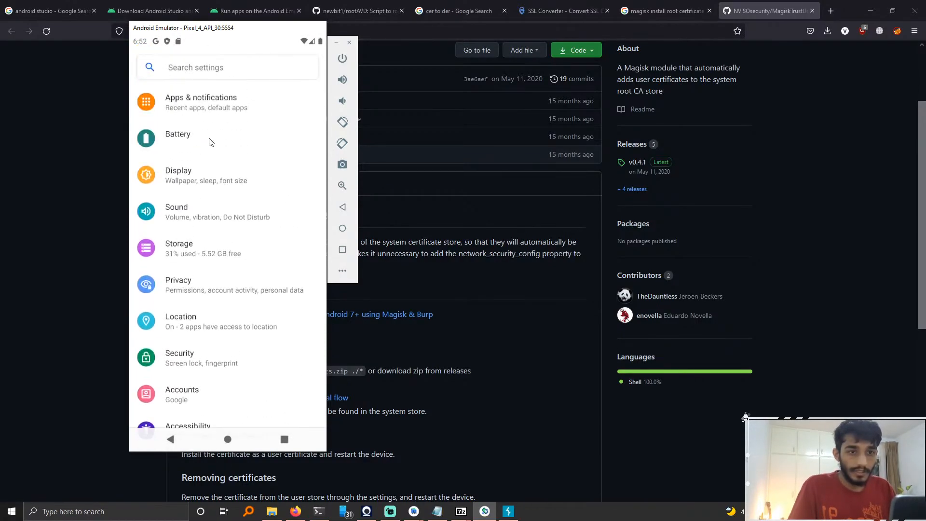
Step: Search the emulator's settings again for install
left_click_drag(213, 114, 223, 76)
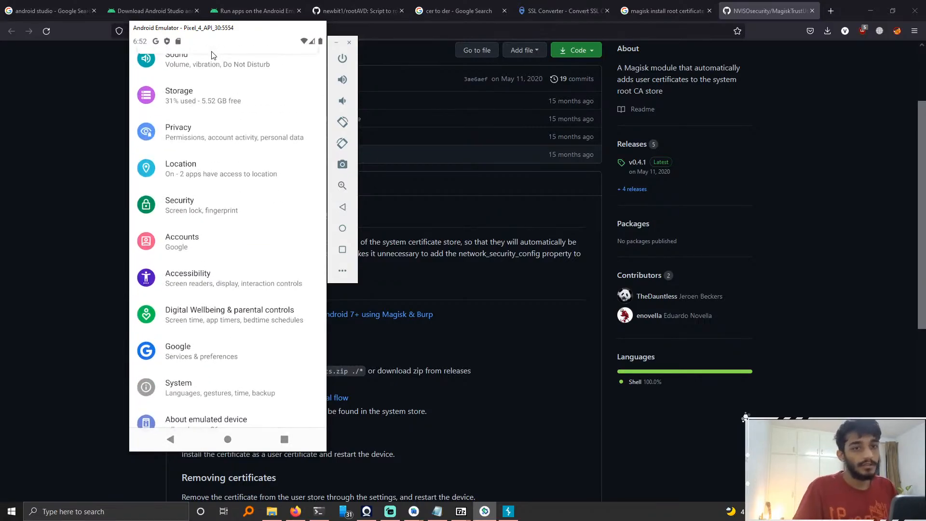
scroll(212, 70, "up", 1)
scroll(210, 72, "down", 1)
scroll(209, 73, "up", 1)
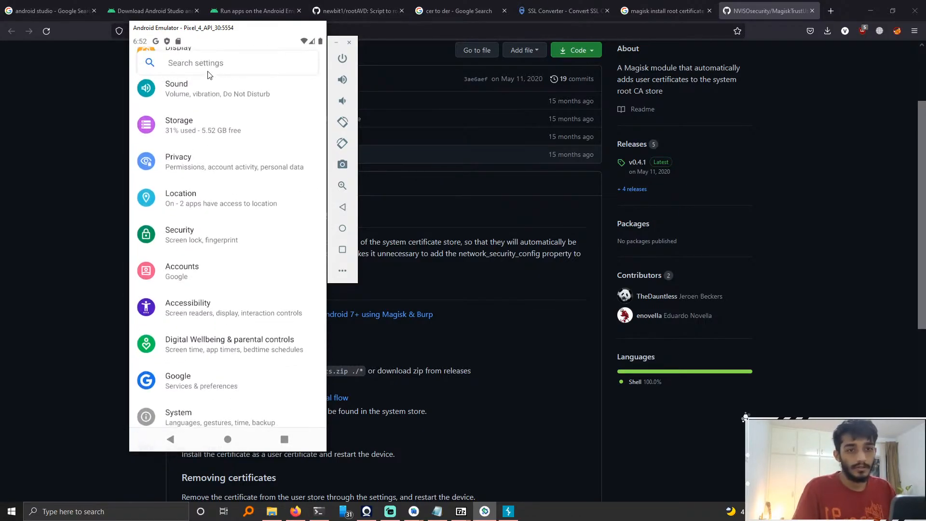
left_click(205, 65)
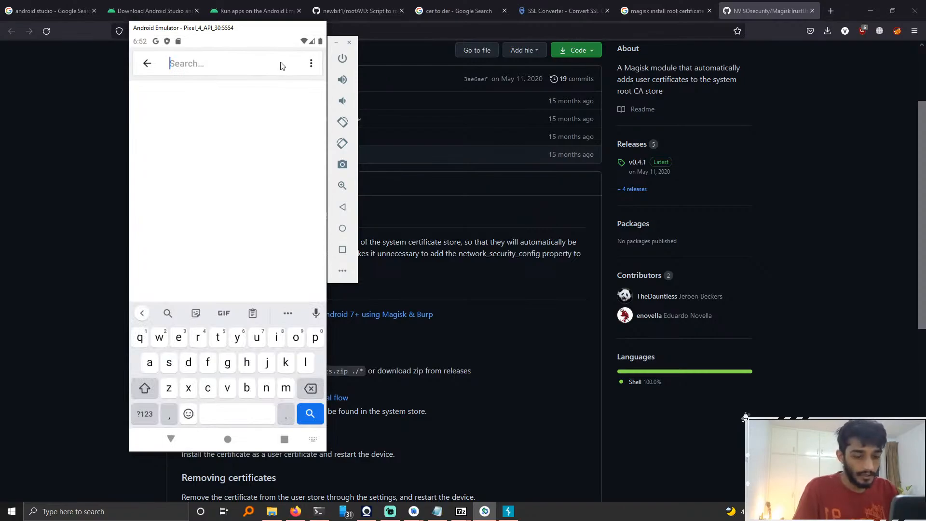
type("install")
key("Return")
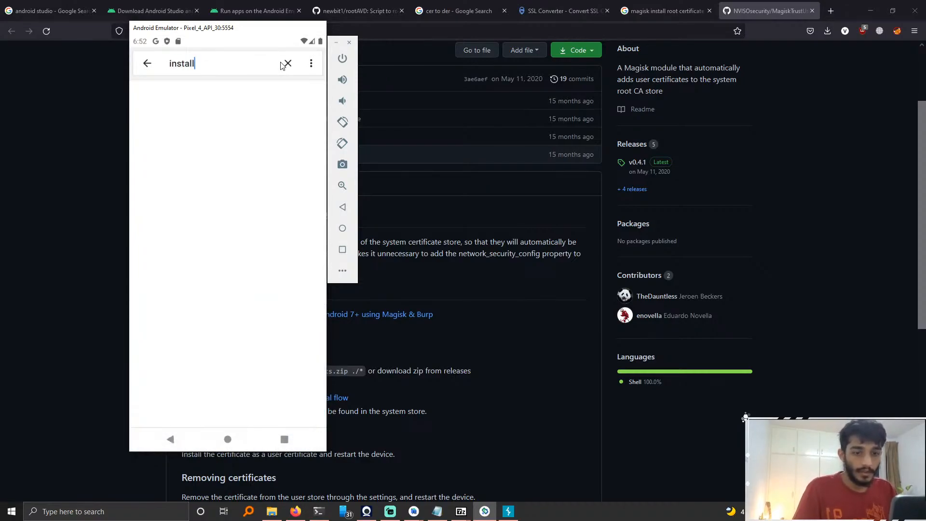
left_click(310, 64)
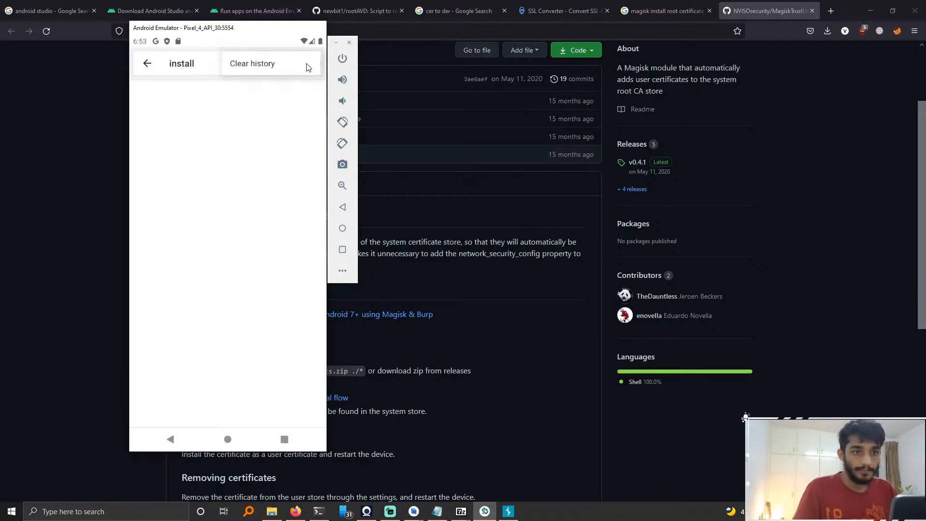
left_click(283, 64)
left_click(221, 65)
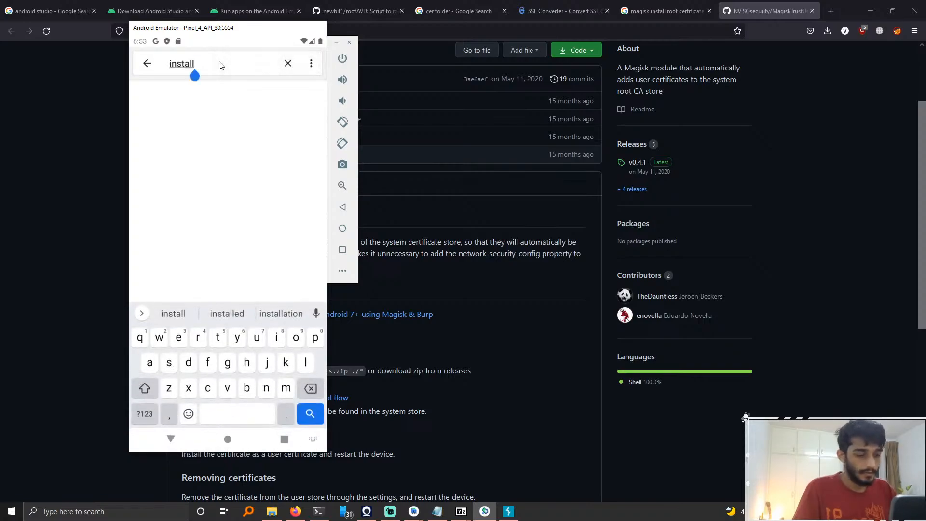
key("Return")
Step: Clear the recent apps on the emulator and reopen Settings from the quick settings panel
left_click(284, 439)
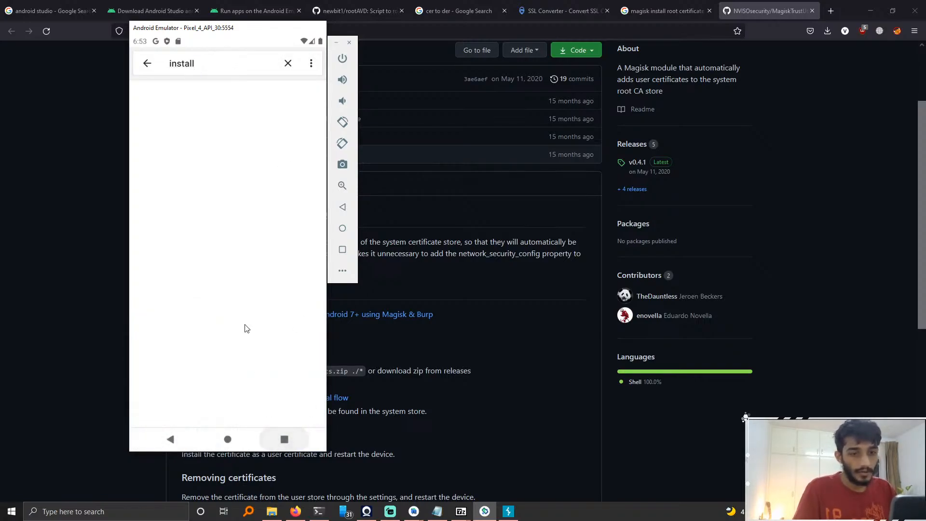
left_click_drag(227, 148, 229, 104)
left_click_drag(239, 265, 242, 104)
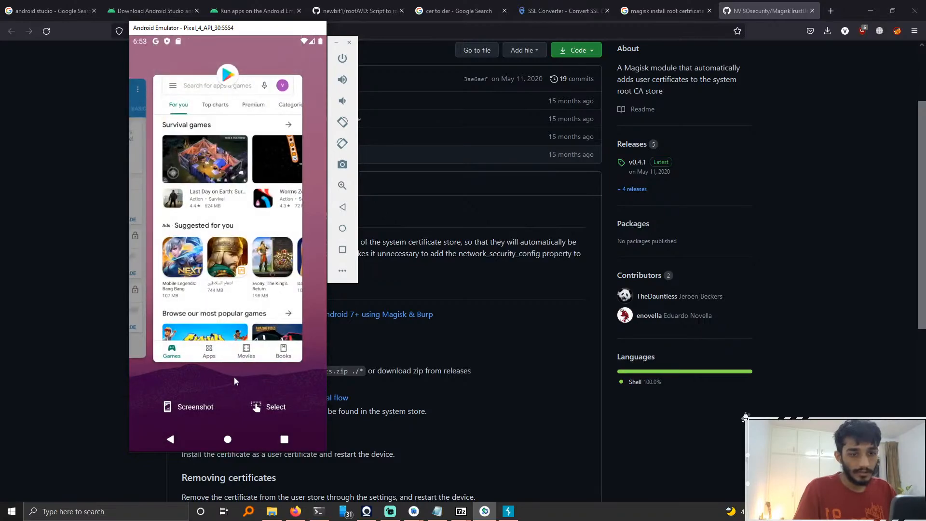
left_click_drag(232, 350, 231, 144)
left_click_drag(243, 290, 244, 121)
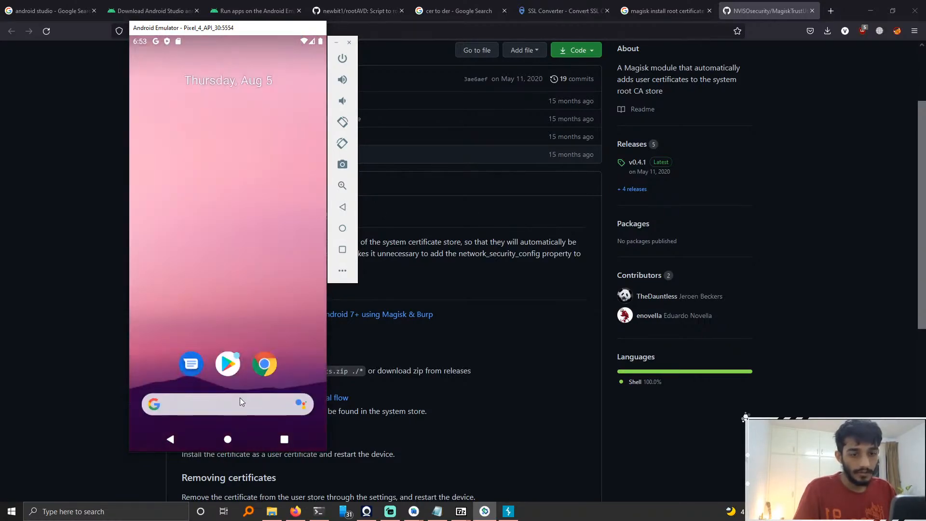
left_click_drag(239, 397, 236, 147)
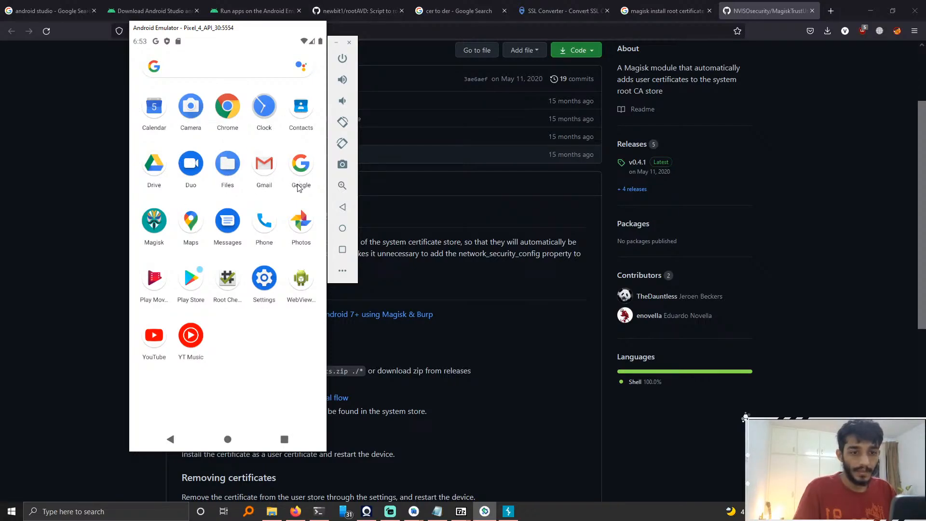
left_click_drag(274, 213, 264, 288)
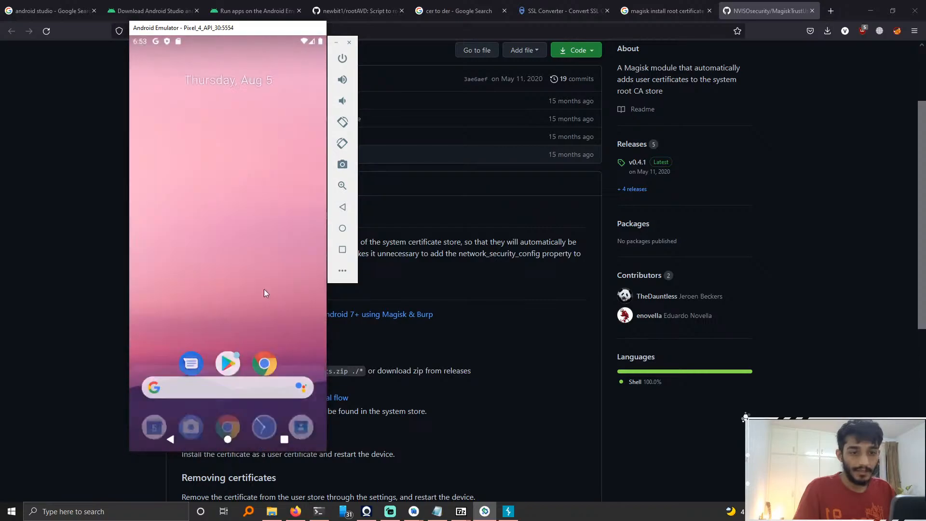
left_click_drag(279, 125, 300, 299)
left_click(312, 247)
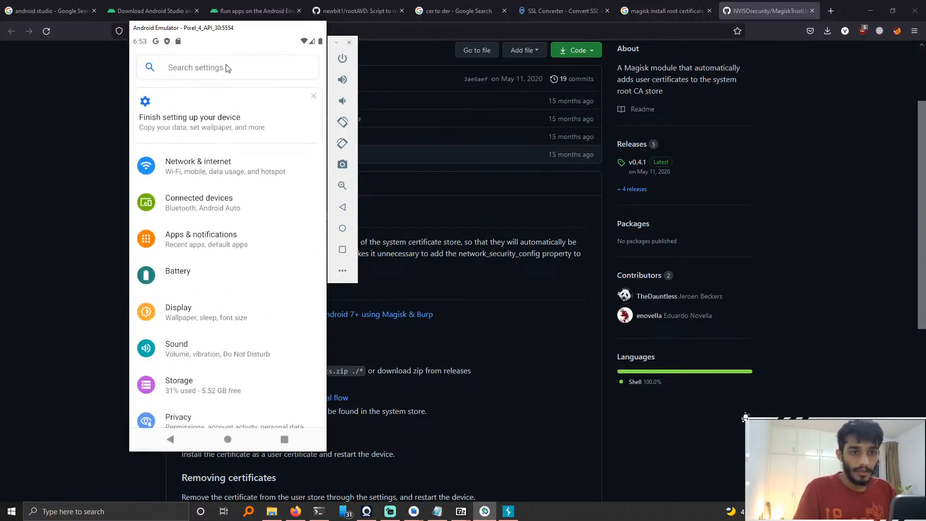
Step: Search the settings for install and choose to wait for the unresponsive Settings app
left_click(226, 67)
type("install")
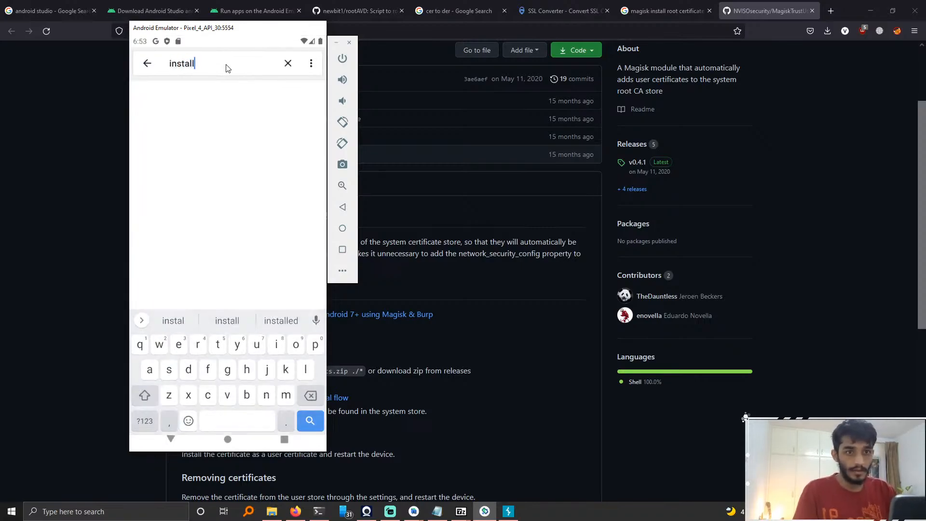
key("Return")
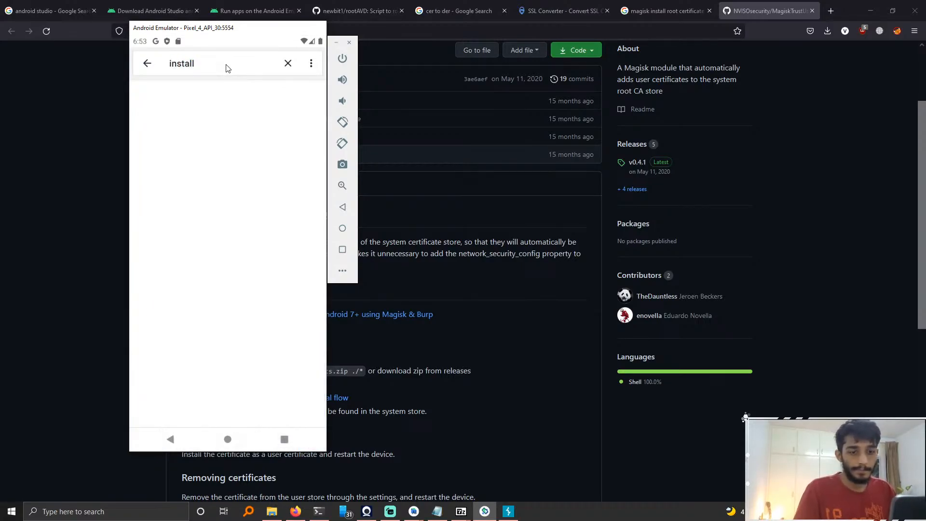
left_click(227, 68)
left_click(146, 64)
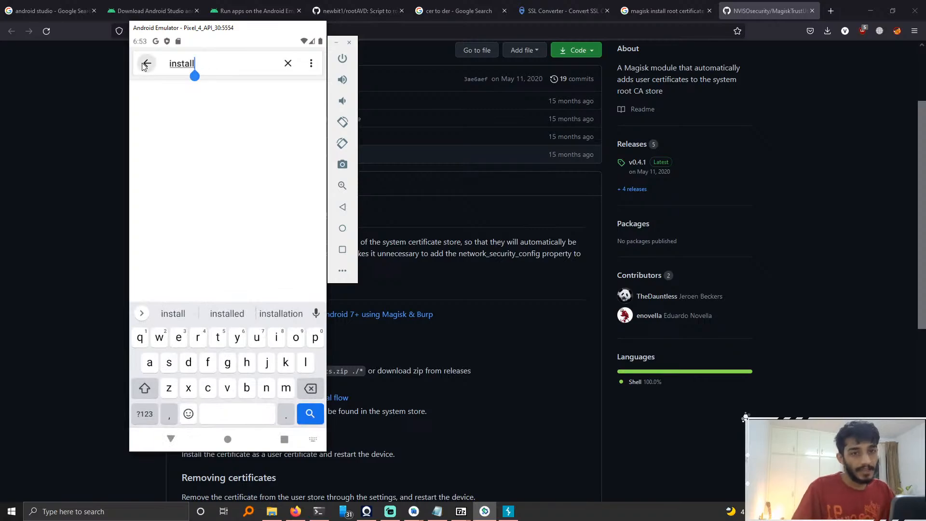
left_click(236, 169)
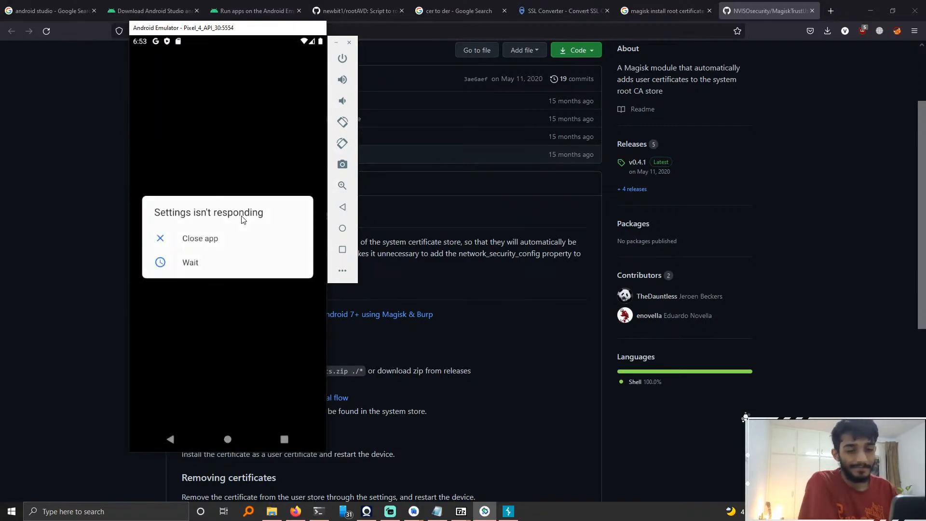
left_click(192, 263)
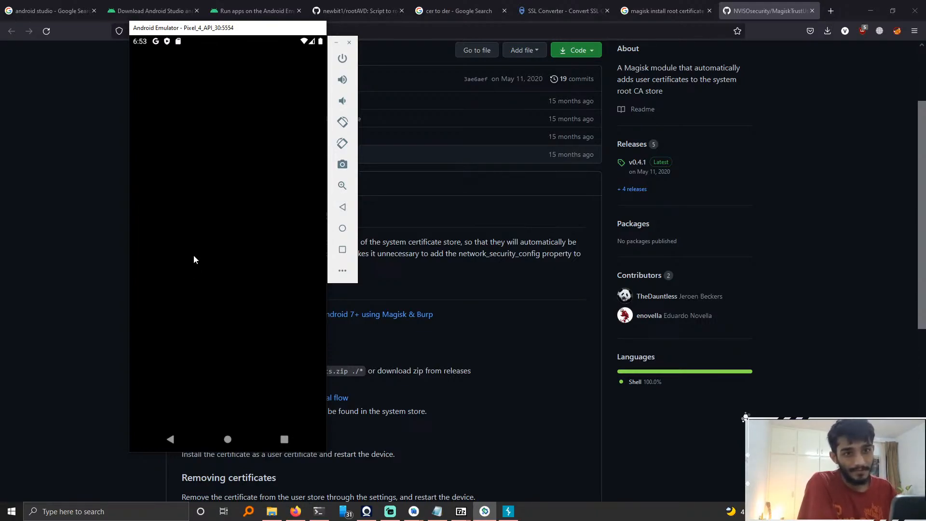
Step: Reopen Settings from the quick settings panel and close the unresponsive Settings app
left_click(284, 439)
left_click_drag(248, 331, 260, 242)
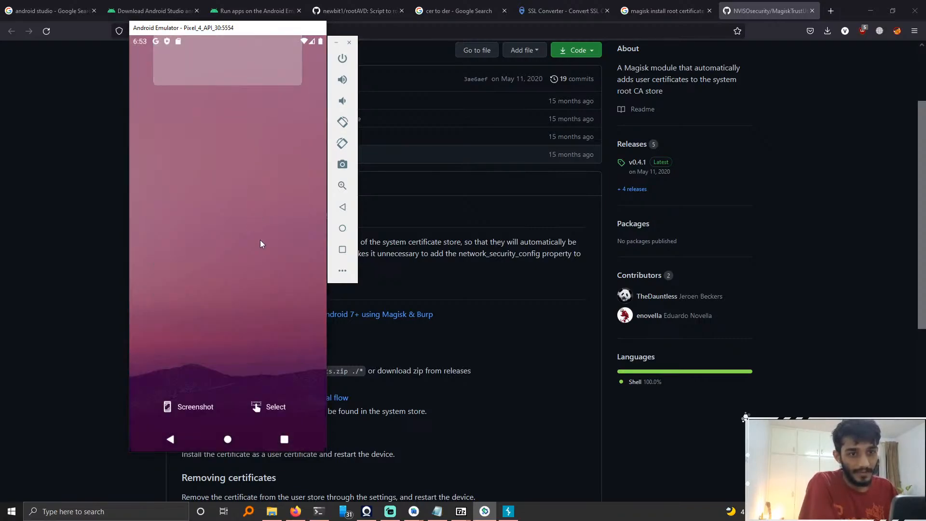
left_click_drag(273, 41, 322, 203)
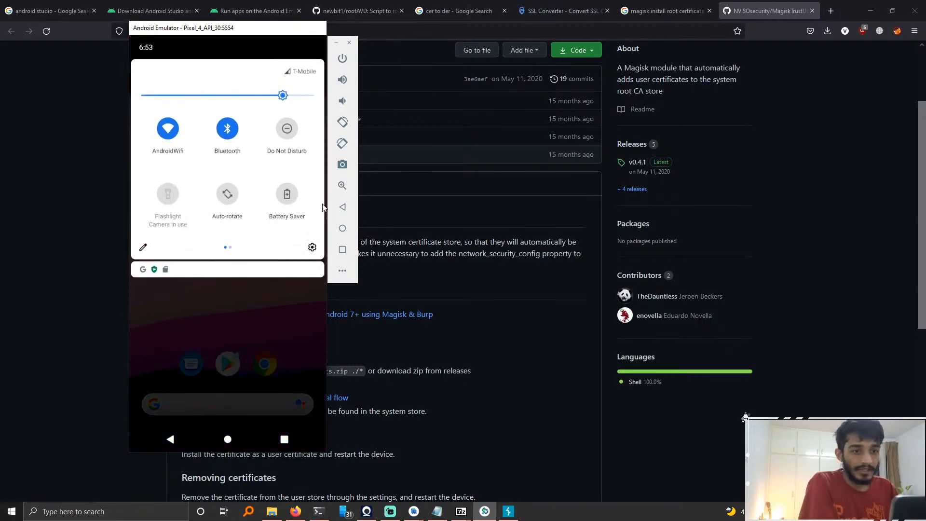
left_click(313, 248)
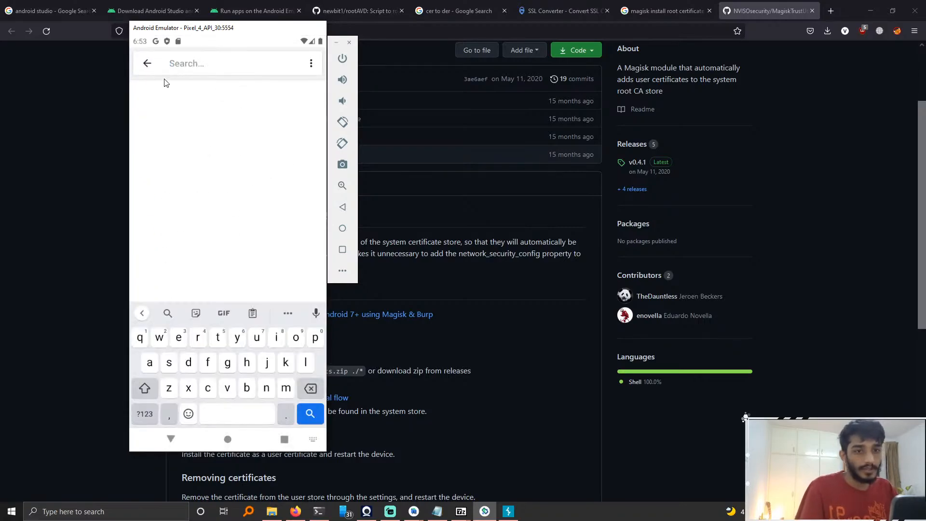
left_click(148, 64)
left_click(207, 167)
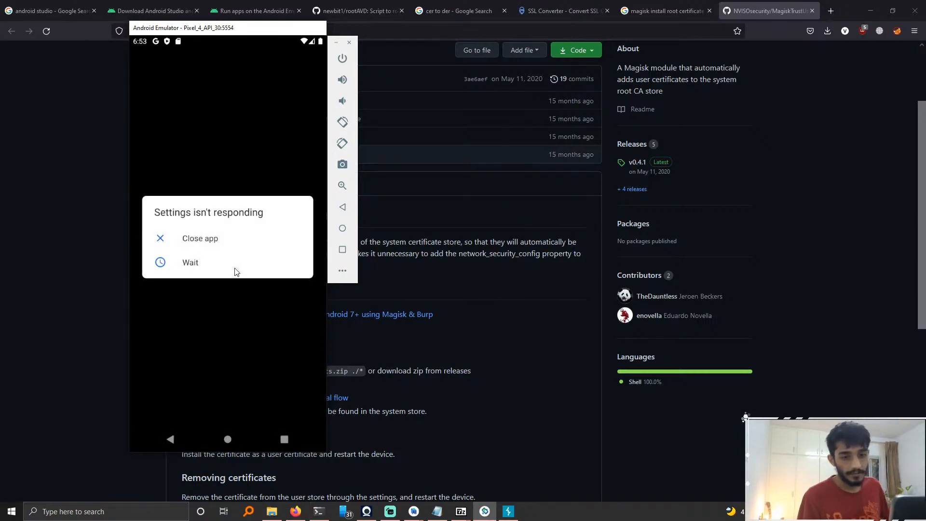
left_click(200, 246)
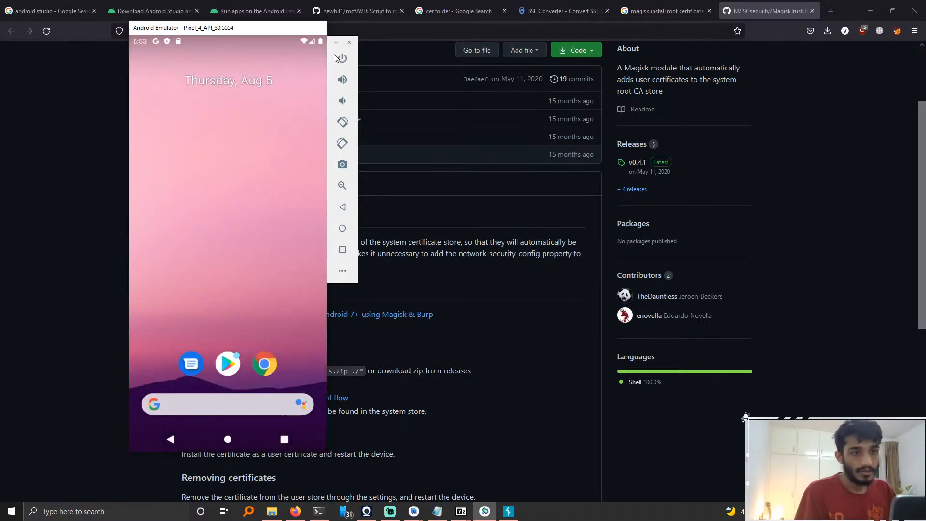
Step: Close the emulator and relaunch the Pixel 4 API 30 virtual device from the Android Virtual Device Manager
left_click(349, 43)
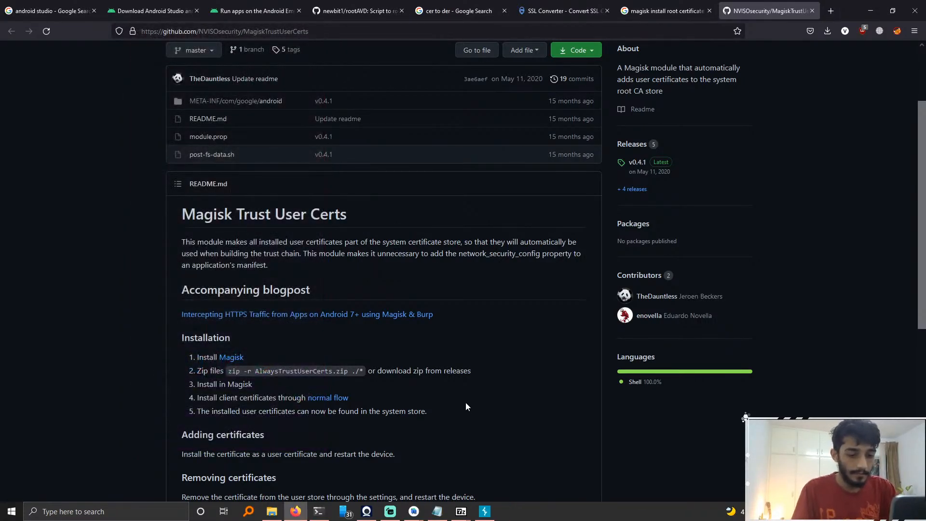
key("fn+F5")
key("fn+F5")
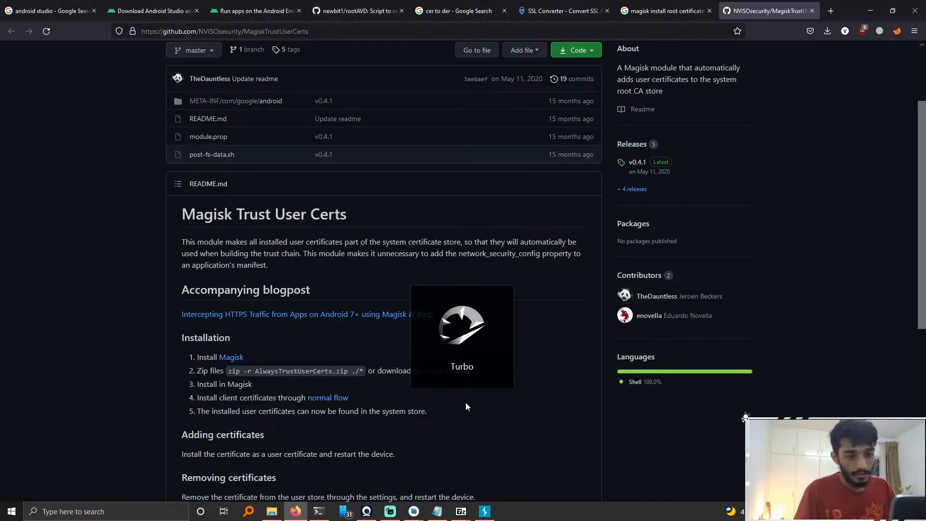
left_click(99, 510)
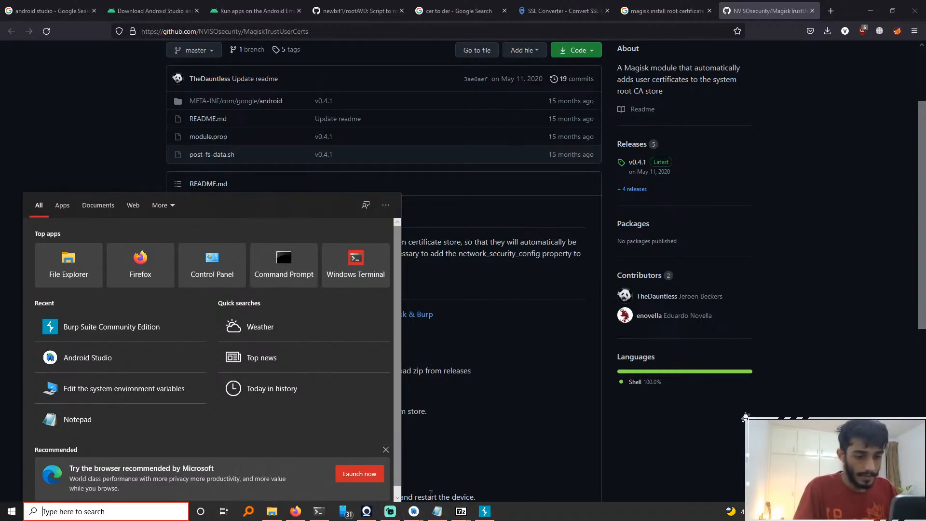
left_click(414, 512)
left_click(455, 468)
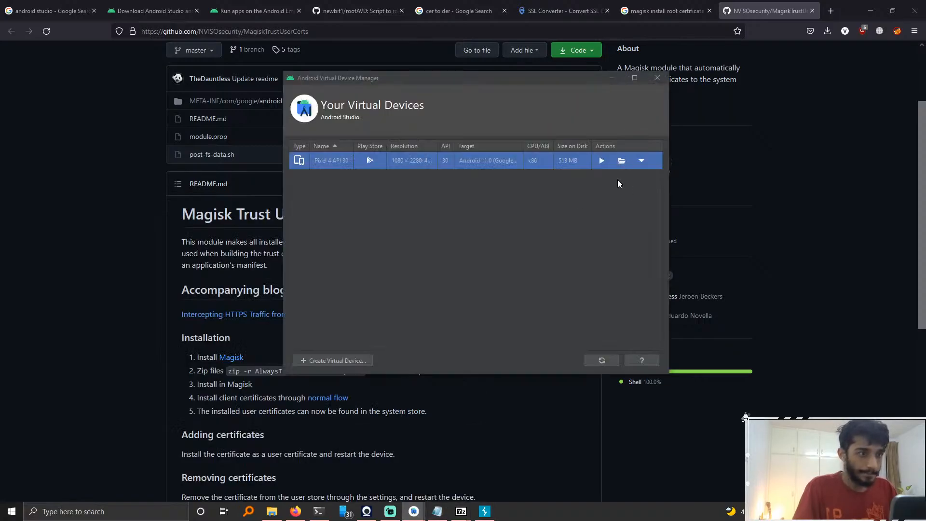
left_click(602, 161)
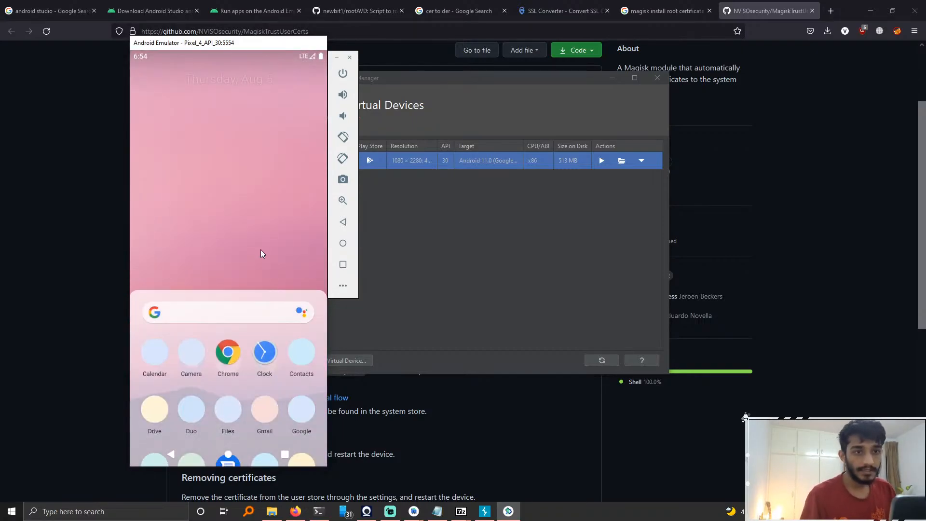
Step: Open Settings from the emulator's quick settings panel and browse the Network & internet page
left_click_drag(299, 56, 322, 259)
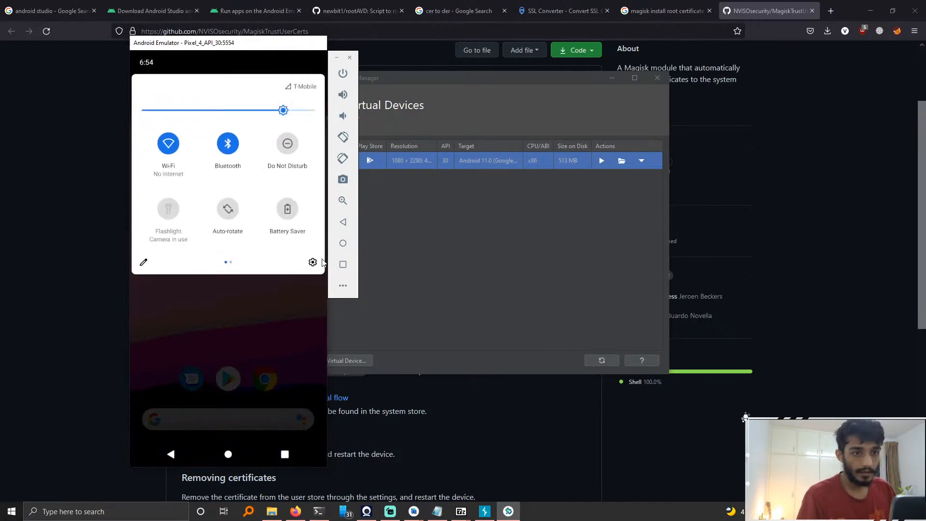
left_click(314, 259)
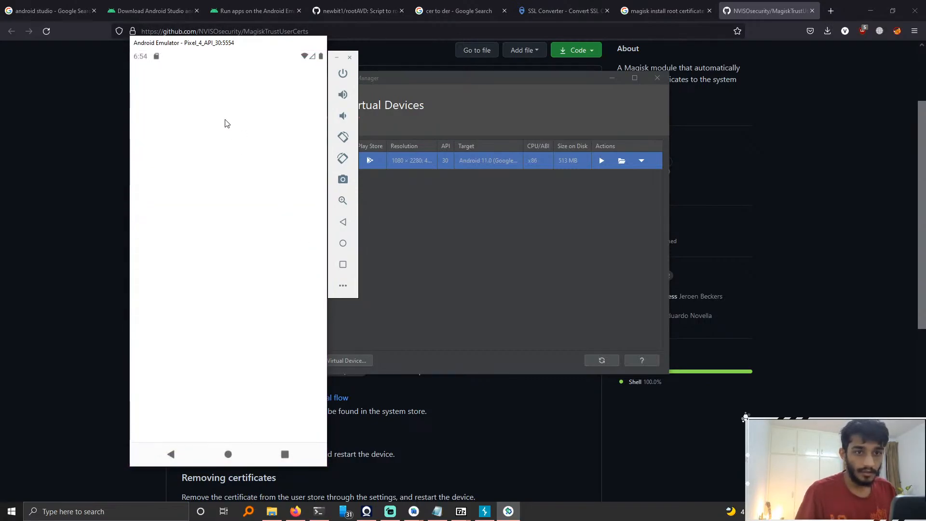
left_click(215, 94)
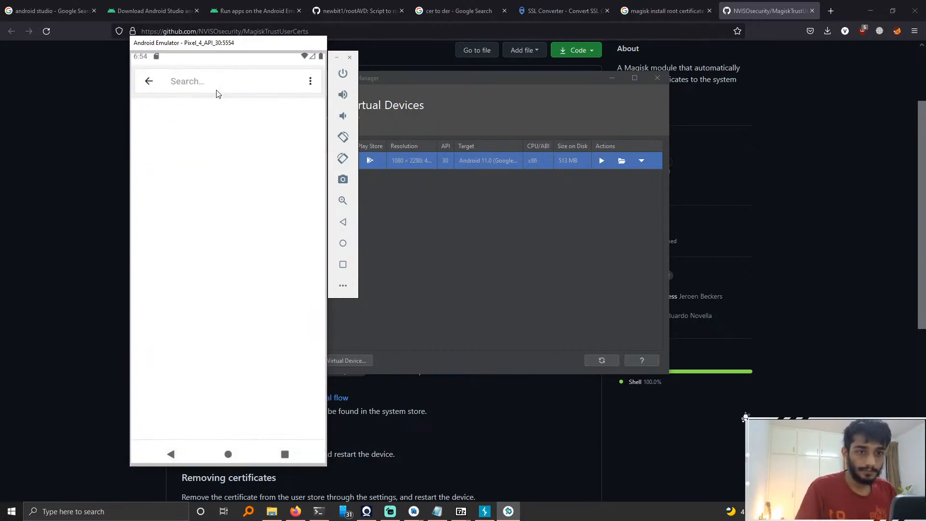
left_click(145, 80)
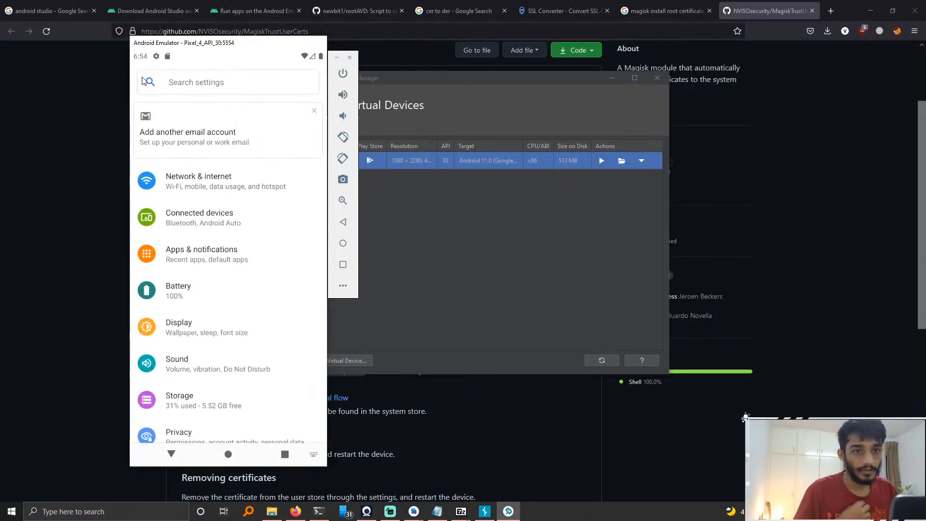
left_click(212, 183)
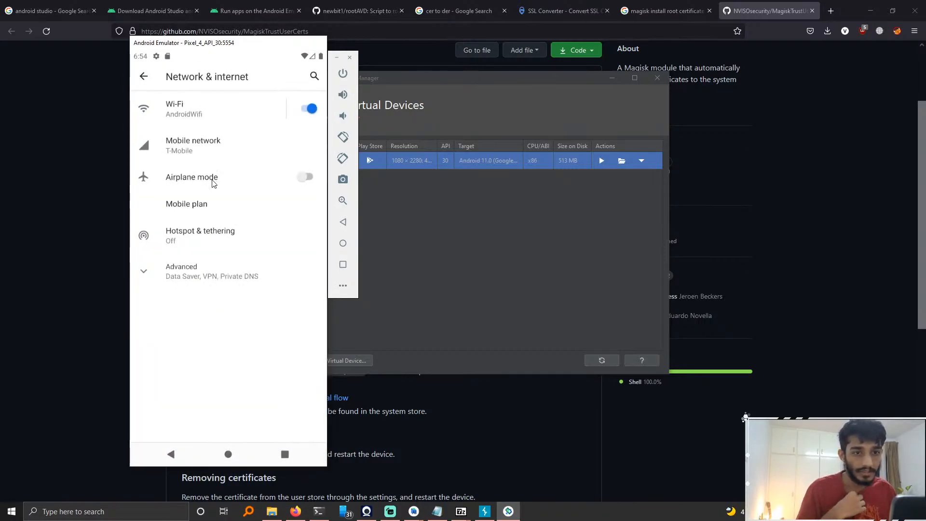
left_click(139, 79)
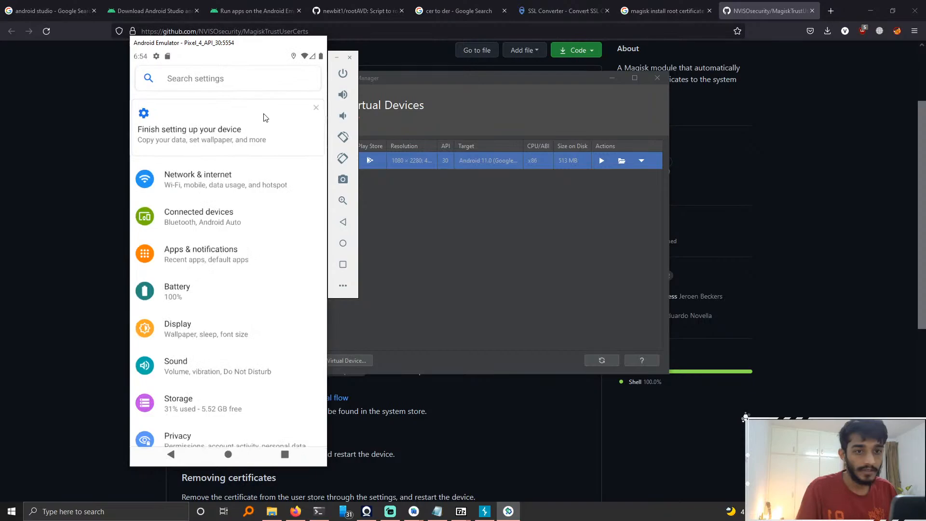
Step: Search the settings for install, open Install certificates under Wi-Fi preferences, and return to the search results
left_click(219, 90)
type("install ca")
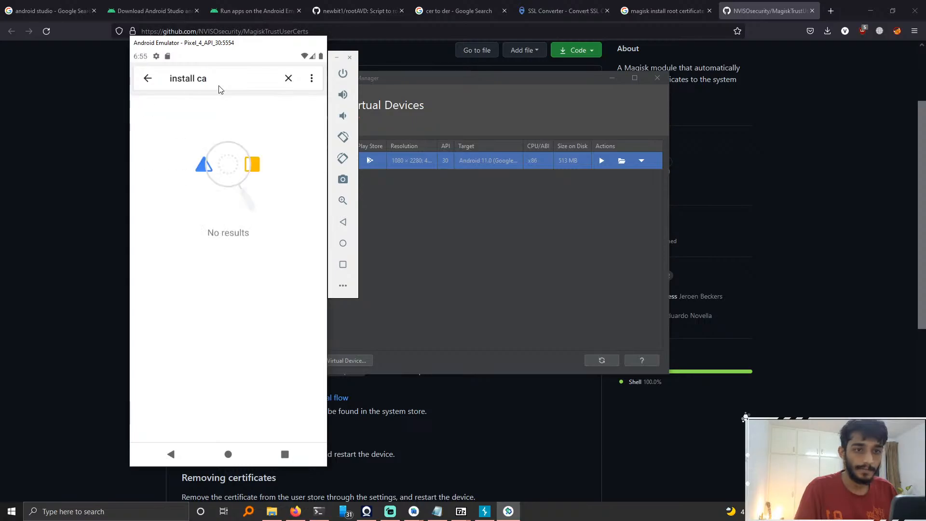
left_click(241, 84)
key("BackSpace")
key("BackSpace")
key("BackSpace")
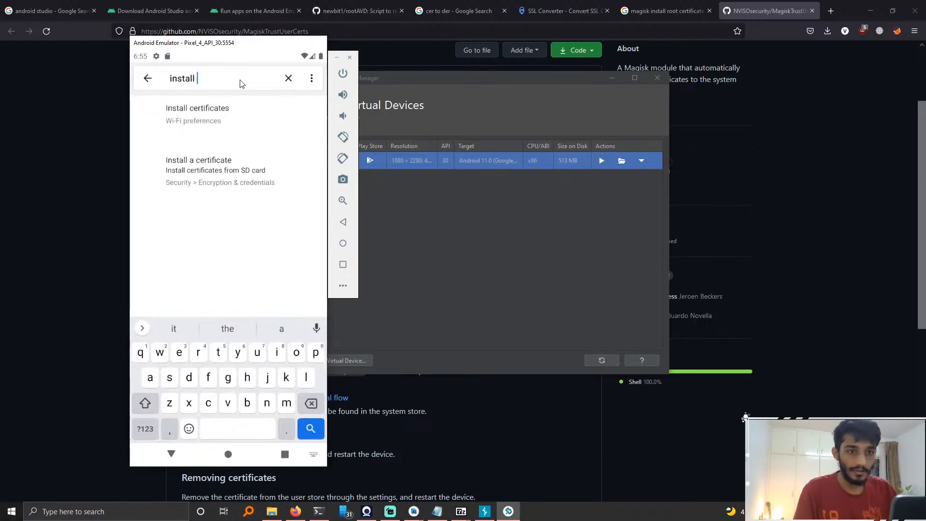
left_click(215, 107)
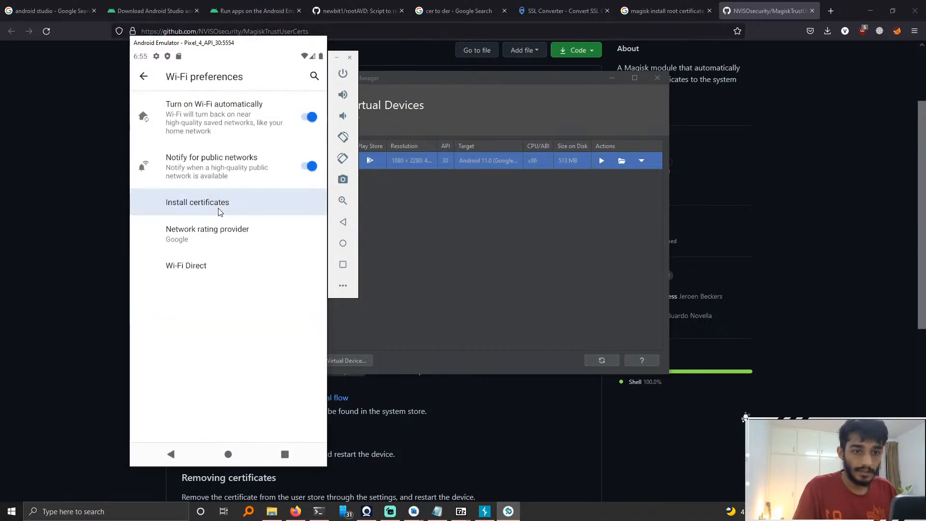
left_click(218, 212)
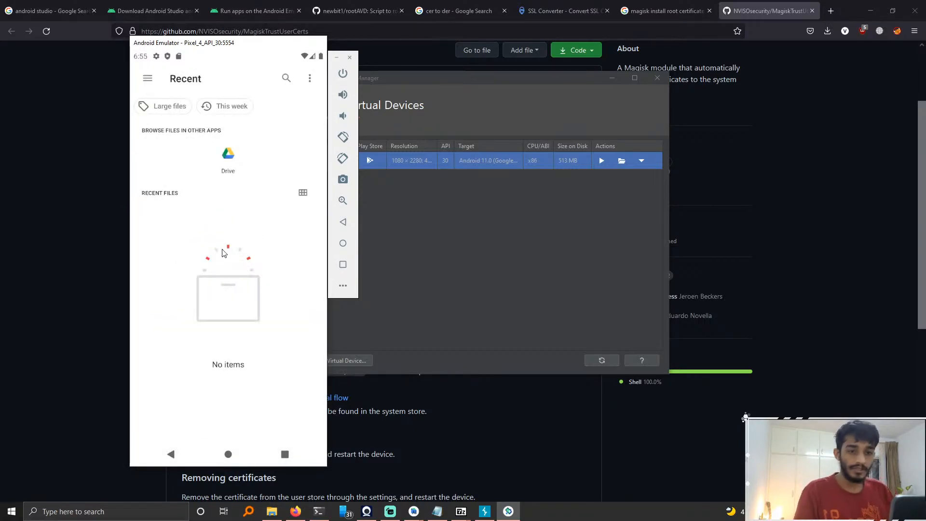
left_click(174, 455)
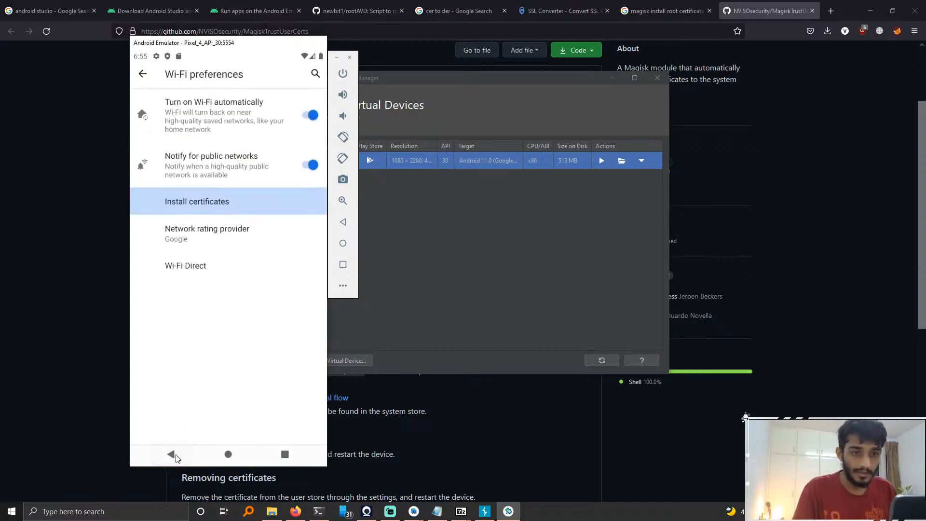
left_click(176, 456)
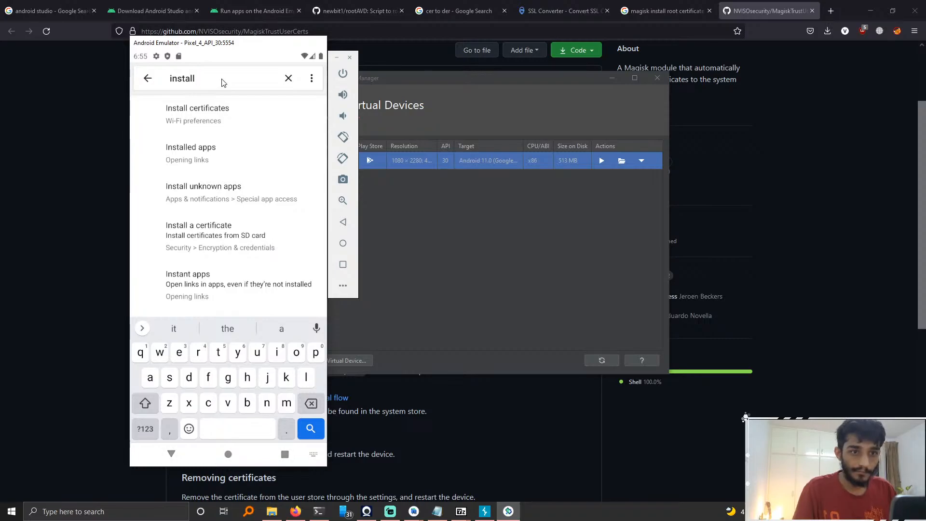
Step: Search the settings for trusted and open Trusted credentials to view the system and user certificate lists
key("BackSpace")
key("BackSpace")
key("BackSpace")
key("BackSpace")
key("BackSpace")
key("BackSpace")
key("BackSpace")
type("t")
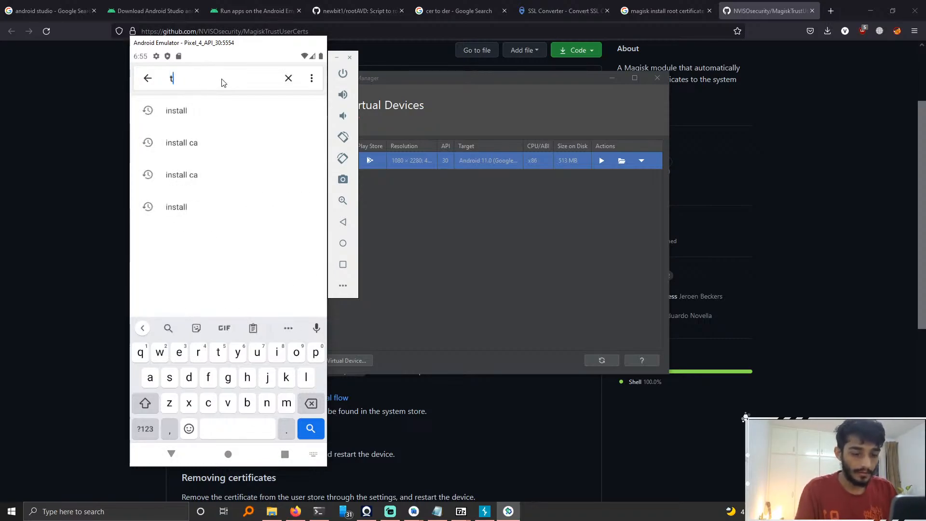
type("rusted")
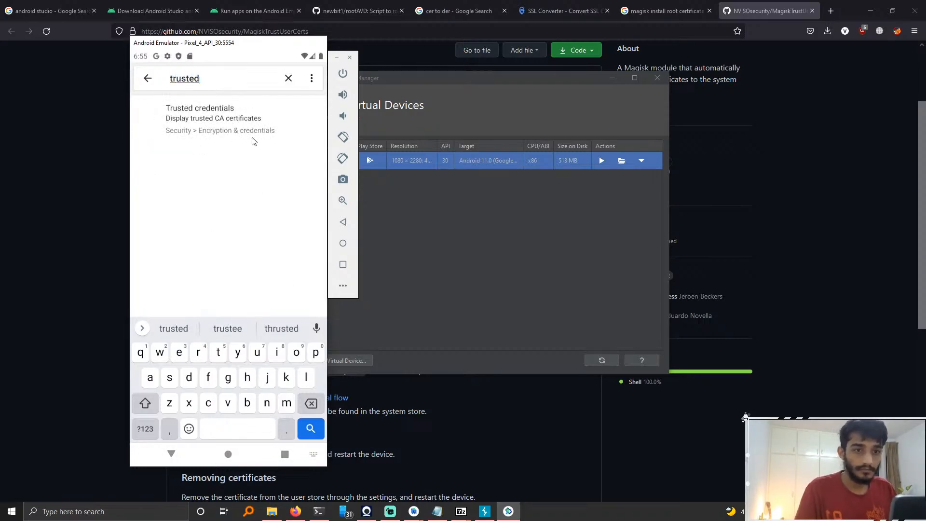
left_click(254, 141)
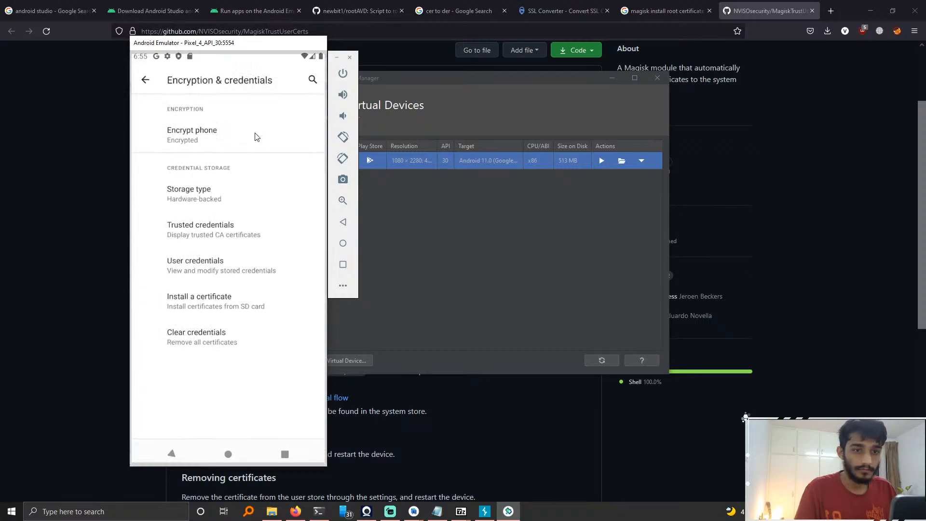
left_click(256, 233)
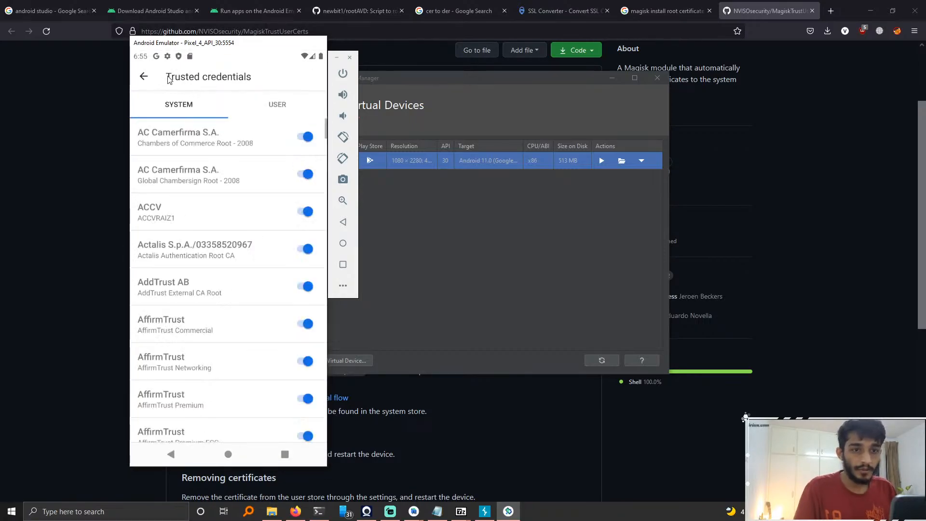
left_click(284, 110)
left_click(145, 76)
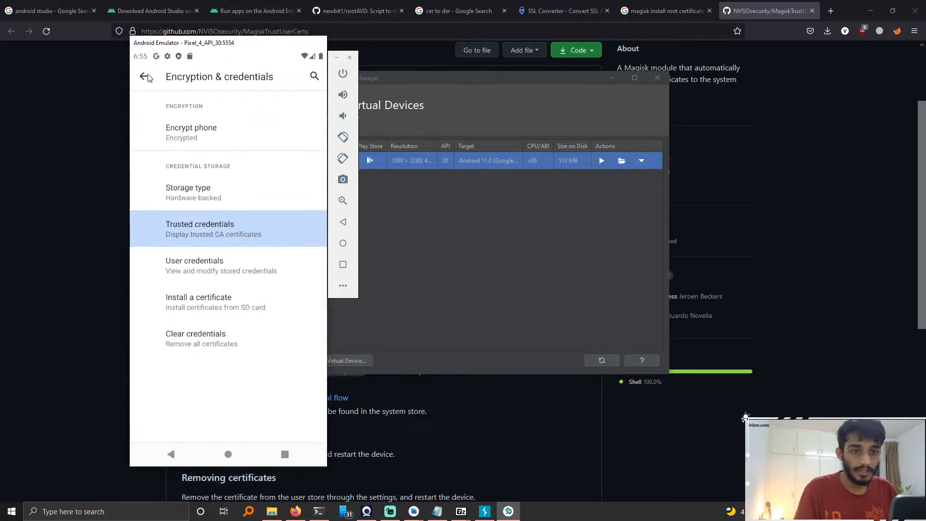
Step: Search the settings for ca and look through the matching results
left_click(145, 77)
left_click(288, 78)
type("ca")
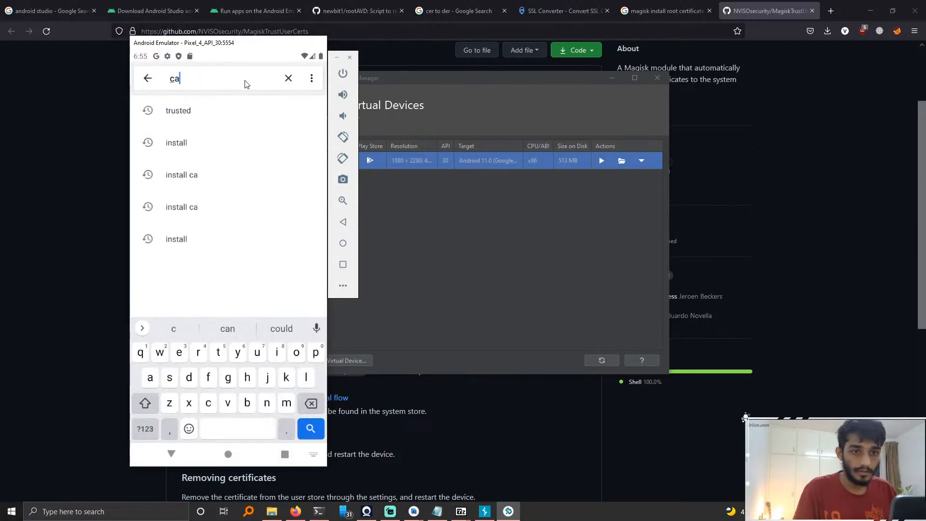
key("Return")
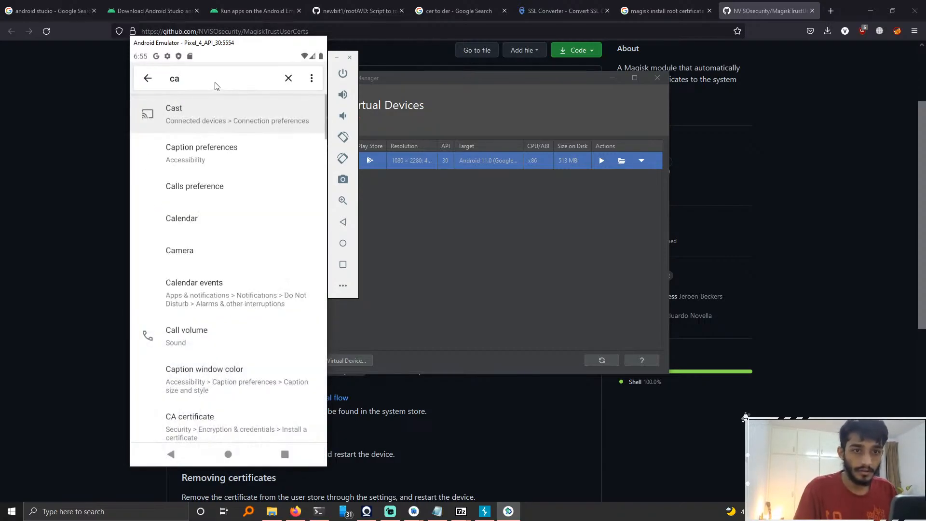
left_click(147, 78)
left_click(200, 79)
type("ca")
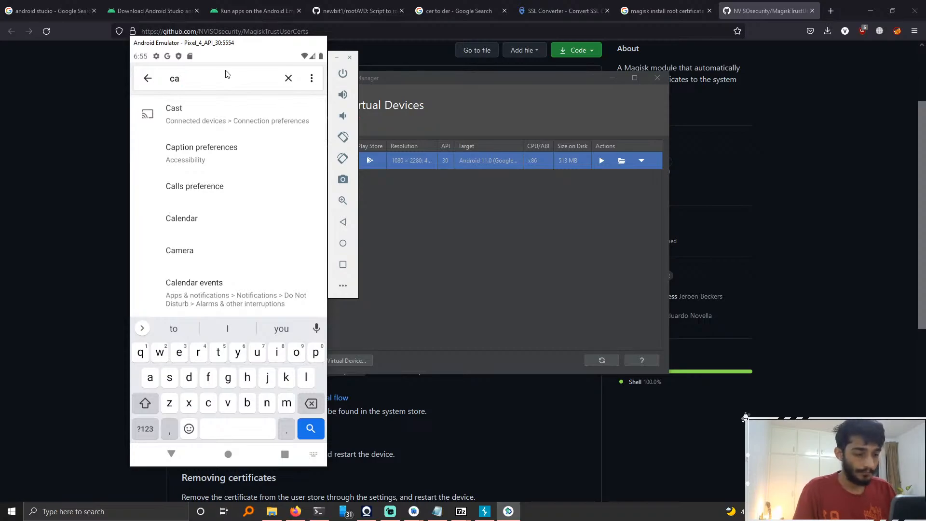
Step: Search for install c, open Install a certificate, choose CA certificate, accept Install anyway, and pick the certificate file
key("BackSpace")
key("BackSpace")
key("BackSpace")
type("install c")
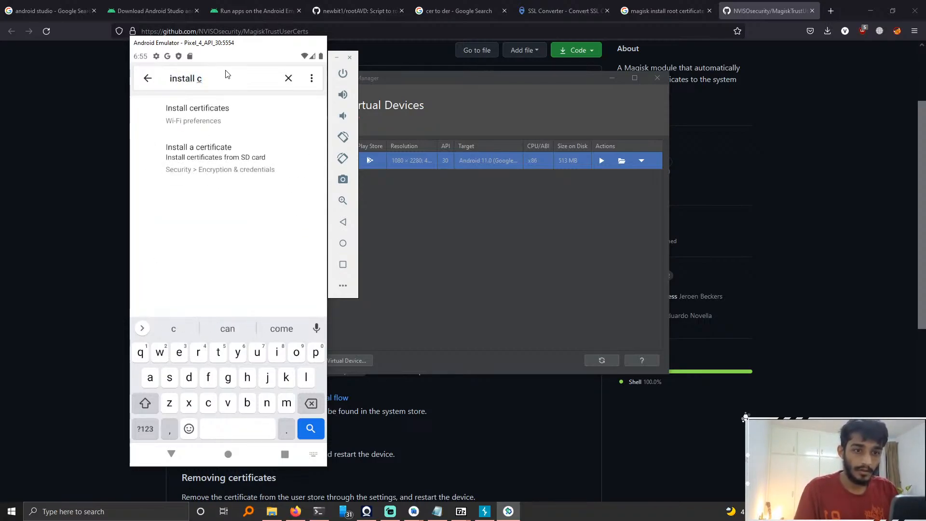
left_click(240, 152)
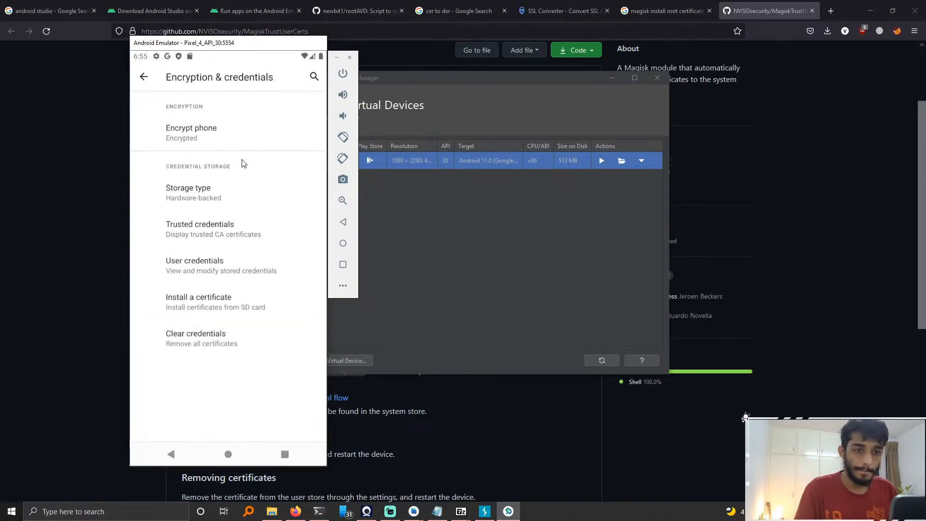
left_click(231, 299)
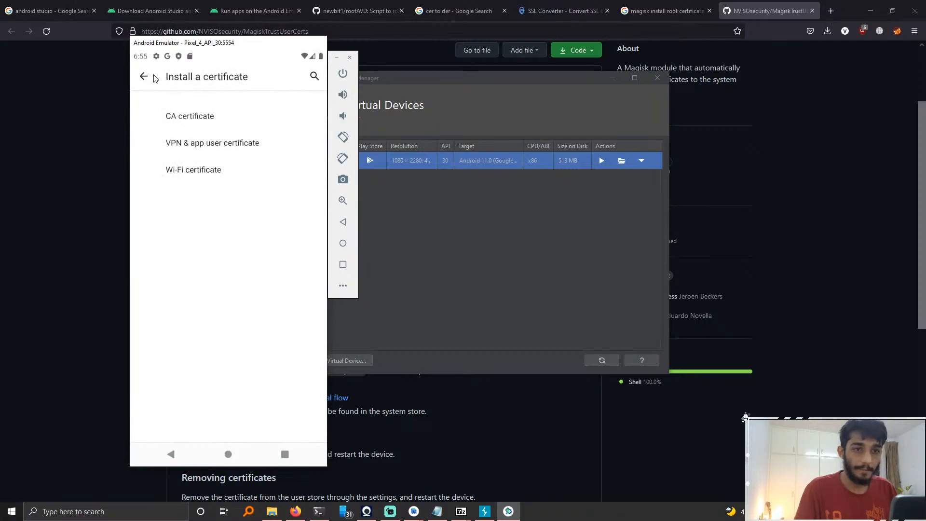
left_click(193, 119)
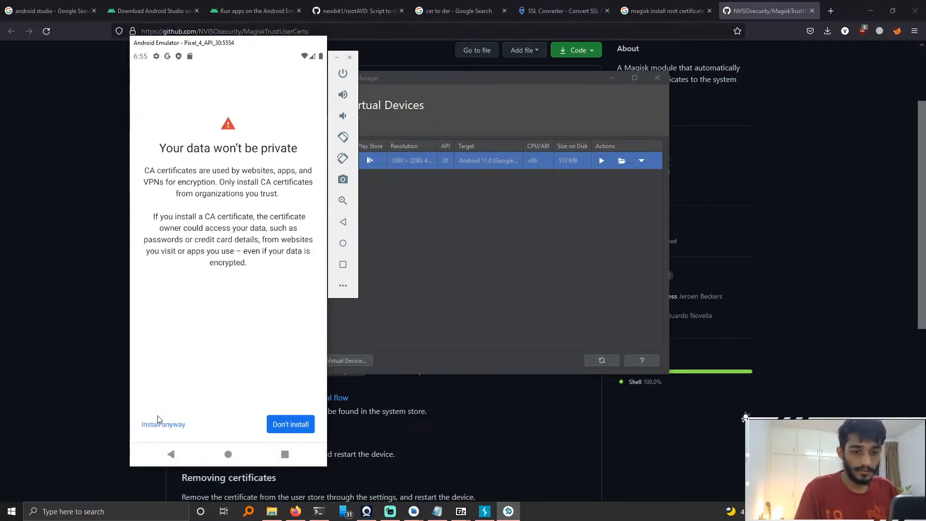
left_click(174, 427)
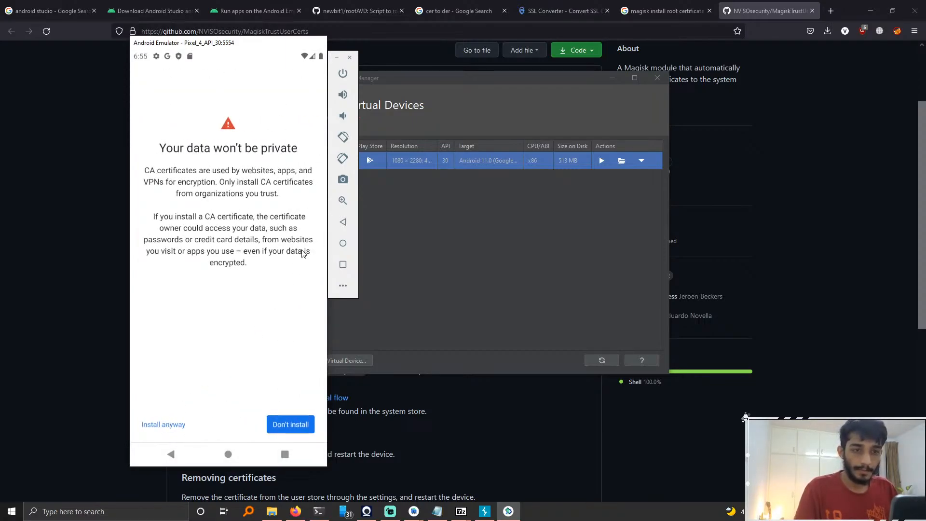
left_click(218, 228)
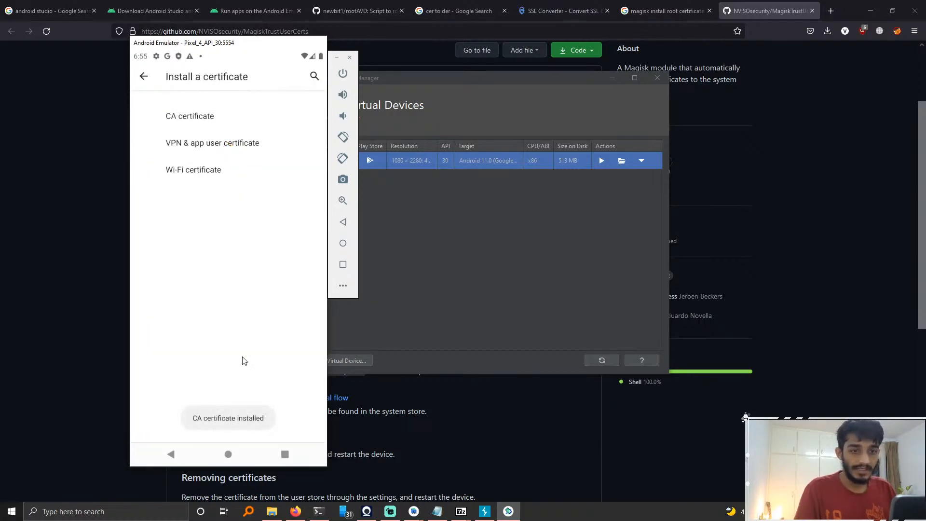
Step: Return to Settings, reopen Trusted credentials through a search for trusted, and compare its System and User tabs
left_click(144, 86)
left_click(143, 85)
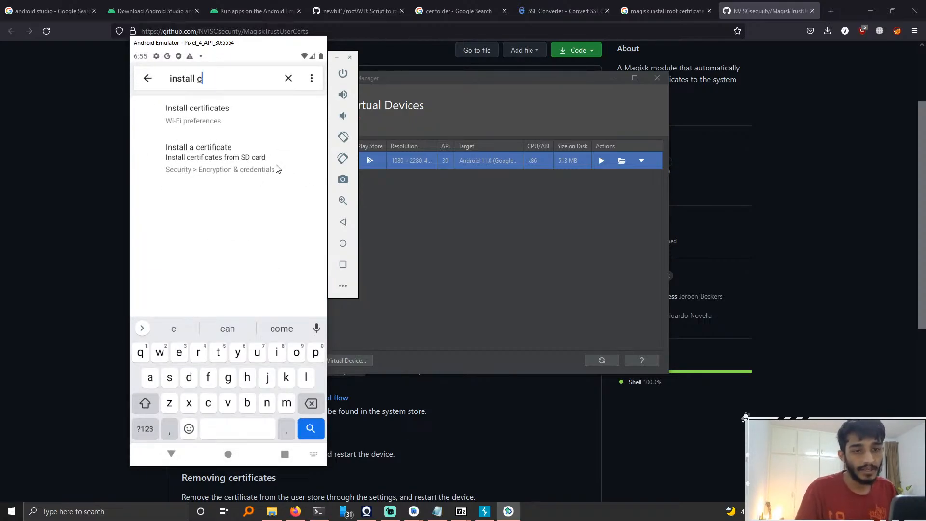
left_click(146, 78)
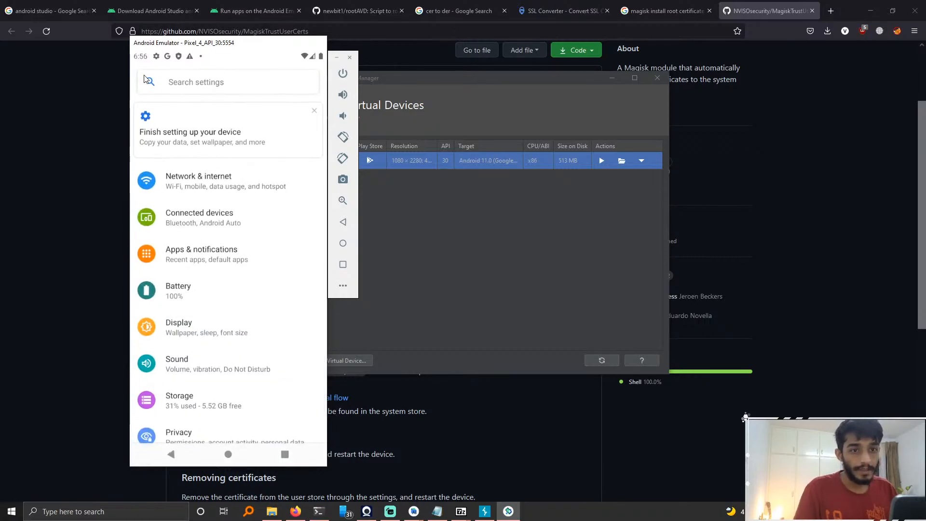
left_click(245, 83)
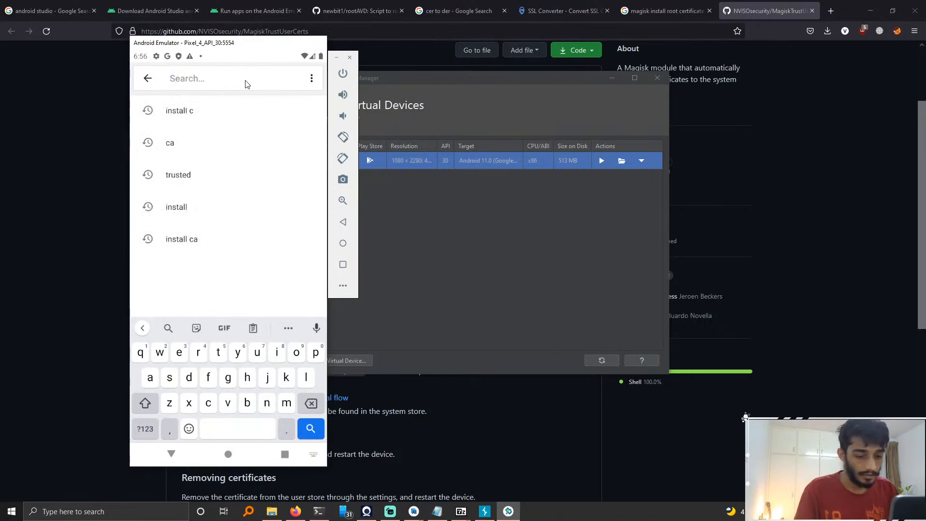
type("trusted")
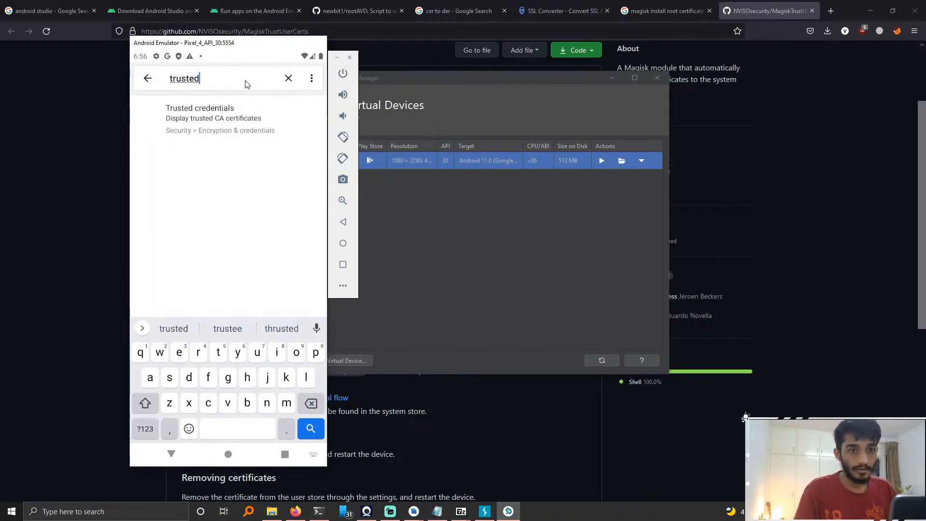
left_click(245, 126)
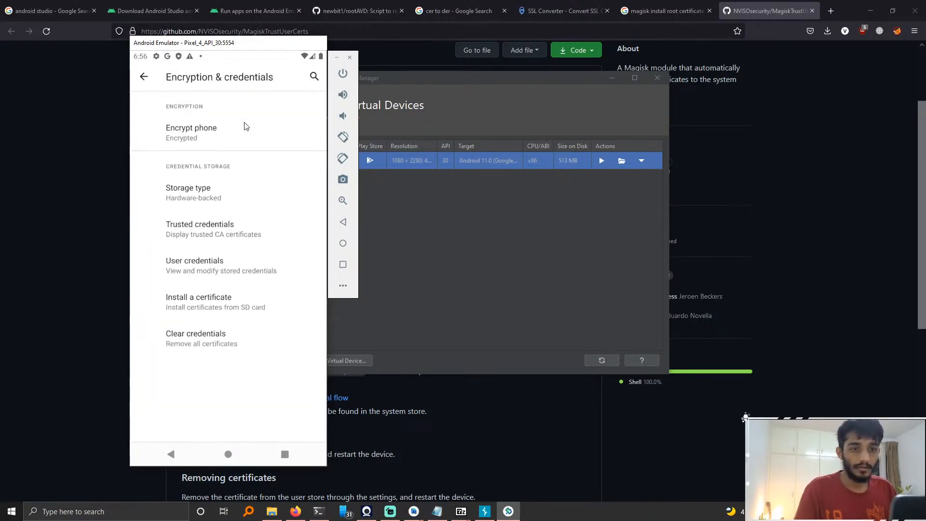
left_click(221, 236)
left_click(277, 106)
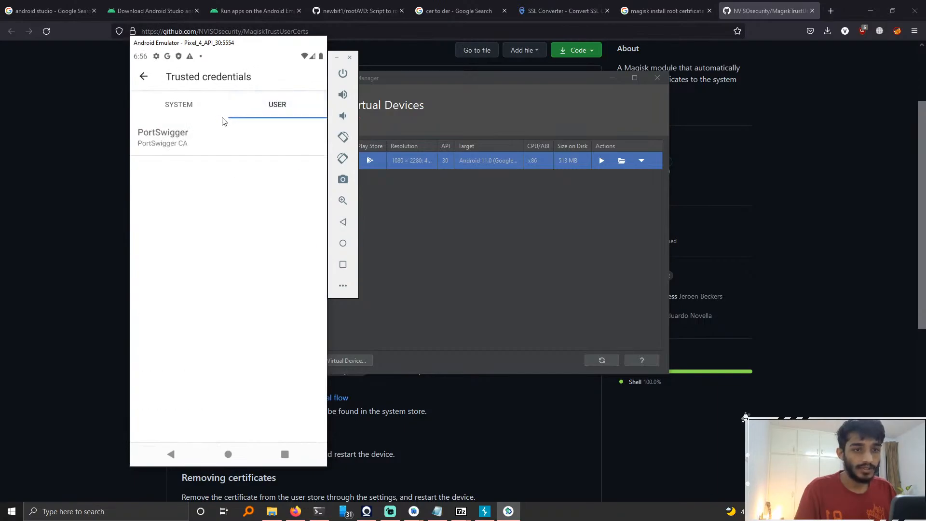
left_click(169, 103)
left_click(284, 101)
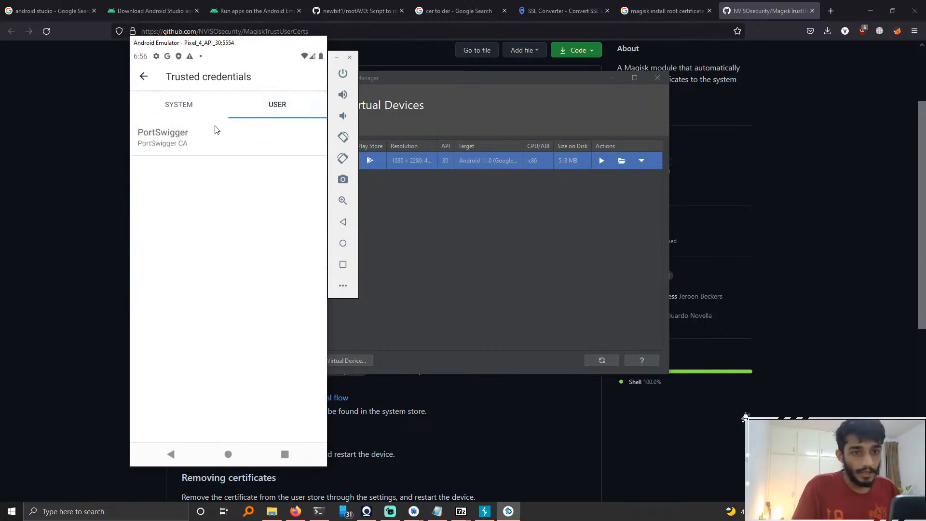
left_click(178, 102)
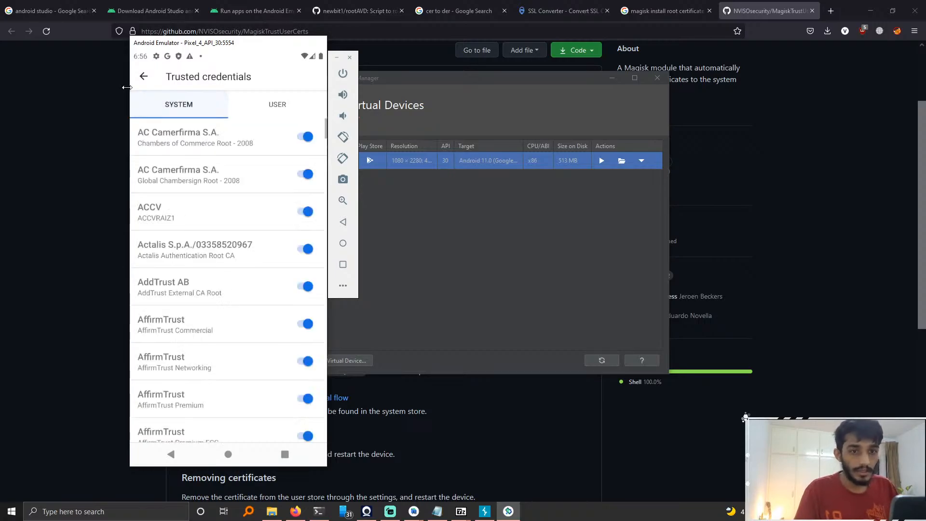
left_click(289, 106)
left_click(177, 108)
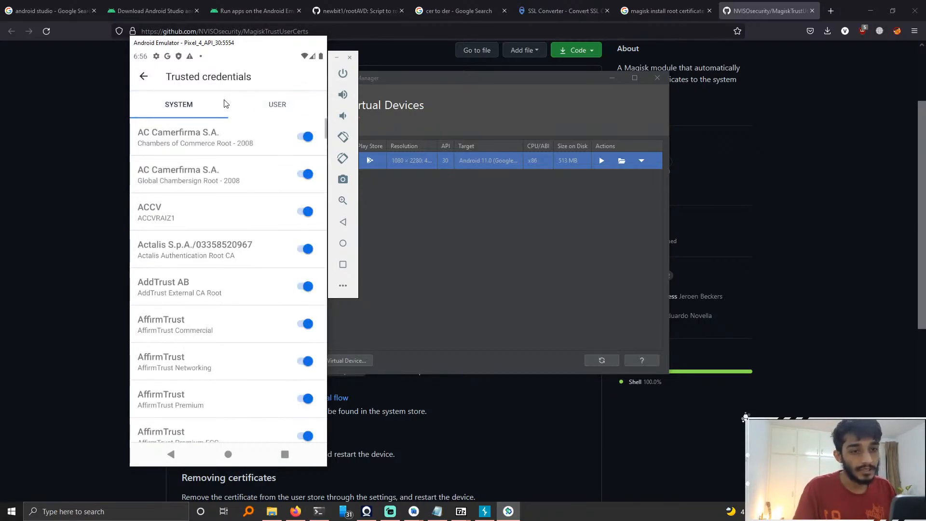
Step: Leave the emulator's settings and read through the MagiskTrustUserCerts repository README in the browser
left_click(143, 75)
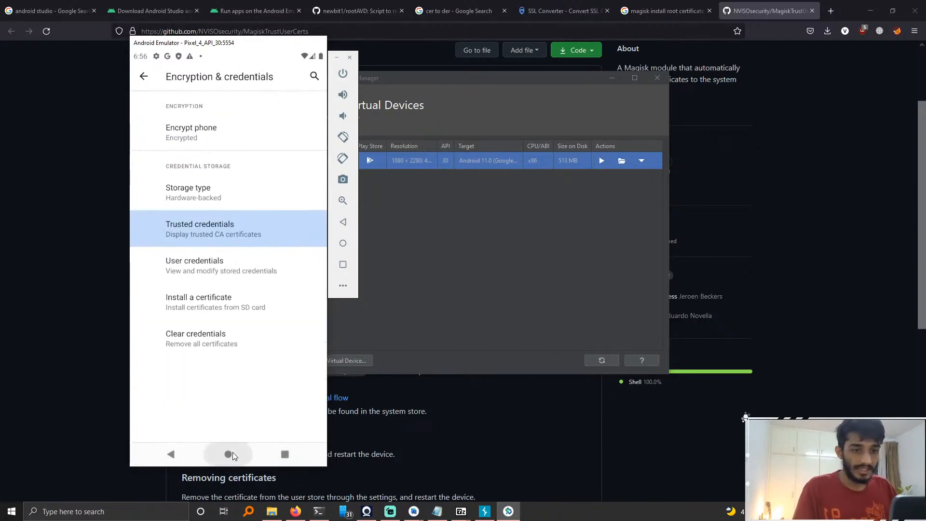
left_click_drag(203, 265, 173, 266)
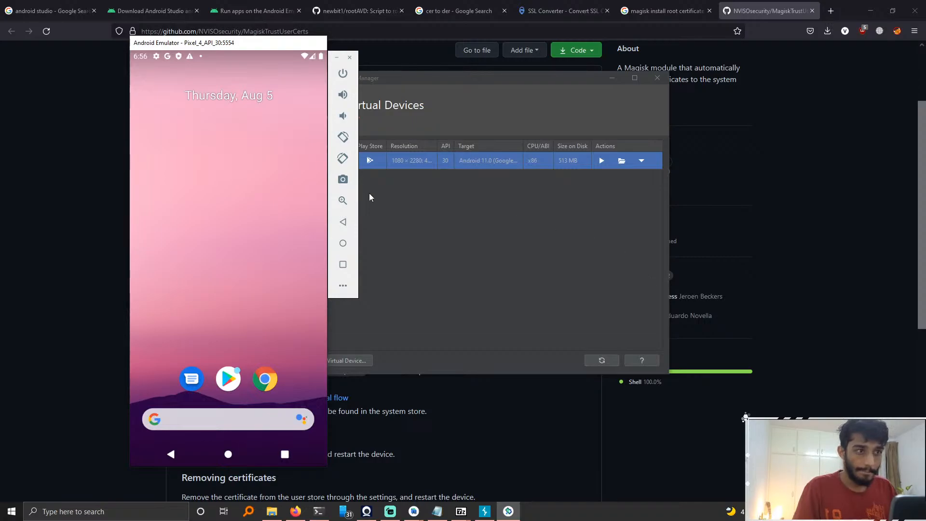
left_click_drag(256, 223, 219, 242)
left_click(821, 34)
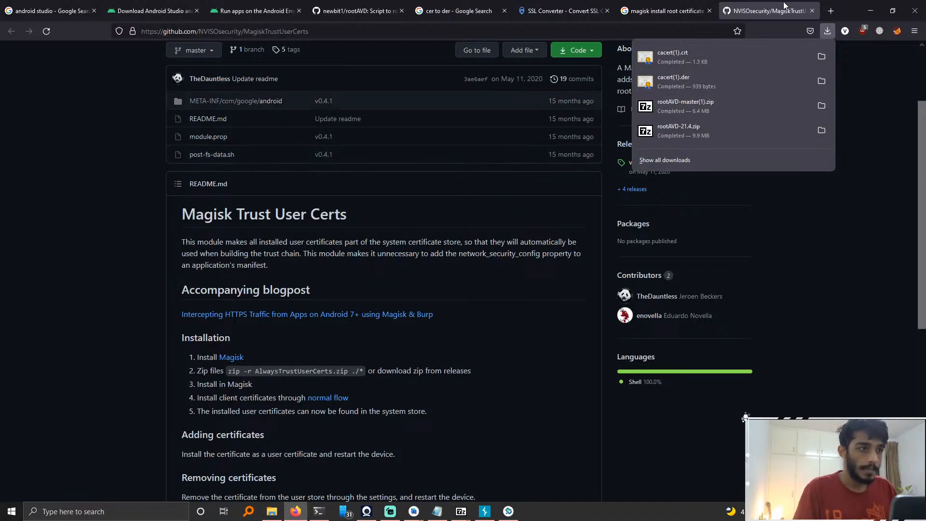
left_click(460, 288)
scroll(468, 285, "down", 2)
scroll(482, 292, "up", 3)
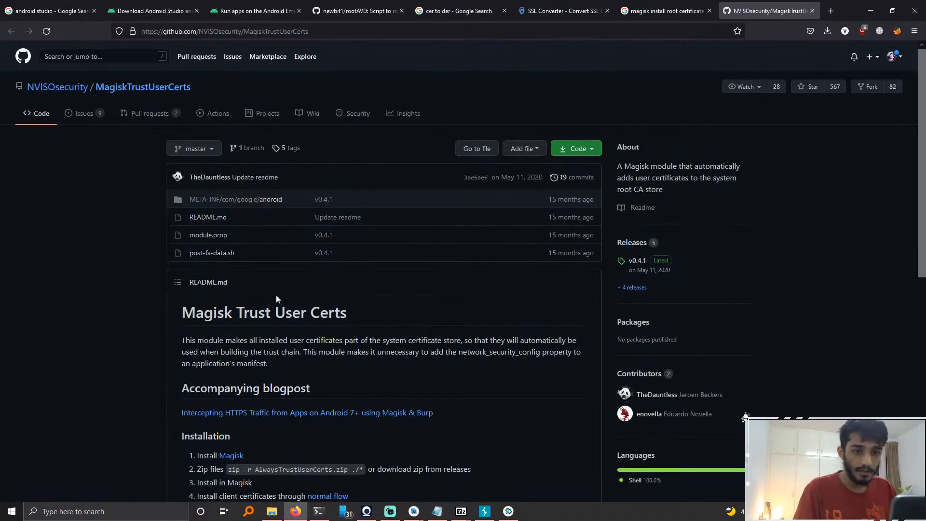
scroll(289, 281, "down", 8)
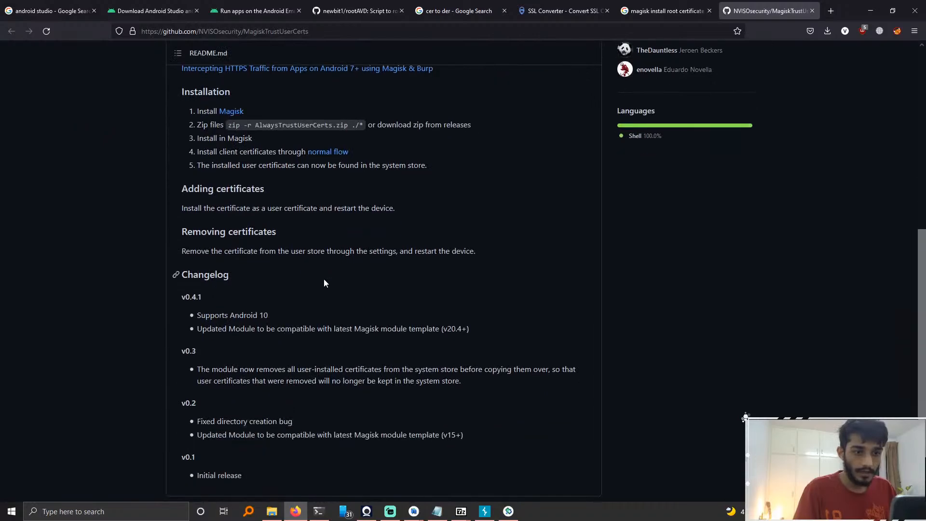
scroll(324, 280, "up", 8)
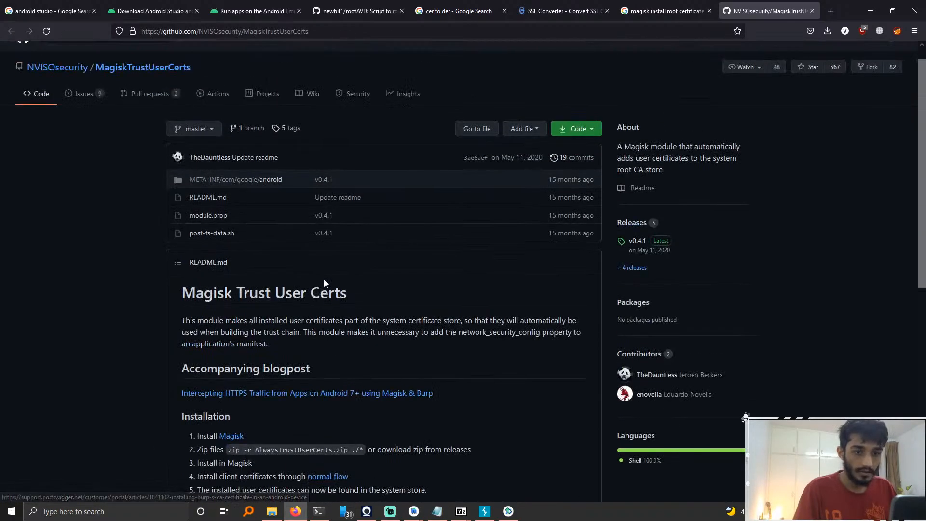
scroll(323, 279, "down", 1)
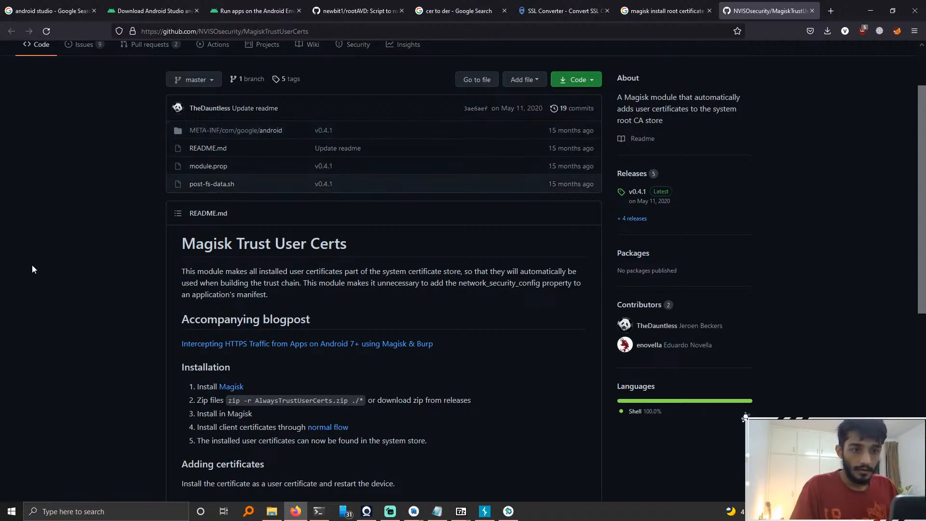
scroll(89, 204, "up", 2)
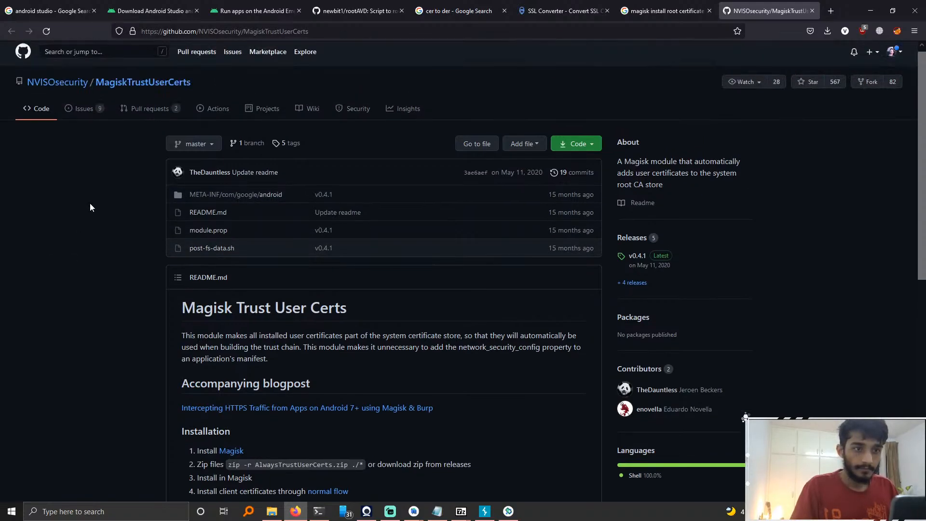
scroll(90, 203, "down", 3)
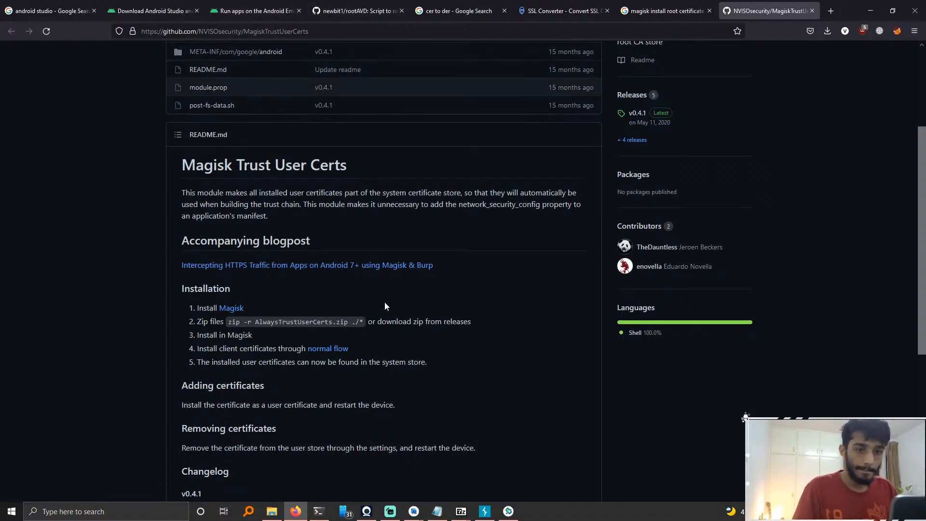
scroll(385, 306, "down", 2)
scroll(385, 304, "down", 4)
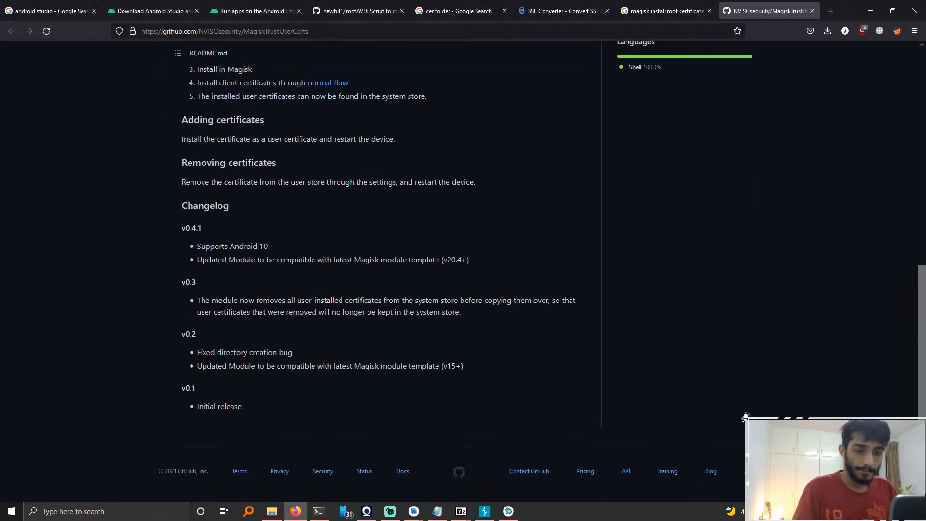
scroll(385, 305, "up", 4)
scroll(385, 306, "up", 1)
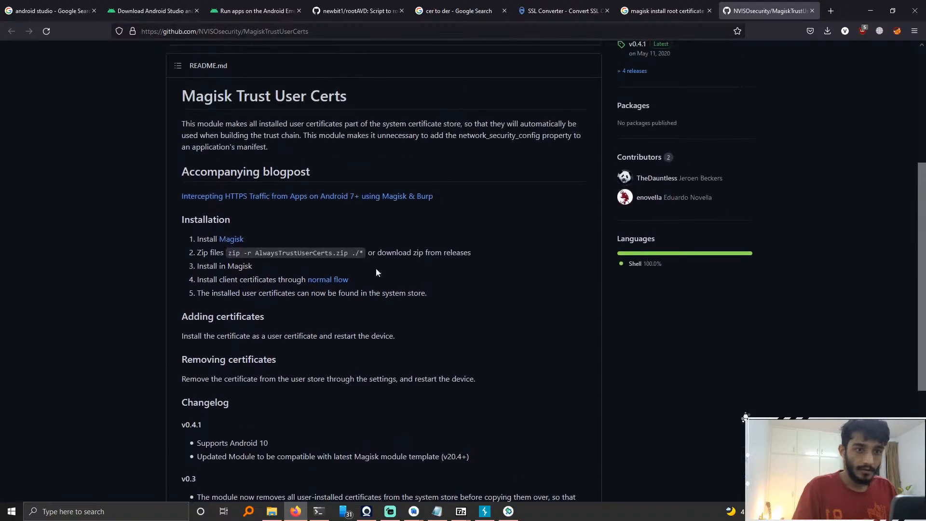
Step: Open the accompanying blog post on intercepting HTTPS traffic with Magisk & Burp in a new tab
right_click(327, 194)
left_click(342, 201)
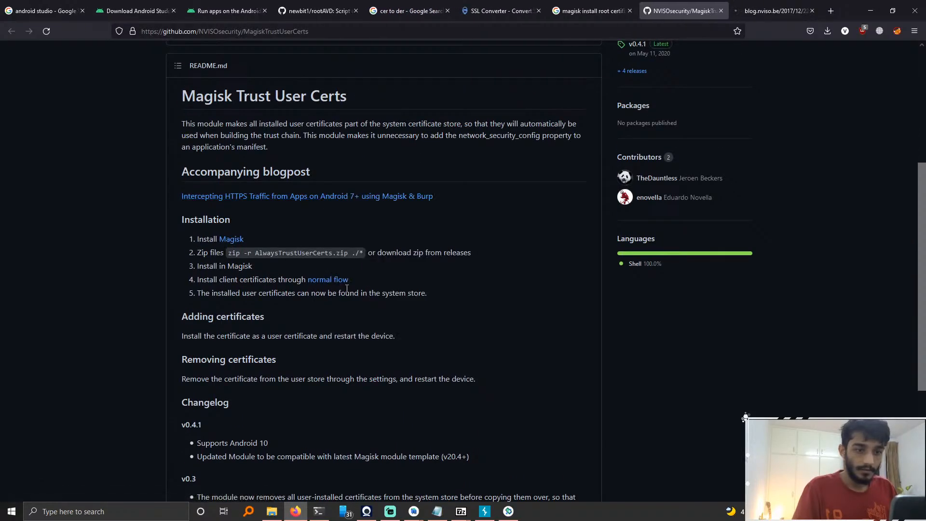
scroll(310, 238, "up", 4)
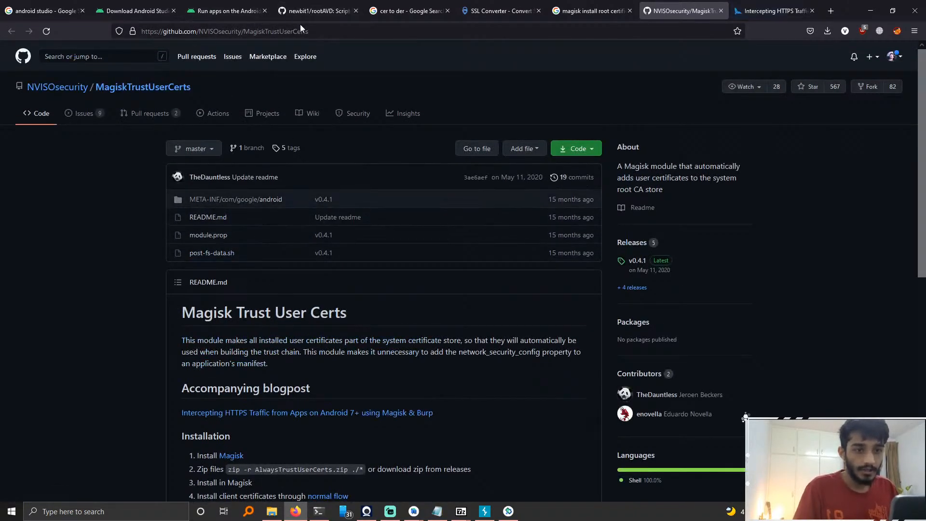
Step: Go to the repository's releases page and save AlwaysTrustUserCerts.zip from the v0.4.1 assets
left_click(377, 31)
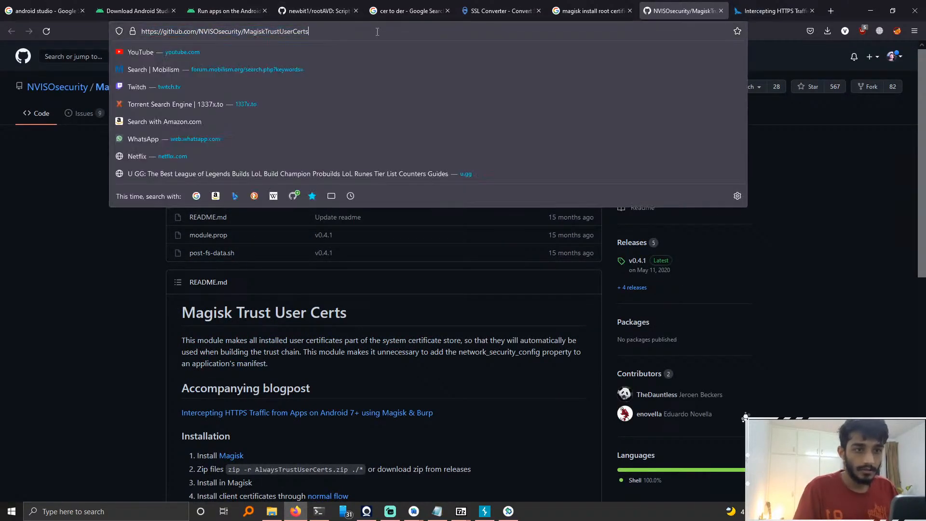
type("/releases")
key("Return")
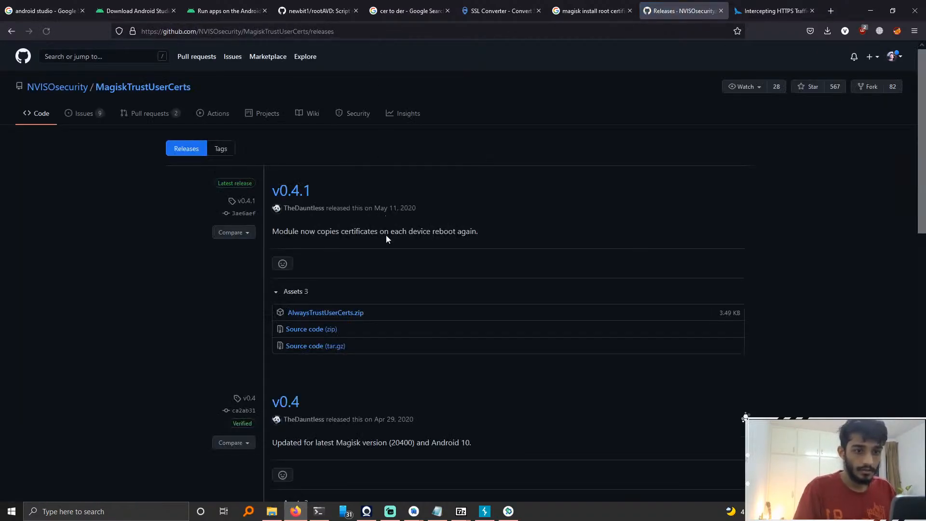
left_click(358, 314)
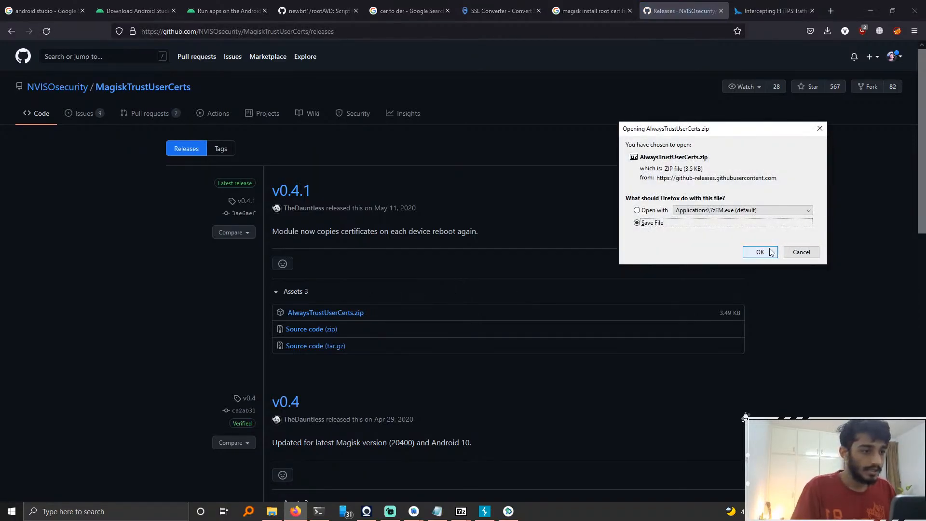
left_click(755, 253)
Step: Copy the downloaded AlwaysTrustUserCerts zip onto the emulator and check it in the Files app's Downloads
left_click(834, 28)
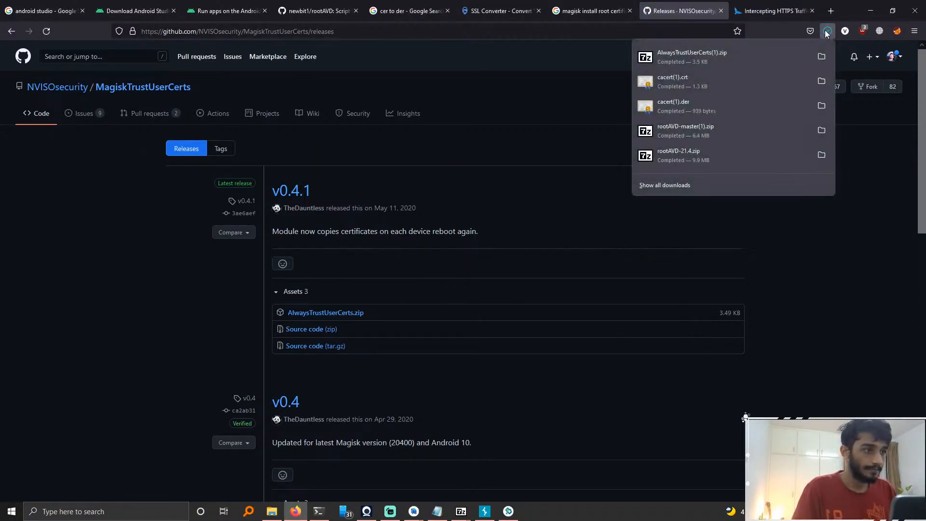
left_click_drag(707, 56, 233, 186)
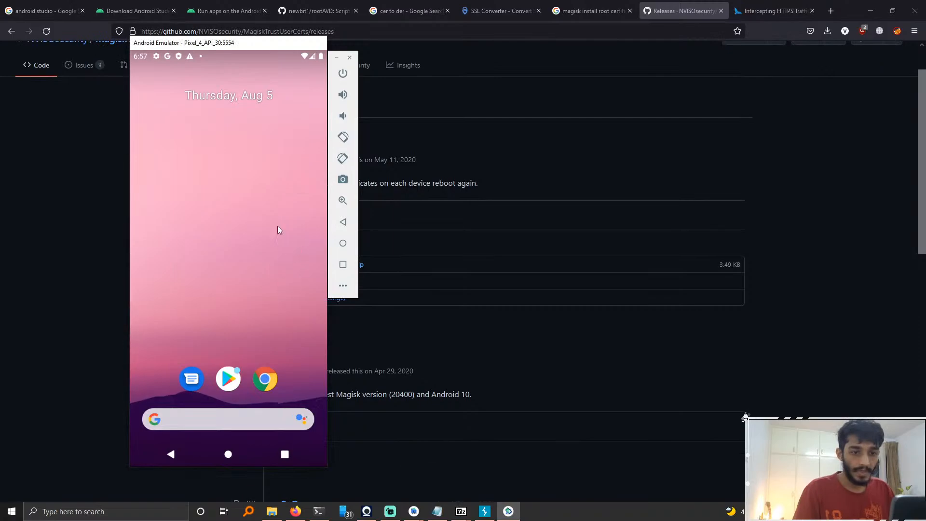
left_click_drag(277, 230, 226, 47)
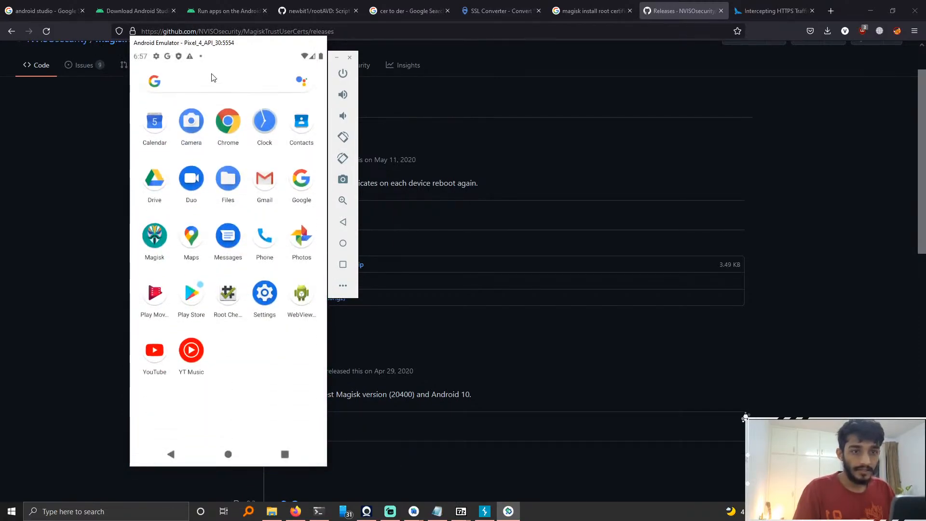
left_click(230, 77)
type("file")
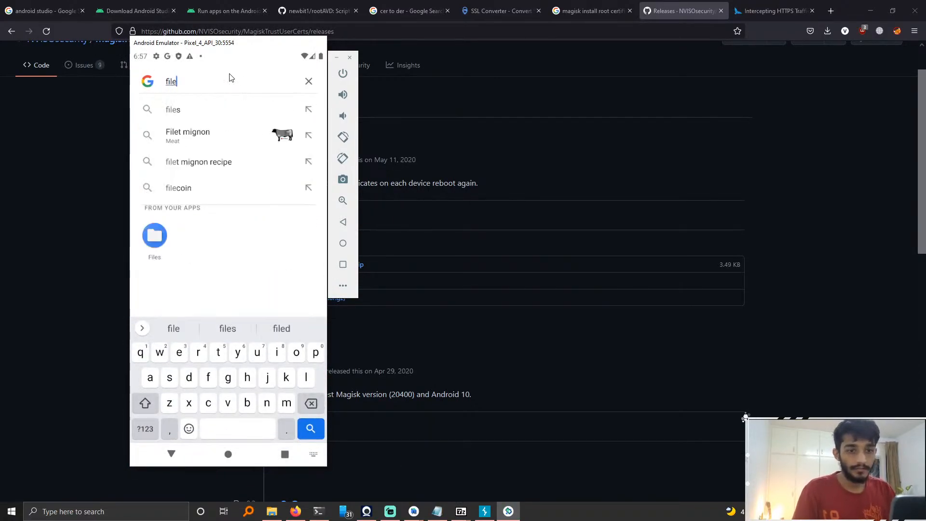
left_click(155, 237)
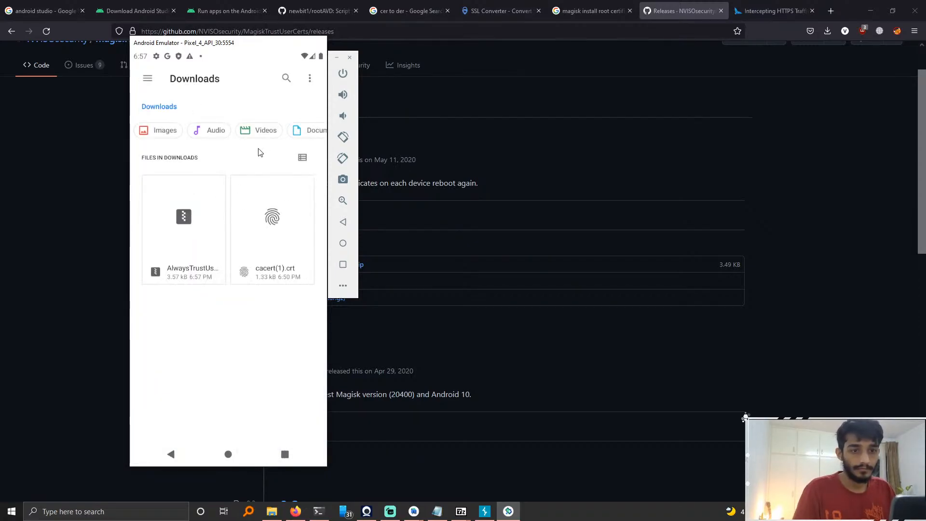
Step: Open Magisk and install the AlwaysTrustUserCerts zip from Downloads as a module from storage
left_click(228, 454)
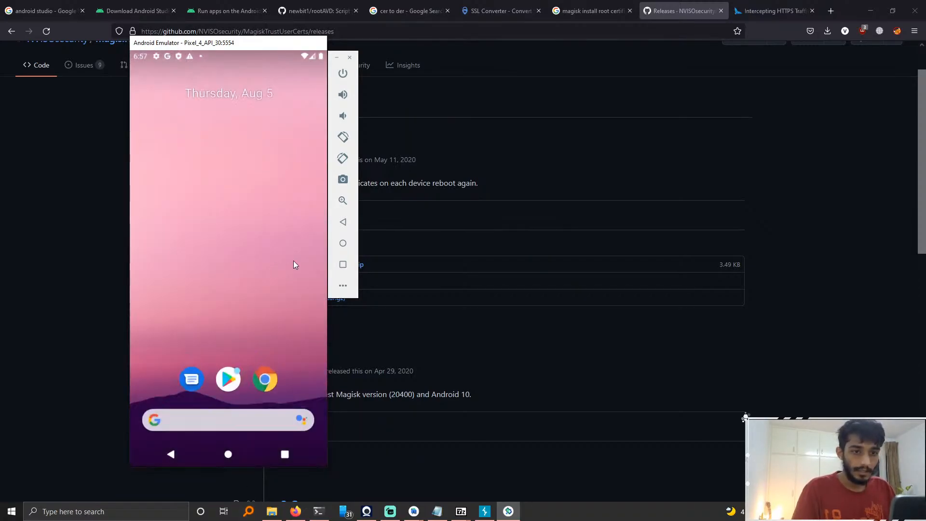
left_click_drag(263, 259, 260, 145)
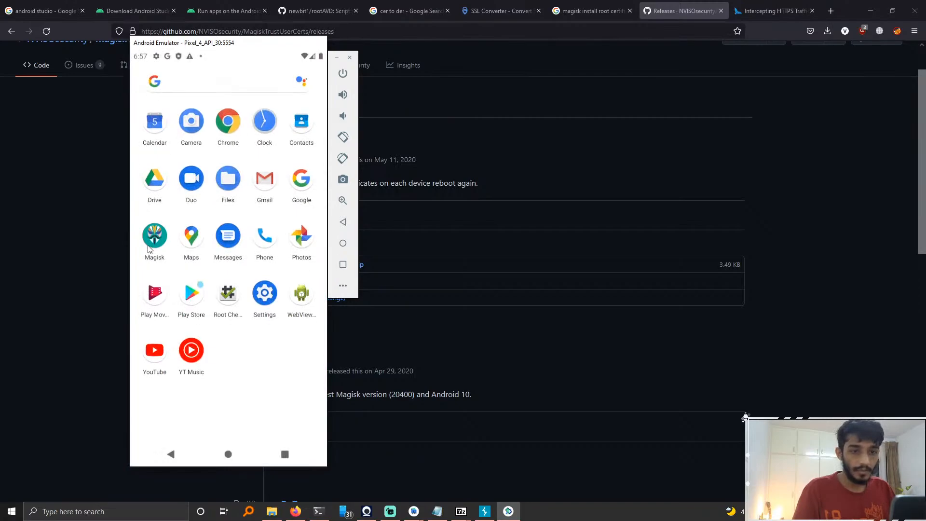
left_click(153, 237)
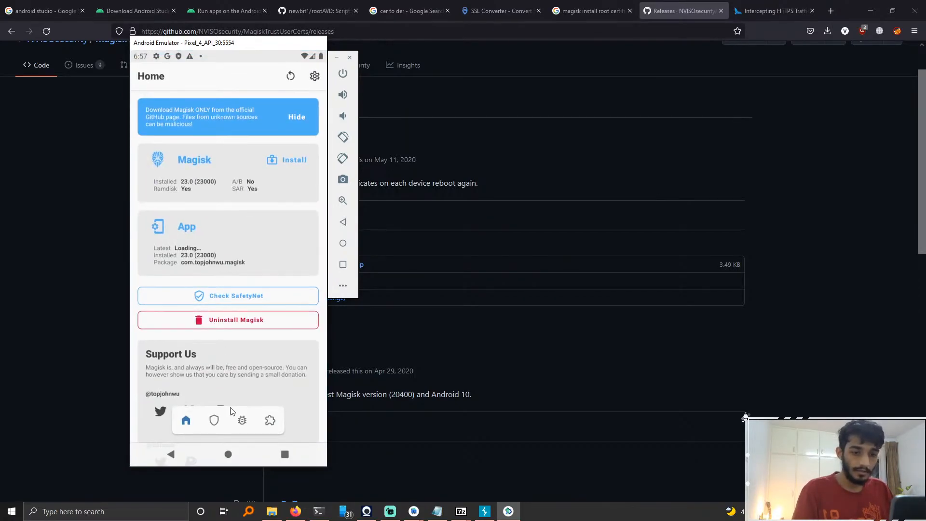
left_click(227, 420)
left_click(243, 421)
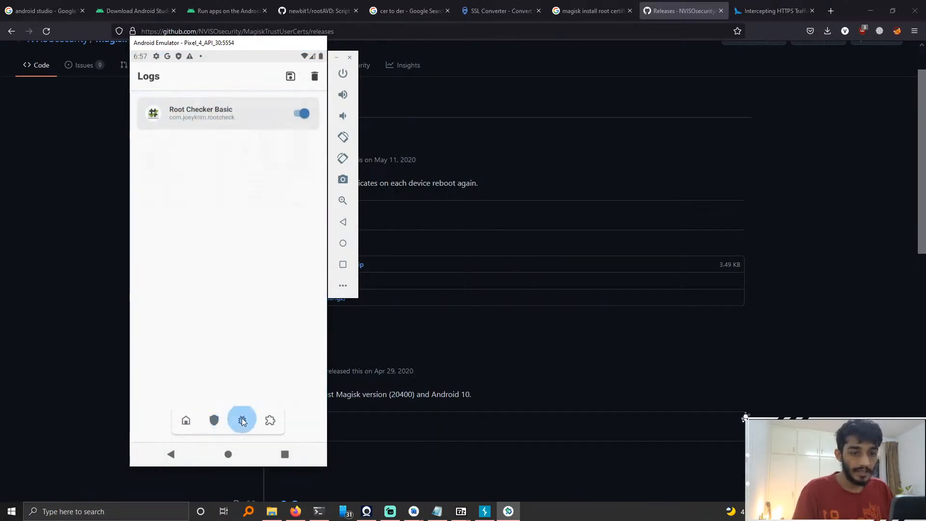
left_click(266, 417)
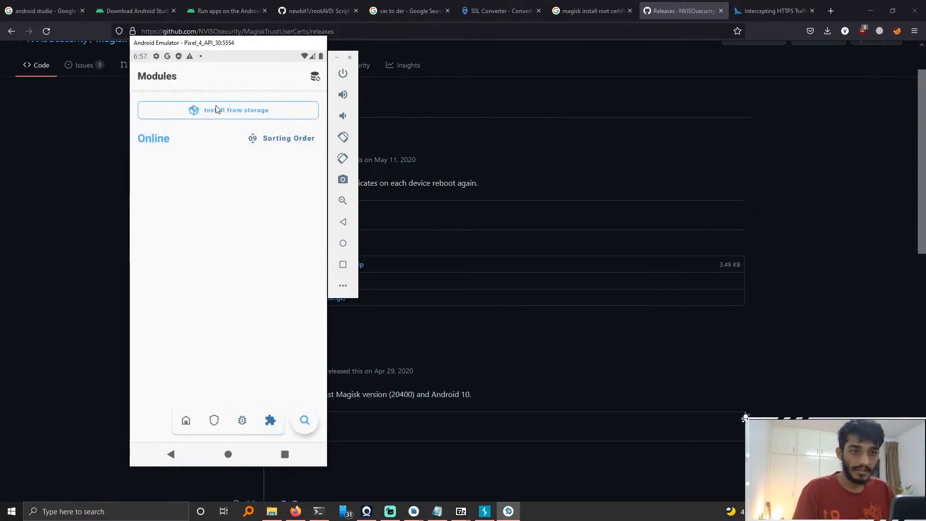
left_click(217, 110)
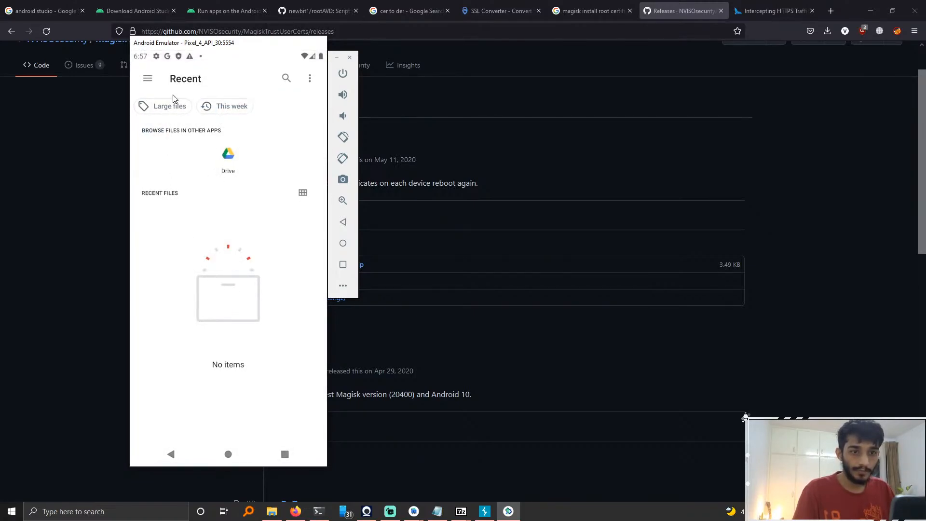
left_click(147, 78)
left_click(182, 138)
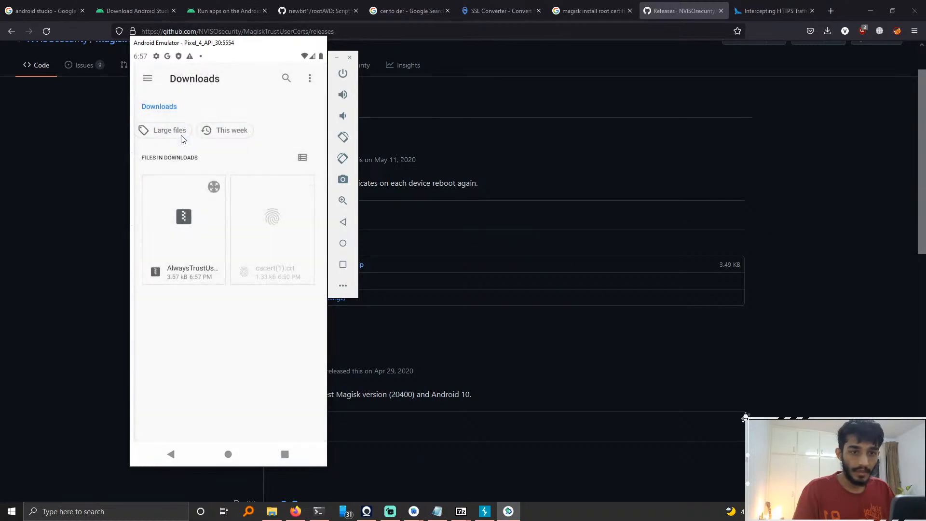
left_click(191, 240)
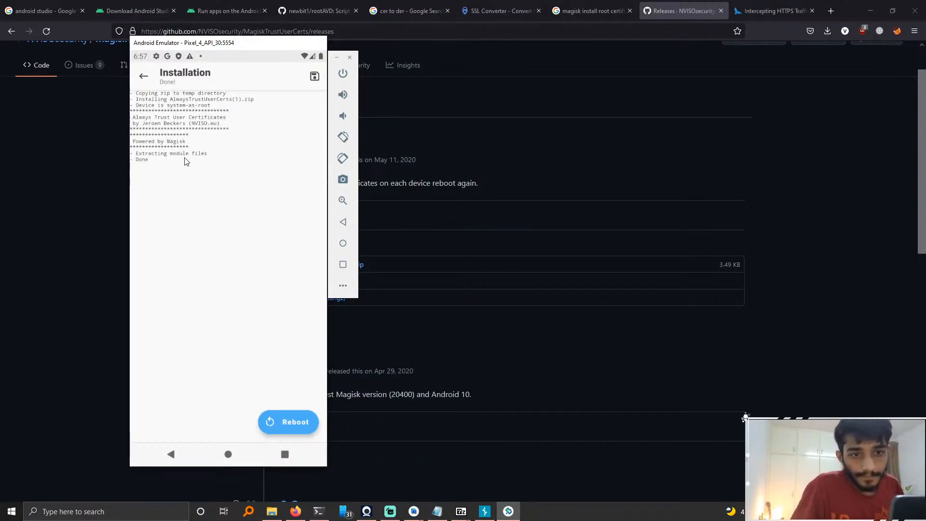
Step: Reboot the emulator to activate the module and open the quick settings panel
left_click(285, 423)
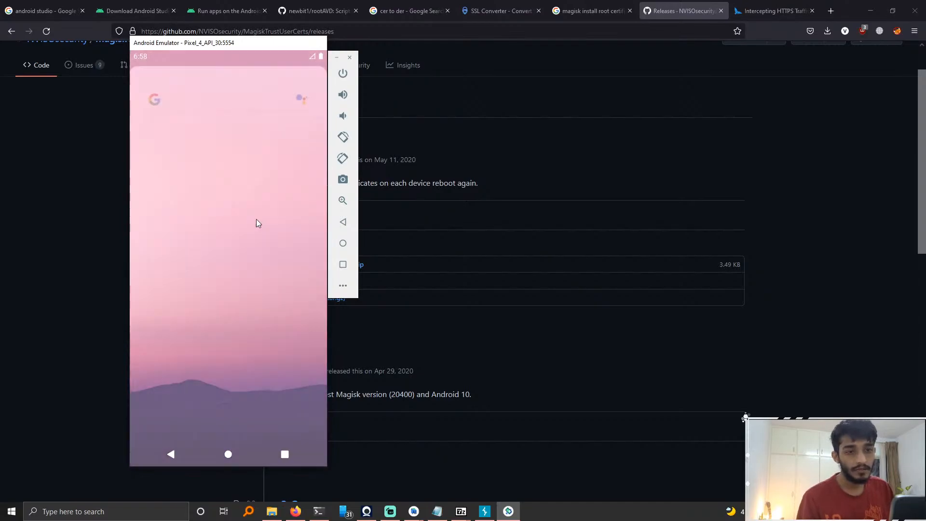
left_click_drag(253, 267, 284, 328)
left_click_drag(307, 55, 314, 208)
left_click_drag(312, 103, 314, 264)
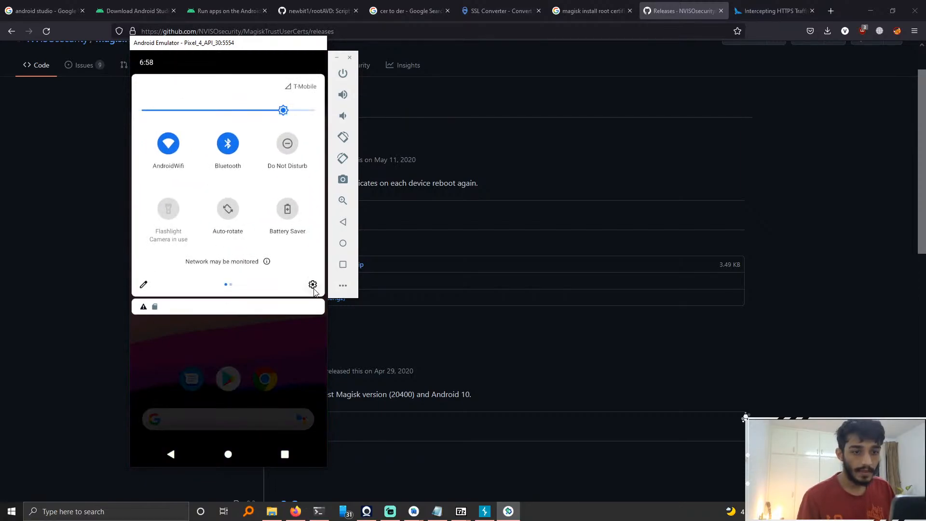
Step: Open the emulator's Settings, search for trusted, and open Trusted credentials
left_click(312, 286)
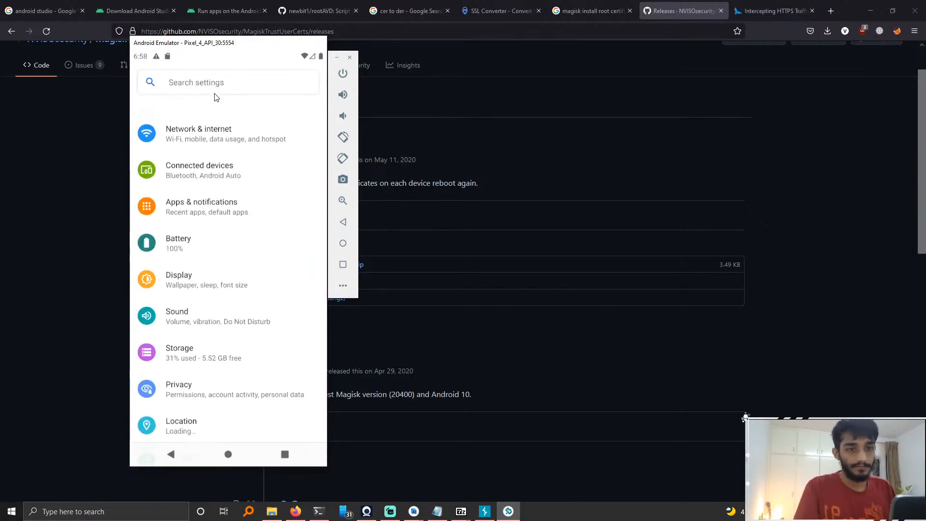
left_click(229, 84)
type("t")
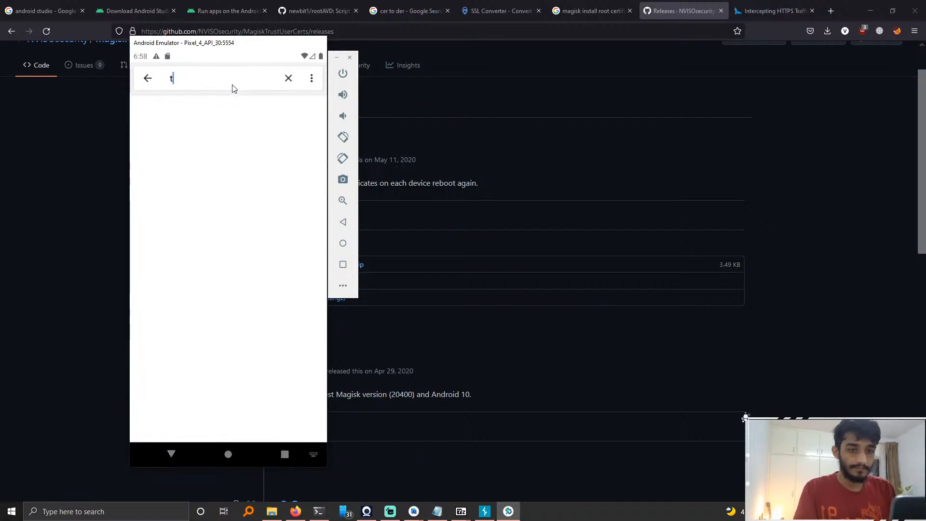
type("rusted")
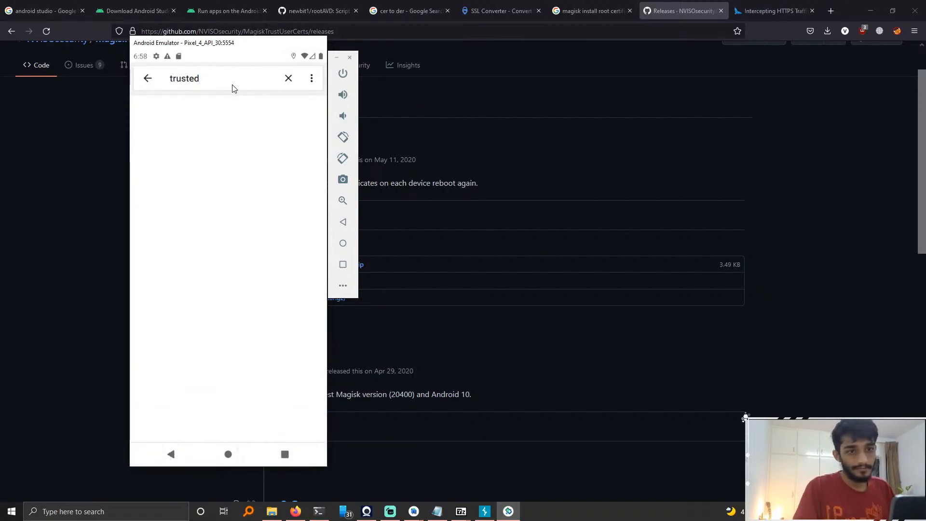
left_click(219, 78)
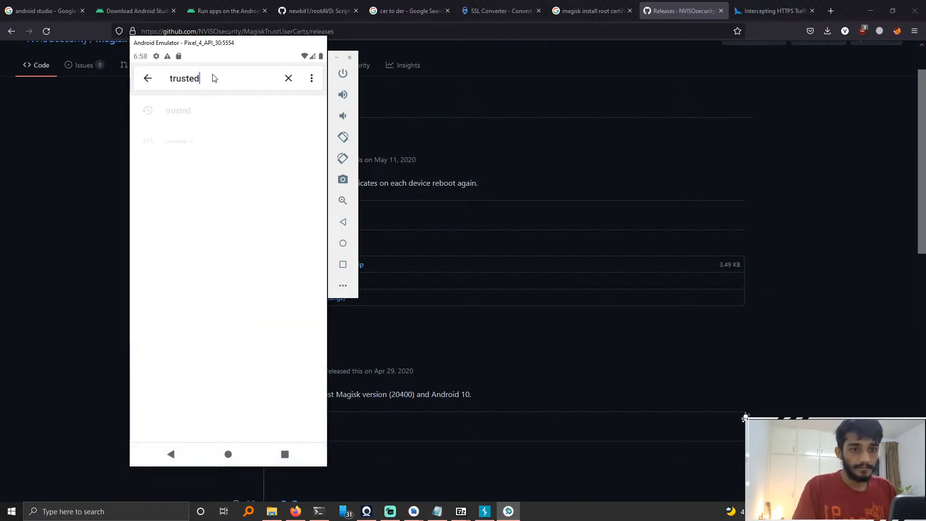
left_click(221, 103)
left_click(251, 228)
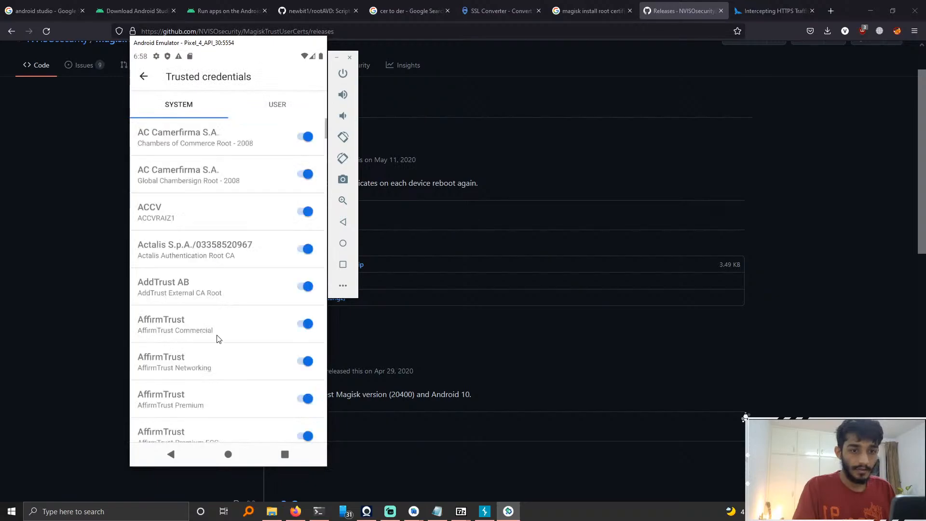
Step: Scroll through the System trusted credentials list to look for the PortSwigger CA certificate
scroll(217, 337, "down", 15)
scroll(226, 224, "down", 15)
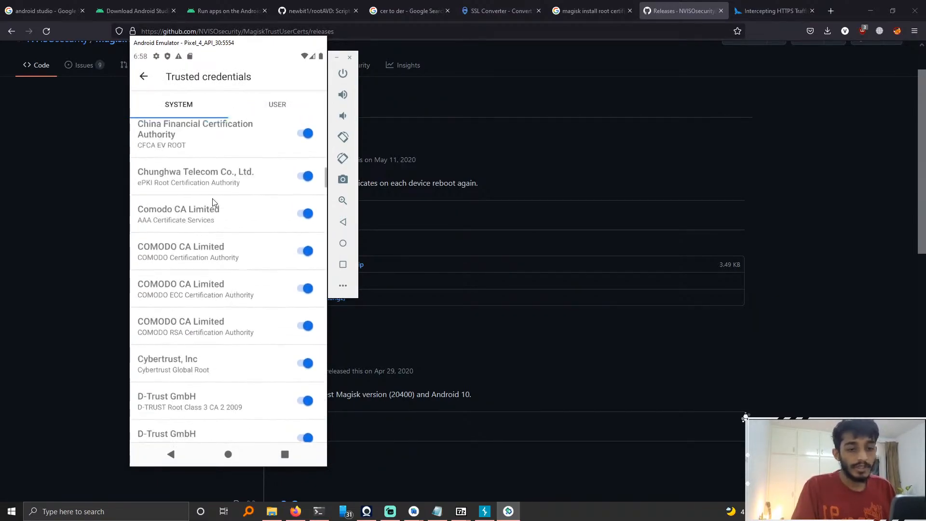
scroll(229, 386, "down", 10)
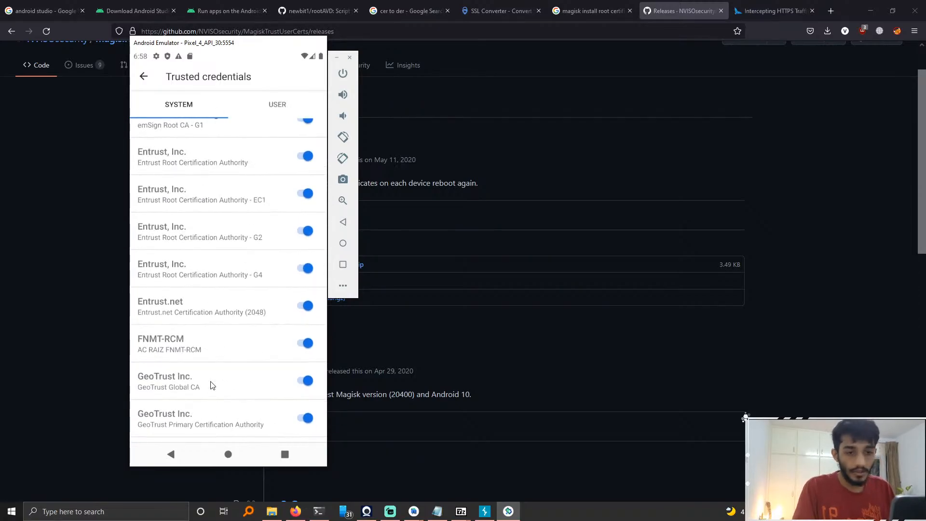
scroll(219, 337, "down", 12)
scroll(211, 273, "down", 6)
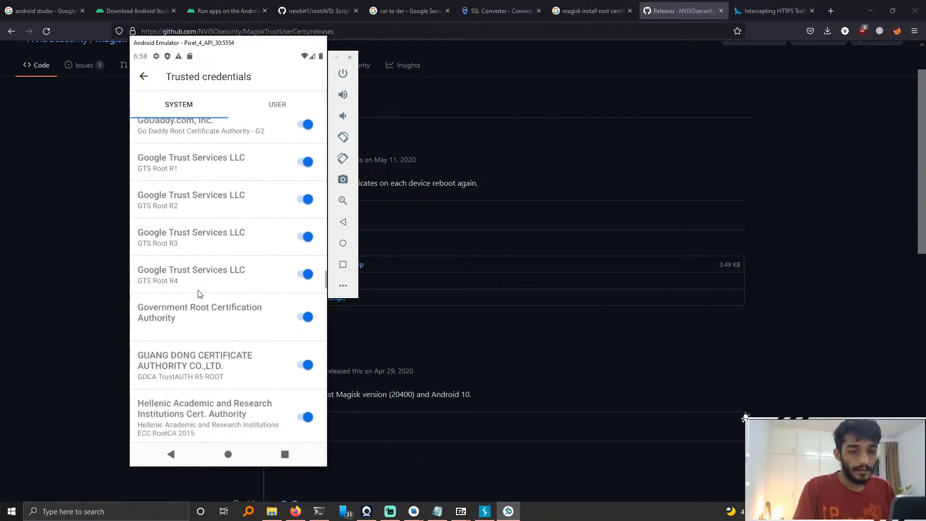
scroll(215, 357, "down", 12)
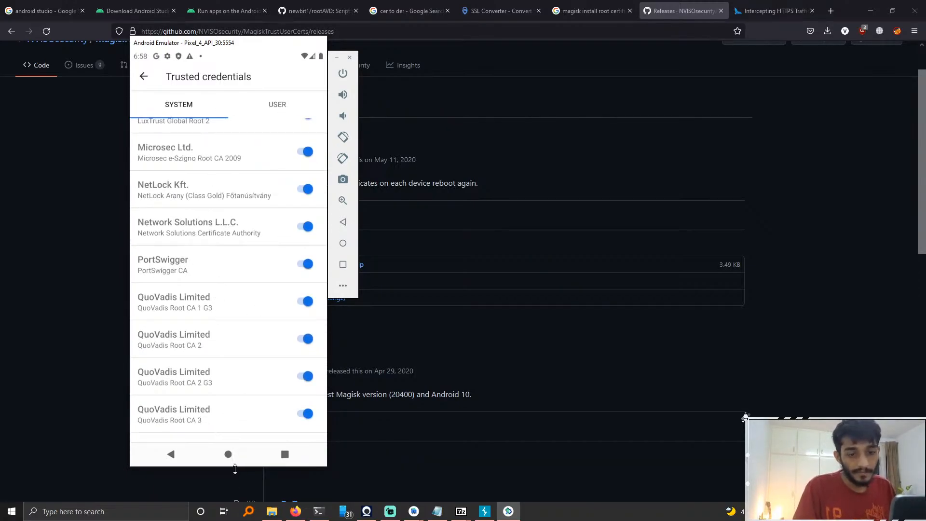
Step: Launch Burp Suite Community Edition, delete old temporary files, and start a temporary project with Burp defaults
left_click(227, 454)
left_click_drag(238, 153, 249, 276)
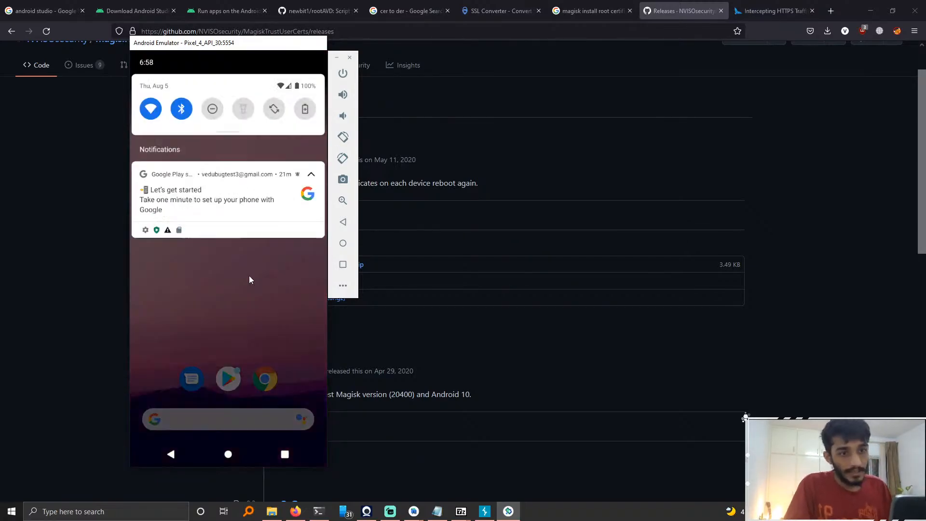
scroll(259, 268, "down", 5)
left_click(134, 513)
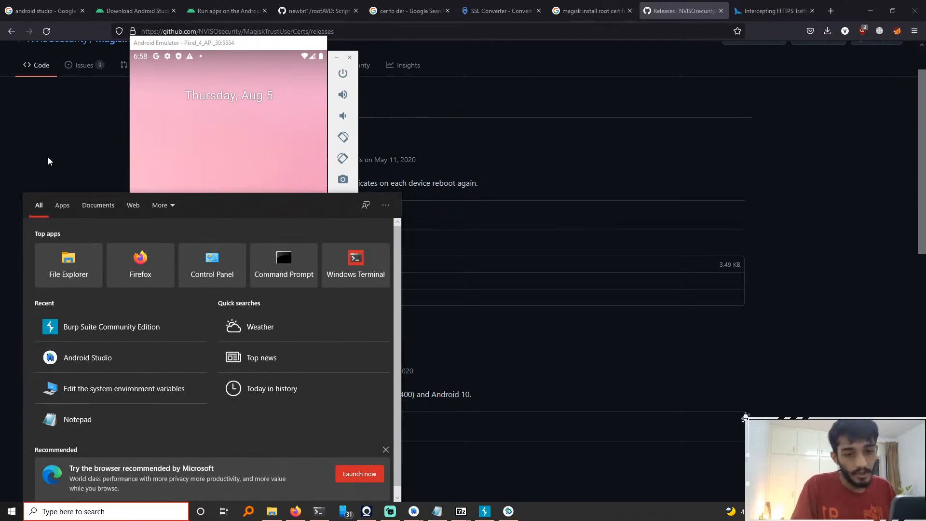
left_click(126, 326)
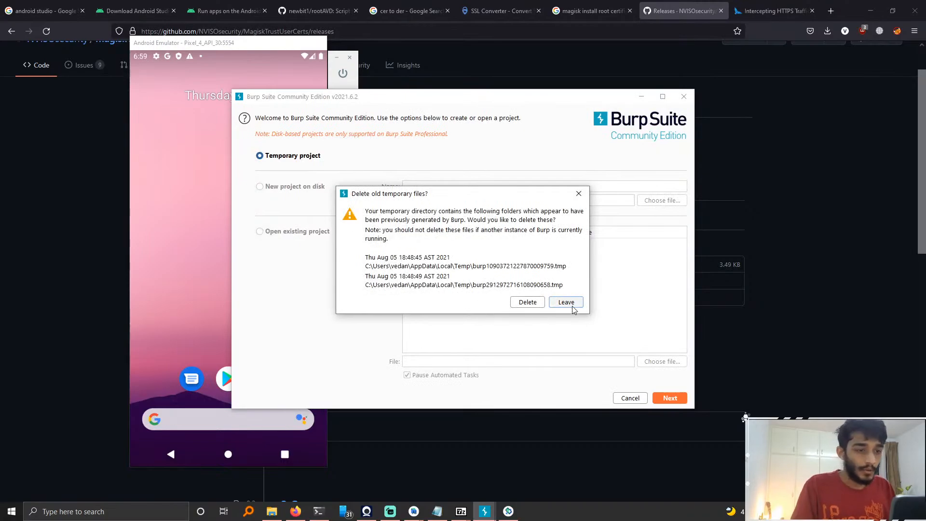
left_click(532, 303)
left_click(670, 398)
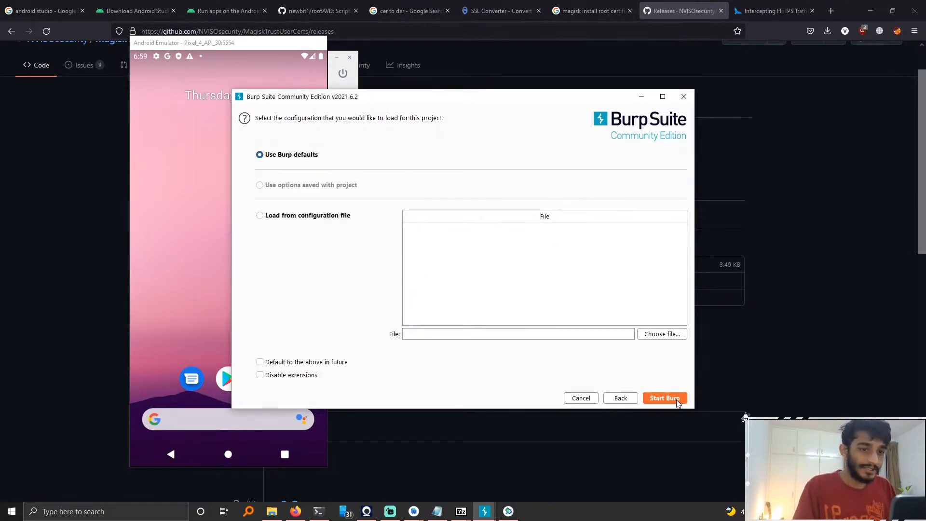
left_click(669, 398)
Step: Open the AndroidWifi network details on the emulator, edit the network, and set its proxy to Manual
left_click(192, 103)
left_click_drag(193, 104, 206, 227)
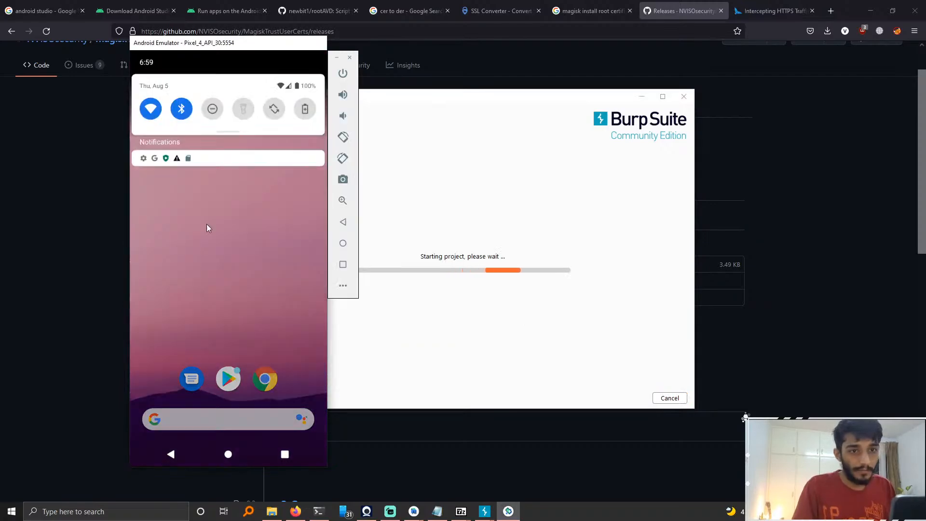
left_click(150, 107)
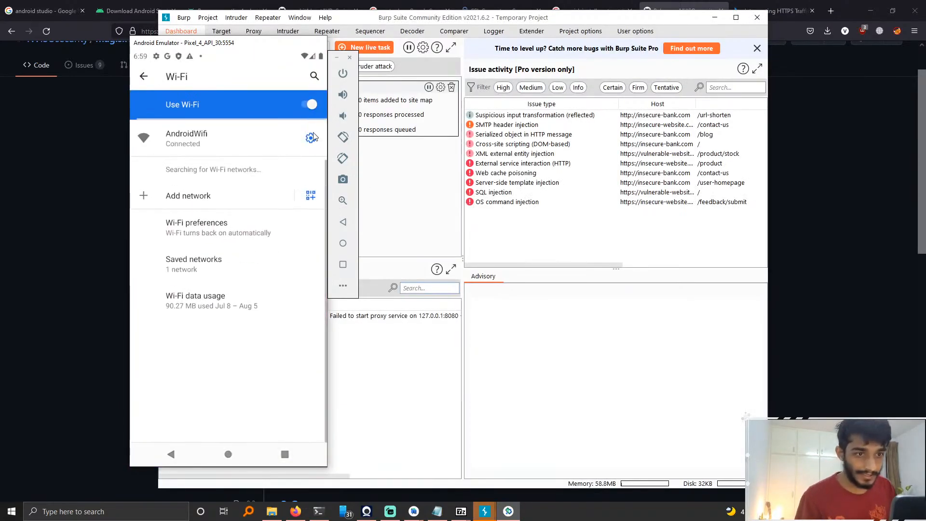
left_click(309, 140)
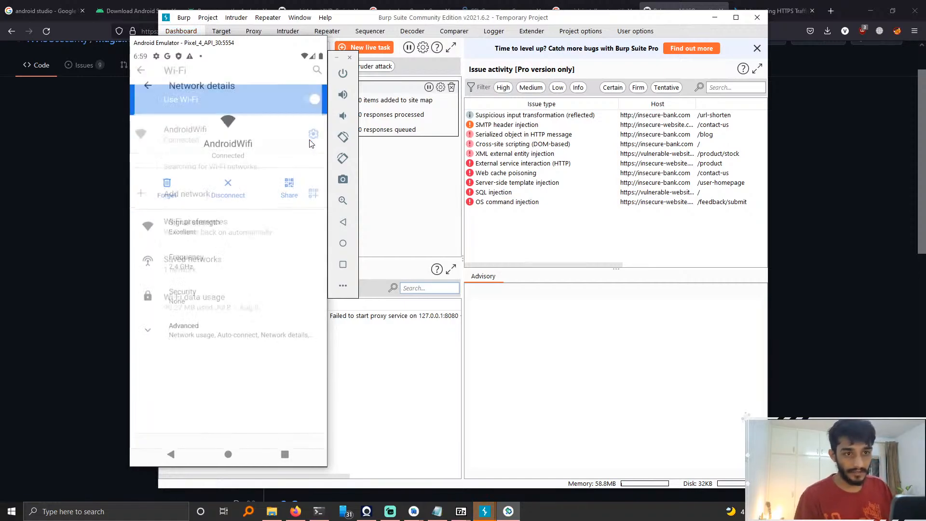
left_click(290, 76)
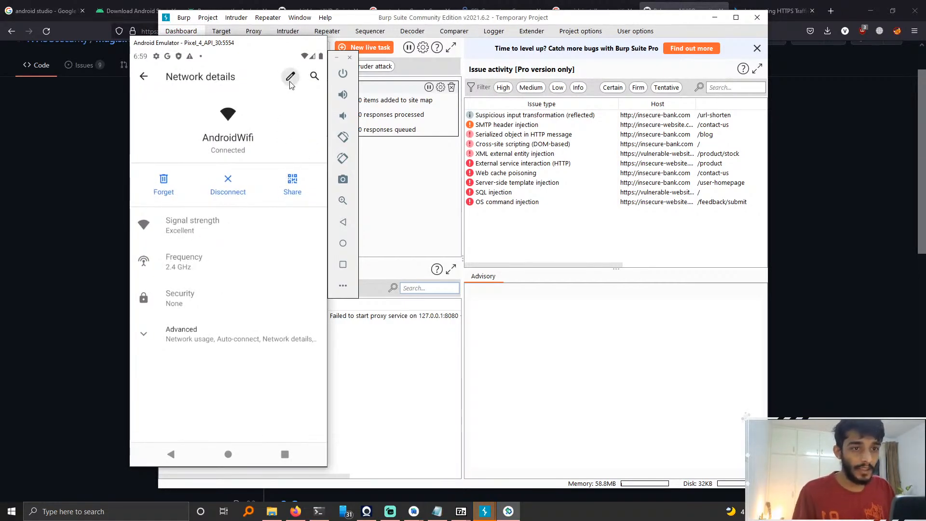
left_click(268, 247)
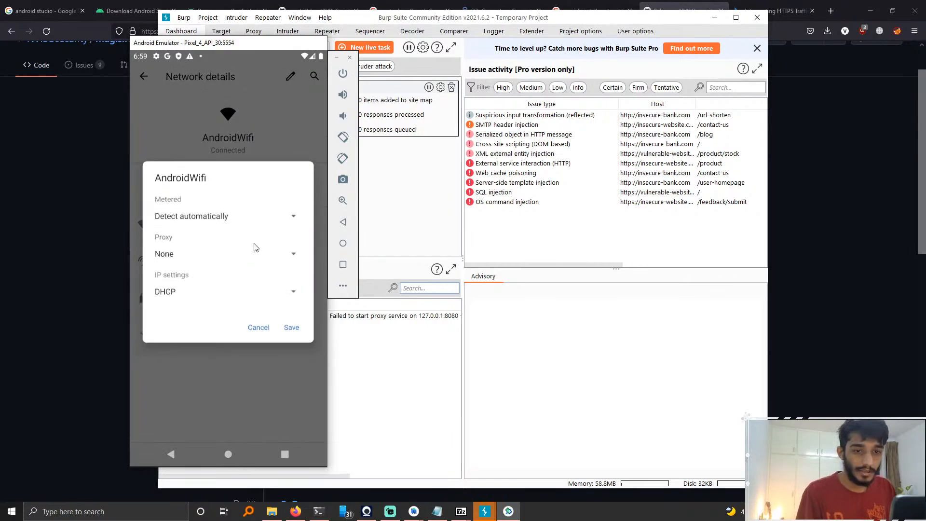
left_click(209, 256)
left_click(218, 279)
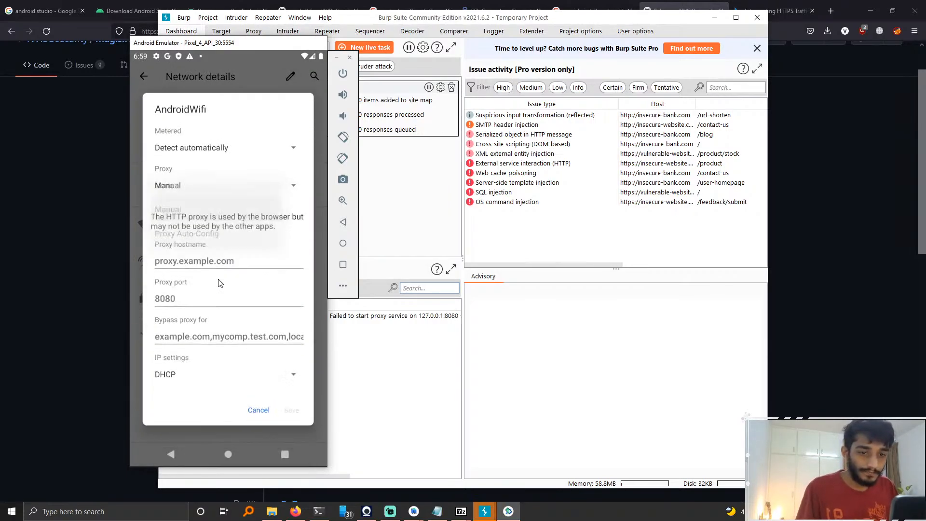
left_click(232, 291)
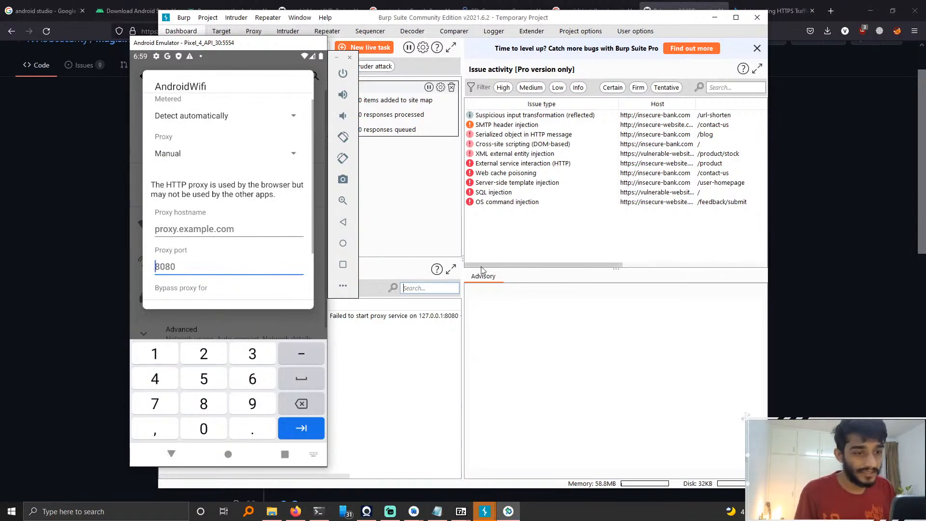
Step: Add a Burp proxy listener on port 8008 bound to all interfaces, confirming listening on all interfaces
left_click(435, 234)
left_click(254, 31)
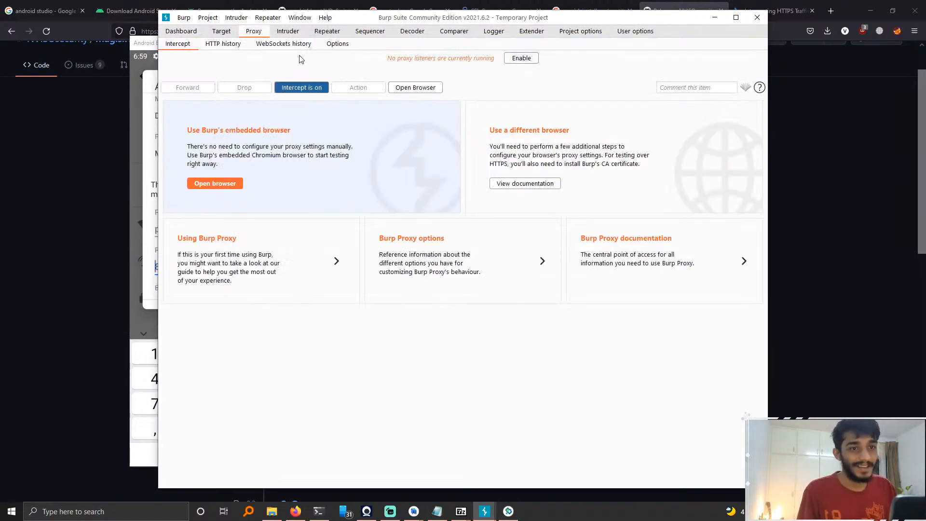
left_click(348, 45)
left_click(206, 93)
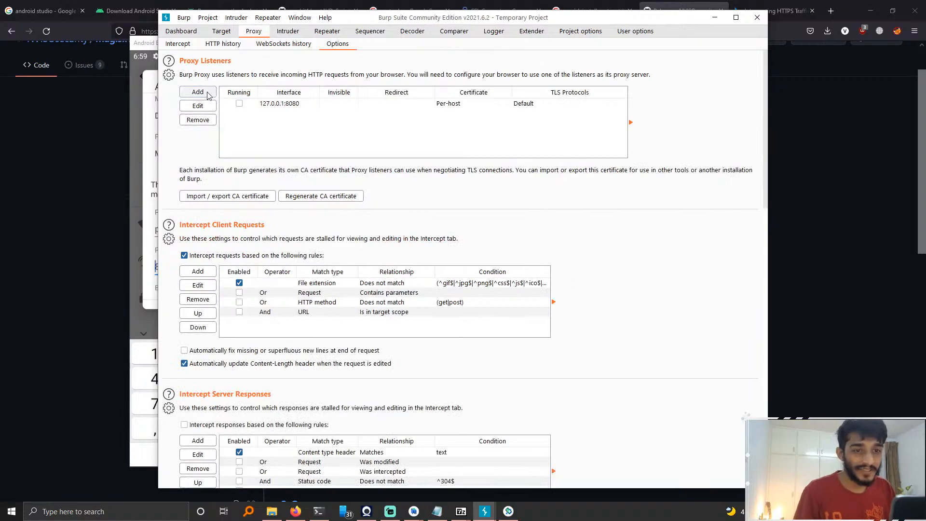
left_click(347, 208)
left_click(364, 174)
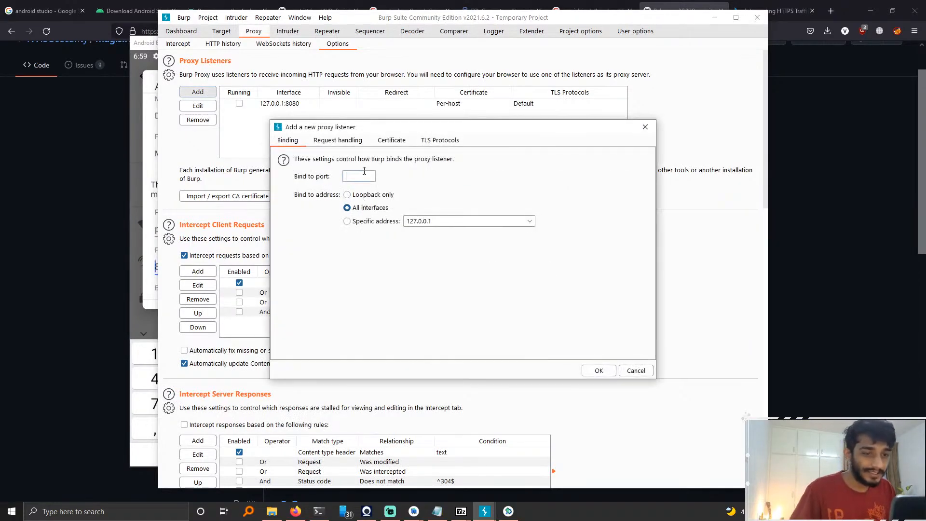
type("8008")
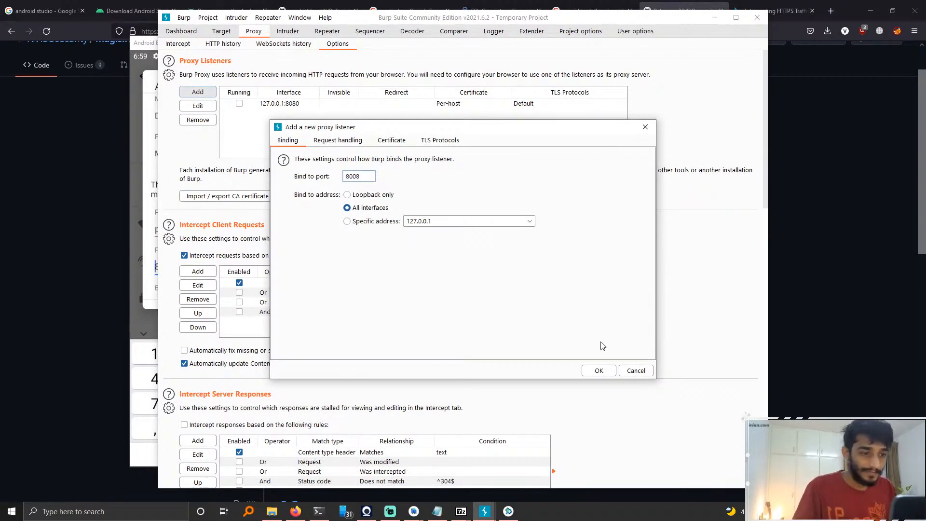
left_click(599, 370)
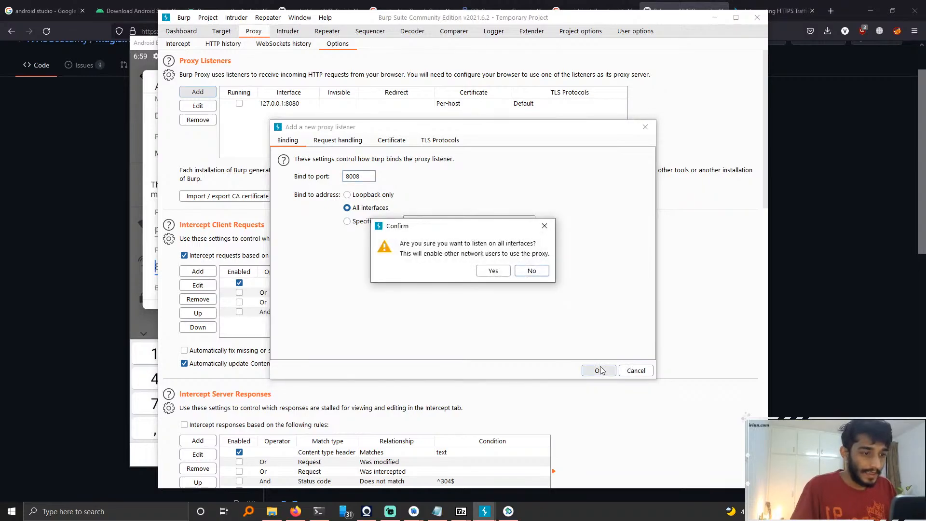
left_click(498, 270)
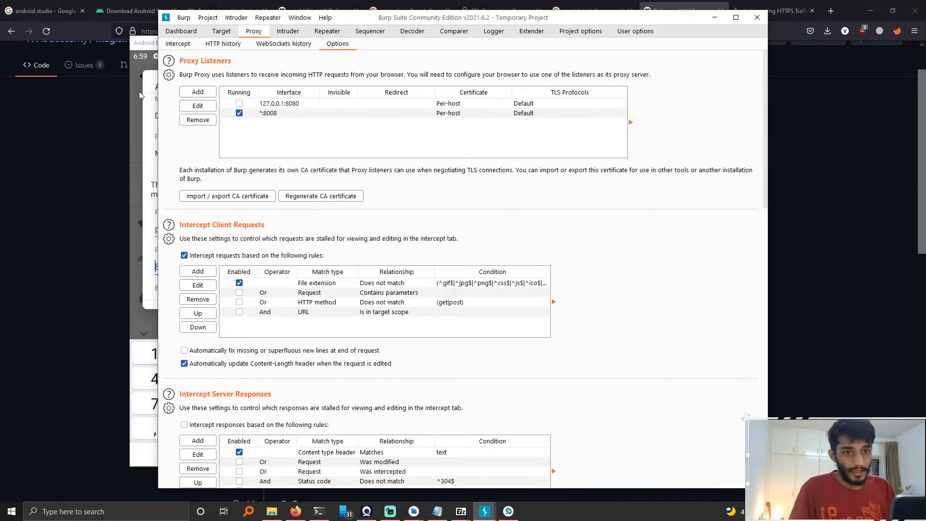
left_click(150, 46)
left_click_drag(184, 45, 158, 157)
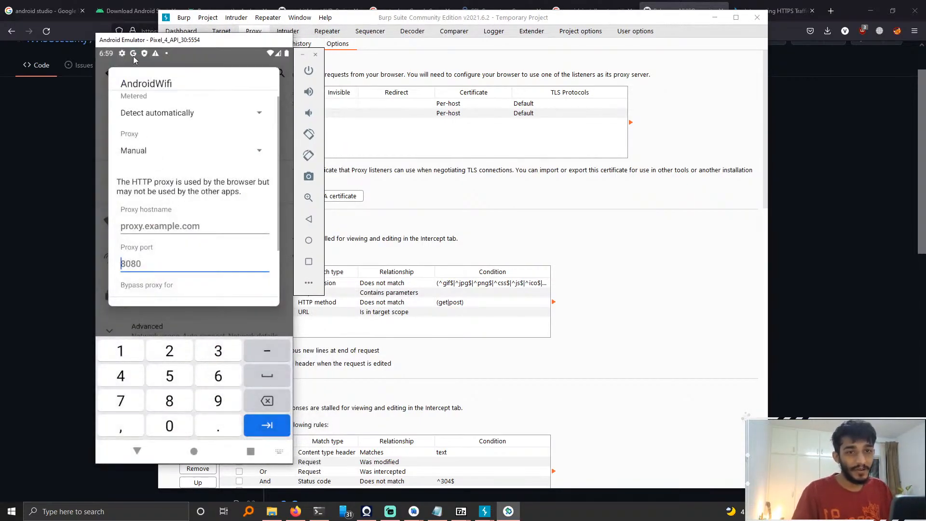
left_click_drag(133, 56, 156, 168)
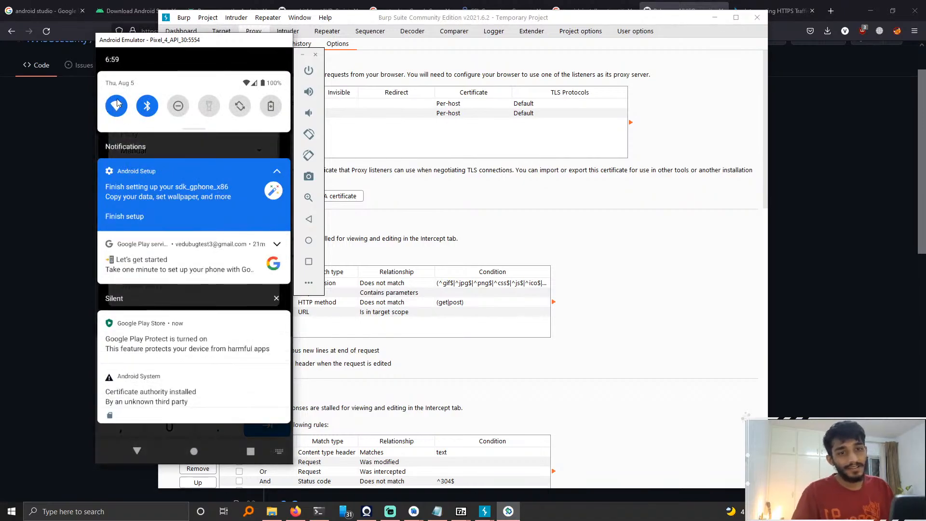
left_click_drag(200, 314, 200, 143)
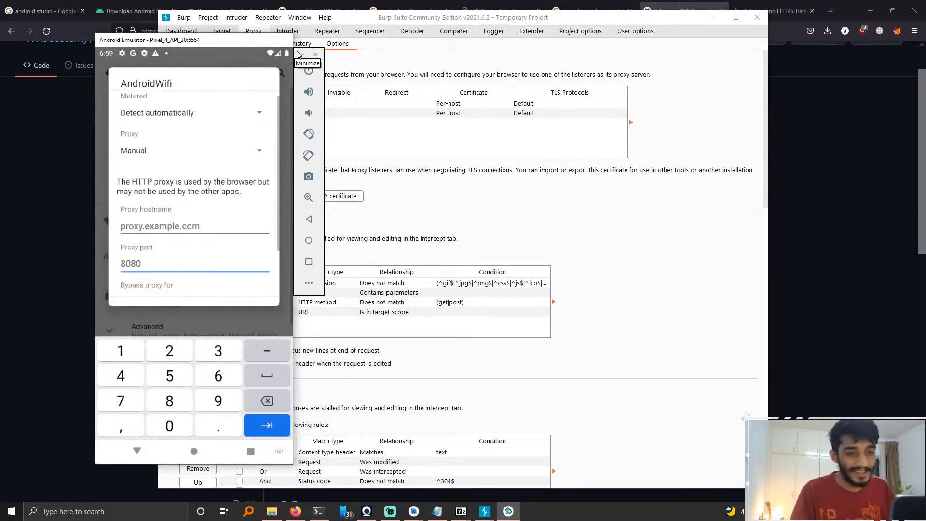
Step: Look up the host's IP address and enter 192.168.70.150 as the emulator Wi-Fi proxy hostname
key("super+d")
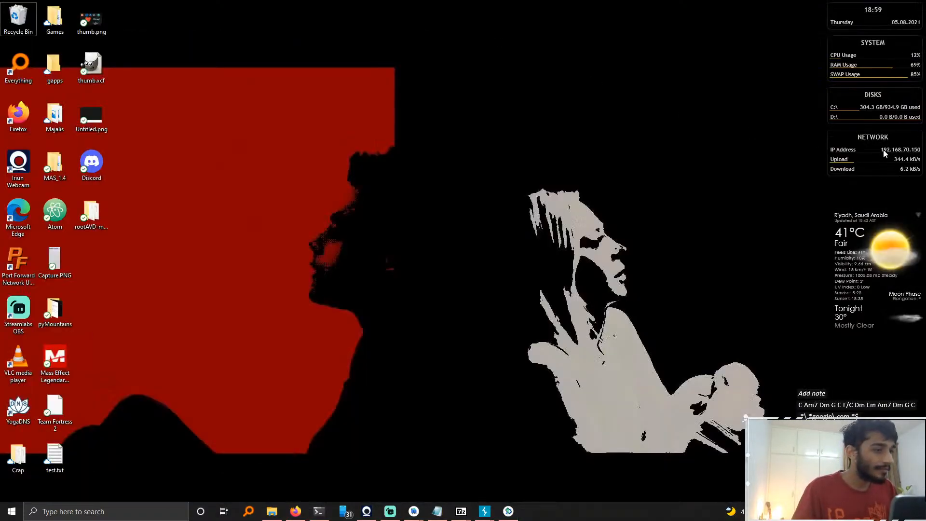
key("alt+Tab")
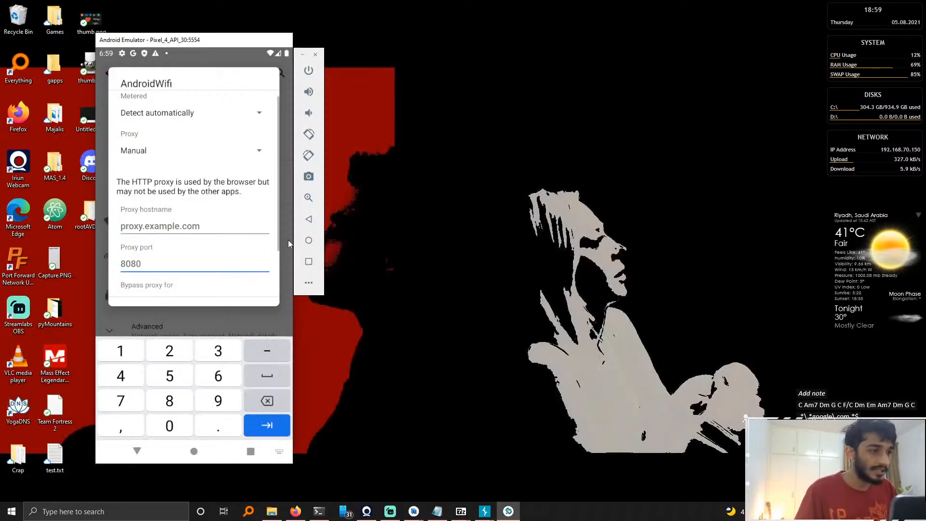
left_click(237, 226)
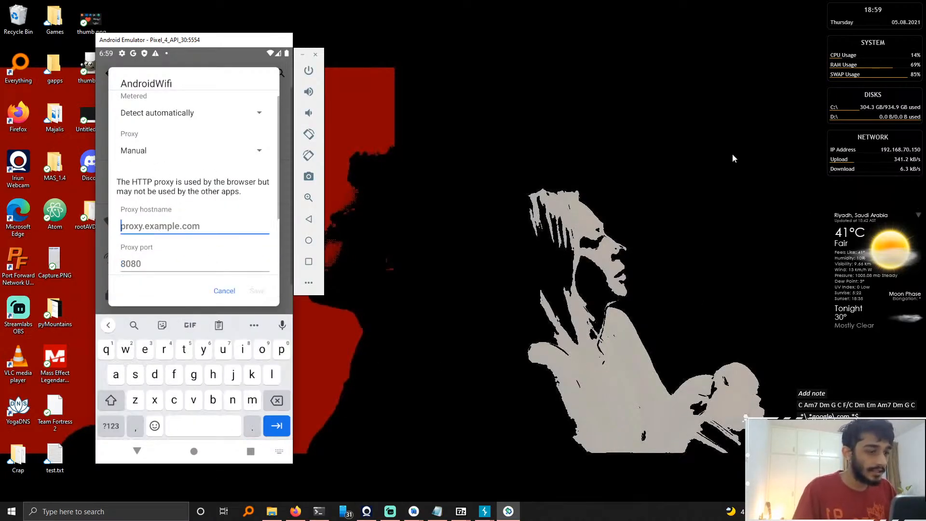
type("192.168.70.150")
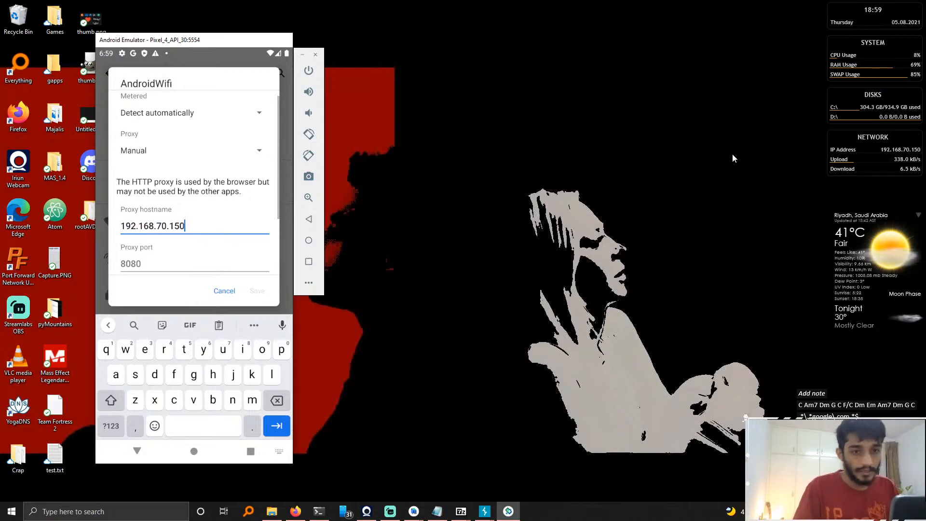
Step: Set the proxy port to 8008, save the AndroidWifi network settings, and return to the home screen
left_click(153, 263)
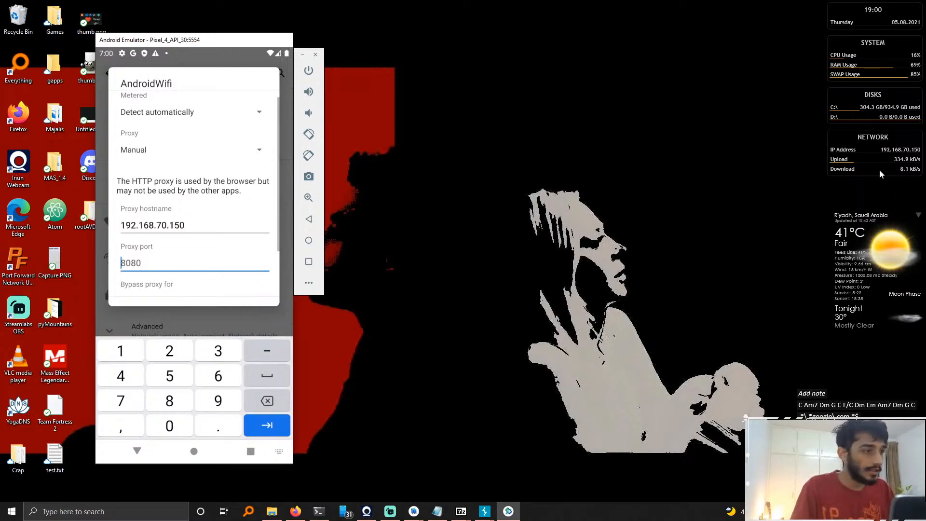
right_click(870, 141)
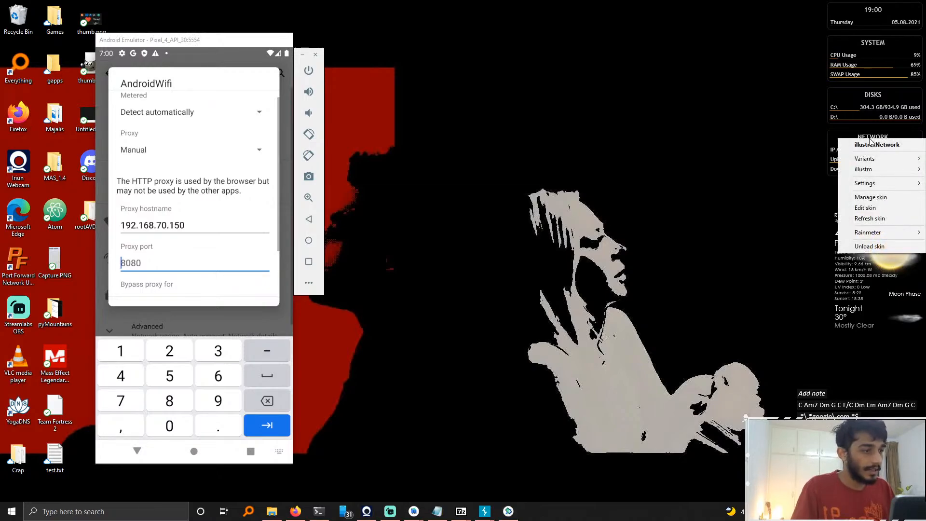
left_click(728, 140)
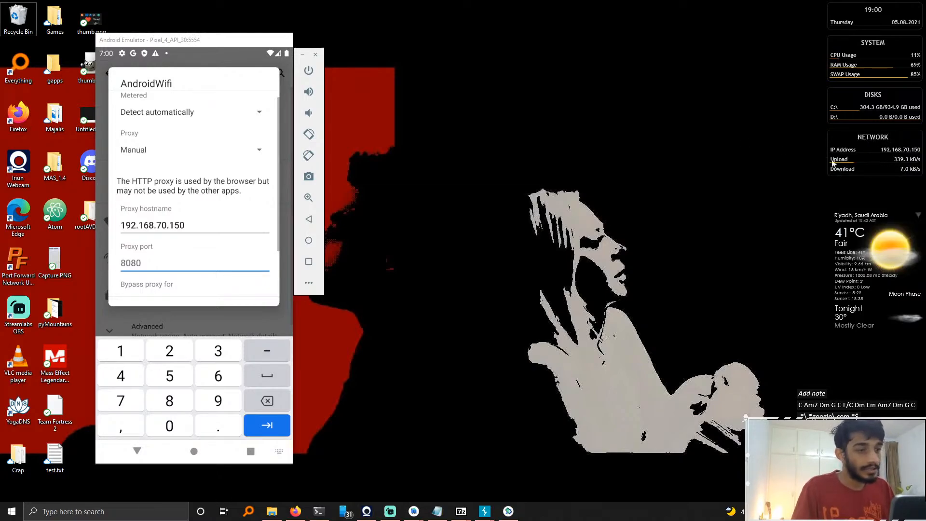
left_click(195, 267)
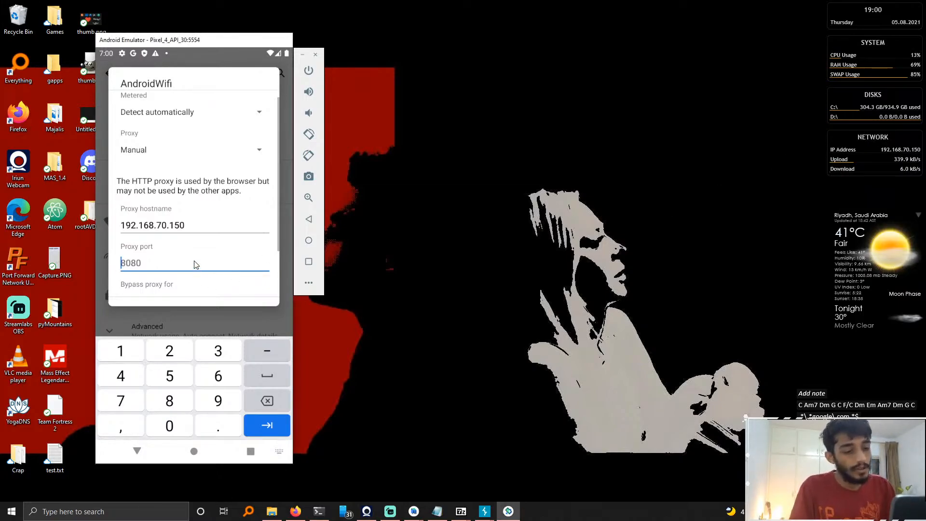
type("8008")
scroll(198, 265, "down", 3)
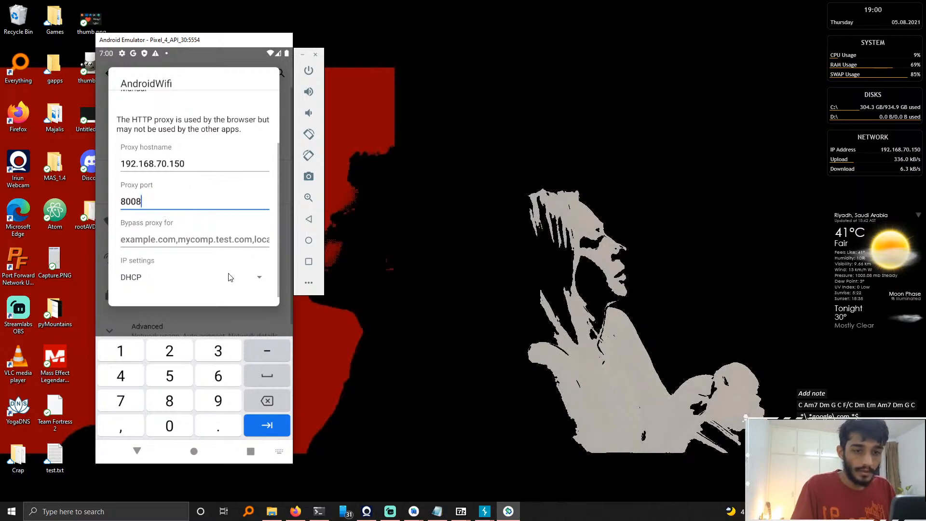
left_click(273, 432)
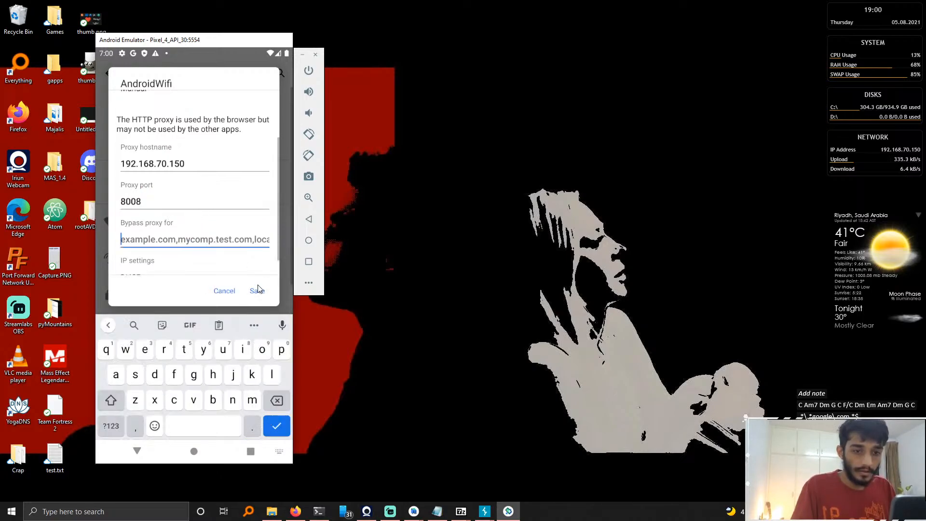
left_click(257, 290)
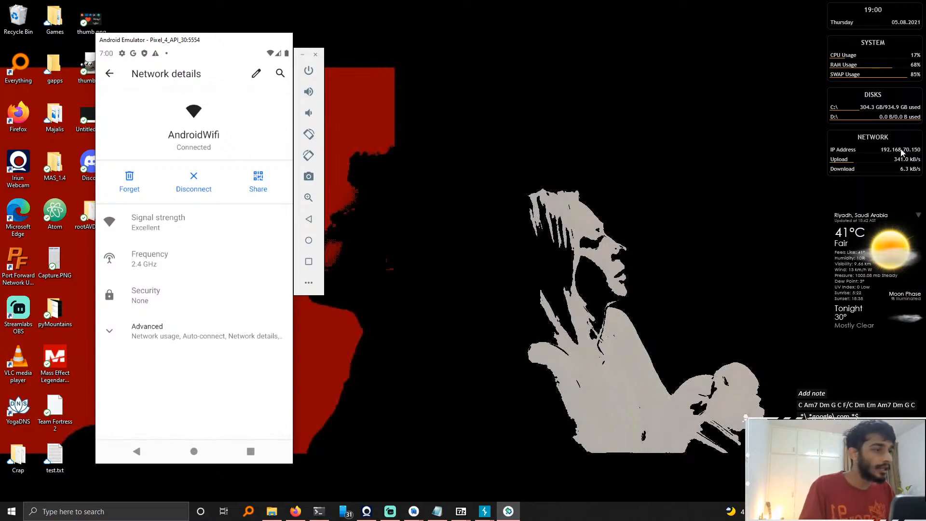
left_click(191, 451)
Step: Close the extra Burp Suite instance that only has the 127.0.0.1:8080 listener
mouse_move(484, 510)
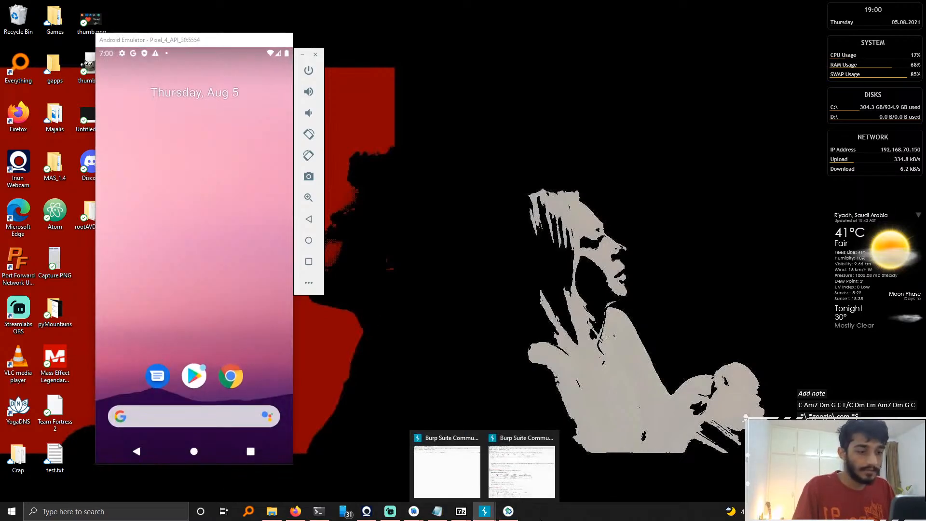
left_click(452, 454)
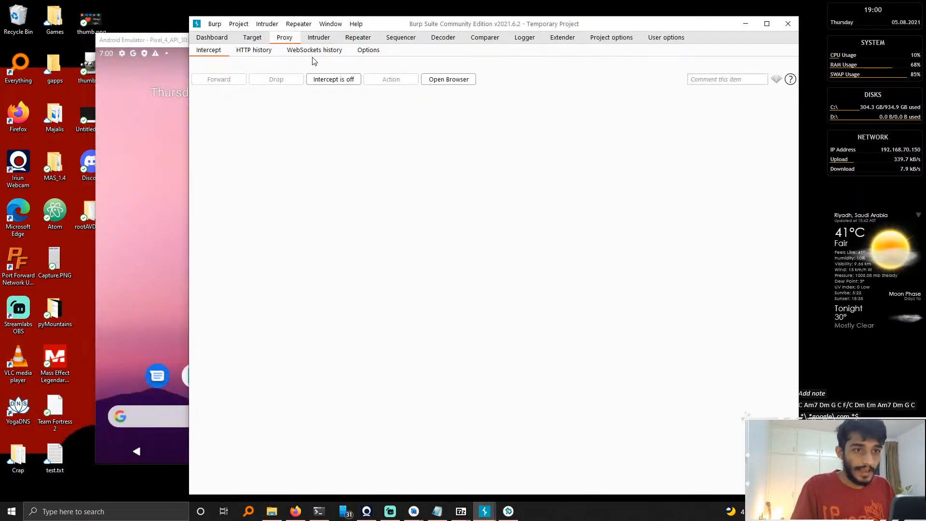
left_click(370, 51)
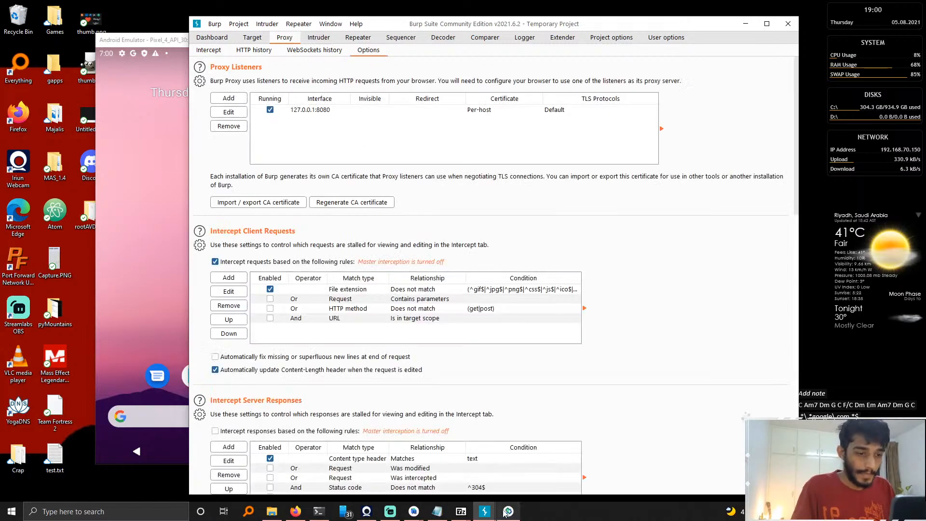
mouse_move(484, 511)
mouse_move(515, 464)
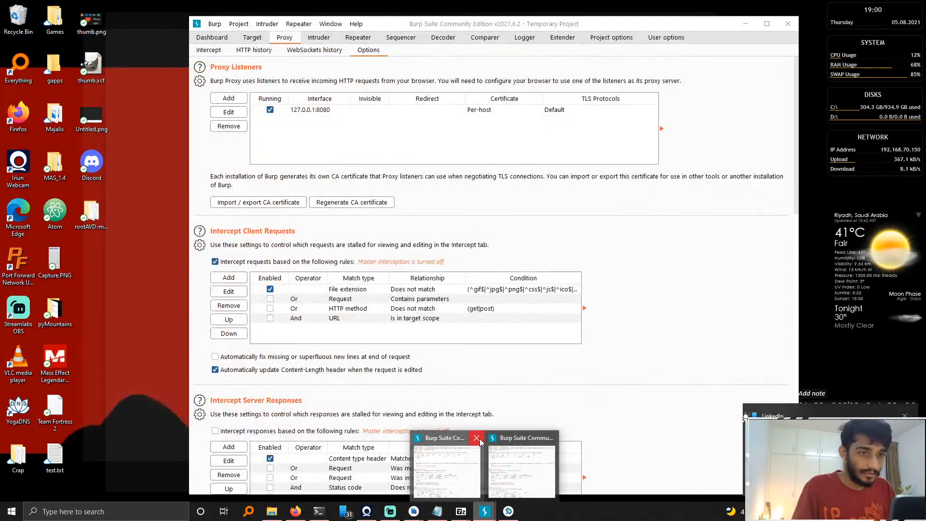
left_click(479, 443)
key("alt+F4")
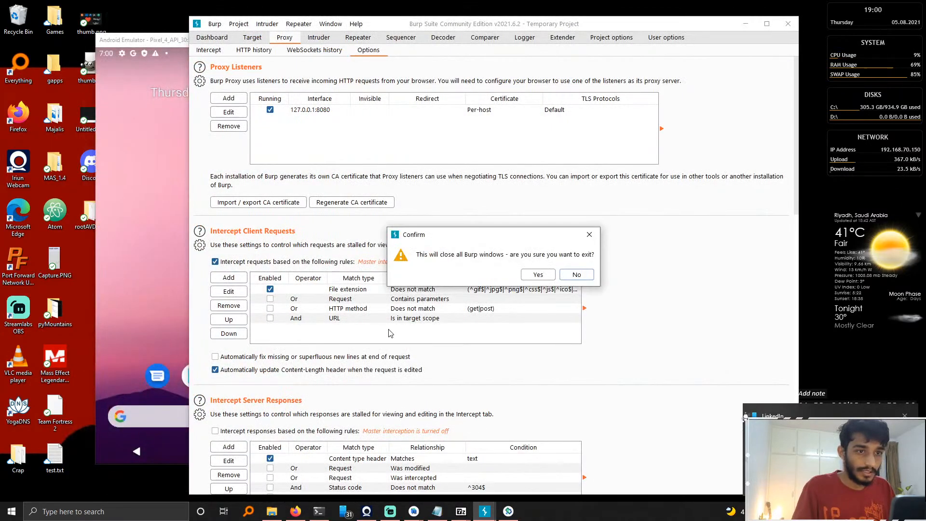
left_click(540, 274)
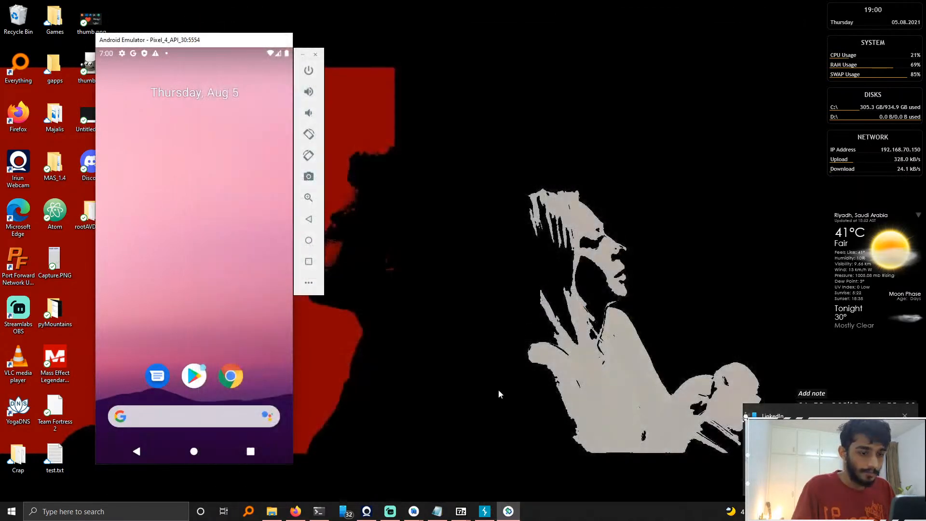
Step: Switch to the remaining Burp Suite window and turn proxy interception off
left_click(484, 511)
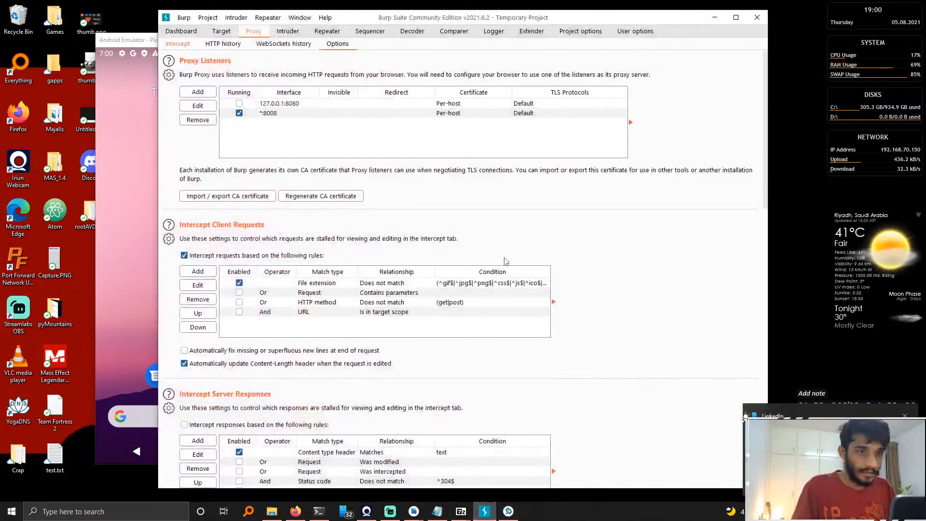
left_click(182, 45)
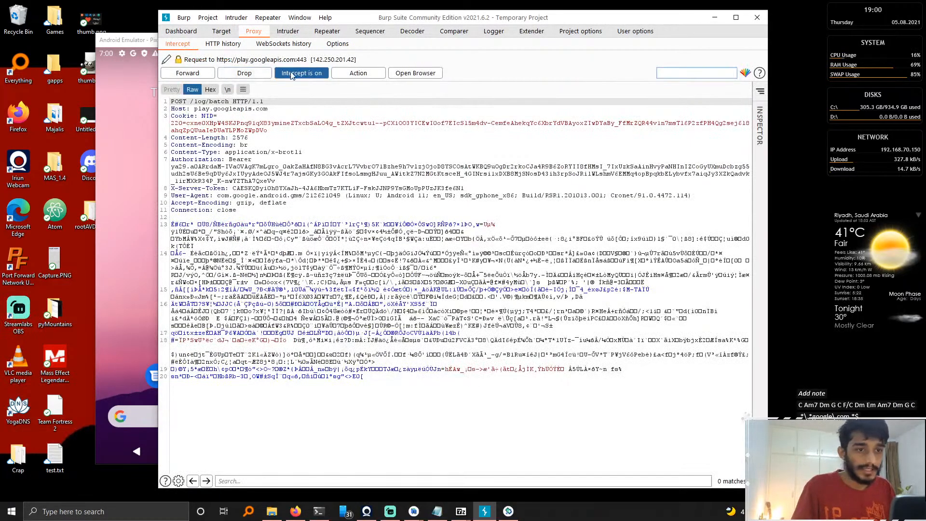
left_click(292, 75)
Step: Open Chrome on the emulator, untick usage statistics, accept the terms, and decline sync
left_click(92, 216)
left_click(115, 225)
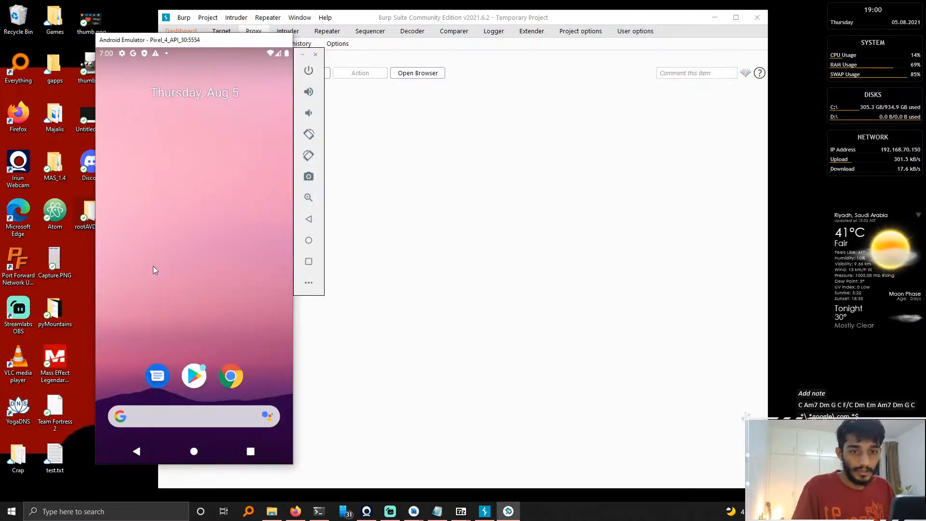
left_click(231, 376)
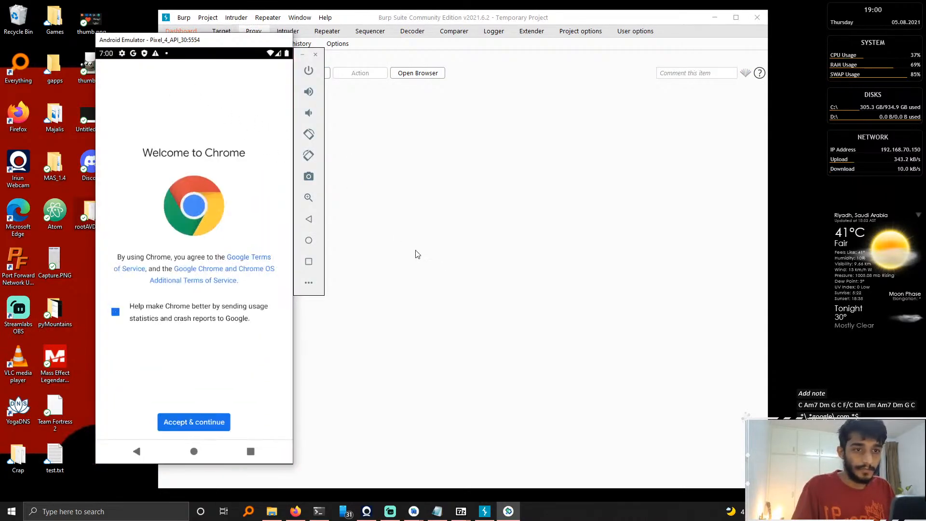
left_click(146, 314)
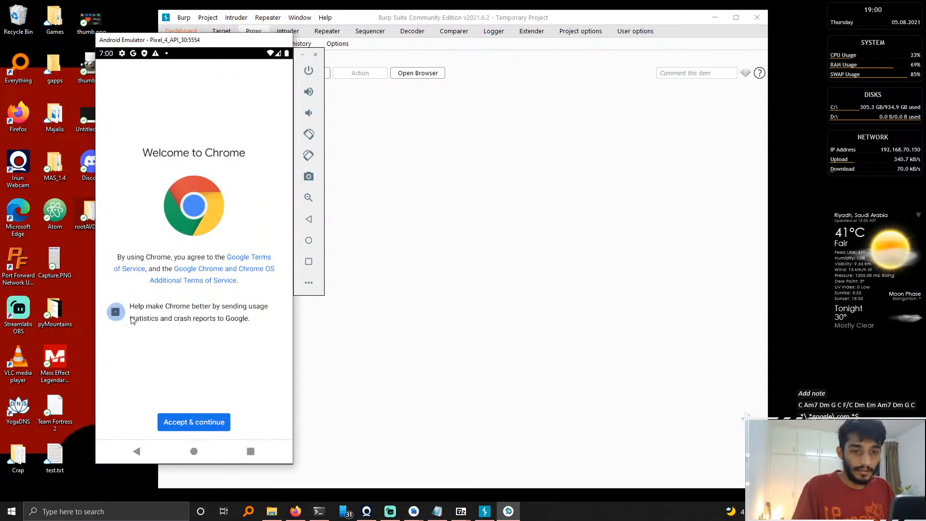
left_click(206, 423)
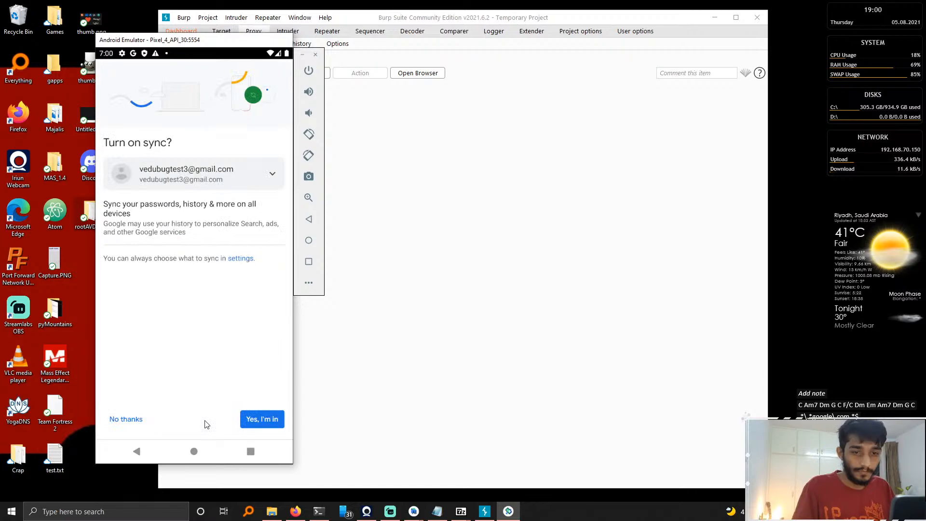
left_click(138, 419)
Step: Turn proxy interception on in Burp and forward the first captured request
left_click(400, 204)
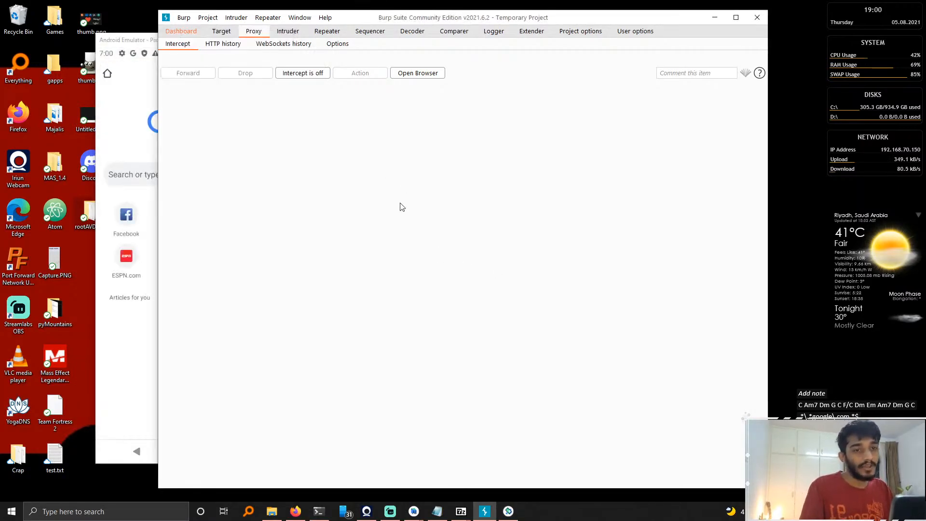
left_click(301, 73)
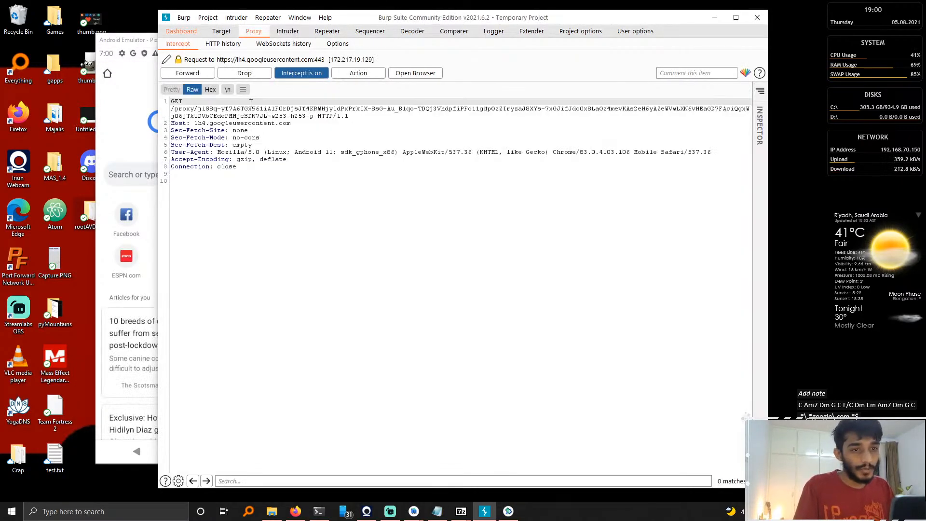
left_click(194, 75)
Step: Browse to google.com in Chrome on the emulator
left_click(140, 179)
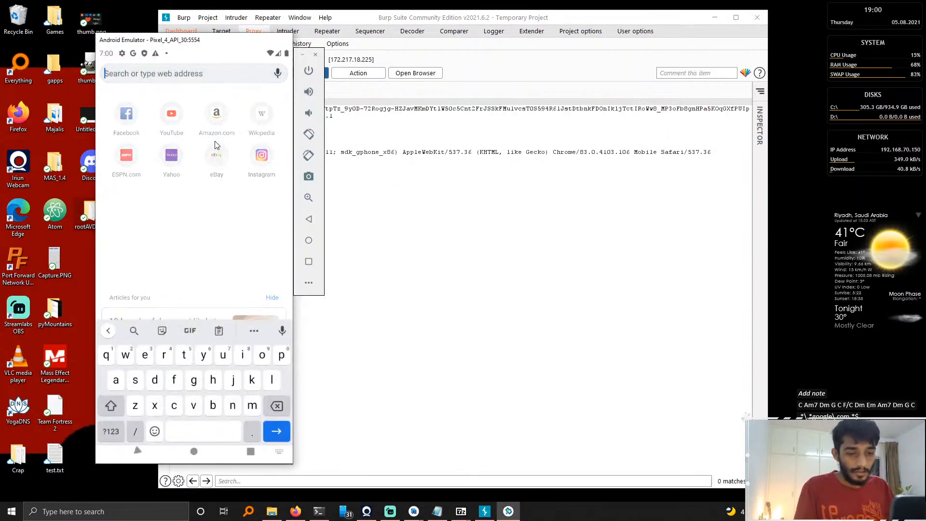
type("google.com")
key("Return")
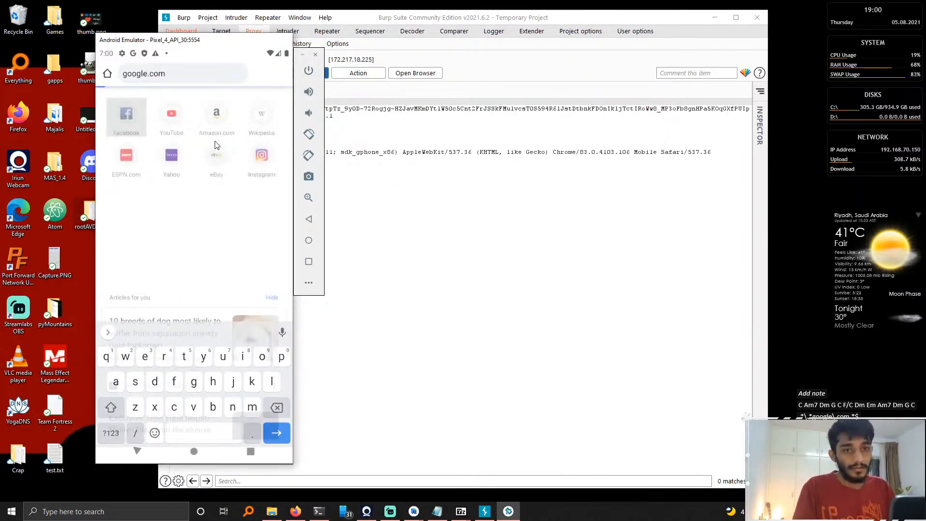
Step: Forward each intercepted Google request in Burp until the page loads in the emulator
left_click(484, 139)
left_click(167, 76)
left_click(169, 77)
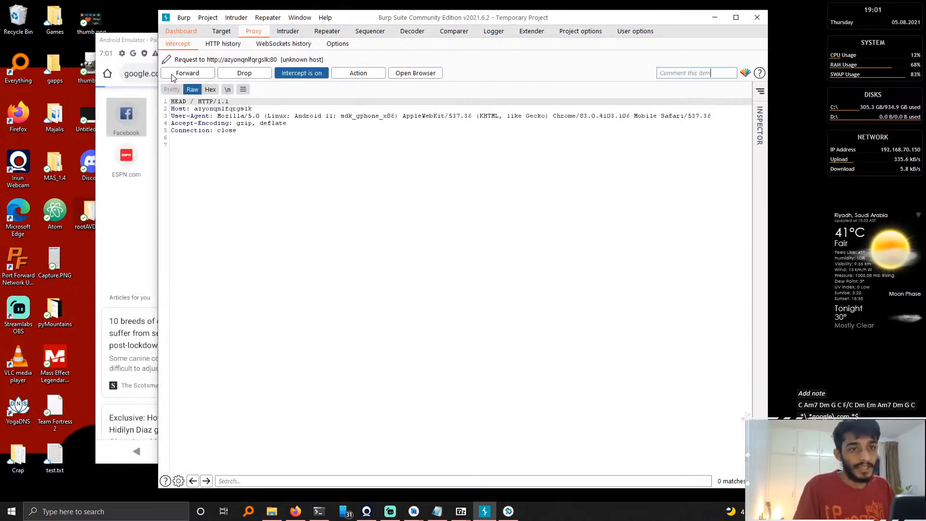
left_click(170, 77)
left_click(172, 78)
left_click(176, 77)
left_click(183, 75)
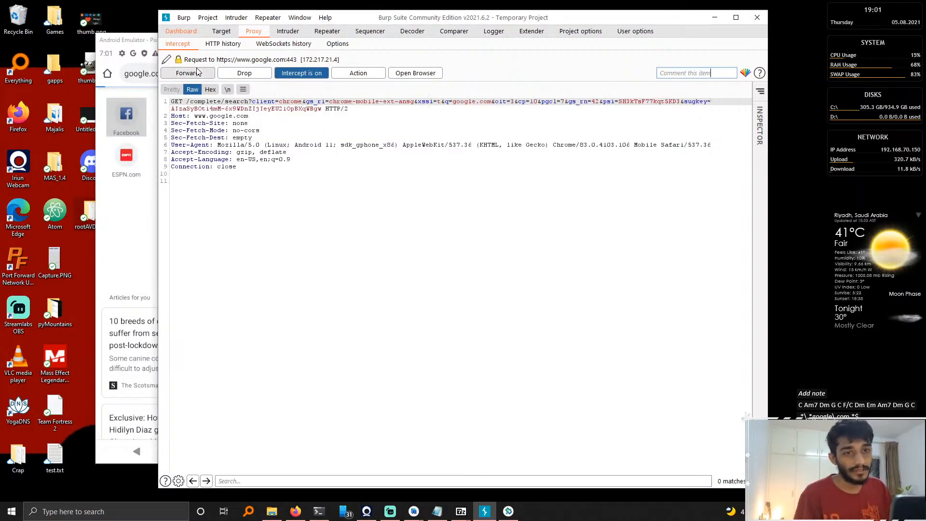
left_click(191, 74)
left_click(196, 73)
left_click(197, 72)
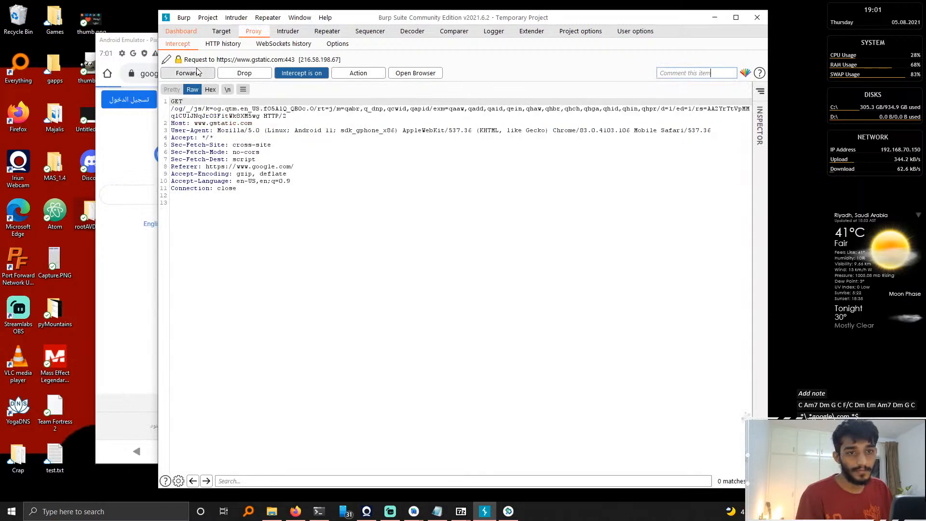
left_click(197, 73)
left_click_drag(385, 20, 539, 41)
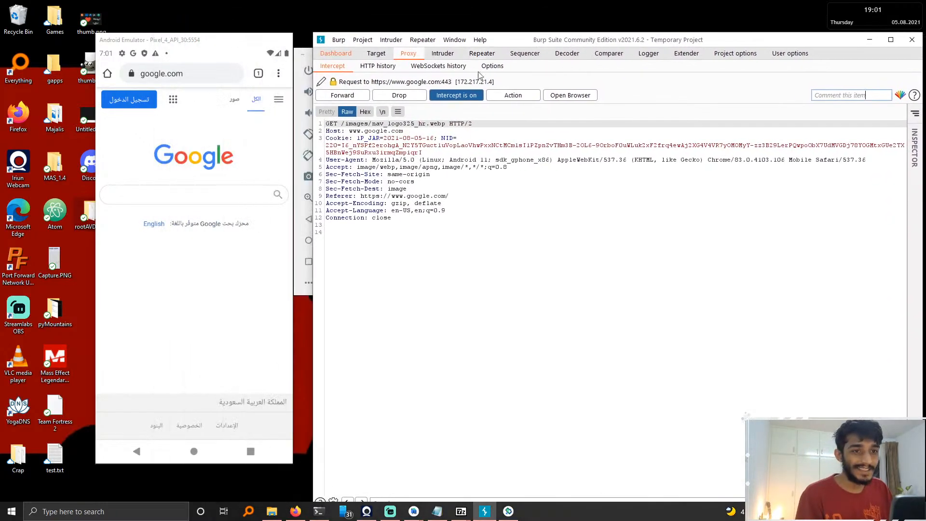
left_click(348, 96)
left_click(350, 96)
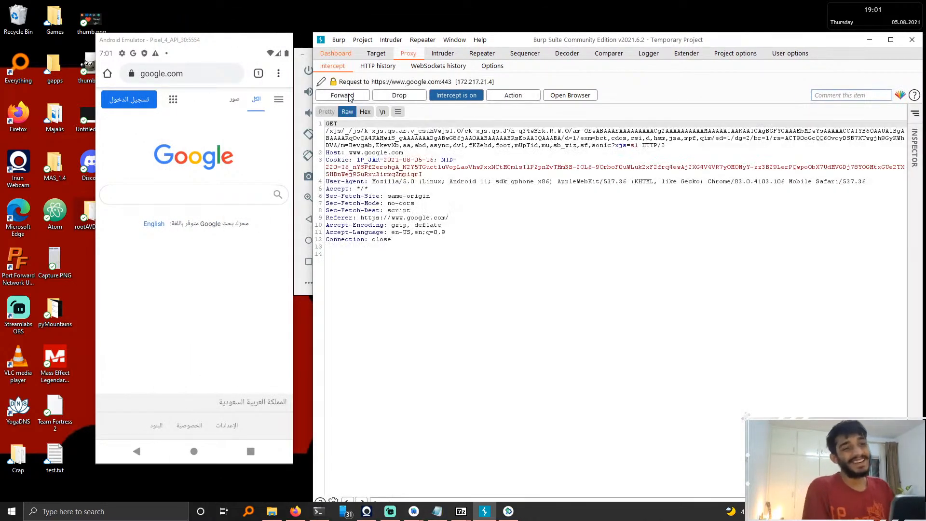
left_click(351, 97)
left_click(351, 96)
left_click(351, 96)
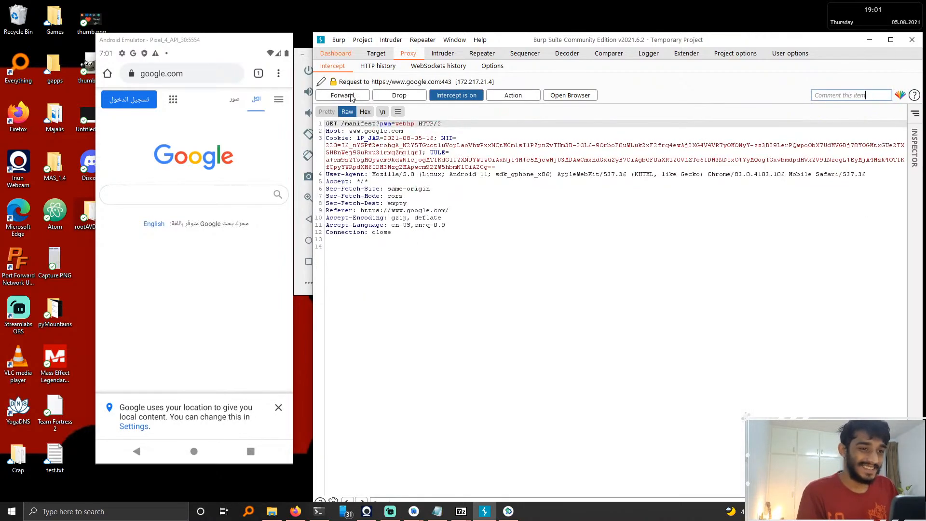
Step: Turn proxy interception off and return to the emulator
left_click(480, 96)
left_click(223, 380)
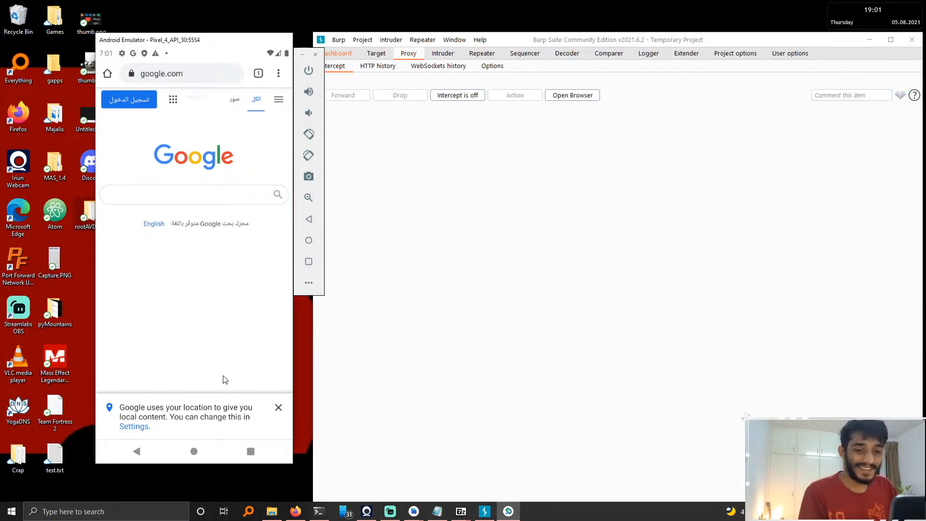
left_click(193, 456)
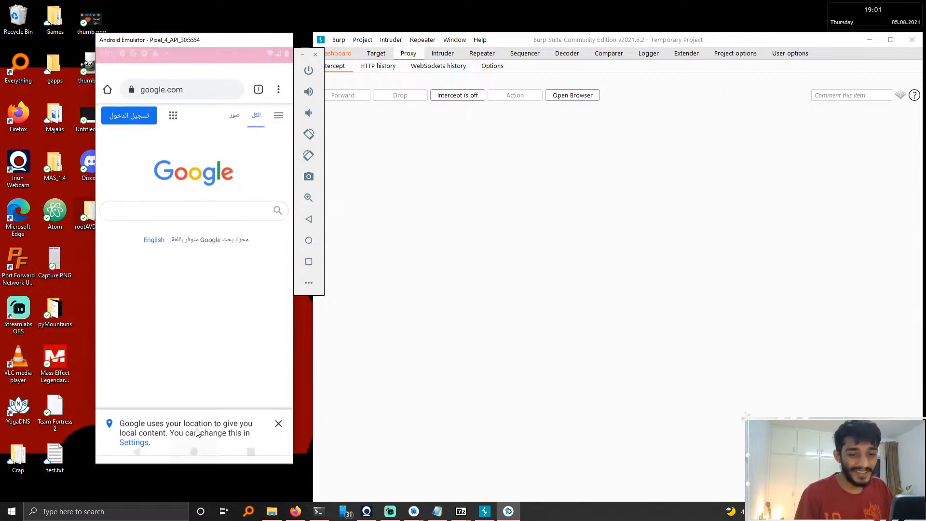
Step: Return the emulator to its home screen and minimize the Burp Suite window
left_click(195, 375)
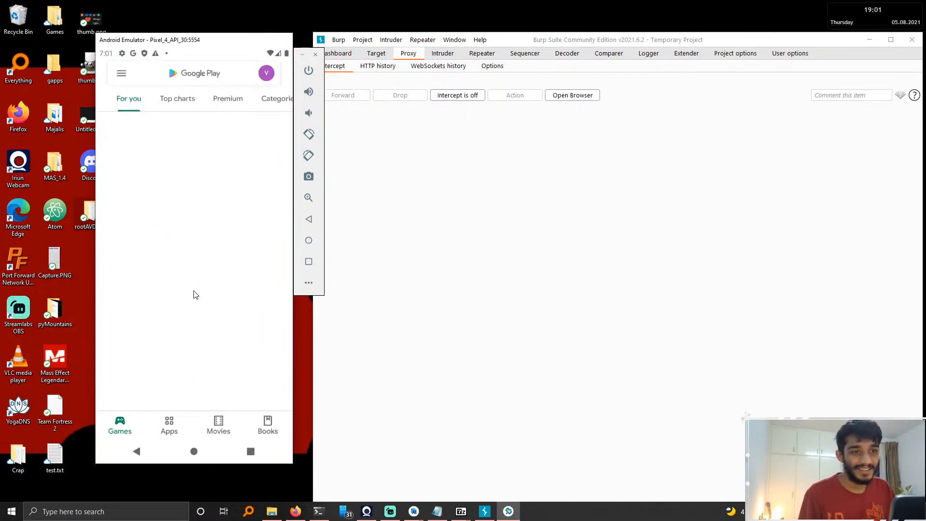
left_click(202, 453)
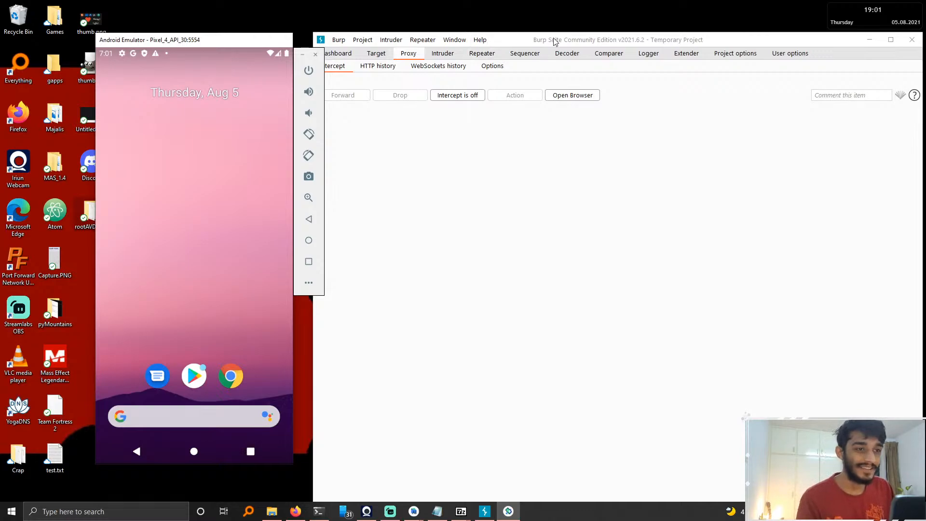
left_click_drag(555, 42, 457, 45)
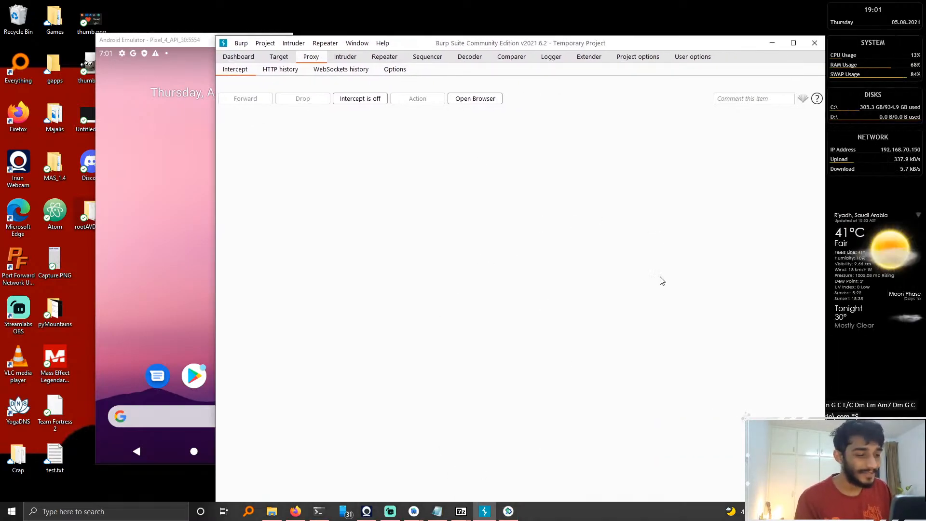
left_click(772, 43)
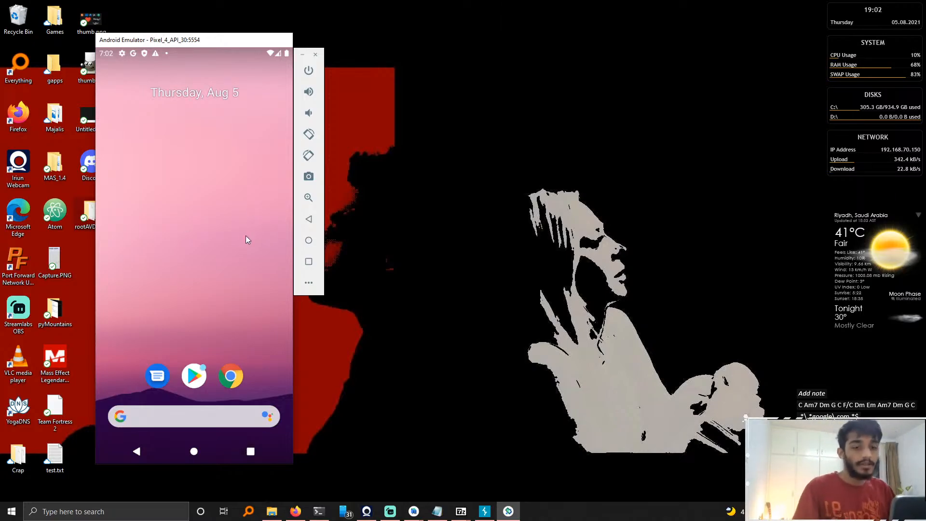
left_click_drag(245, 235, 136, 228)
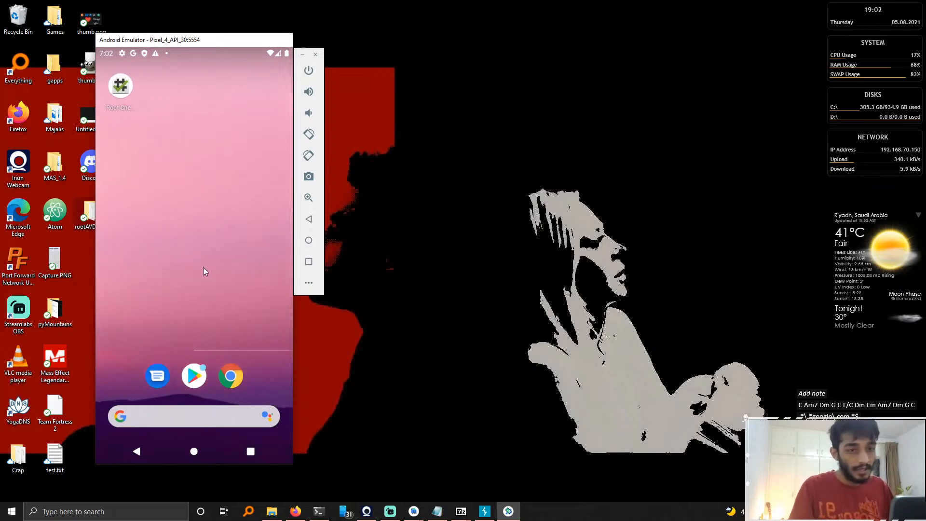
left_click_drag(203, 267, 256, 287)
left_click_drag(212, 354, 212, 285)
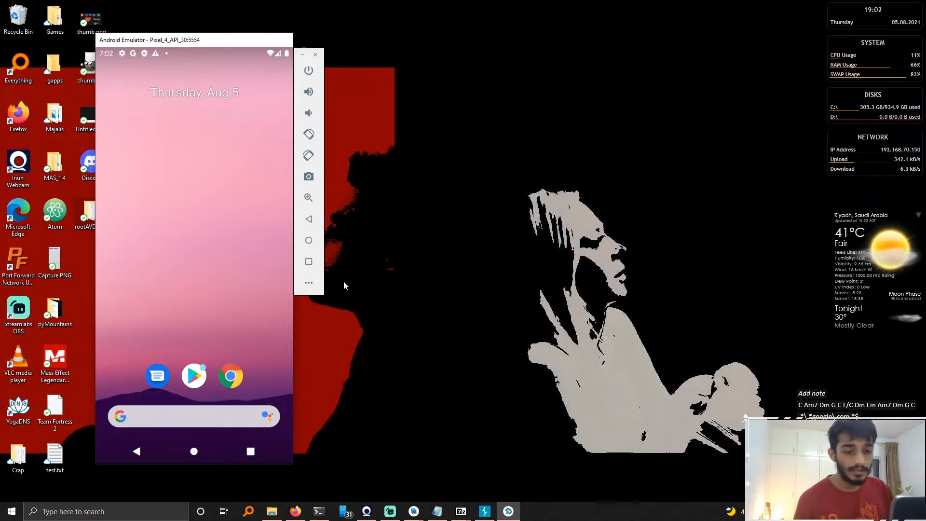
left_click_drag(209, 297, 217, 333)
left_click_drag(218, 238, 217, 193)
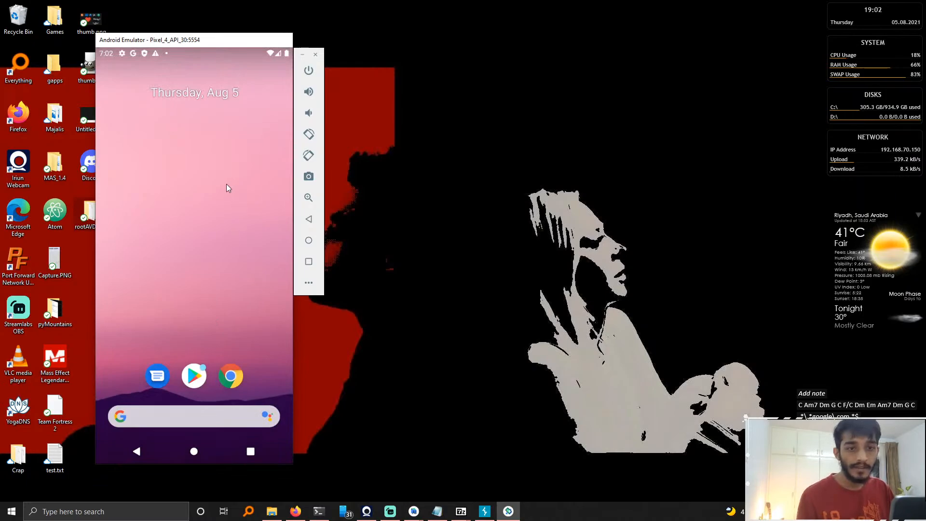
scroll(225, 223, "up", 3)
scroll(226, 224, "down", 5)
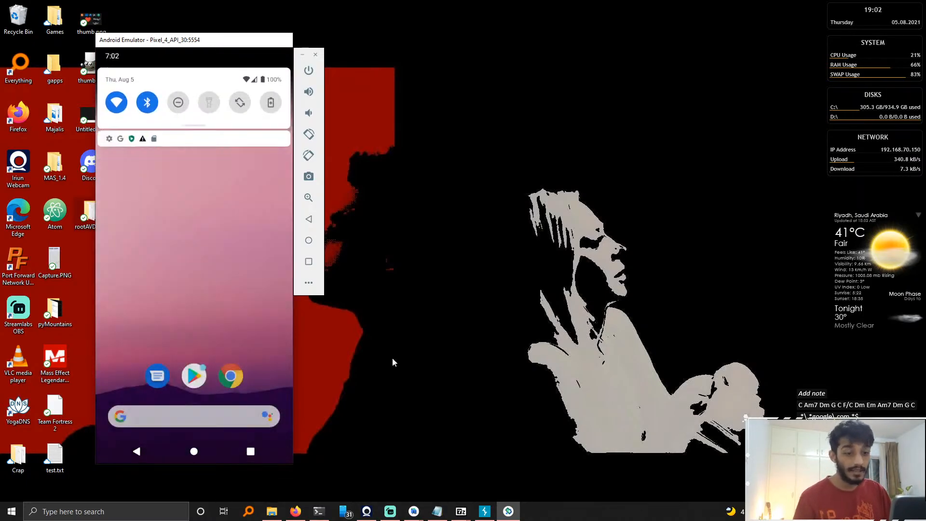
left_click(389, 510)
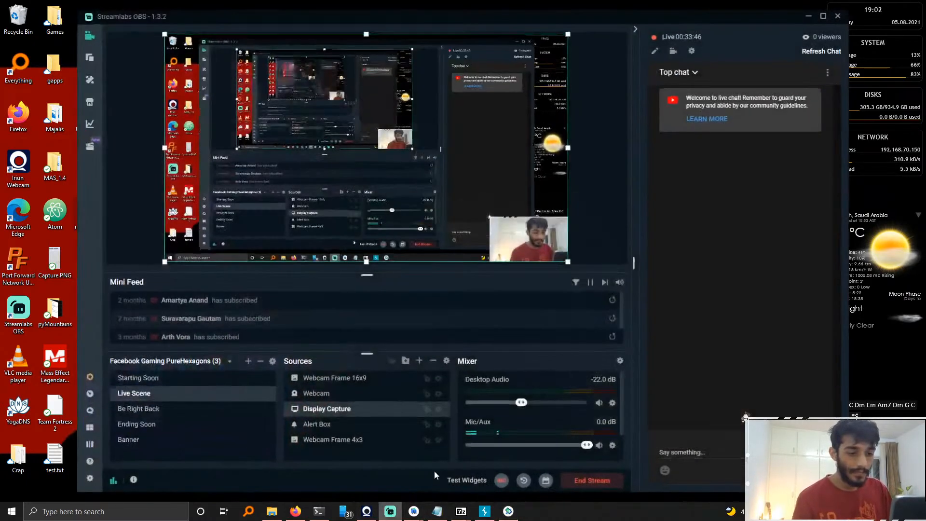
left_click(389, 511)
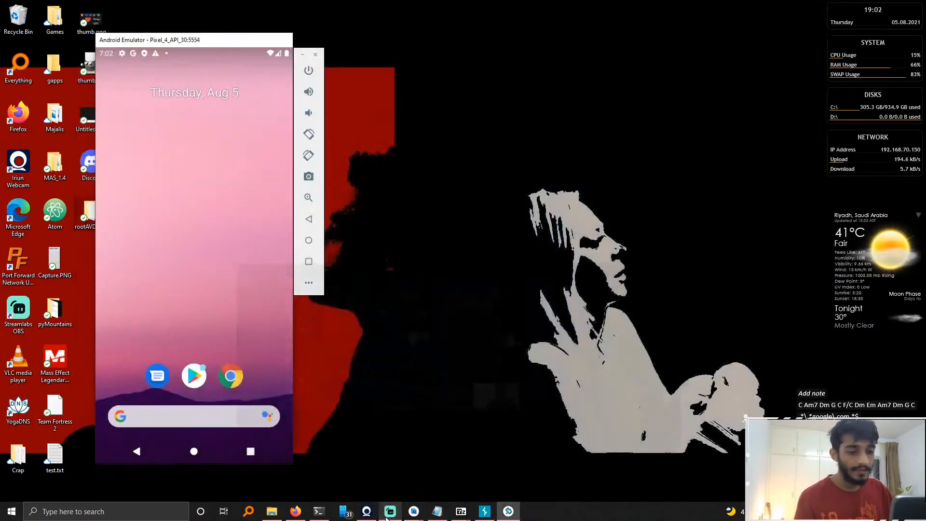